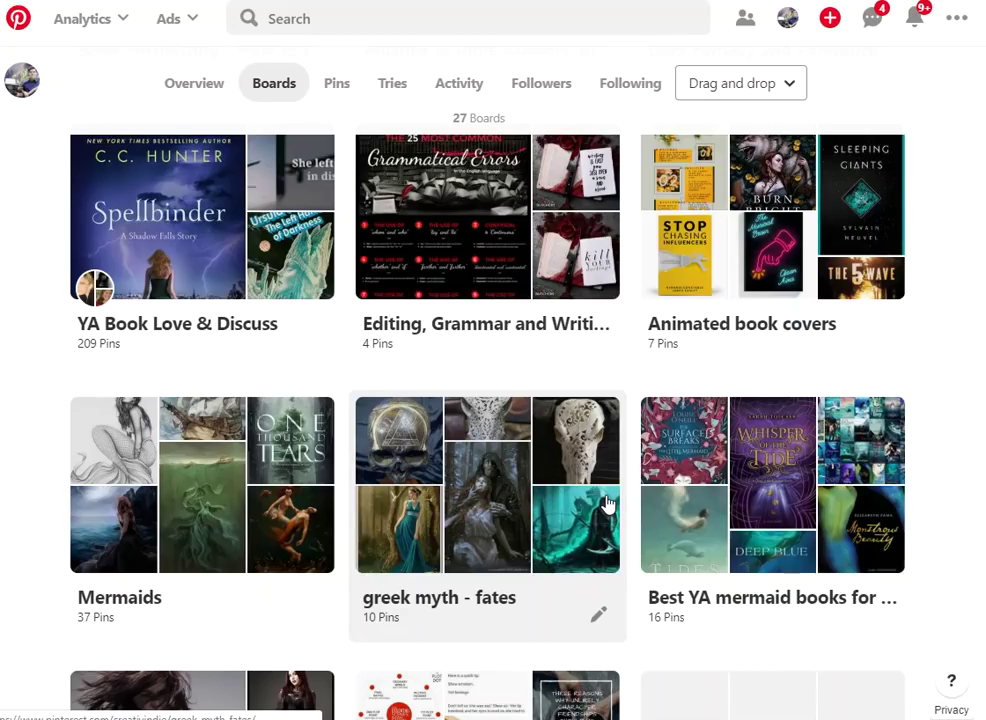
- Find and open the "Best YA mermaid books for teens" board in the profile's boards
{"action": "scroll", "coordinate": [758, 500], "scroll_direction": "down", "scroll_amount": 1}
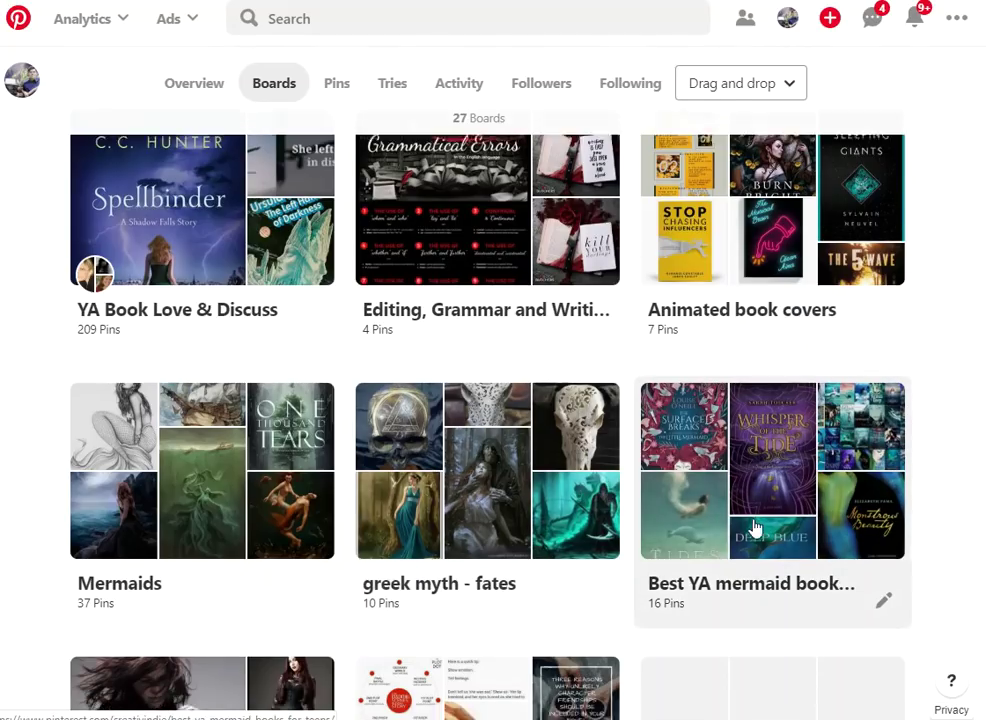
{"action": "scroll", "coordinate": [757, 527], "scroll_direction": "down", "scroll_amount": 1}
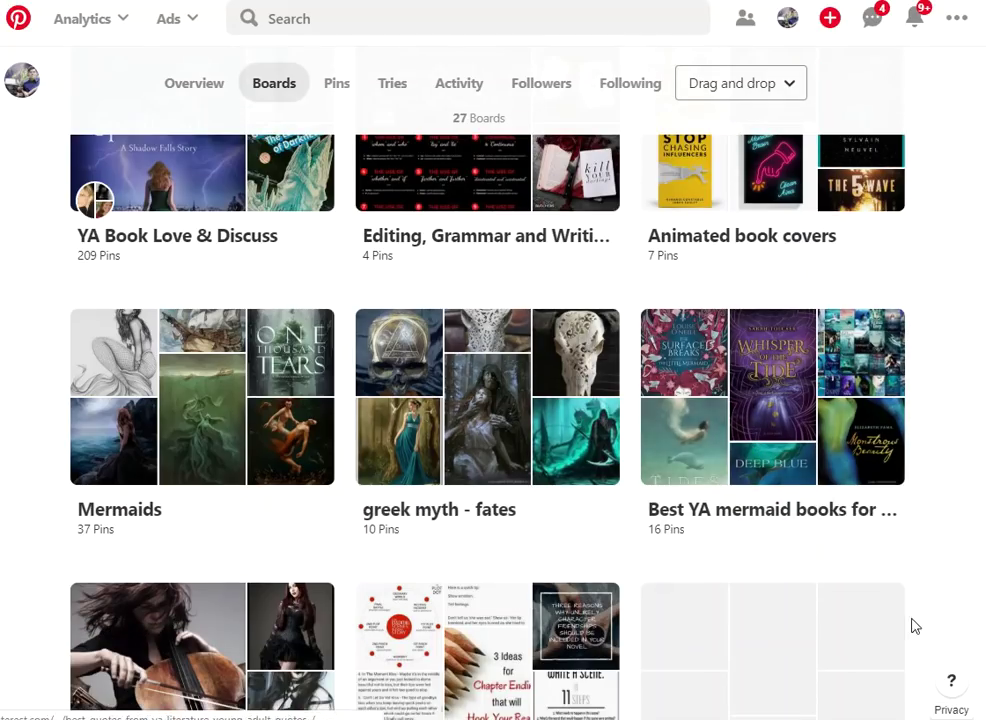
{"action": "left_click", "coordinate": [818, 457]}
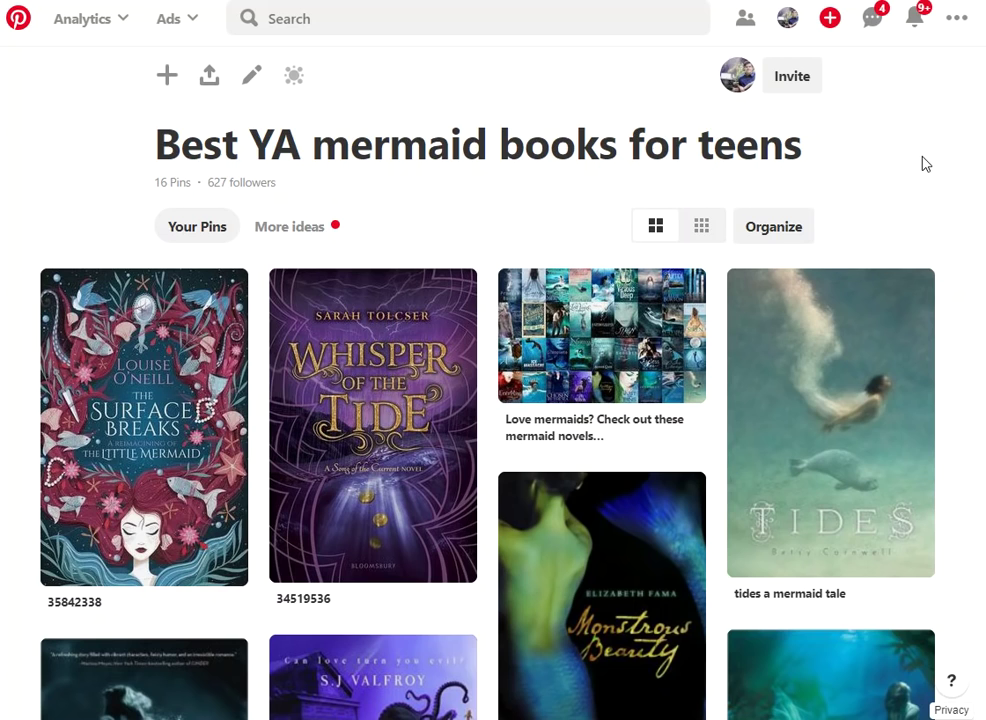
- Look through the book cover pins on the mermaid books board, down to the suggested ideas
{"action": "scroll", "coordinate": [890, 200], "scroll_direction": "down", "scroll_amount": 5}
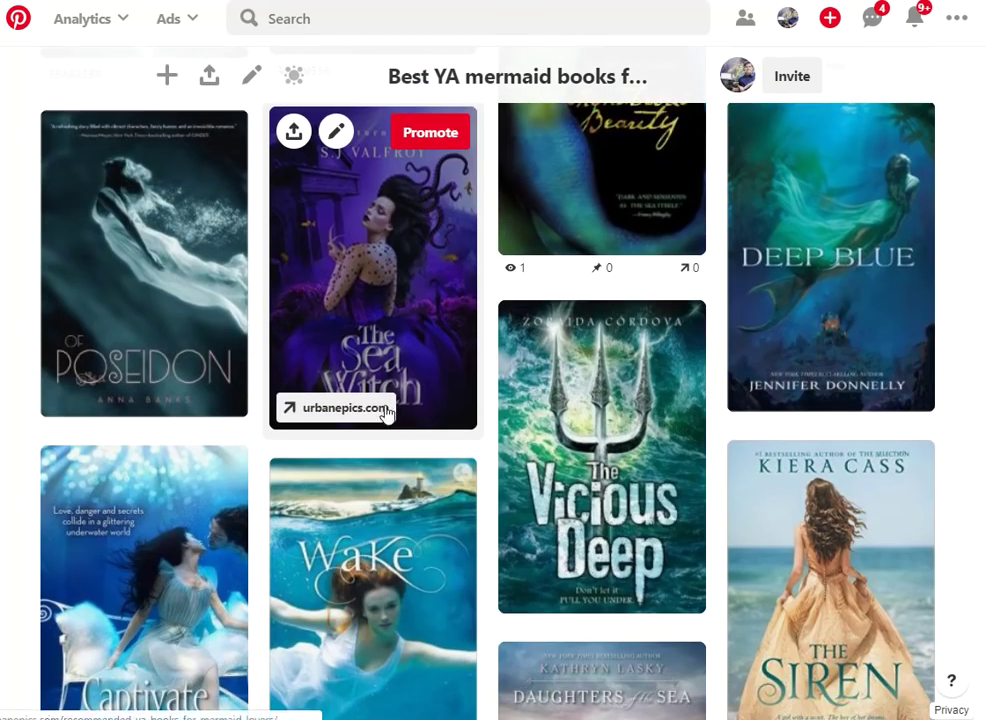
{"action": "scroll", "coordinate": [395, 428], "scroll_direction": "down", "scroll_amount": 3}
{"action": "scroll", "coordinate": [490, 426], "scroll_direction": "down", "scroll_amount": 2}
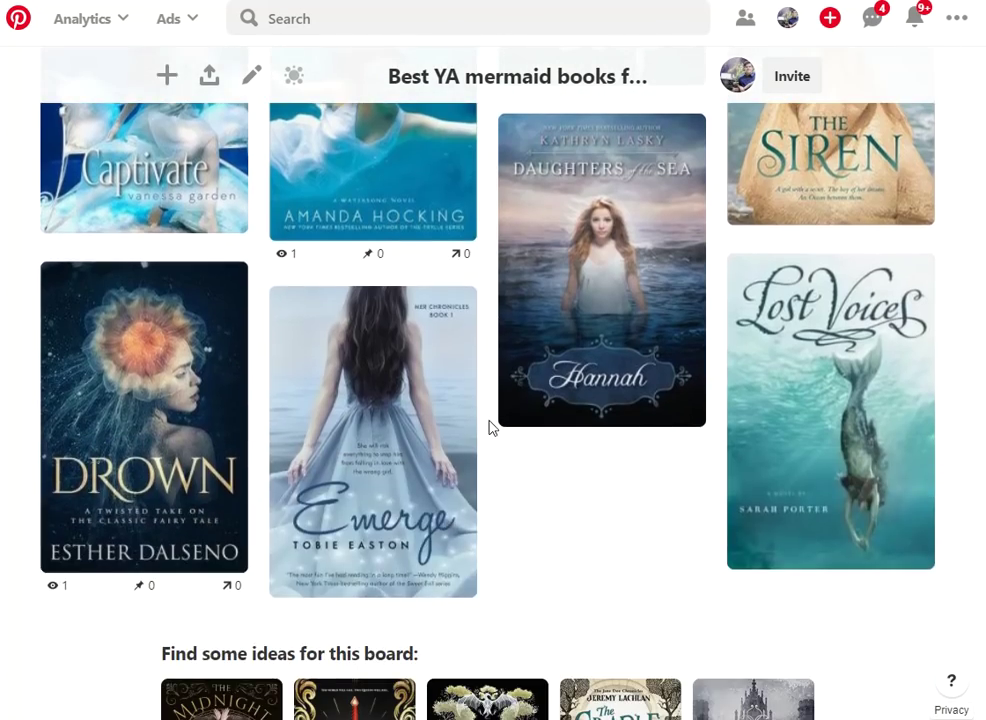
{"action": "scroll", "coordinate": [450, 417], "scroll_direction": "down", "scroll_amount": 2}
{"action": "scroll", "coordinate": [400, 348], "scroll_direction": "up", "scroll_amount": 2}
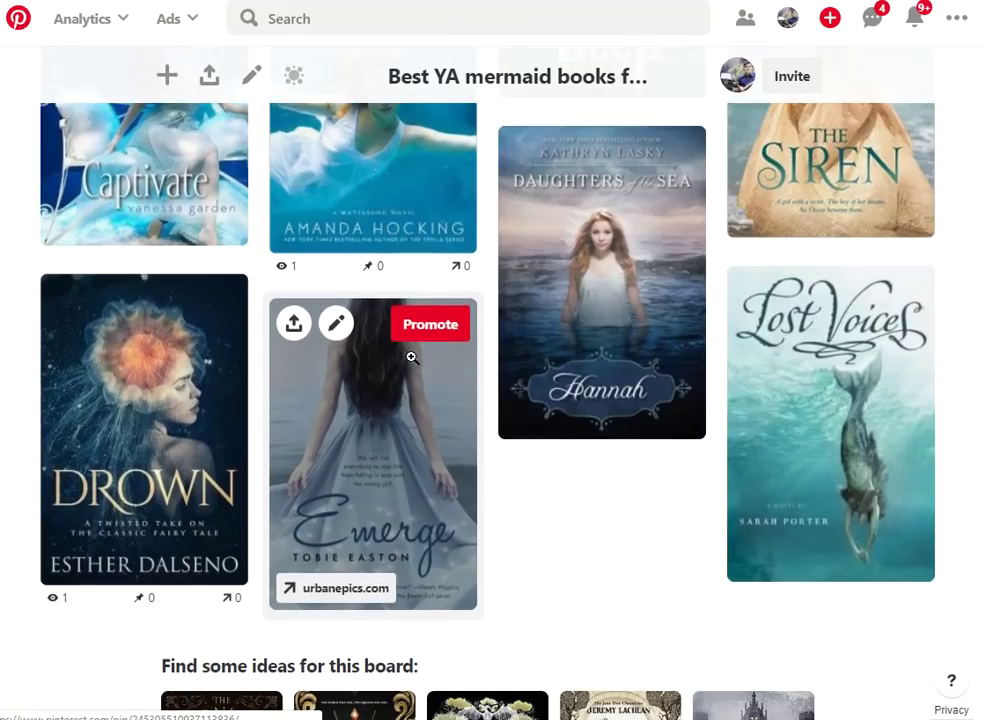
{"action": "scroll", "coordinate": [774, 398], "scroll_direction": "down", "scroll_amount": 1}
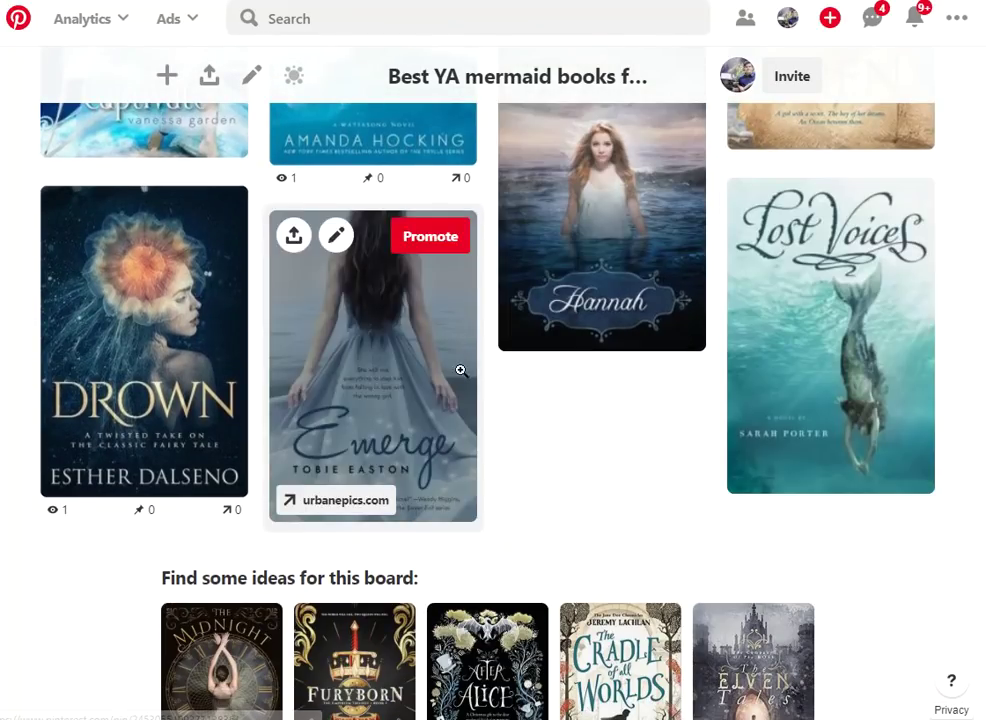
{"action": "scroll", "coordinate": [470, 390], "scroll_direction": "up", "scroll_amount": 2}
{"action": "scroll", "coordinate": [479, 400], "scroll_direction": "up", "scroll_amount": 6}
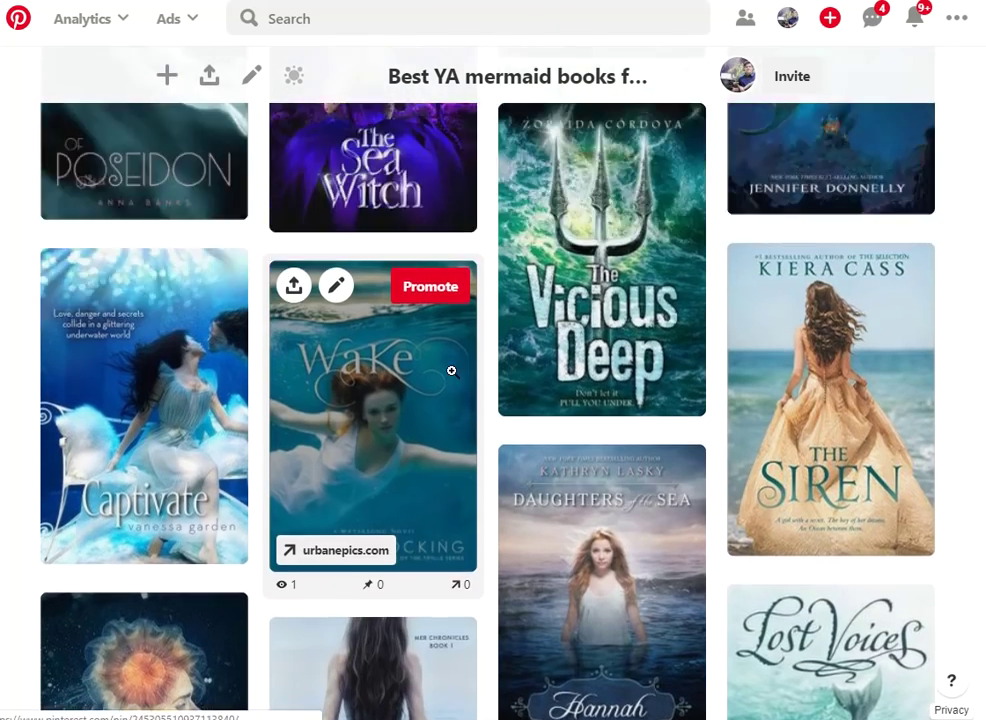
{"action": "scroll", "coordinate": [466, 358], "scroll_direction": "up", "scroll_amount": 4}
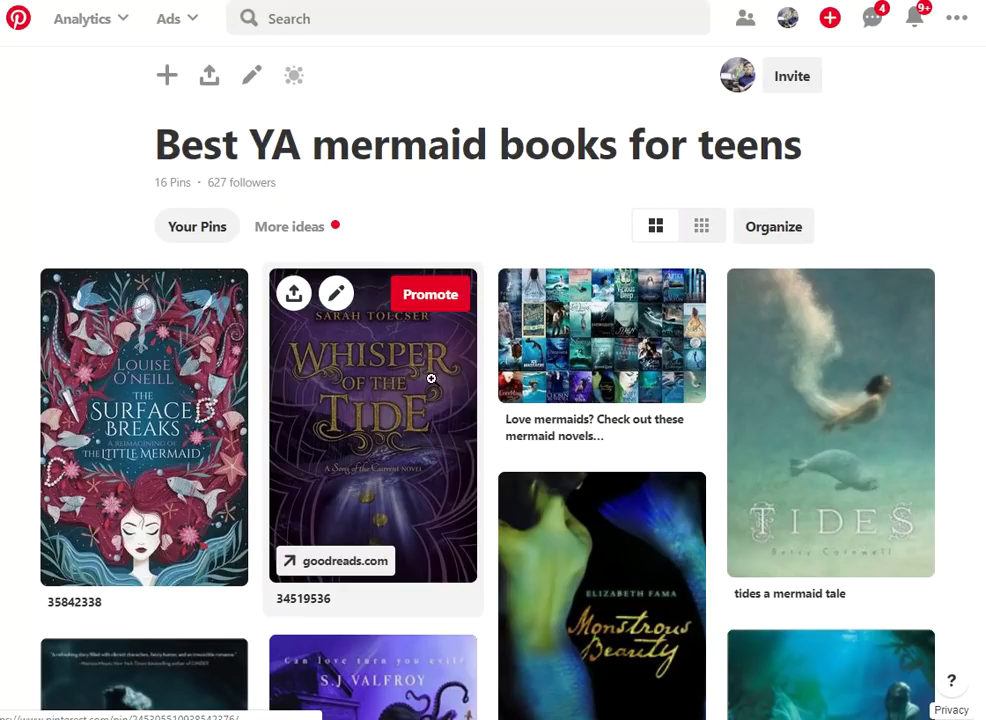
{"action": "scroll", "coordinate": [814, 411], "scroll_direction": "down", "scroll_amount": 3}
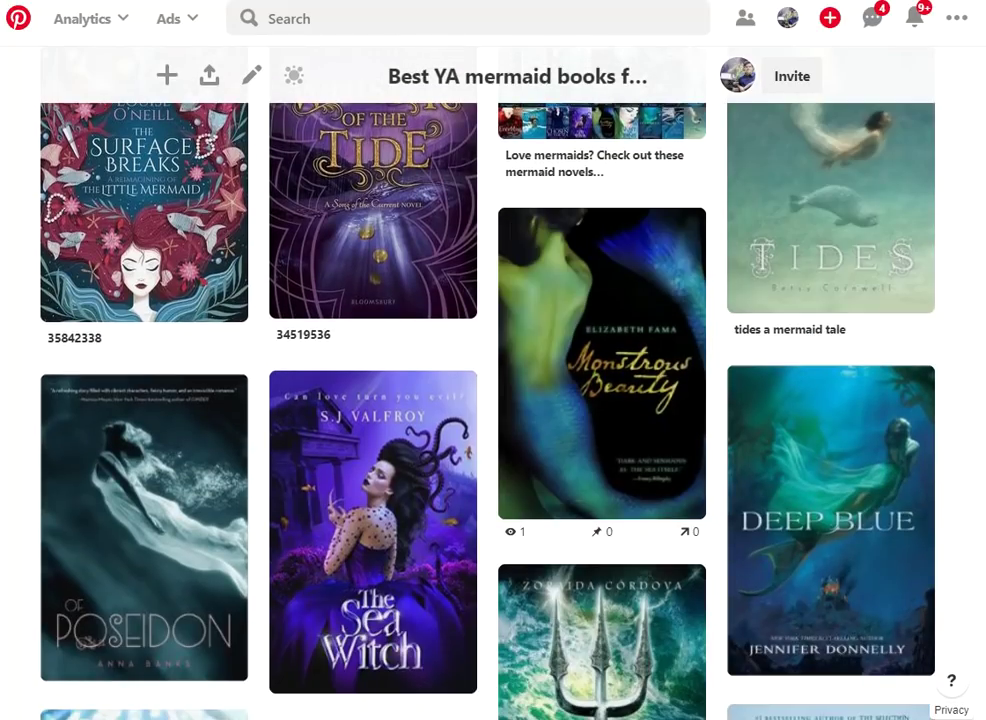
{"action": "scroll", "coordinate": [488, 400], "scroll_direction": "down", "scroll_amount": 6}
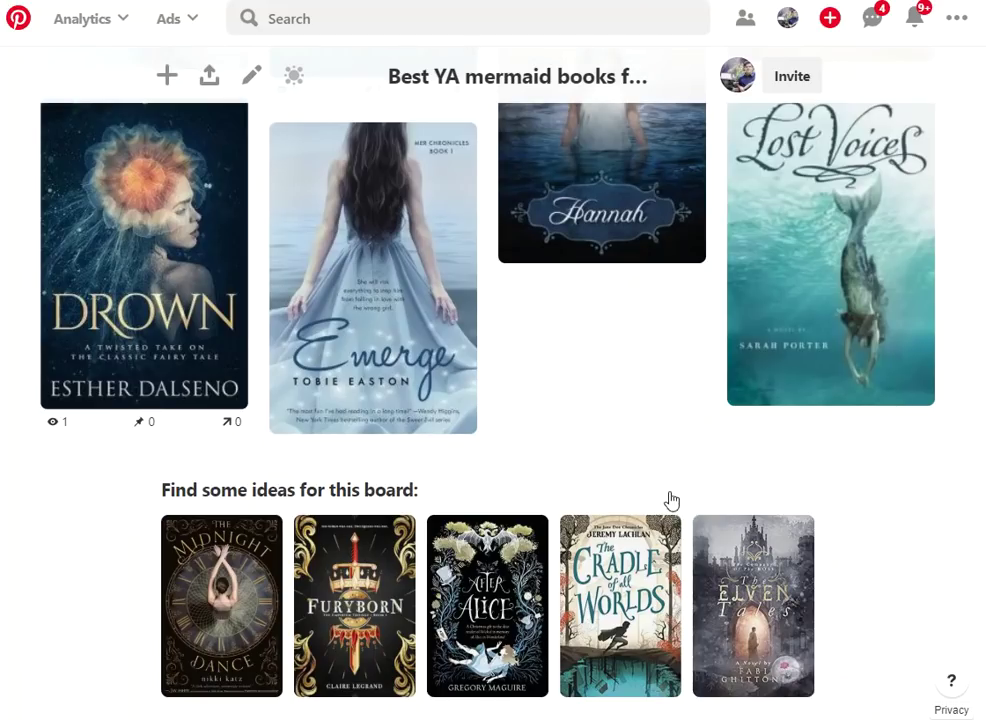
- Open the suggested ideas for the mermaid board and choose The Midnight Dance pin for saving
{"action": "left_click", "coordinate": [205, 605]}
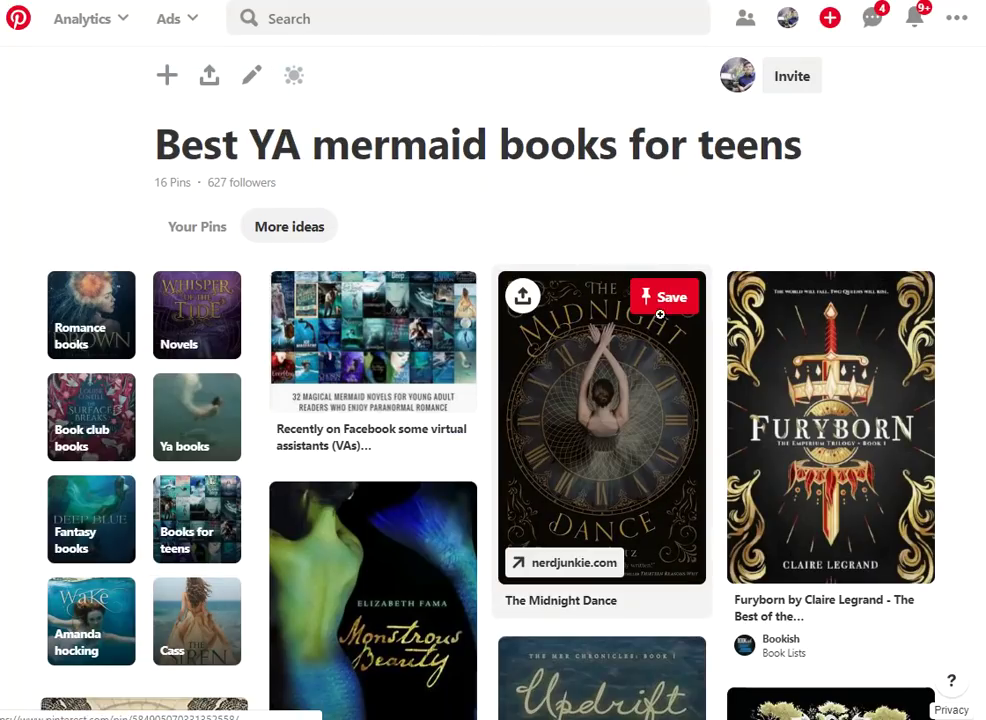
{"action": "left_click", "coordinate": [671, 310]}
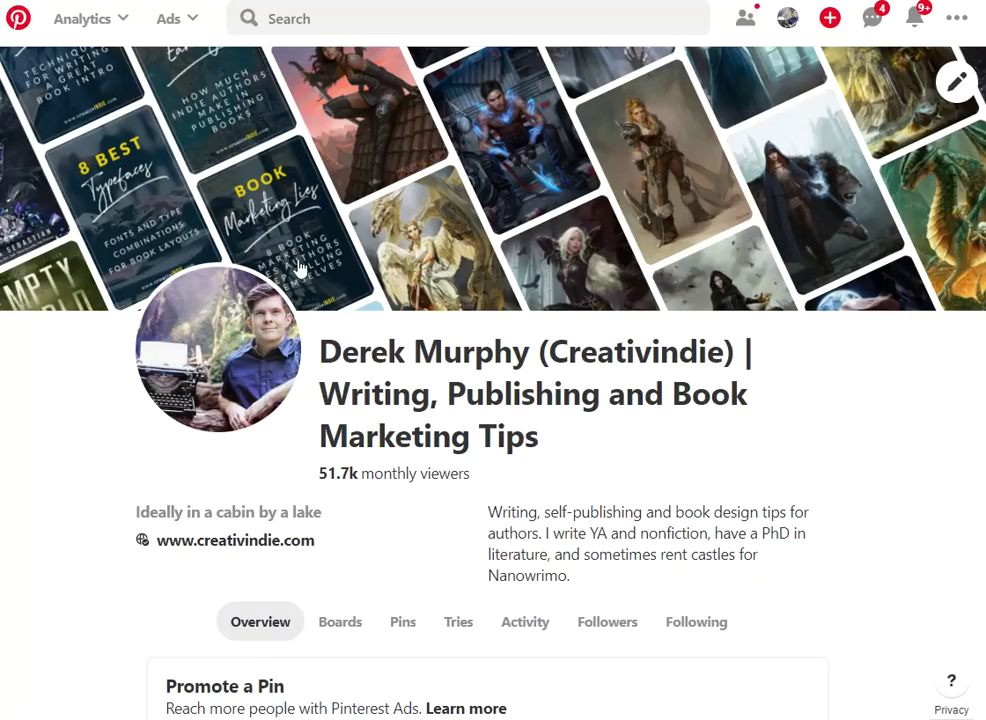
- Show the profile's list of boards and find the board "The art of solitude"
{"action": "scroll", "coordinate": [609, 480], "scroll_direction": "down", "scroll_amount": 7}
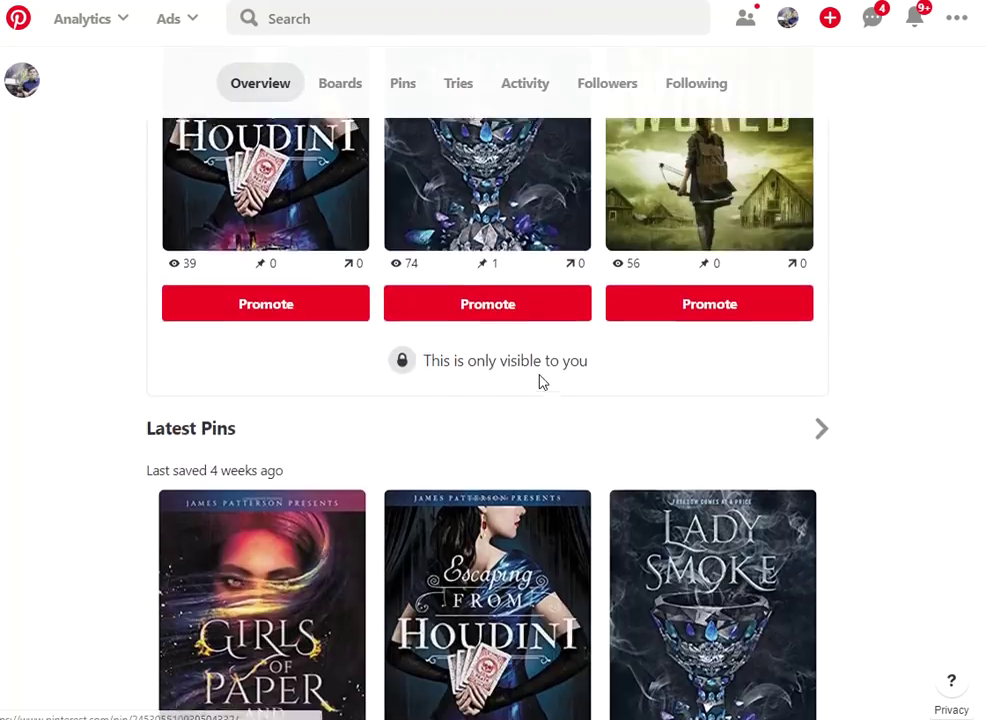
{"action": "scroll", "coordinate": [540, 381], "scroll_direction": "up", "scroll_amount": 4}
{"action": "left_click", "coordinate": [337, 277]}
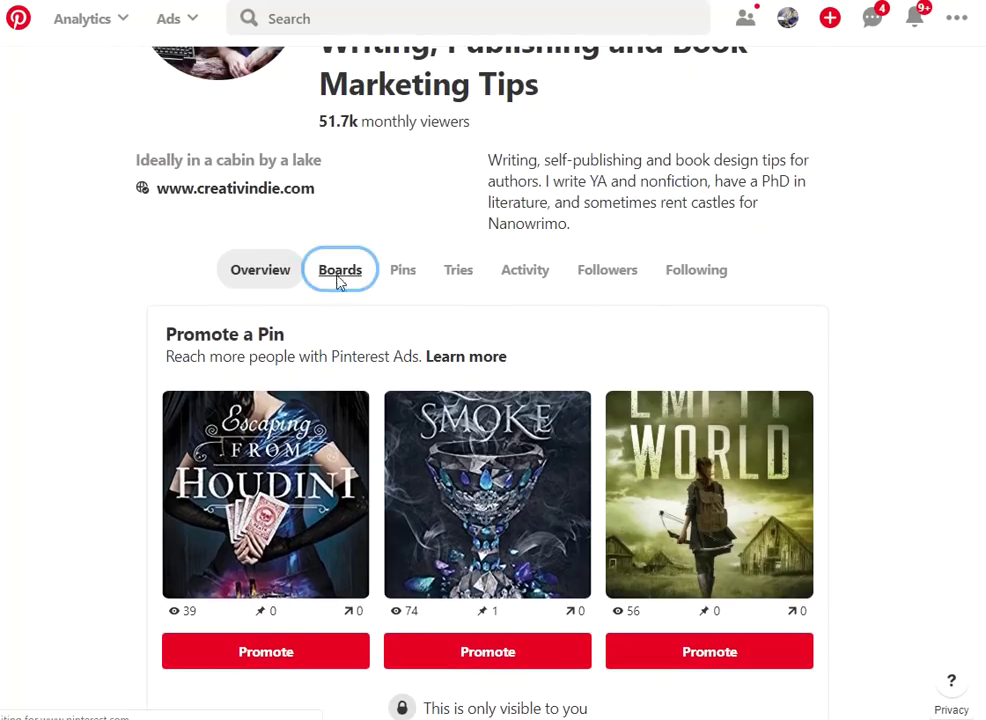
{"action": "scroll", "coordinate": [493, 400], "scroll_direction": "down", "scroll_amount": 5}
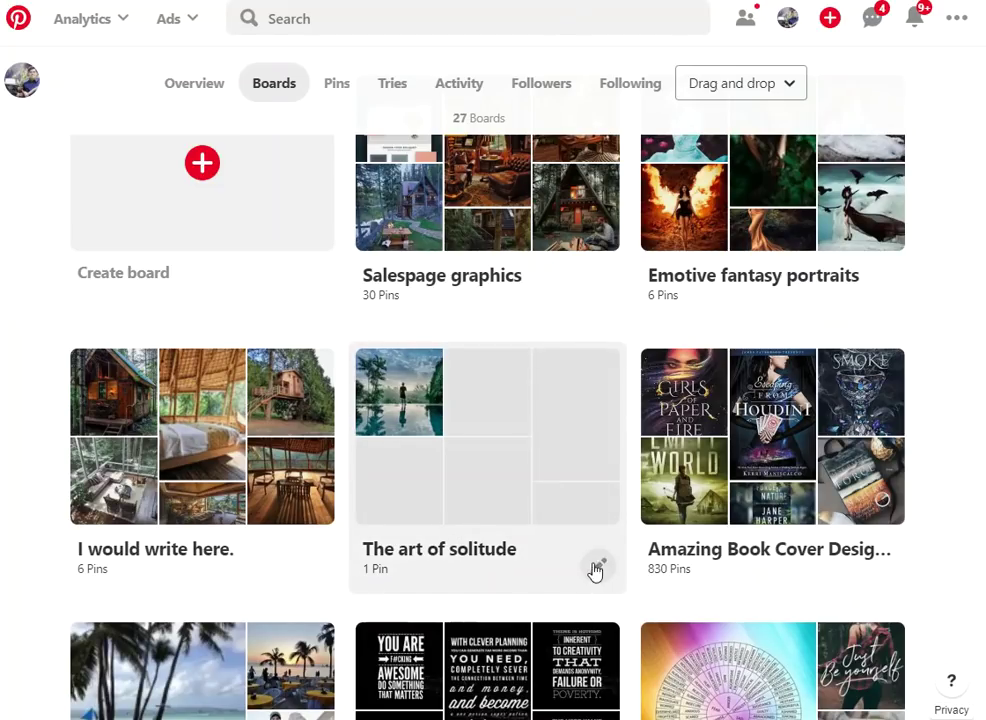
- Rename the board "The art of solitude" as "The genius of solitude" and enter the description "blurb, review..."
{"action": "left_click", "coordinate": [594, 568]}
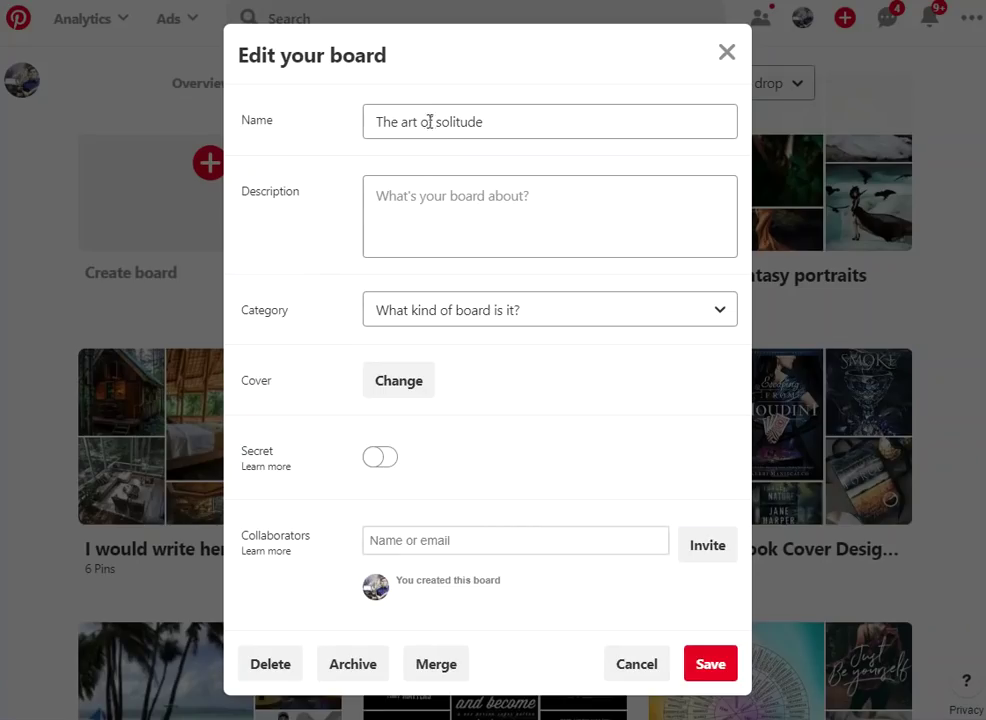
{"action": "left_click", "coordinate": [420, 122]}
{"action": "key", "text": "BackSpace"}
{"action": "key", "text": "BackSpace"}
{"action": "key", "text": "BackSpace"}
{"action": "key", "text": "BackSpace"}
{"action": "type", "text": "genius"}
{"action": "left_click", "coordinate": [442, 219]}
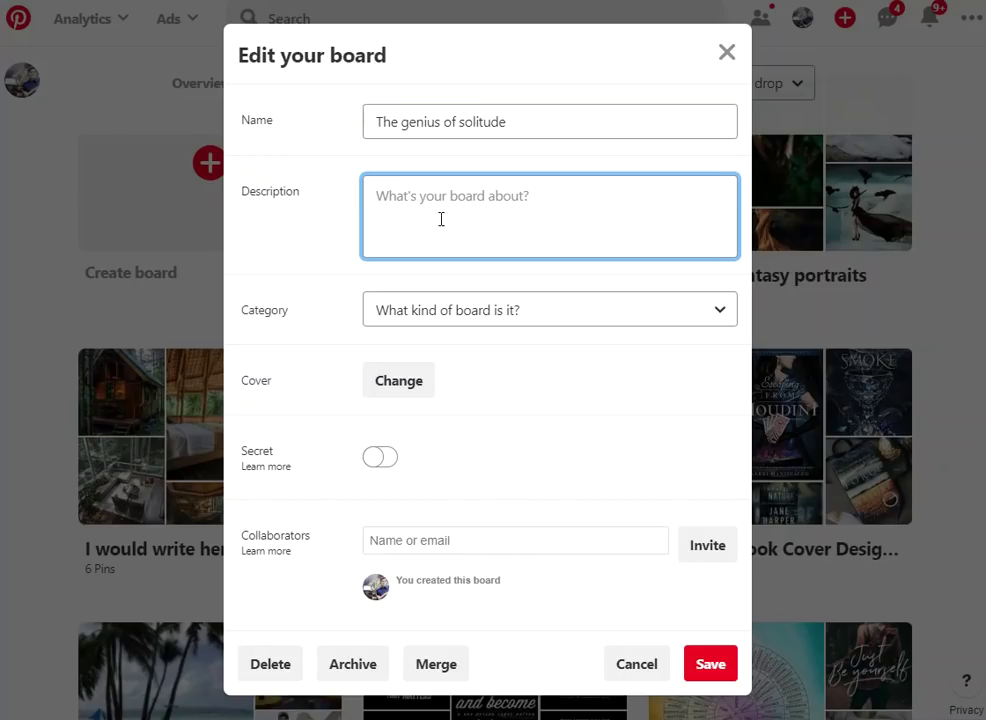
{"action": "type", "text": "blurb, review..."}
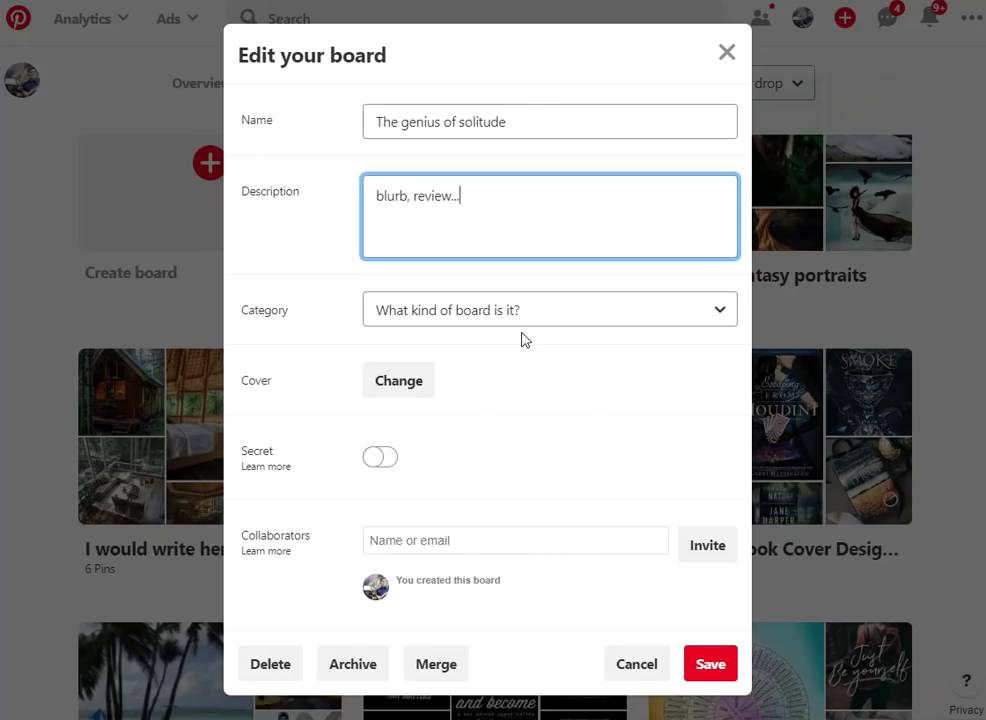
{"action": "left_click", "coordinate": [521, 315]}
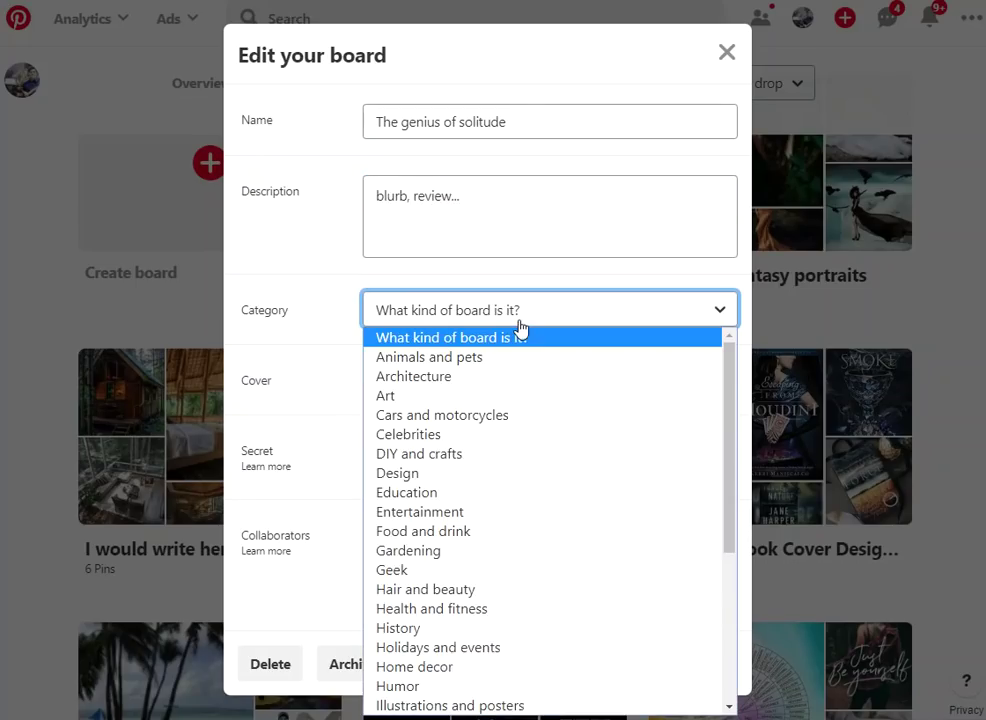
{"action": "key", "text": "Up"}
{"action": "key", "text": "Up"}
{"action": "key", "text": "Up"}
{"action": "key", "text": "Up"}
{"action": "key", "text": "Up"}
{"action": "key", "text": "Up"}
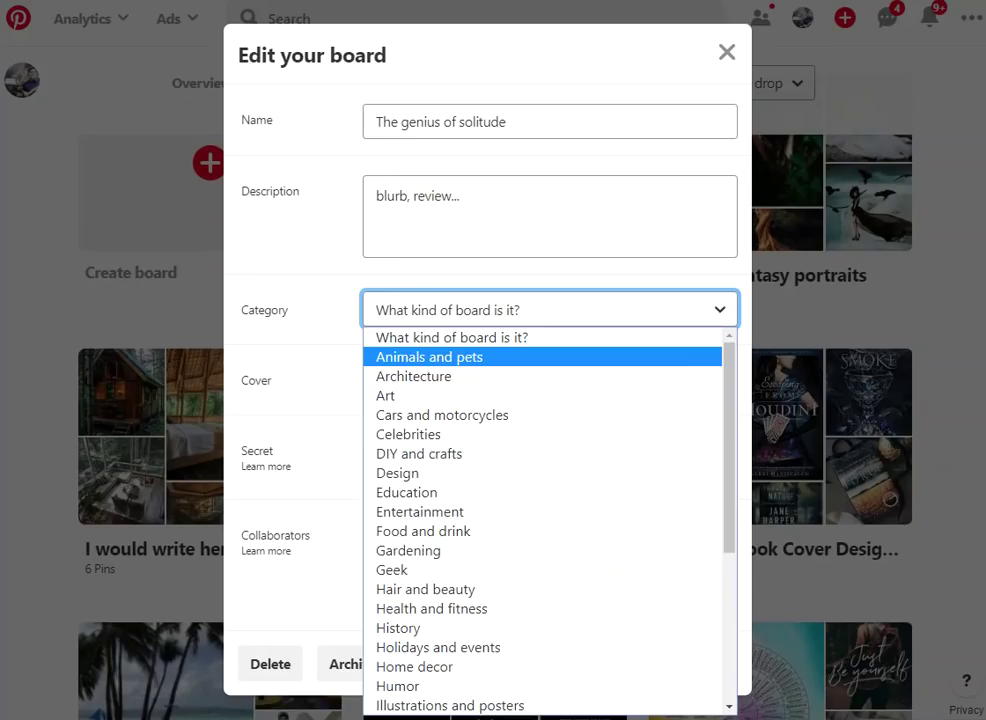
{"action": "key", "text": "Escape"}
- Set the board's category to Quotes
{"action": "left_click", "coordinate": [508, 322]}
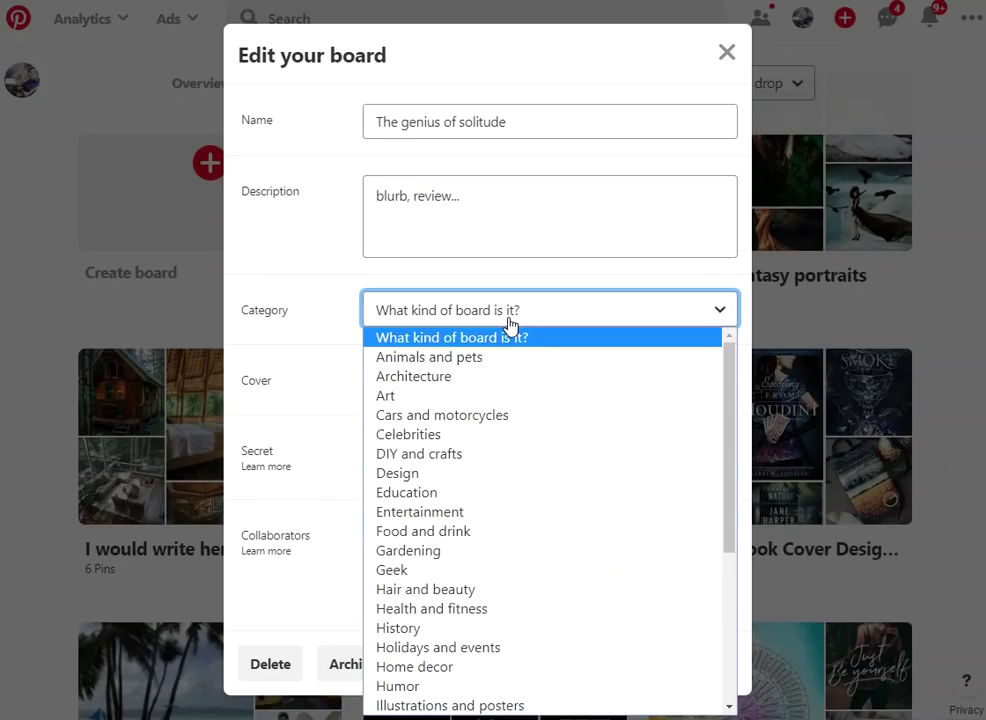
{"action": "scroll", "coordinate": [468, 530], "scroll_direction": "down", "scroll_amount": 3}
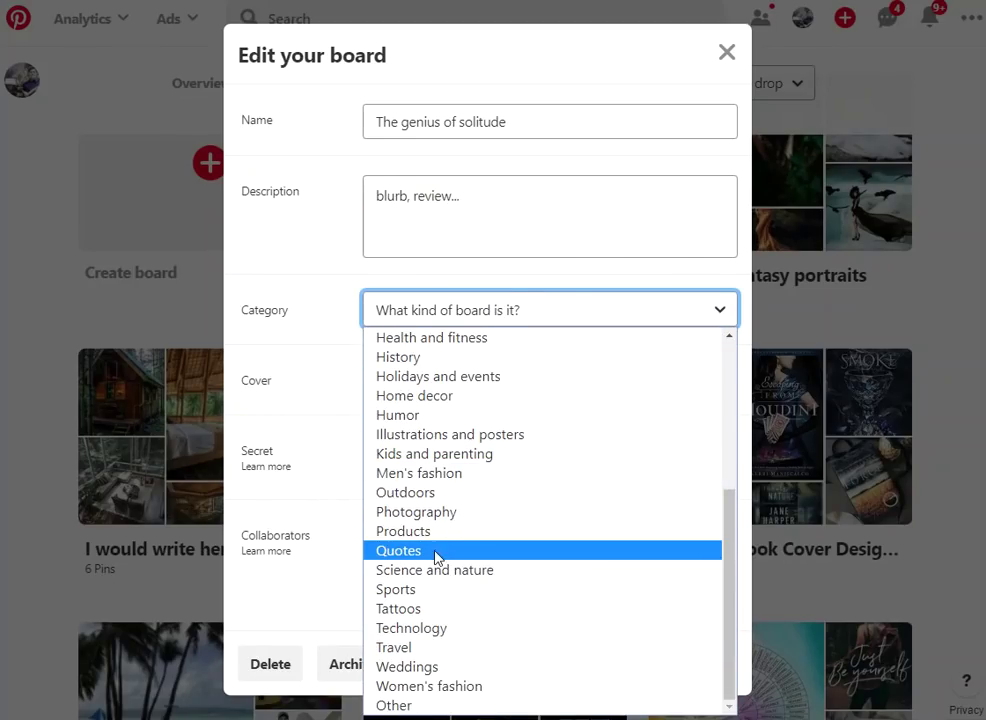
{"action": "left_click", "coordinate": [436, 551]}
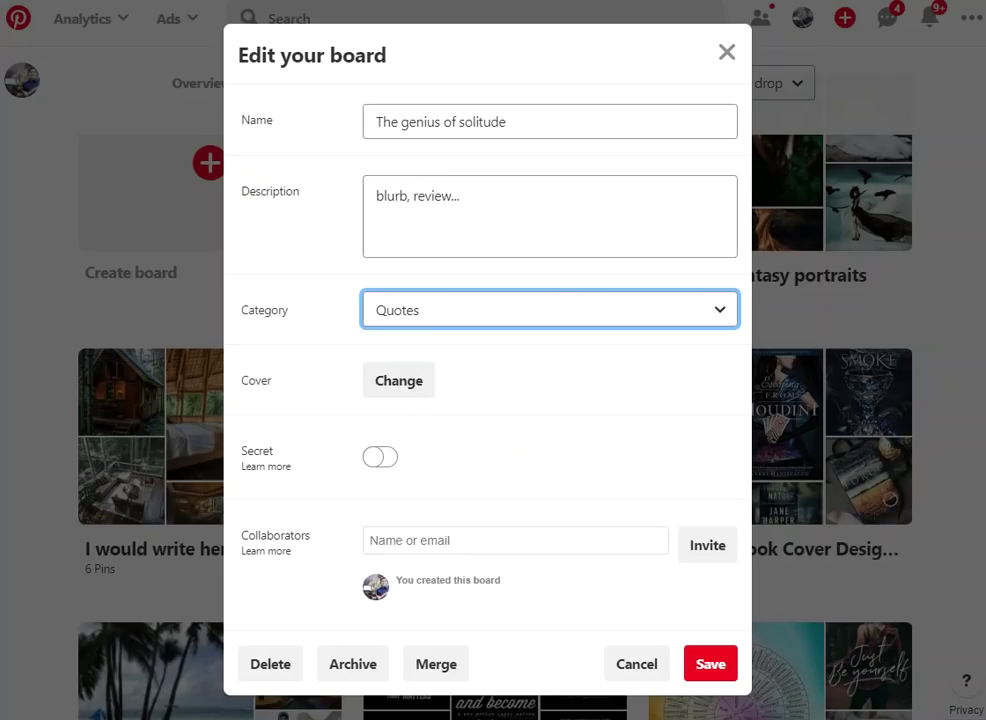
- Set the board's cover to its image of a figure by a palm-lined pool and save the board settings
{"action": "left_click", "coordinate": [413, 385]}
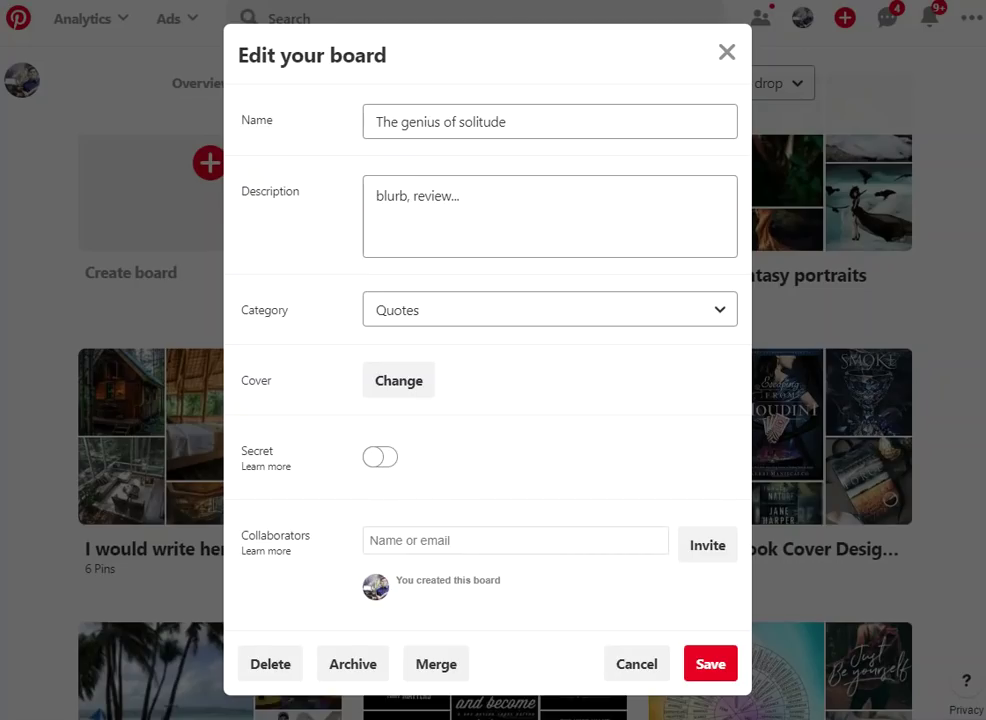
{"action": "left_click", "coordinate": [707, 663]}
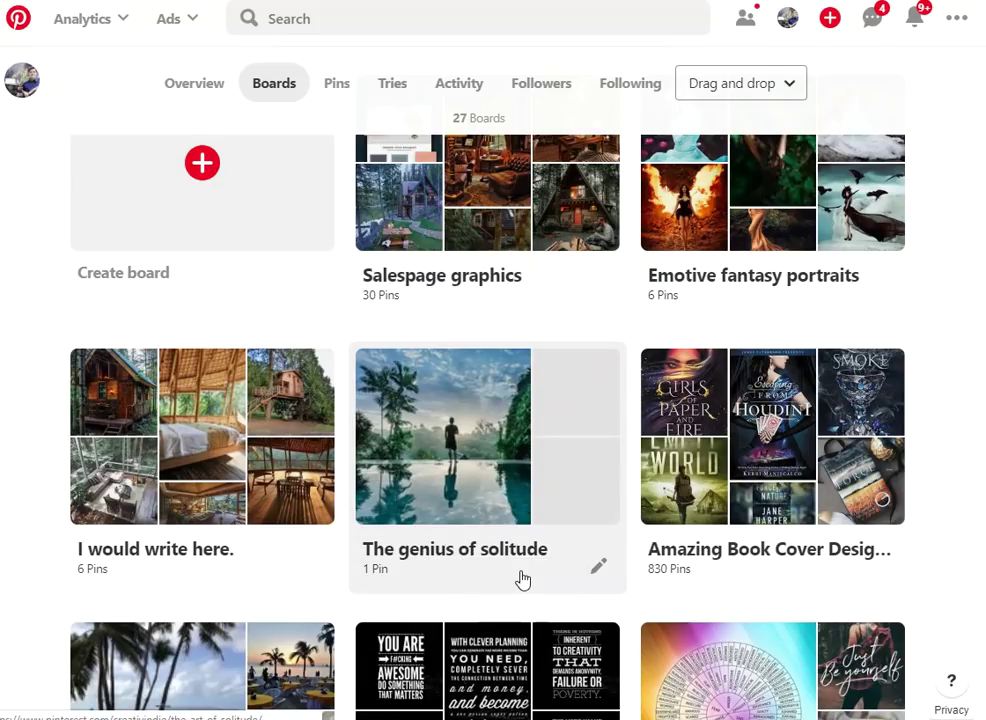
- Search Pinterest for "creativity" and choose the suggested search "creativity quotes"
{"action": "left_click", "coordinate": [376, 19]}
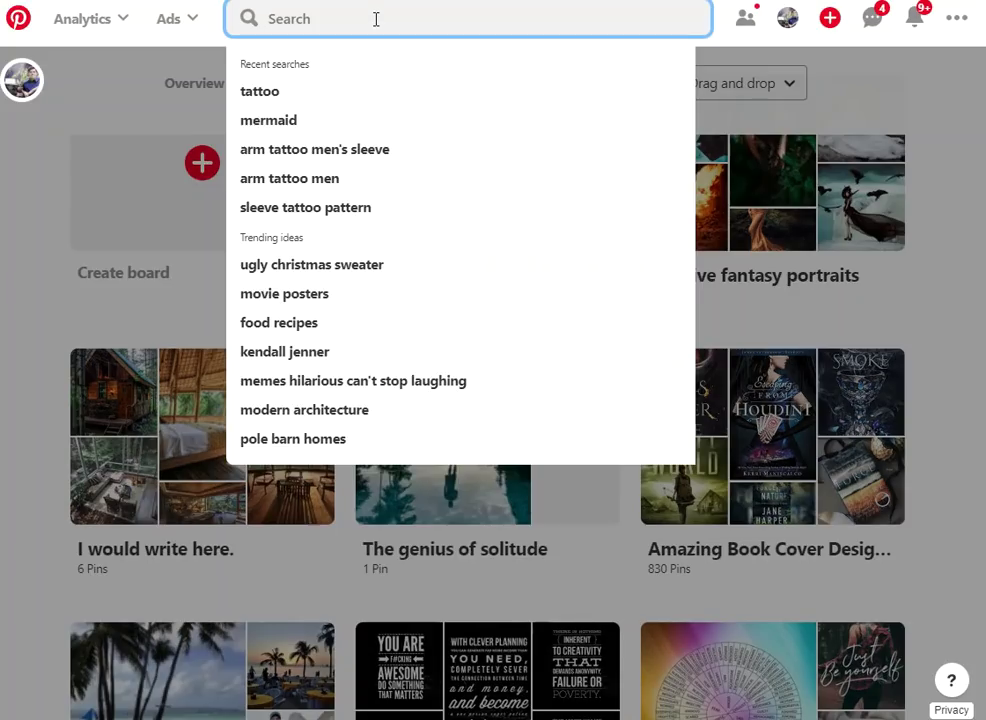
{"action": "type", "text": "creativity"}
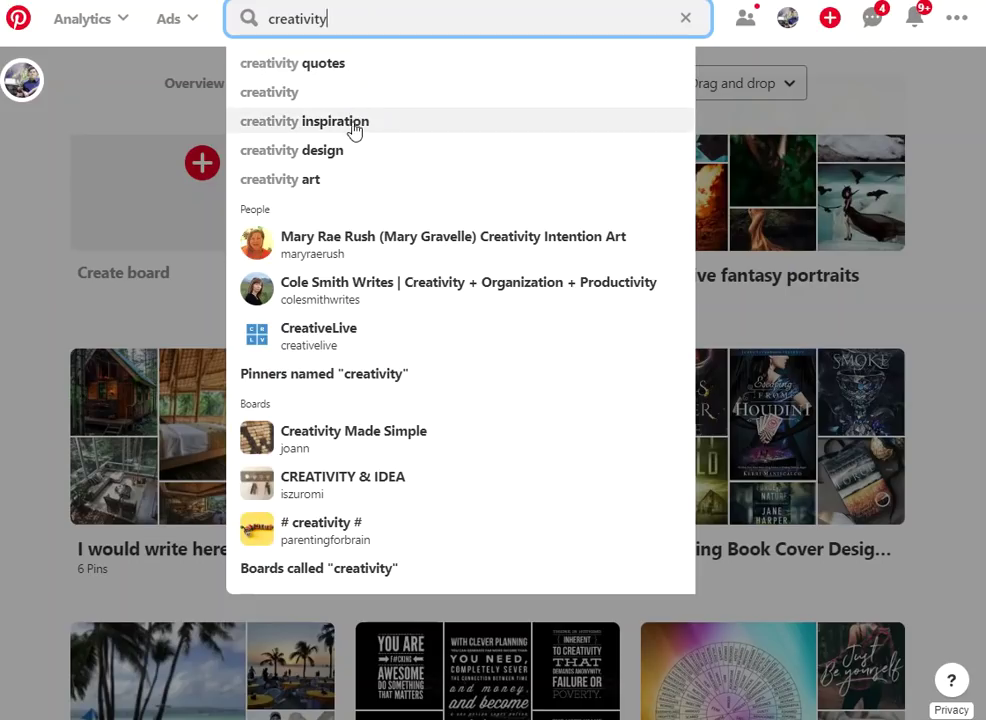
{"action": "left_click", "coordinate": [345, 76]}
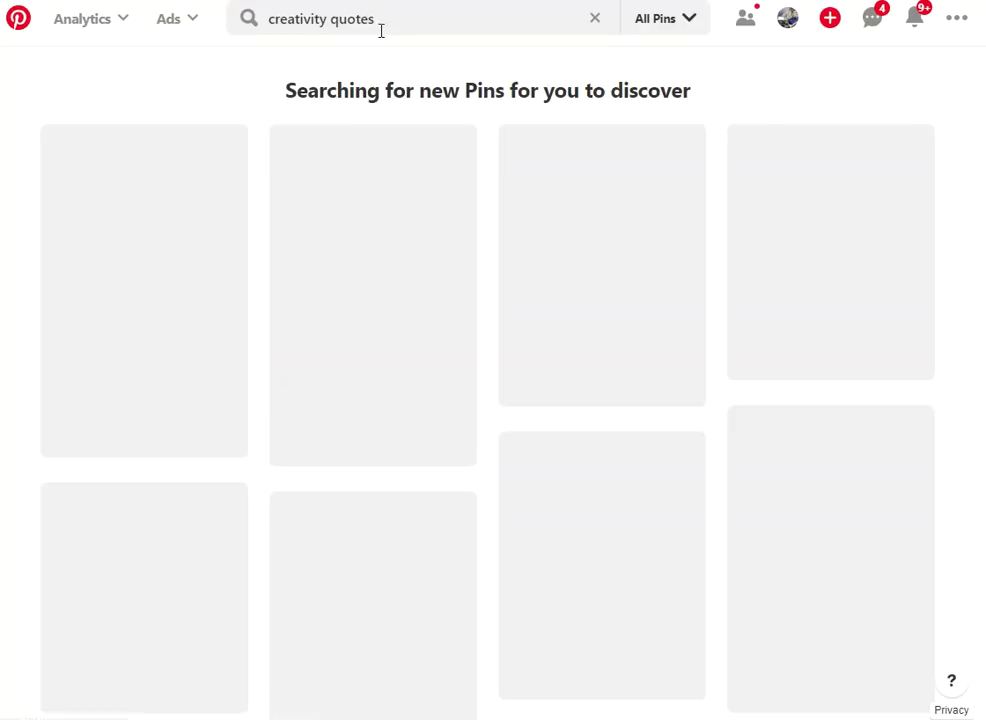
- Copy the search phrase "creativity quotes" into the Word document, two lines below the heading "PINTEREST MARKETING keywords"
{"action": "left_click", "coordinate": [385, 20]}
{"action": "left_click_drag", "start_coordinate": [385, 20], "coordinate": [250, 20]}
{"action": "key", "text": "ctrl+c"}
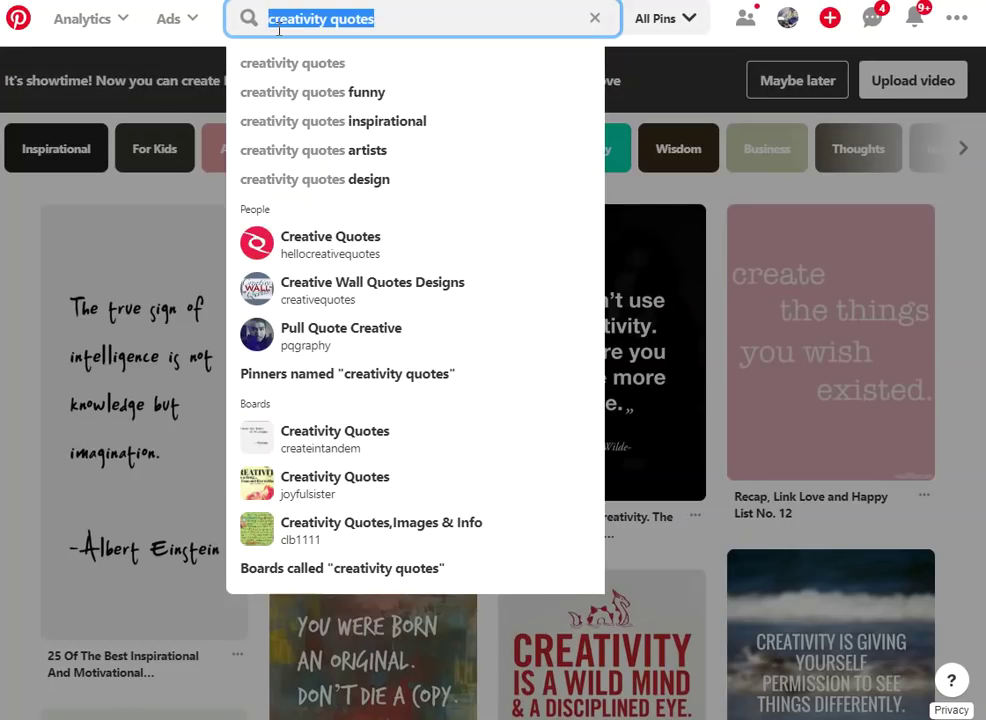
{"action": "key", "text": "alt+Tab"}
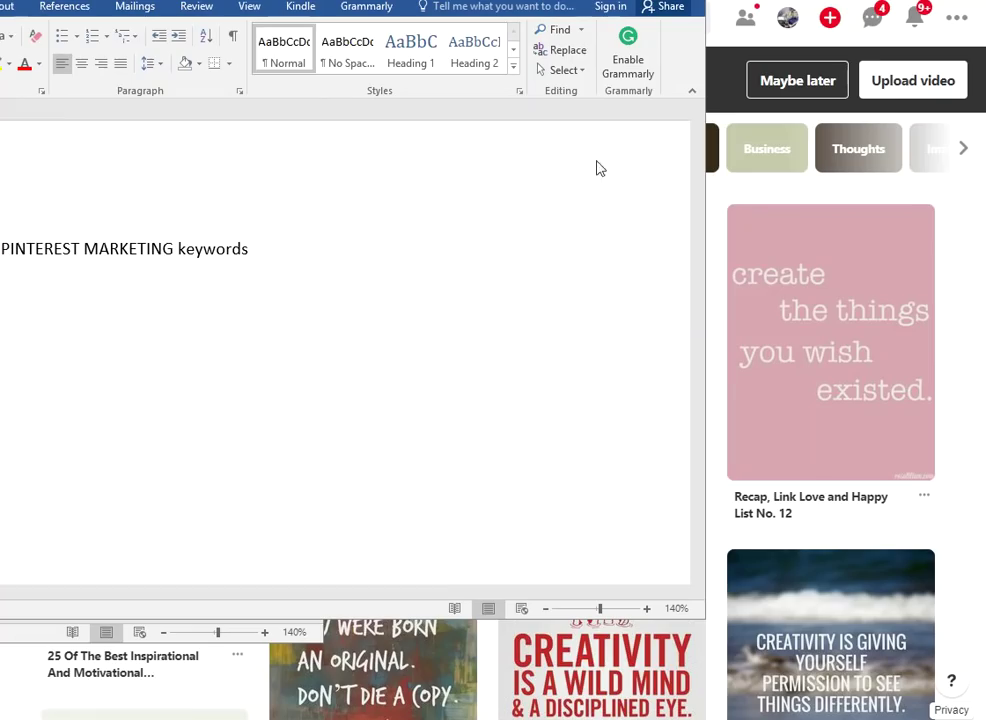
{"action": "left_click", "coordinate": [305, 223]}
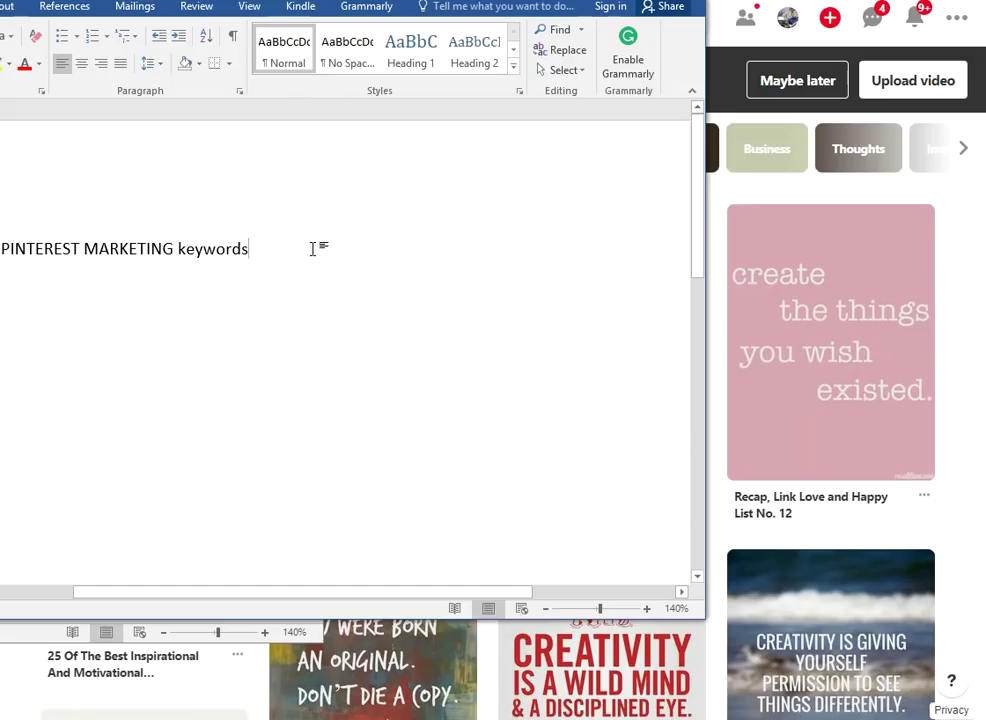
{"action": "key", "text": "Return"}
{"action": "key", "text": "Return"}
{"action": "key", "text": "ctrl+v"}
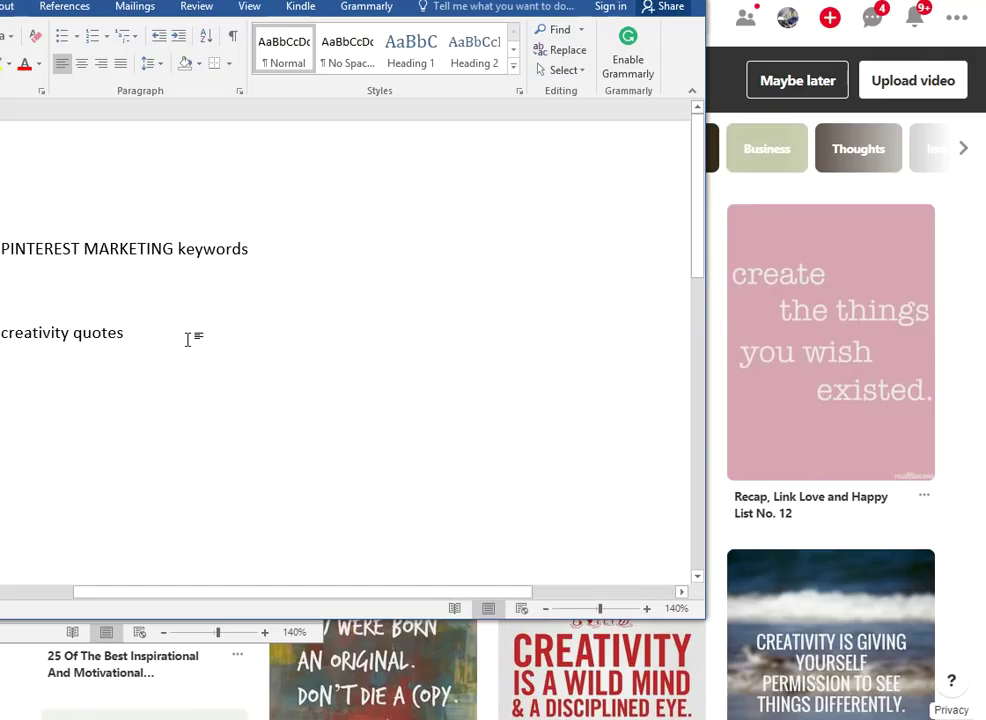
- Format the "creativity quotes" line as a bulleted list item and switch back to the Pinterest search results
{"action": "left_click_drag", "start_coordinate": [187, 337], "coordinate": [2, 337]}
{"action": "left_click", "coordinate": [61, 37]}
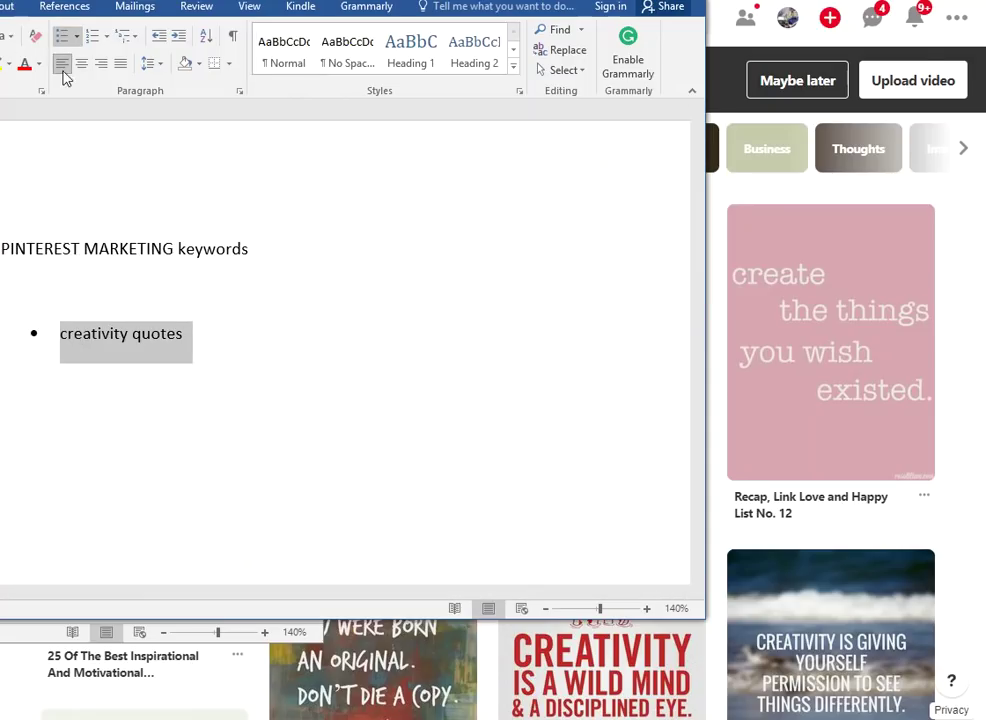
{"action": "left_click", "coordinate": [216, 341]}
{"action": "key", "text": "alt+Tab"}
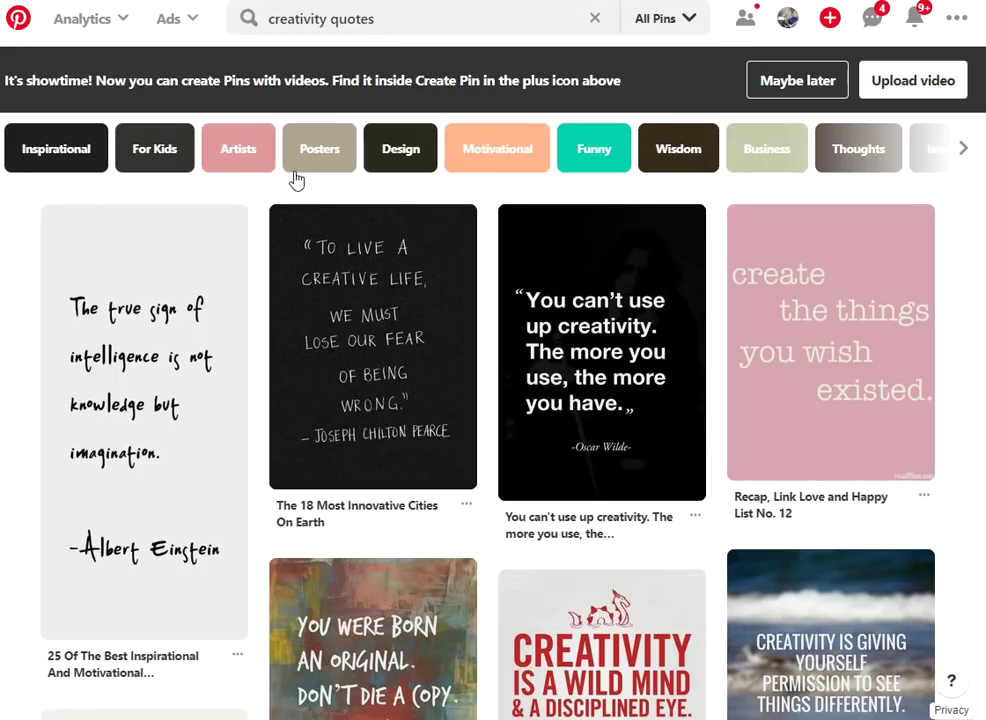
- Search Pinterest for "lonely" and choose the suggested search "lonely quotes"
{"action": "left_click", "coordinate": [400, 26]}
{"action": "type", "text": "lonely"}
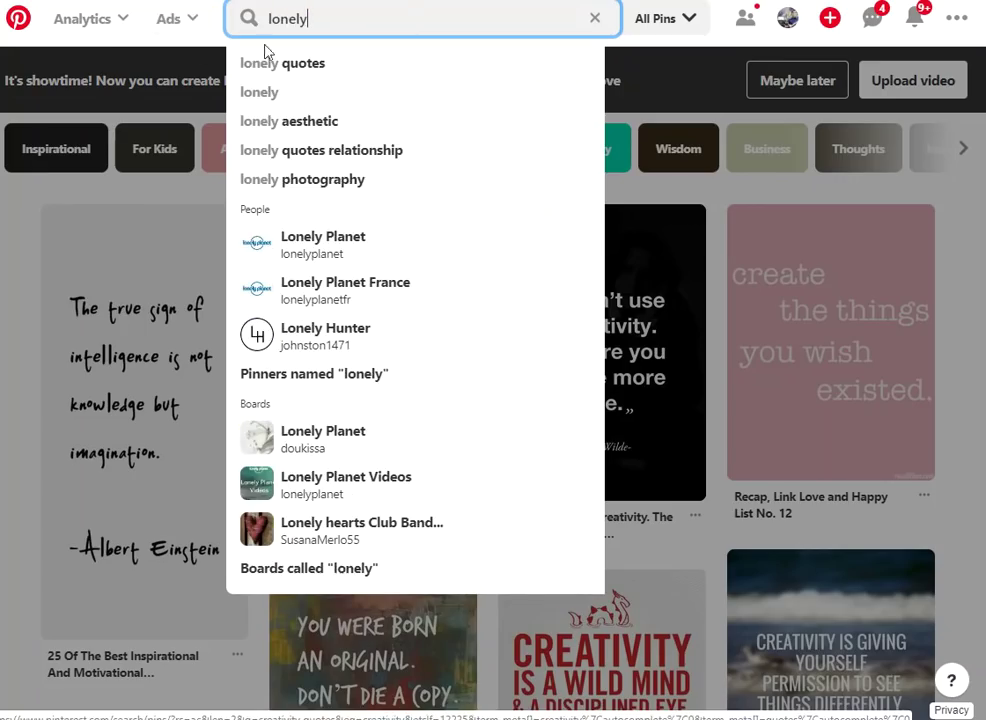
{"action": "left_click", "coordinate": [362, 66]}
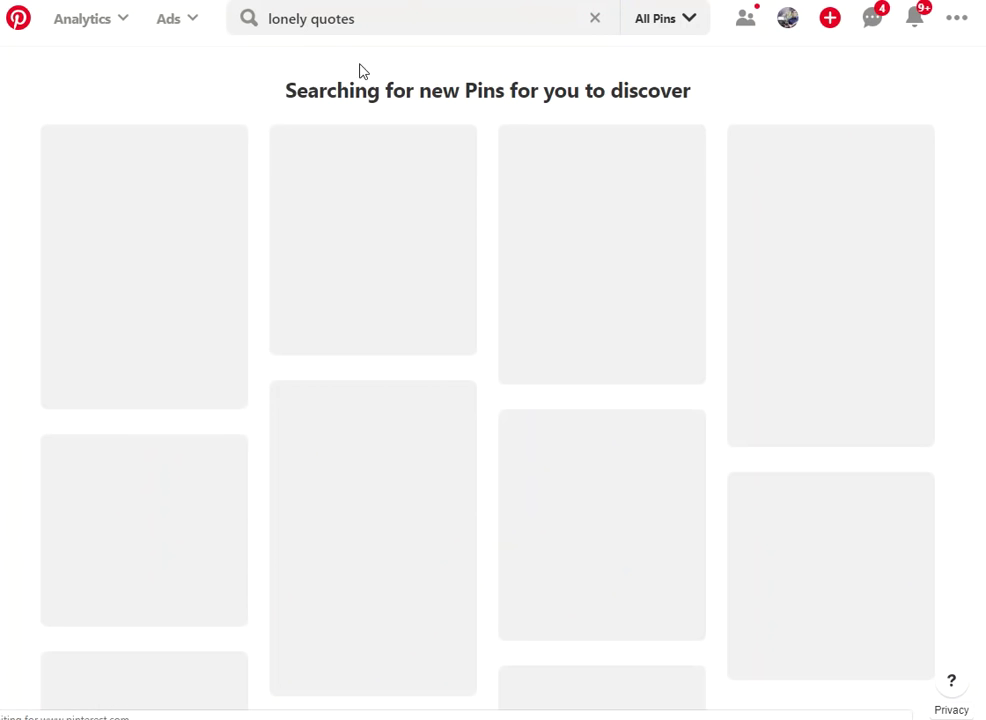
- Add "lonely quotes" as a new bullet below "creativity quotes" in the Word document and return to Pinterest
{"action": "left_click", "coordinate": [350, 18]}
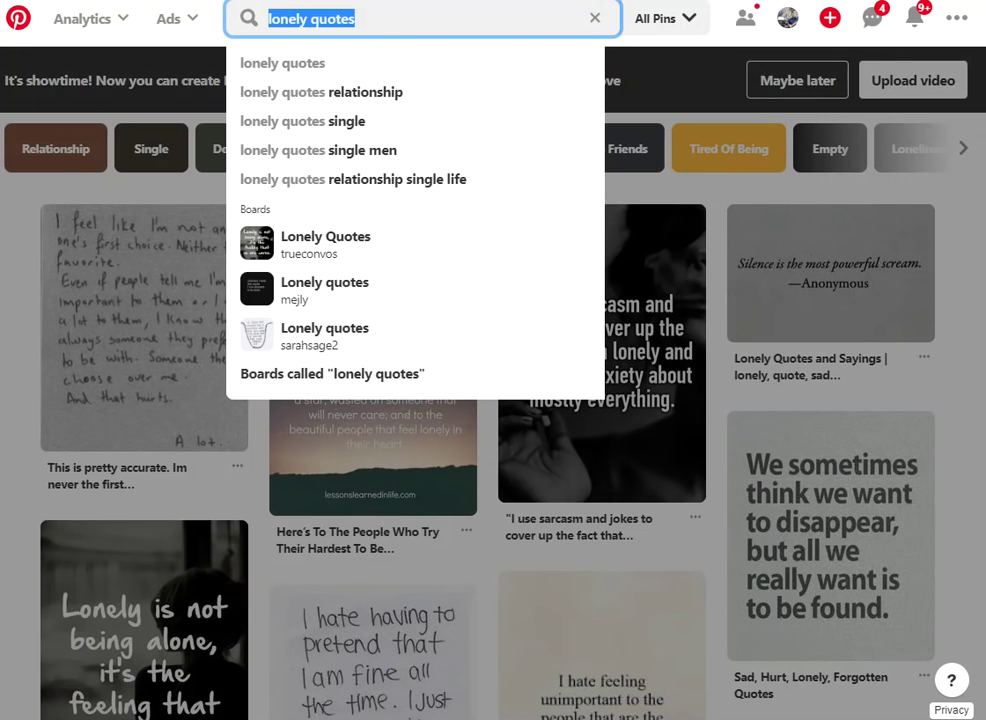
{"action": "key", "text": "alt+Left"}
{"action": "key", "text": "alt+Tab"}
{"action": "key", "text": "Return"}
{"action": "type", "text": "lonely quotes"}
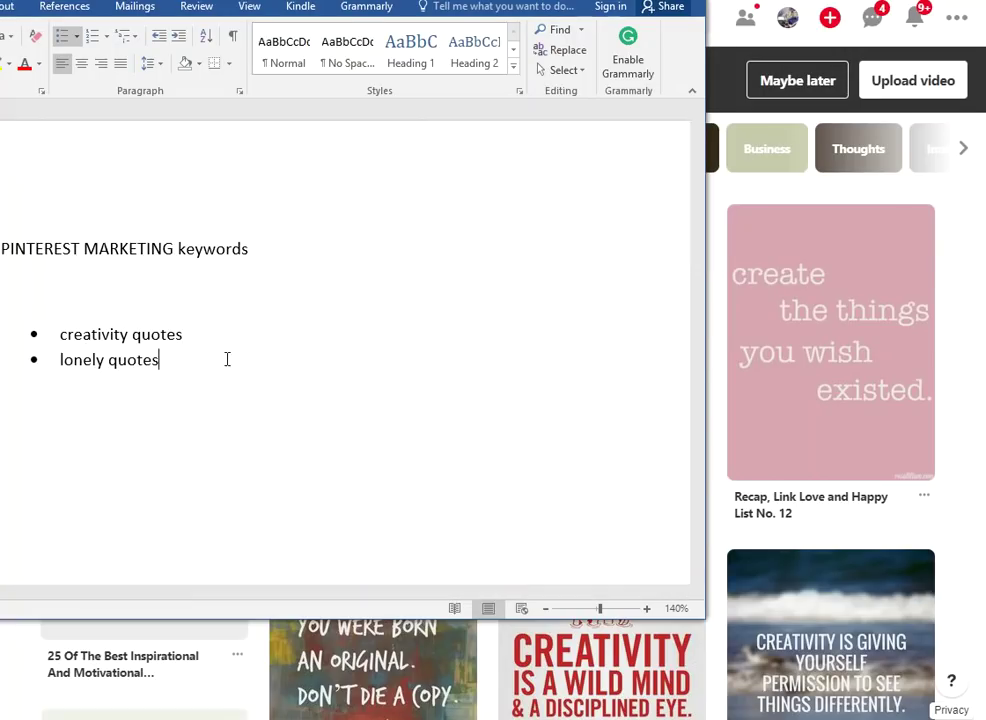
{"action": "key", "text": "alt+Tab"}
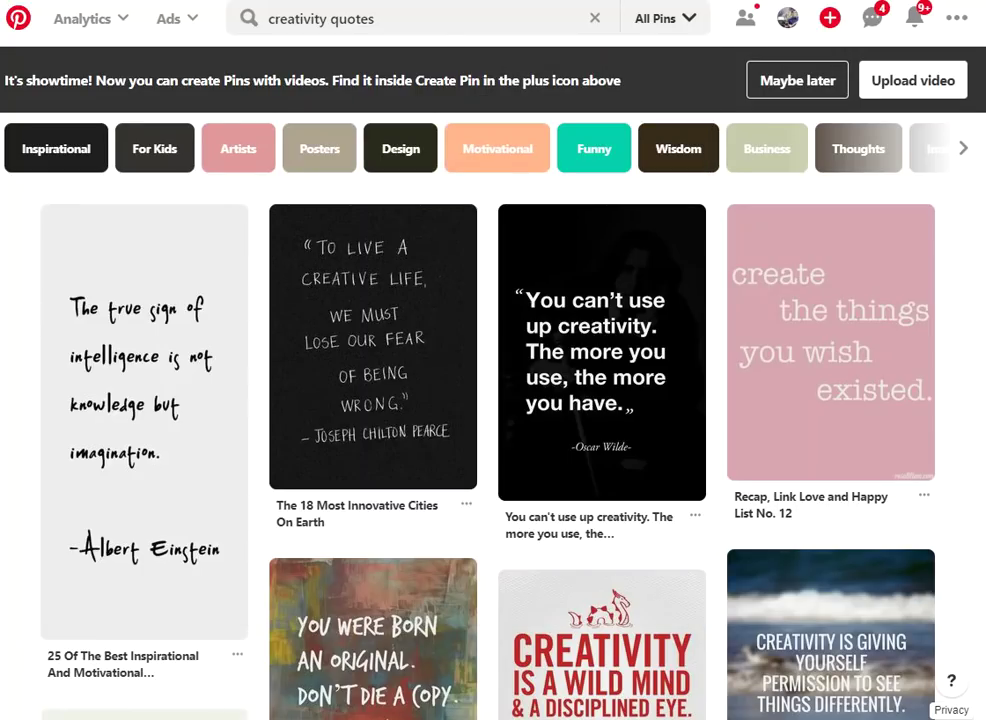
- Search Pinterest for "solitude" and choose the suggested search "solitude quotes"
{"action": "left_click", "coordinate": [447, 30]}
{"action": "type", "text": "solitude"}
{"action": "key", "text": "Return"}
{"action": "left_click", "coordinate": [294, 12]}
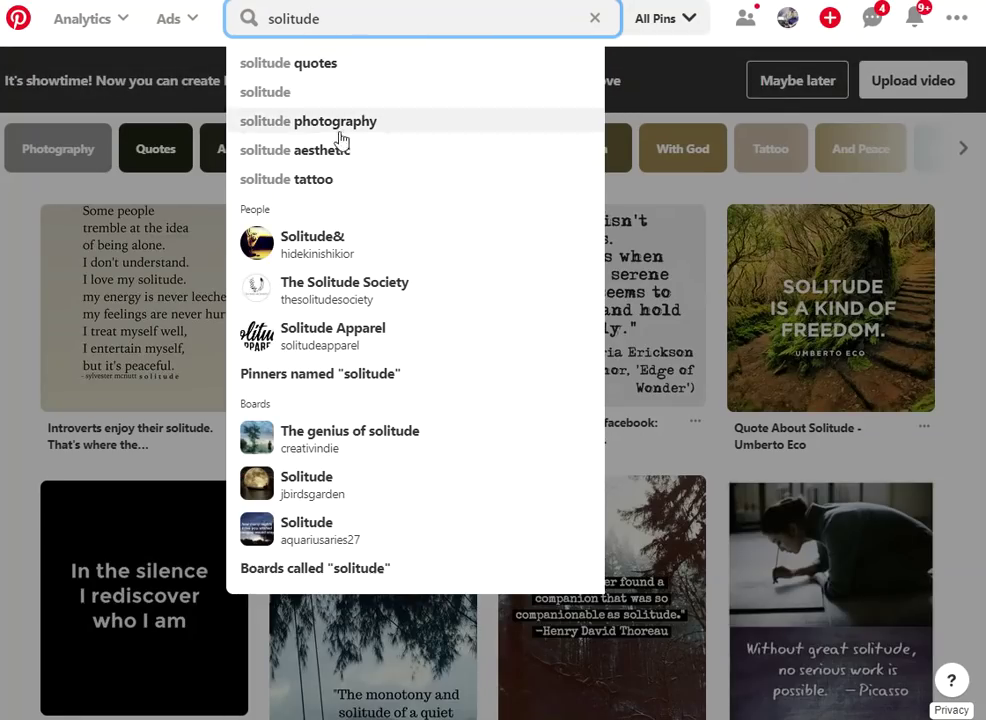
{"action": "left_click", "coordinate": [348, 68]}
- Add "solitude quotes" as a new bullet below "lonely quotes" in the Word document and return to Pinterest
{"action": "left_click", "coordinate": [374, 26]}
{"action": "key", "text": "alt+Tab"}
{"action": "key", "text": "Return"}
{"action": "type", "text": "solitude quotes"}
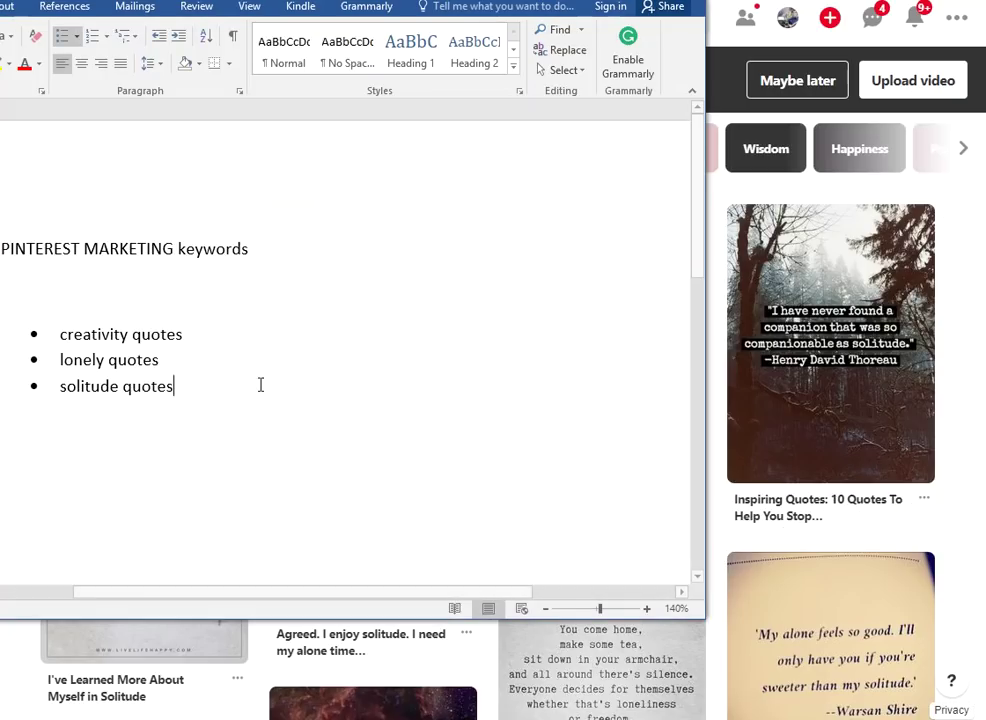
{"action": "key", "text": "alt+Tab"}
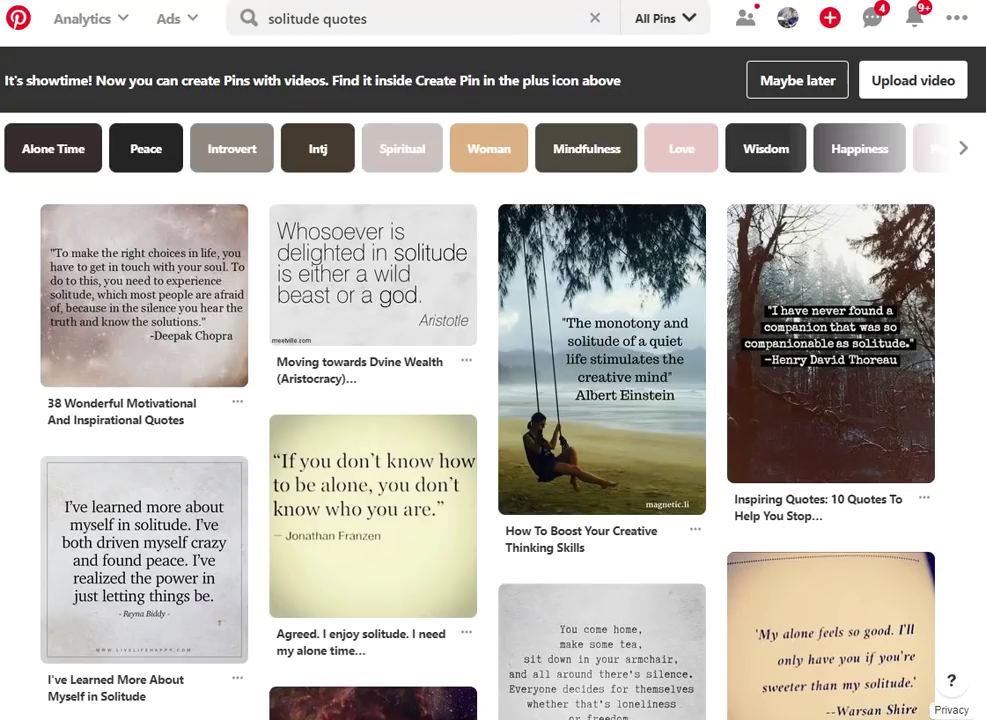
- Switch to the Creativindie post on being alone without being lonely and open its linked page of favorite quotes
{"action": "key", "text": "ctrl+Tab"}
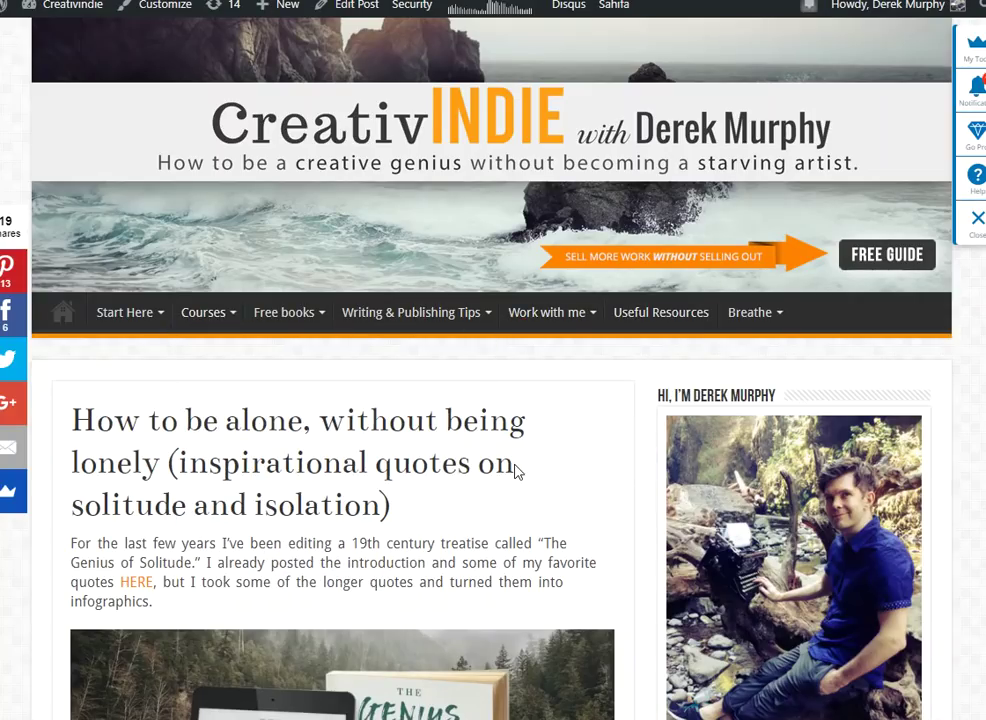
{"action": "scroll", "coordinate": [463, 453], "scroll_direction": "down", "scroll_amount": 3}
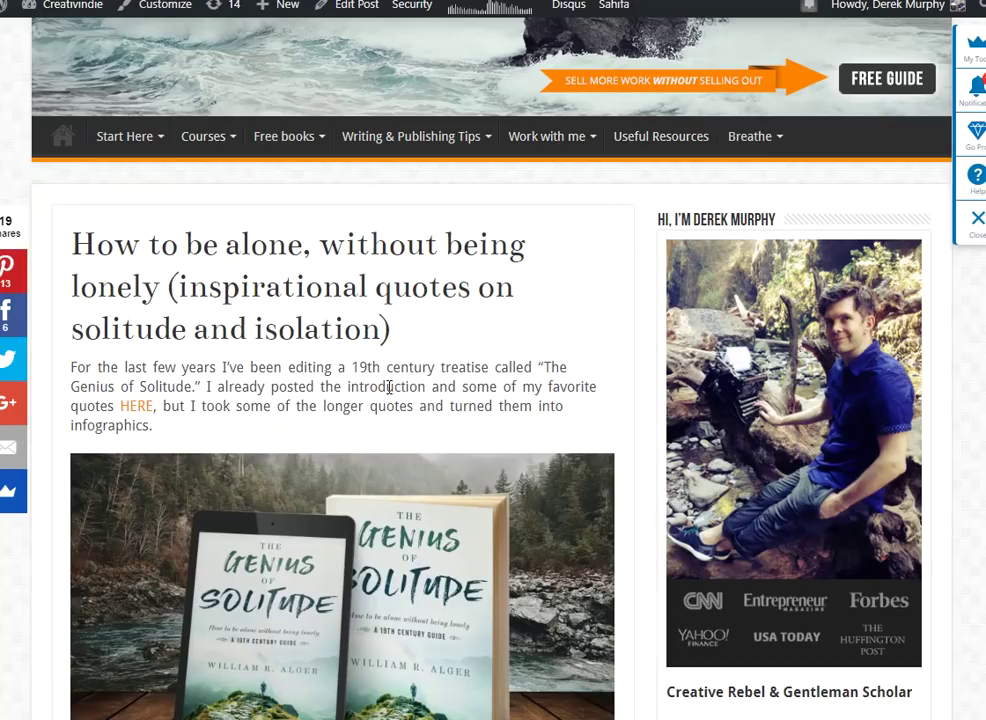
{"action": "left_click", "coordinate": [136, 408]}
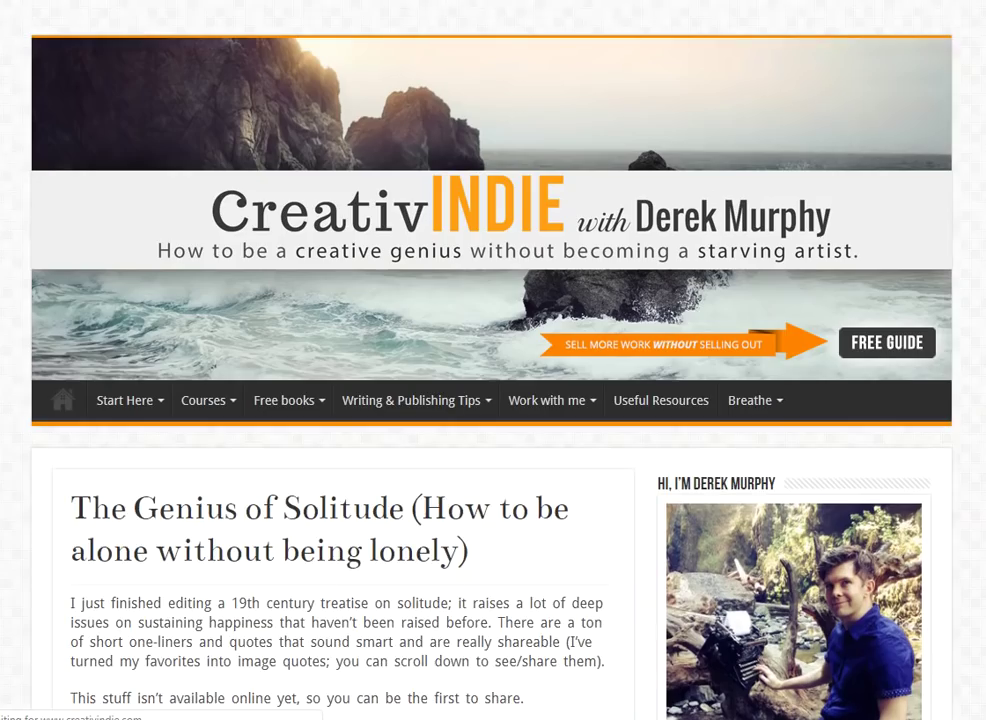
- Read through the introduction and first block quotes of the "The Genius of Solitude" page for keyword ideas
{"action": "scroll", "coordinate": [502, 530], "scroll_direction": "down", "scroll_amount": 4}
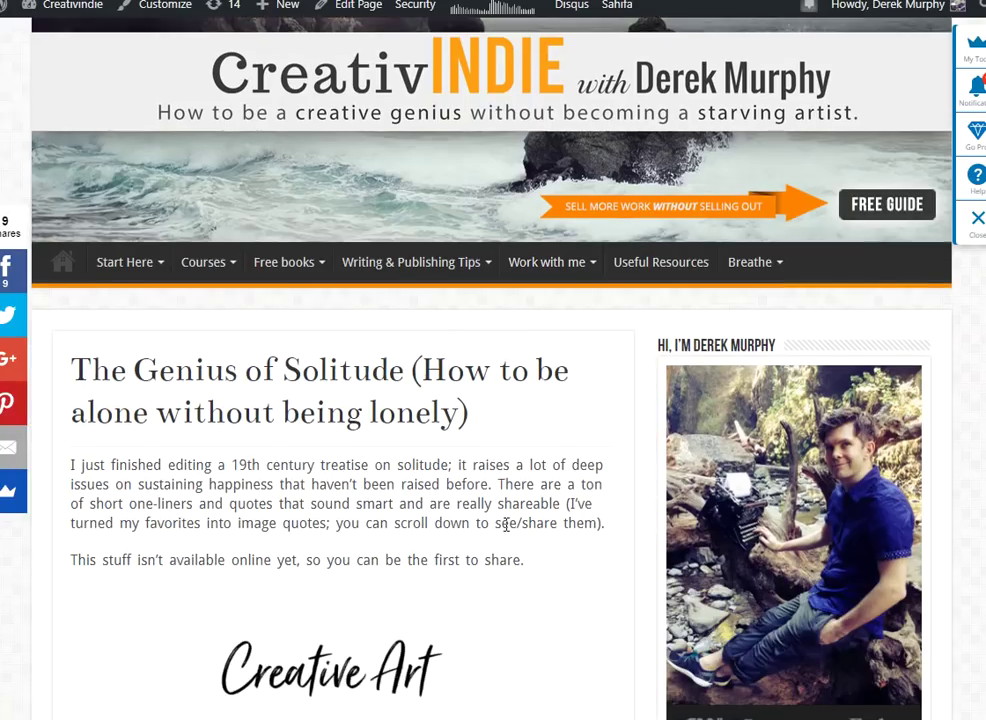
{"action": "scroll", "coordinate": [505, 523], "scroll_direction": "down", "scroll_amount": 1}
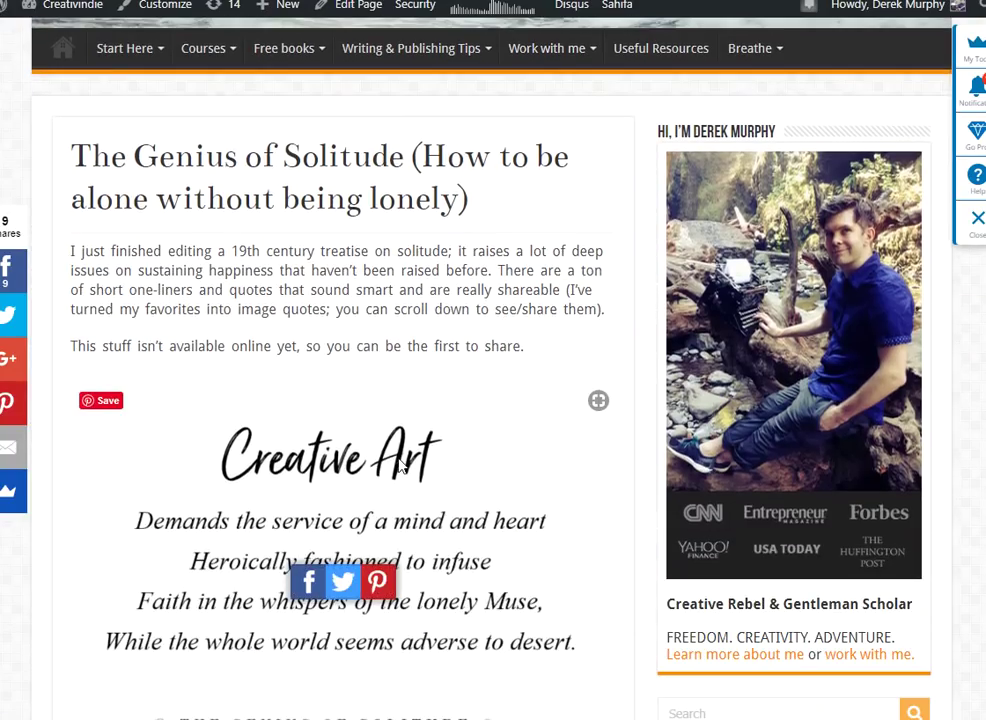
{"action": "scroll", "coordinate": [362, 406], "scroll_direction": "down", "scroll_amount": 1}
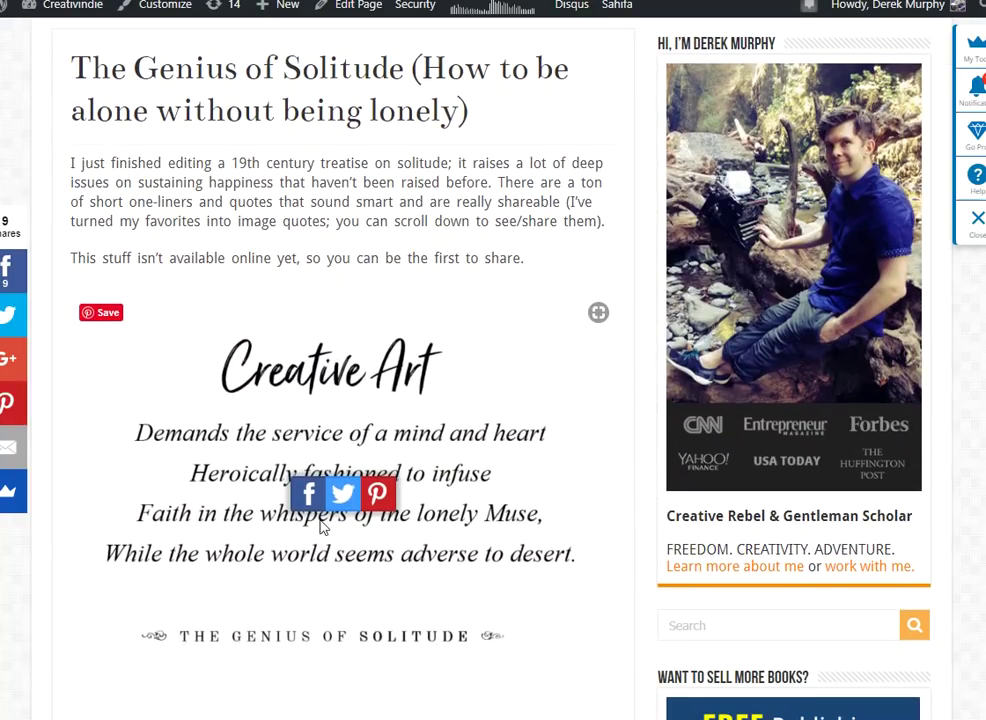
{"action": "scroll", "coordinate": [415, 490], "scroll_direction": "down", "scroll_amount": 1}
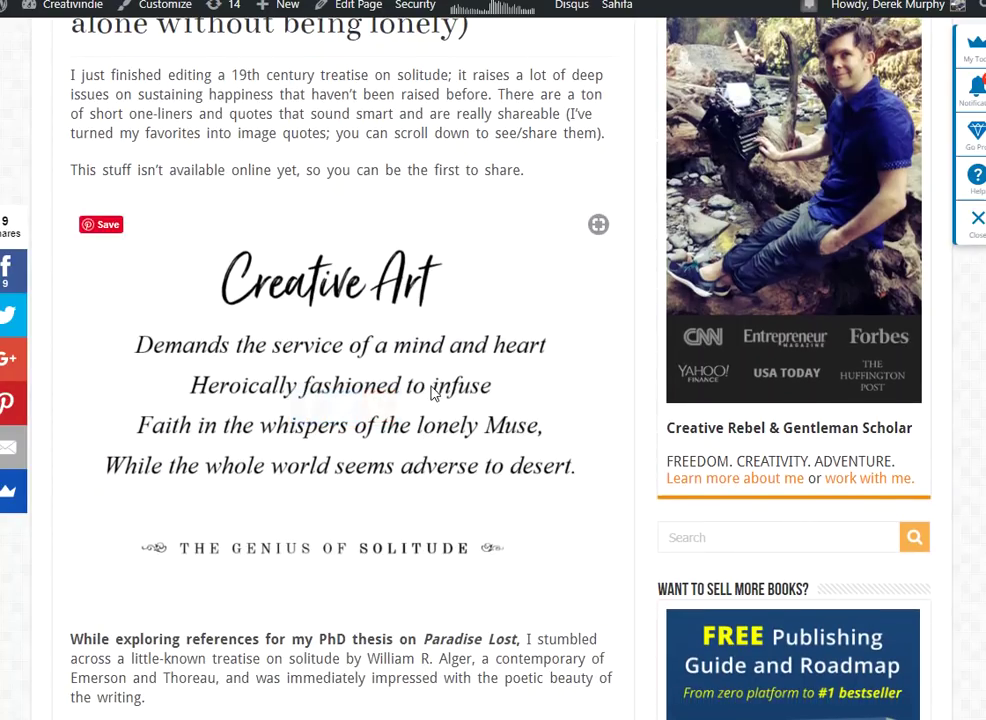
{"action": "scroll", "coordinate": [425, 235], "scroll_direction": "up", "scroll_amount": 2}
{"action": "scroll", "coordinate": [427, 255], "scroll_direction": "up", "scroll_amount": 1}
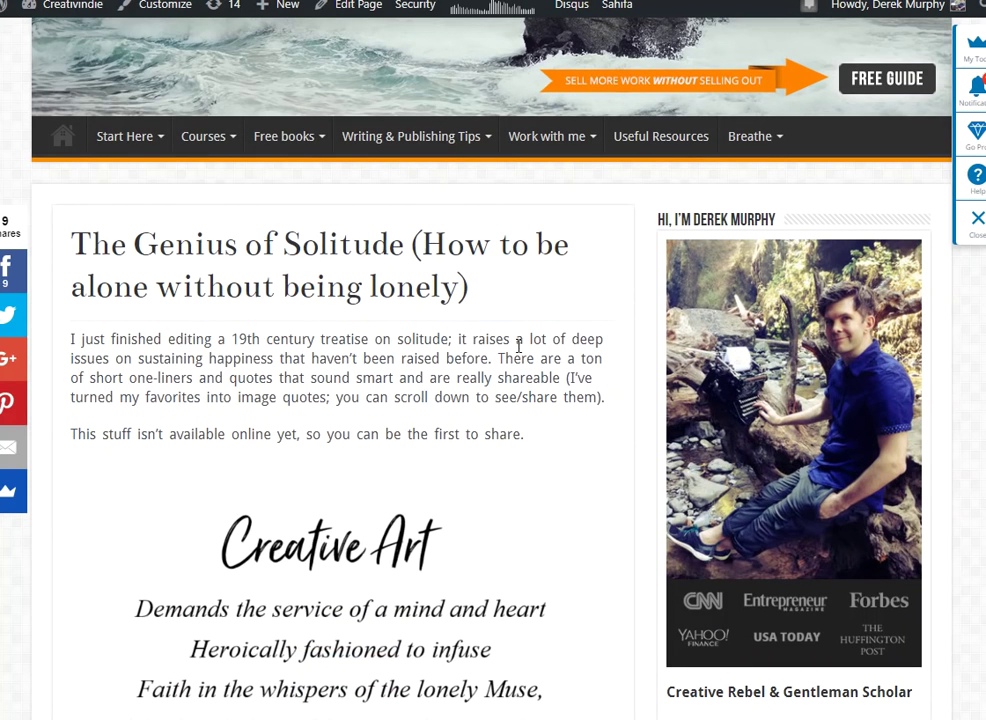
{"action": "scroll", "coordinate": [462, 397], "scroll_direction": "down", "scroll_amount": 3}
{"action": "scroll", "coordinate": [352, 520], "scroll_direction": "down", "scroll_amount": 6}
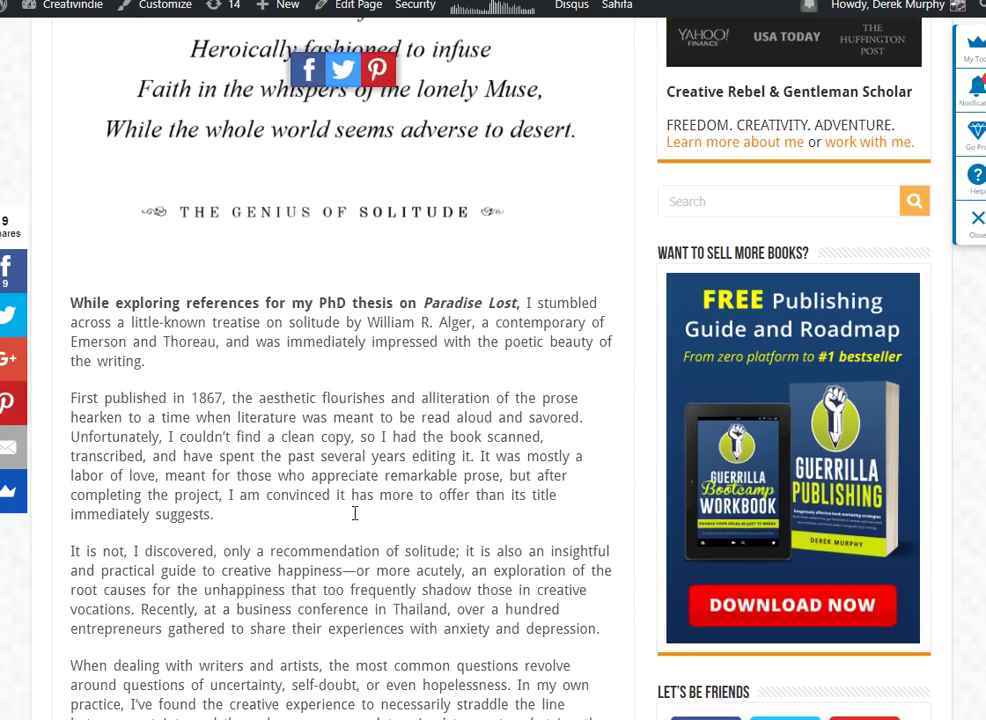
{"action": "scroll", "coordinate": [354, 512], "scroll_direction": "down", "scroll_amount": 10}
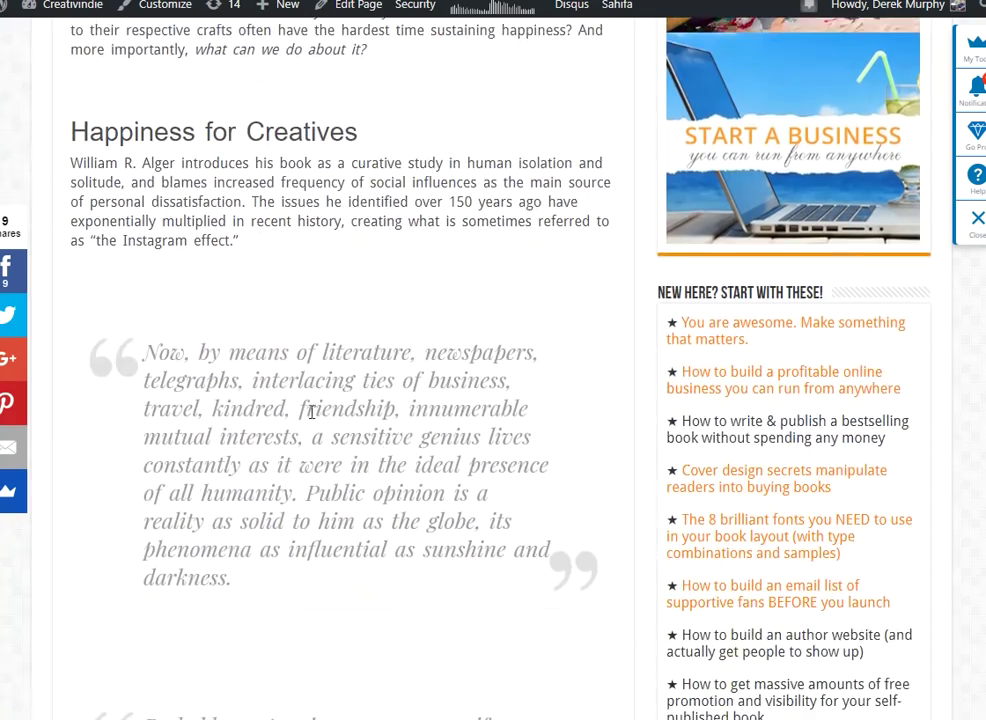
{"action": "left_click_drag", "start_coordinate": [267, 400], "coordinate": [153, 200]}
{"action": "left_click", "coordinate": [285, 450]}
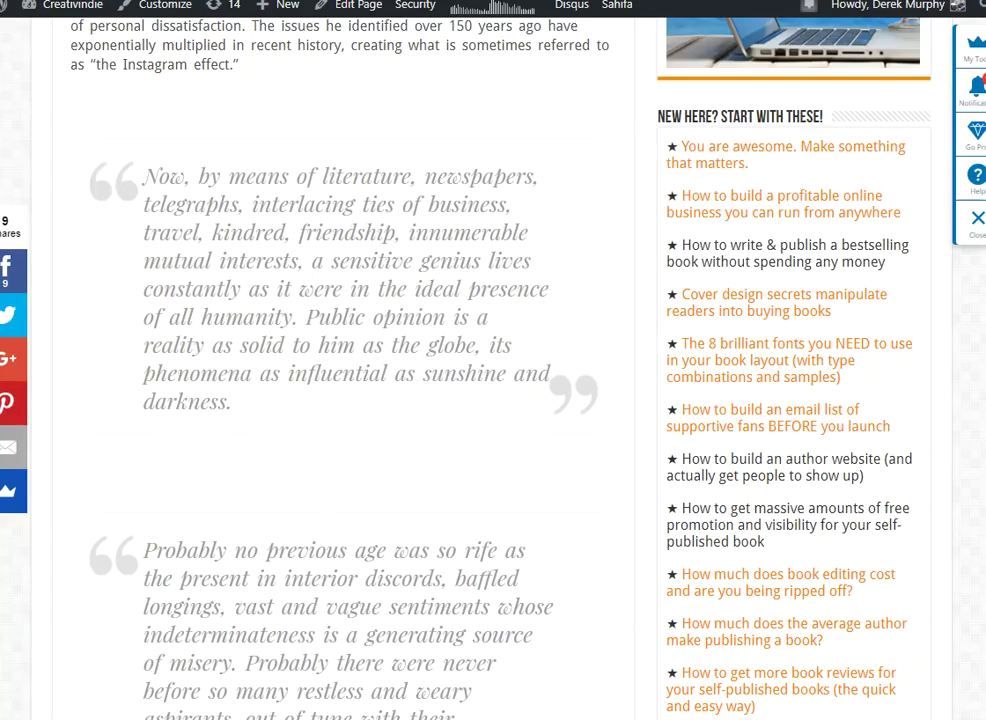
- Examine the quote graphics and book mockup on the page, down to the thumbnail gallery at its end
{"action": "scroll", "coordinate": [340, 370], "scroll_direction": "down", "scroll_amount": 10}
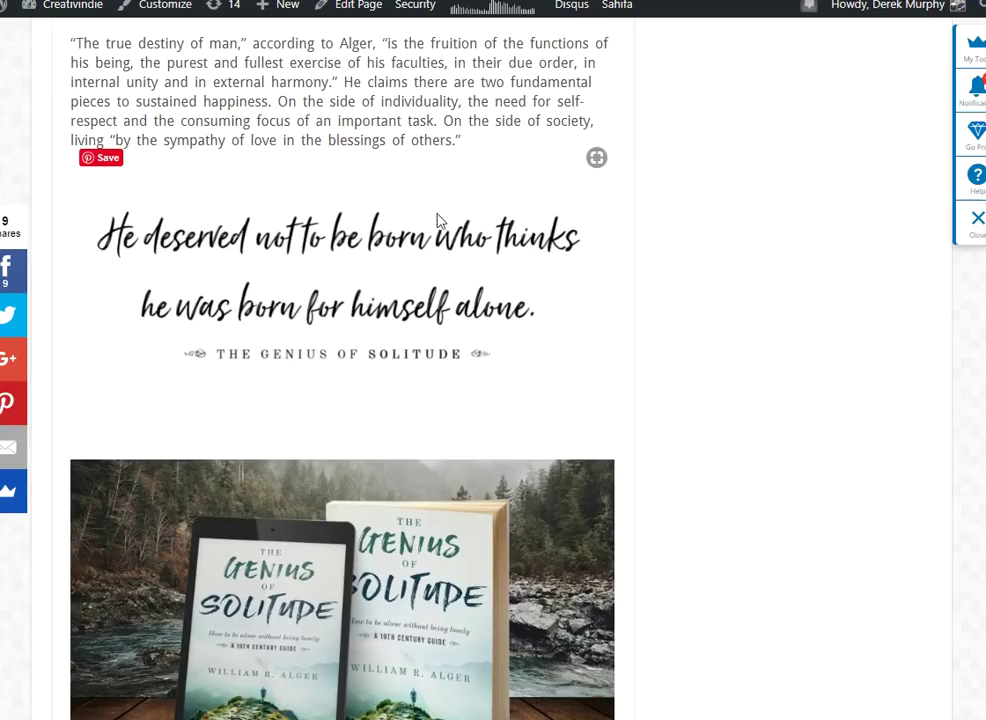
{"action": "scroll", "coordinate": [674, 300], "scroll_direction": "down", "scroll_amount": 1}
{"action": "scroll", "coordinate": [674, 305], "scroll_direction": "down", "scroll_amount": 3}
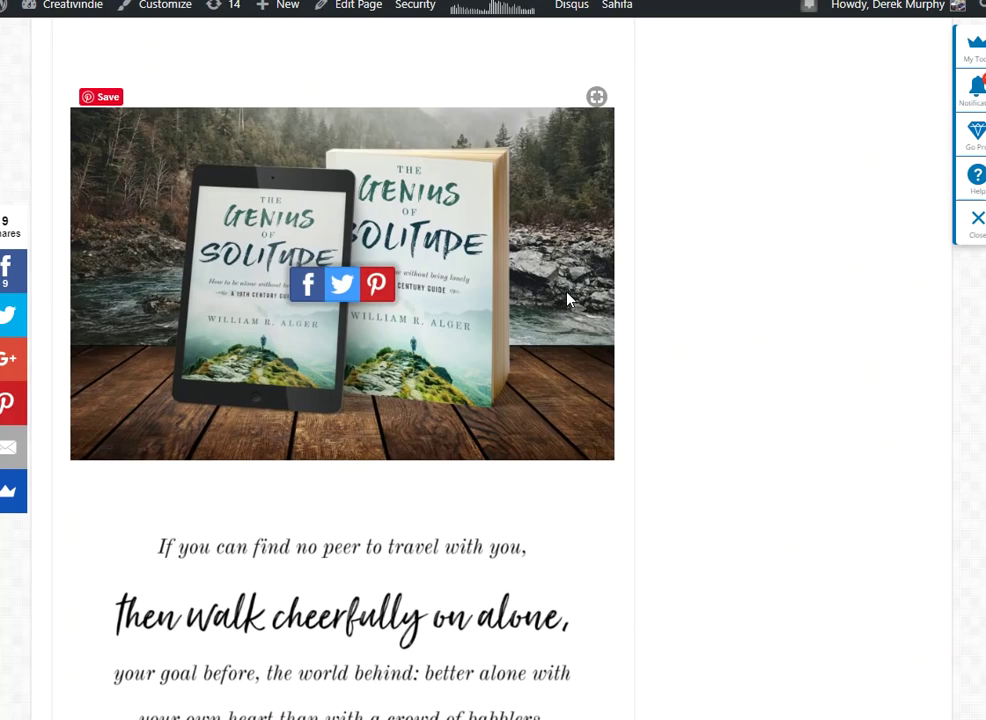
{"action": "scroll", "coordinate": [515, 380], "scroll_direction": "down", "scroll_amount": 2}
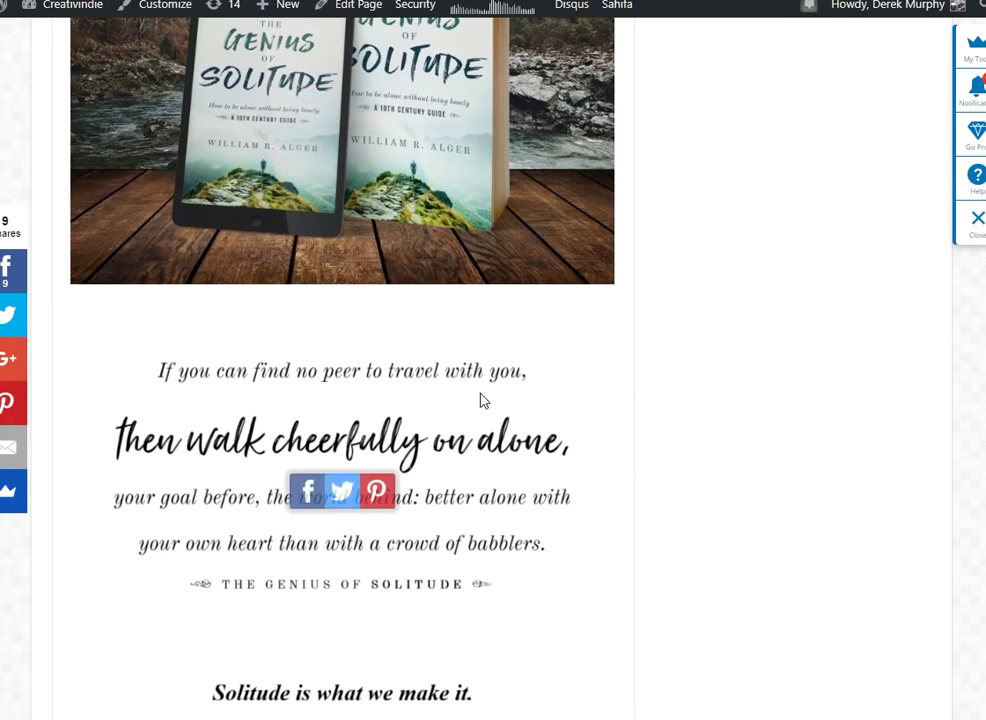
{"action": "scroll", "coordinate": [500, 400], "scroll_direction": "down", "scroll_amount": 2}
{"action": "scroll", "coordinate": [516, 403], "scroll_direction": "down", "scroll_amount": 20}
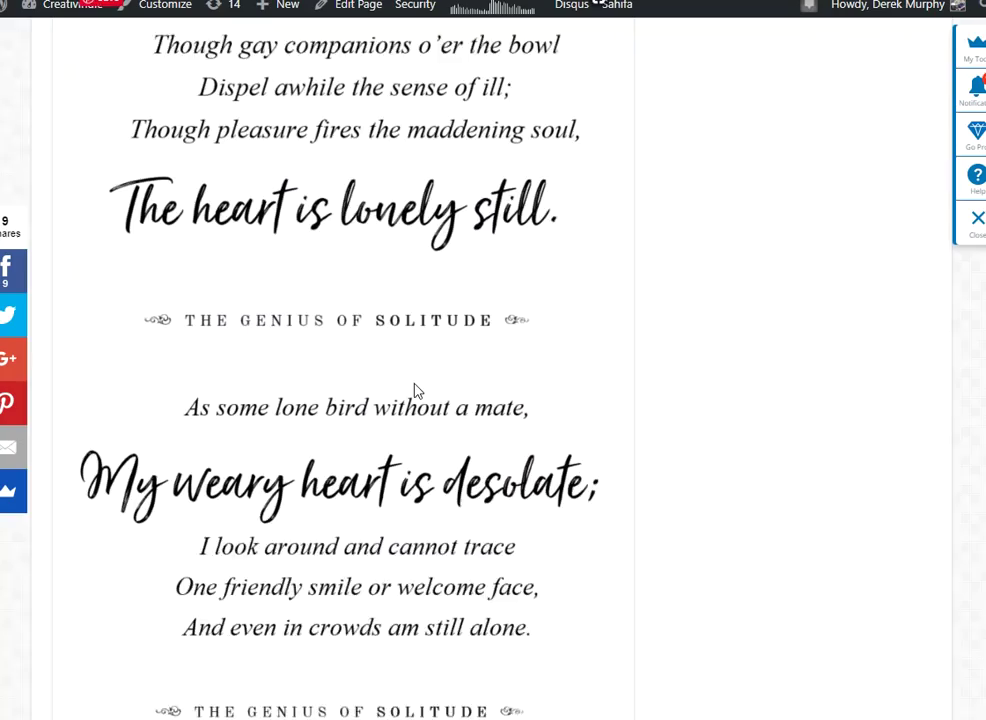
{"action": "scroll", "coordinate": [417, 390], "scroll_direction": "down", "scroll_amount": 20}
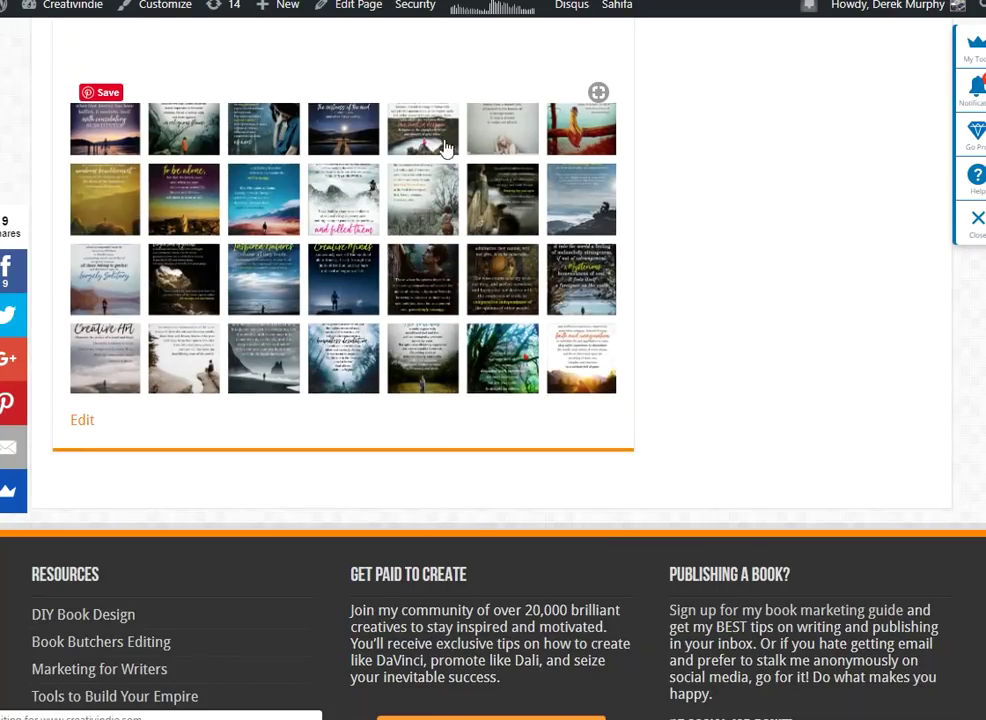
- Go from the quote image gallery to the post "How to be alone, without being lonely" and look through it
{"action": "left_click", "coordinate": [423, 287]}
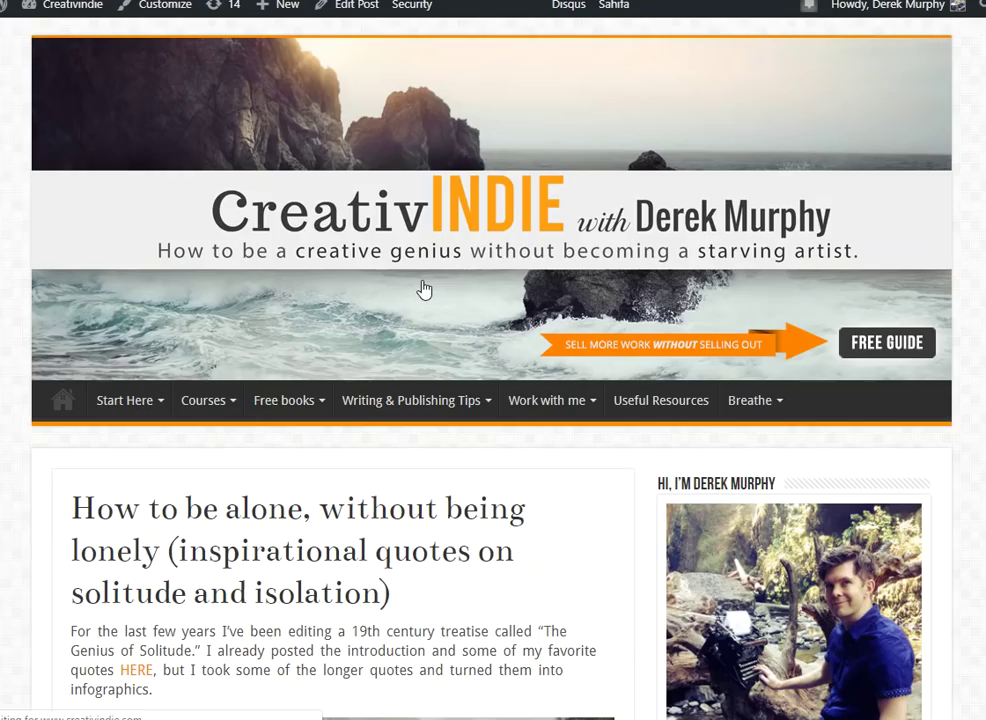
{"action": "mouse_move", "coordinate": [420, 400]}
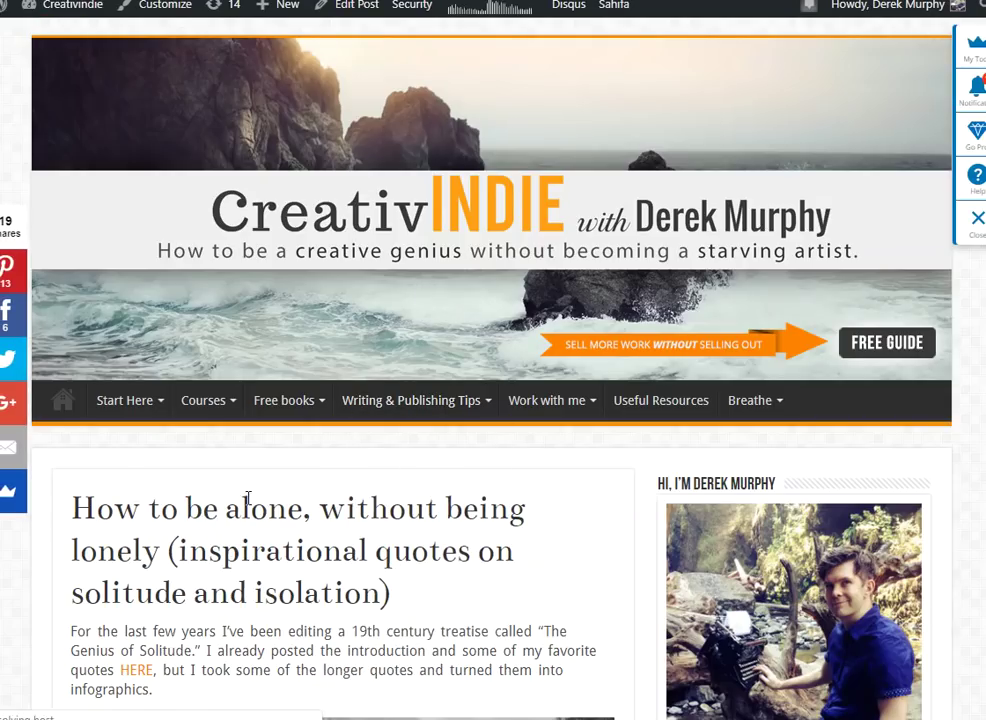
{"action": "scroll", "coordinate": [247, 500], "scroll_direction": "down", "scroll_amount": 3}
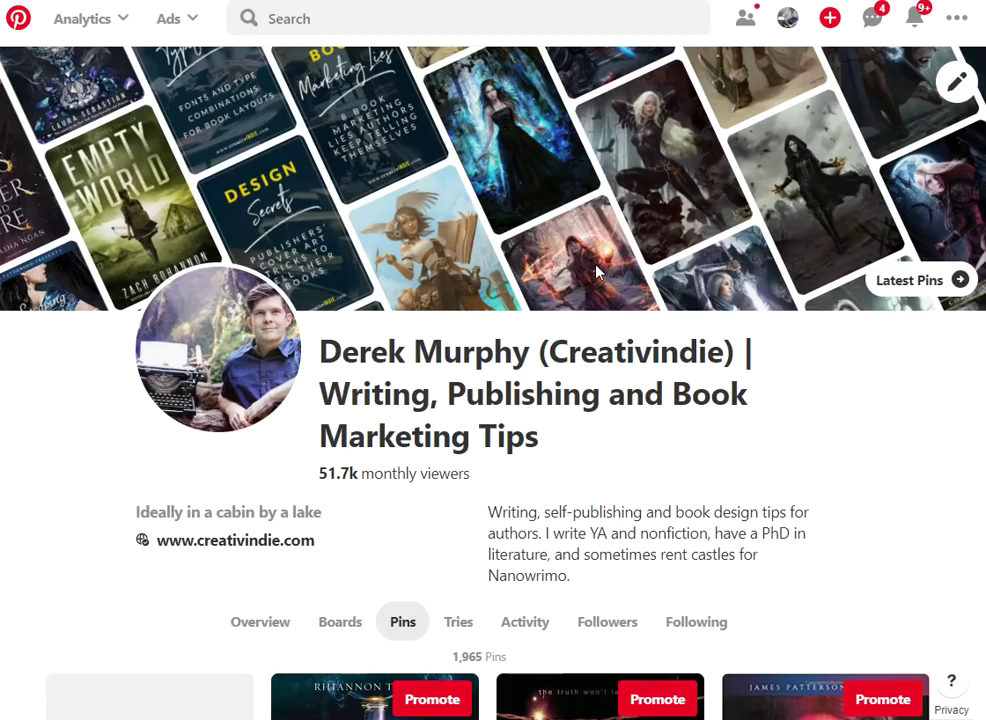
- Show the Pinterest profile's boards and locate the board "The genius of solitude"
{"action": "left_click", "coordinate": [341, 623]}
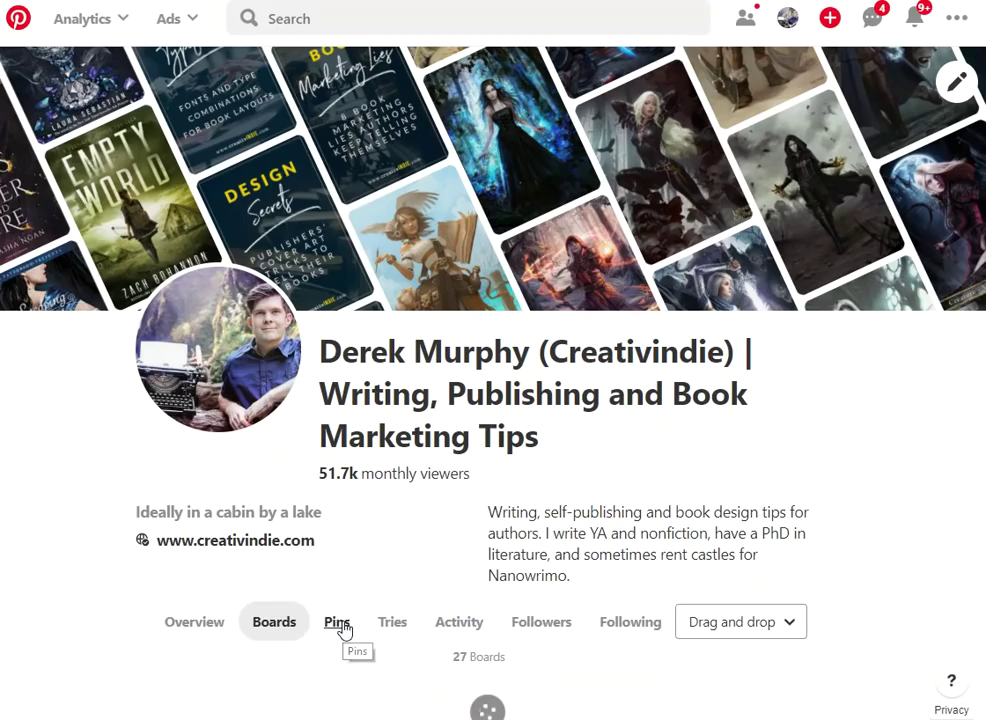
{"action": "scroll", "coordinate": [374, 535], "scroll_direction": "down", "scroll_amount": 3}
{"action": "scroll", "coordinate": [515, 550], "scroll_direction": "down", "scroll_amount": 2}
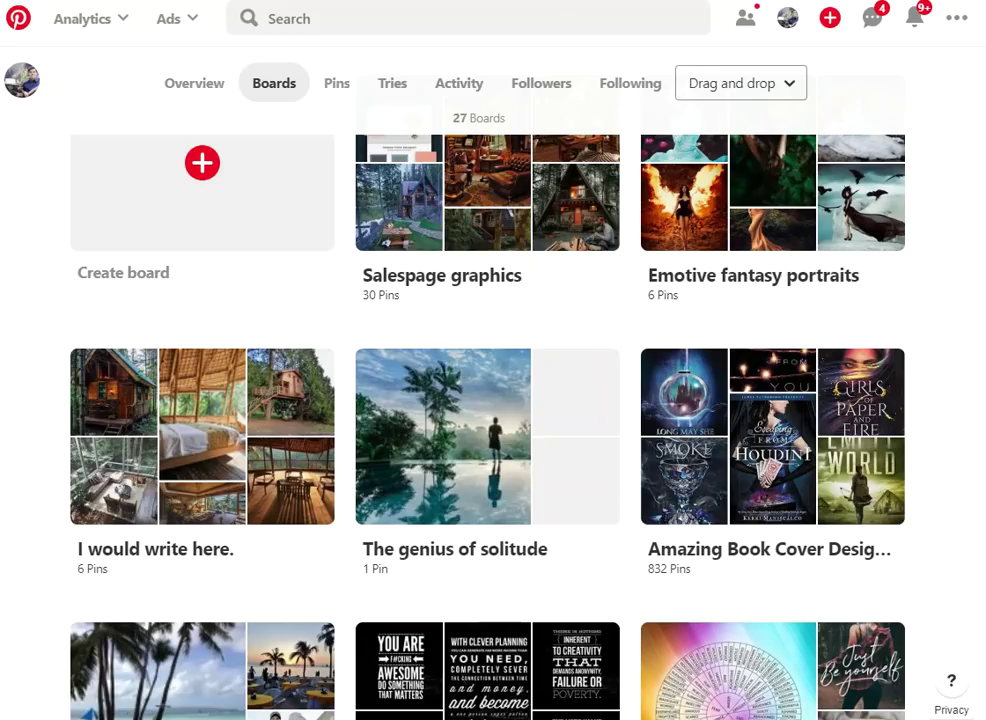
- Switch to the Word keyword list and narrow its window so the Pinterest boards show beside it
{"action": "key", "text": "alt+Tab"}
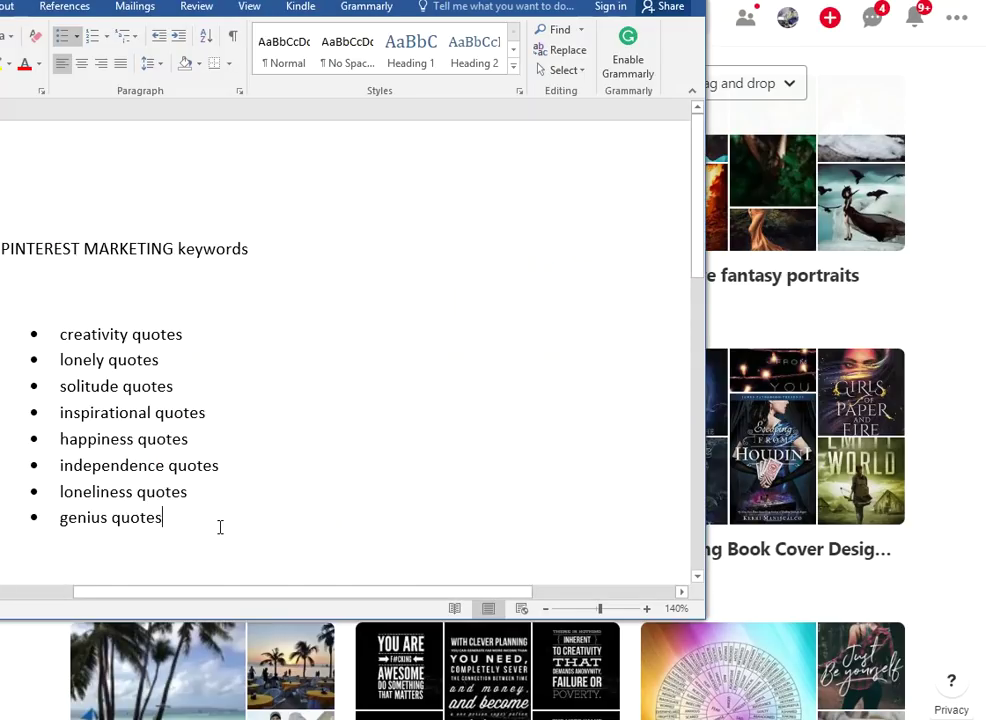
{"action": "left_click_drag", "start_coordinate": [220, 527], "coordinate": [28, 336]}
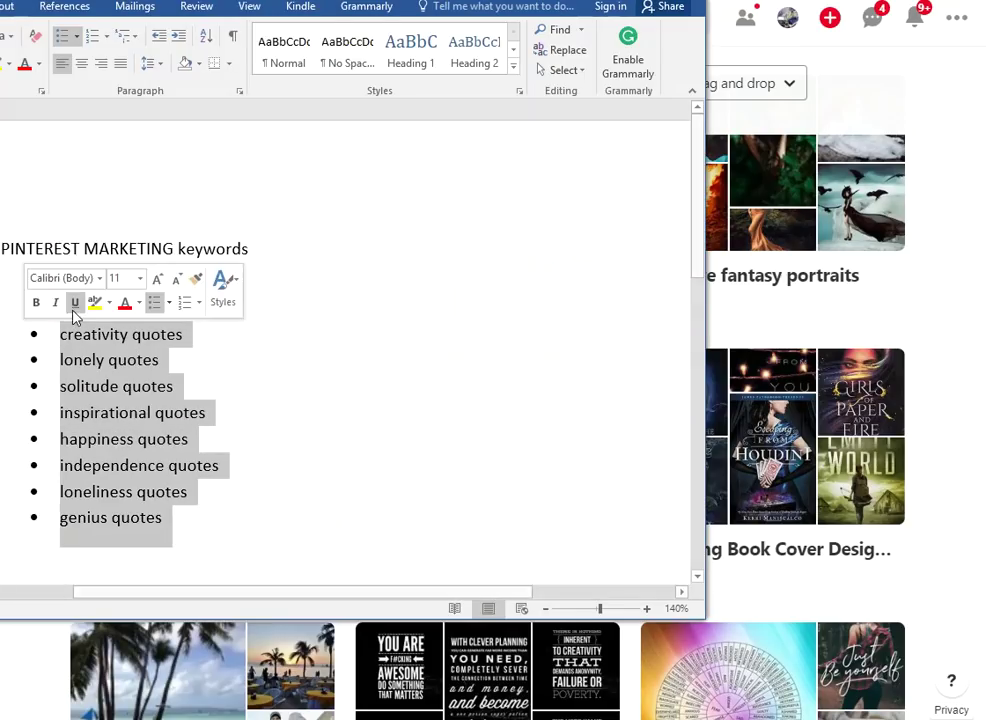
{"action": "left_click", "coordinate": [85, 388]}
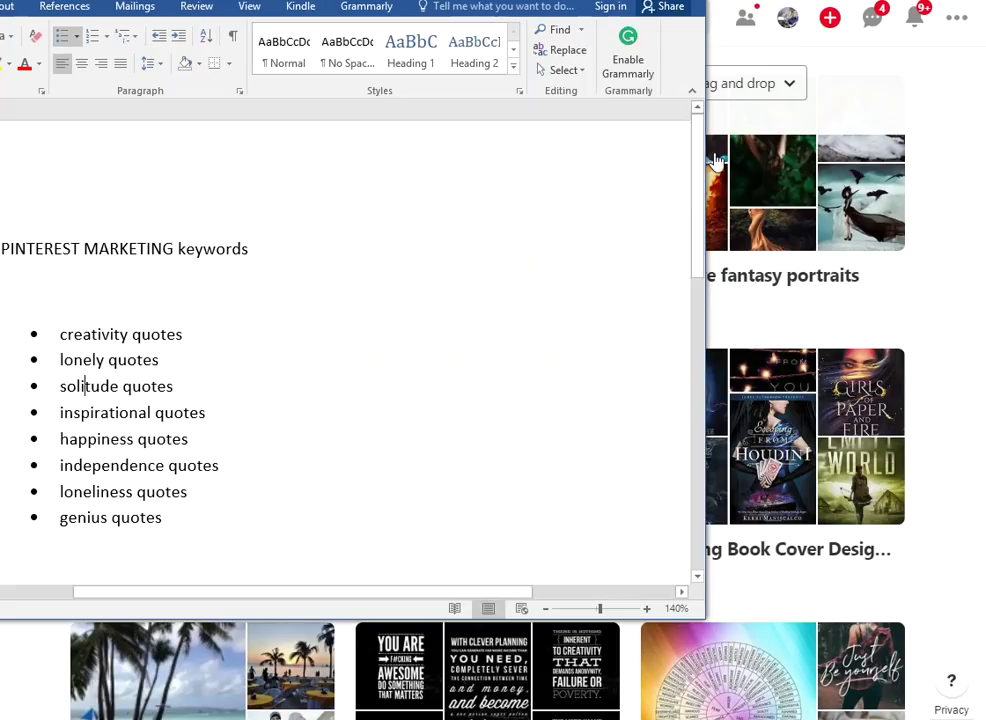
{"action": "left_click_drag", "start_coordinate": [703, 150], "coordinate": [315, 191]}
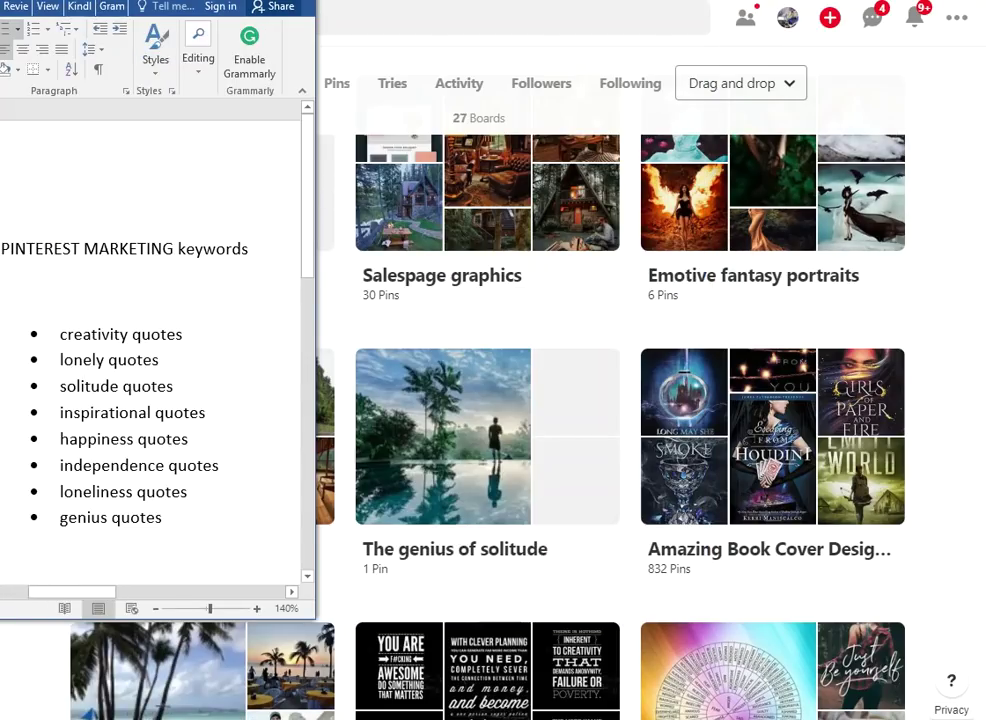
- Open the board "The genius of solitude" and start creating a new pin from it
{"action": "left_click", "coordinate": [462, 352]}
{"action": "left_click", "coordinate": [462, 455]}
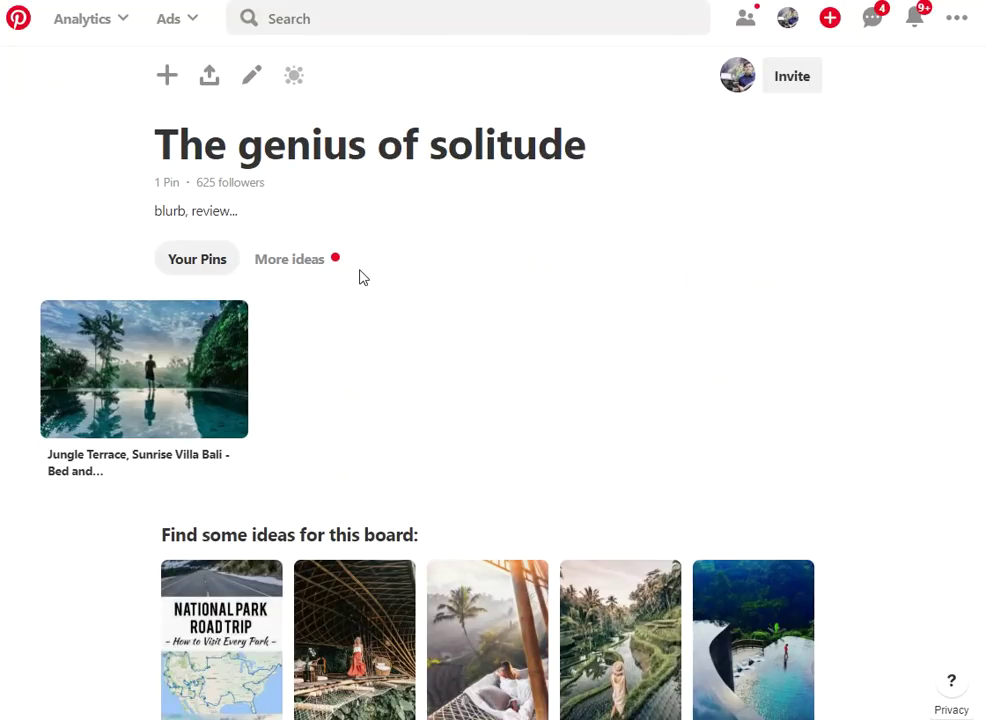
{"action": "left_click", "coordinate": [167, 84]}
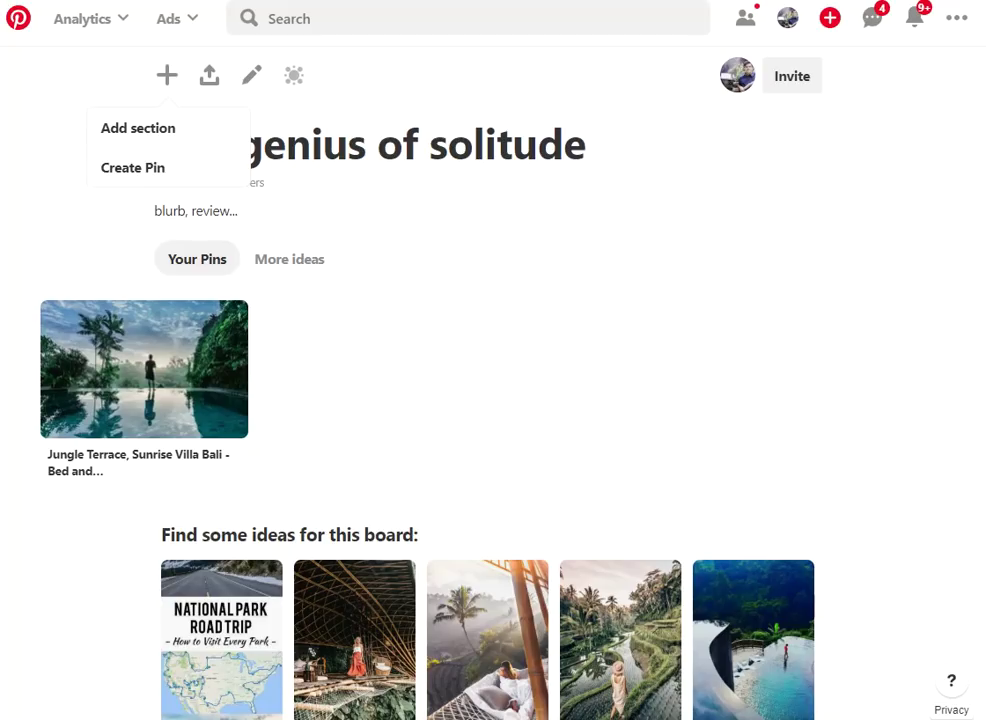
{"action": "left_click", "coordinate": [155, 178]}
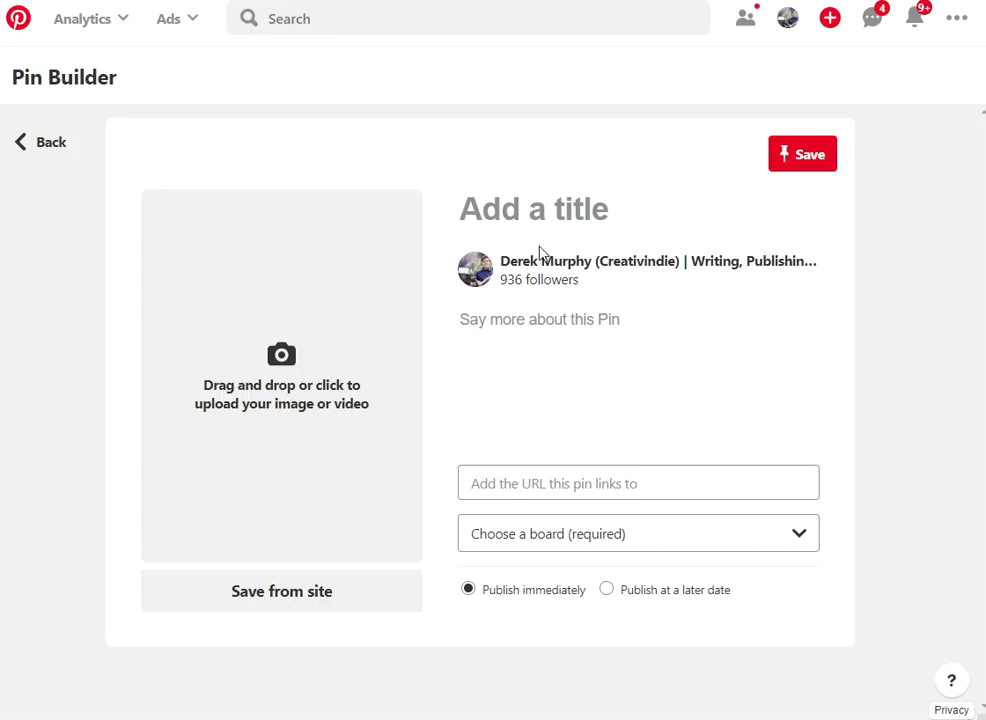
{"action": "left_click", "coordinate": [522, 205]}
{"action": "left_click", "coordinate": [566, 480]}
{"action": "left_click", "coordinate": [540, 207]}
{"action": "type", "text": "The Geni"}
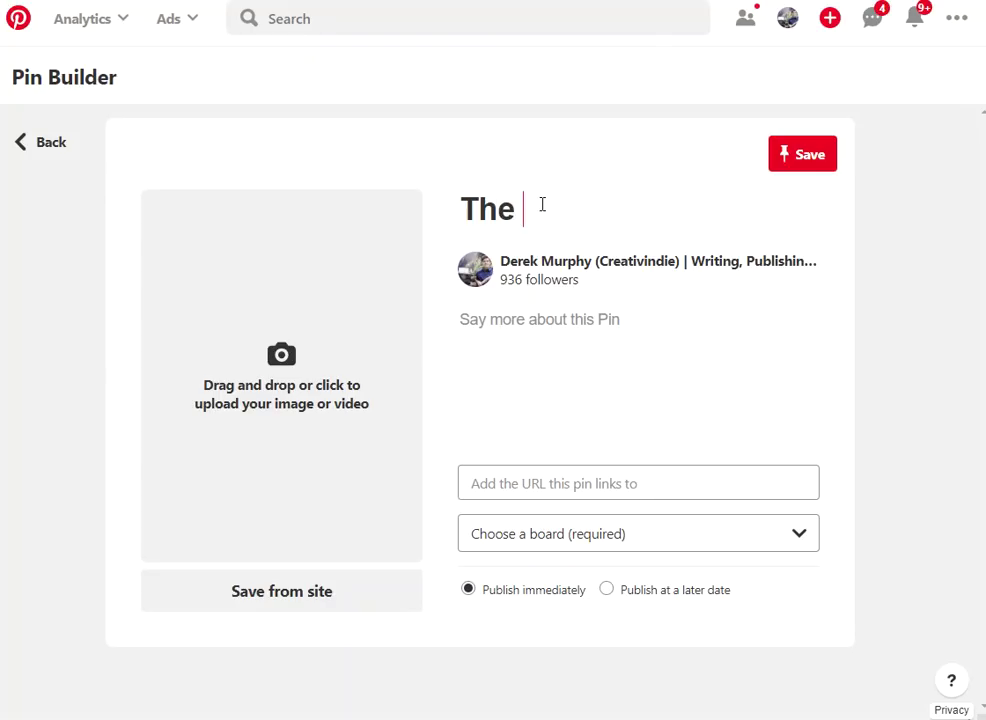
{"action": "key", "text": "BackSpace"}
{"action": "key", "text": "BackSpace"}
{"action": "key", "text": "BackSpace"}
{"action": "key", "text": "BackSpace"}
{"action": "key", "text": "BackSpace"}
{"action": "key", "text": "BackSpace"}
{"action": "key", "text": "BackSpace"}
{"action": "key", "text": "BackSpace"}
- Title the pin "How to be alone without being lonely" and paste the copied book blurb as its description
{"action": "type", "text": "How to be alo"}
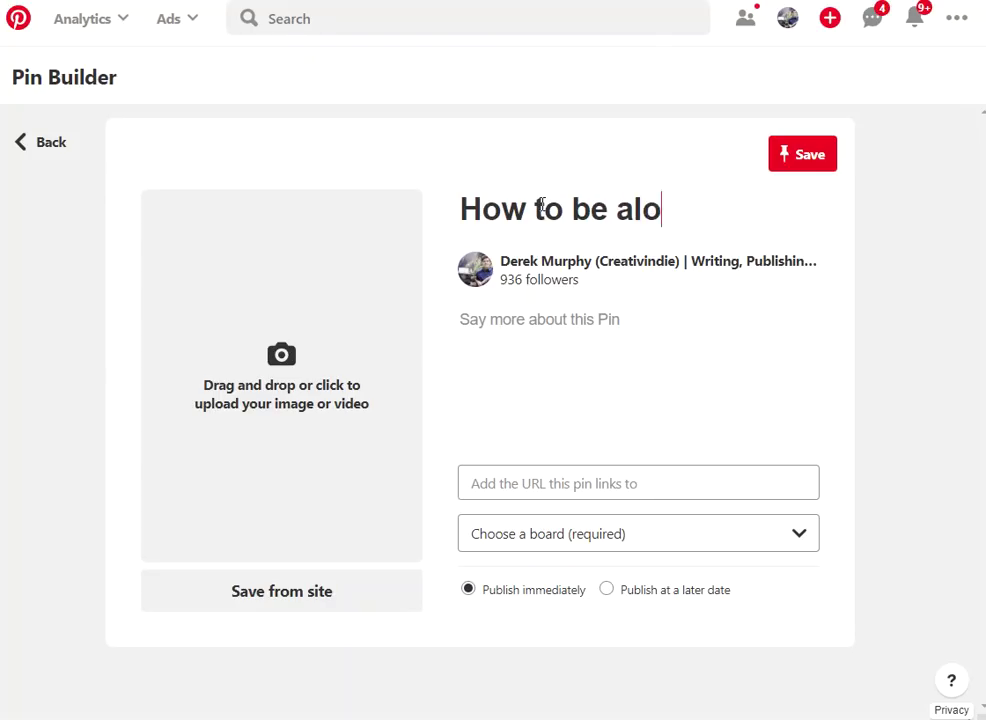
{"action": "type", "text": "ne without being lonely"}
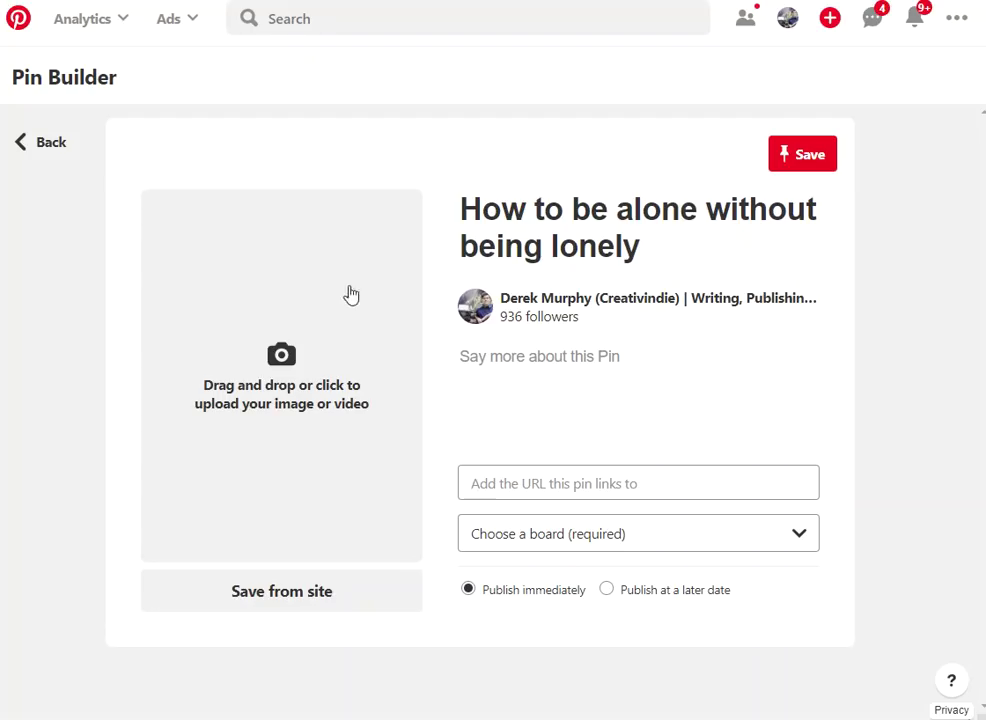
{"action": "left_click", "coordinate": [538, 375]}
{"action": "key", "text": "ctrl+v"}
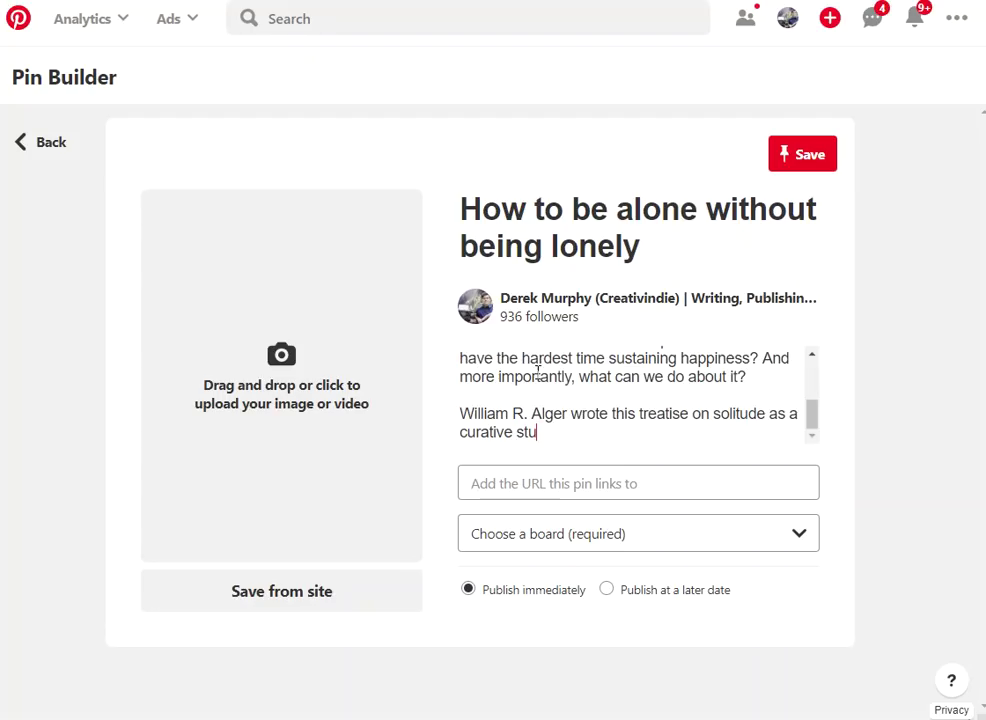
- Replace the description's unfinished closing paragraph about the treatise on solitude with "Find out now - get the book!"
{"action": "left_click_drag", "start_coordinate": [722, 430], "coordinate": [458, 416]}
{"action": "key", "text": "BackSpace"}
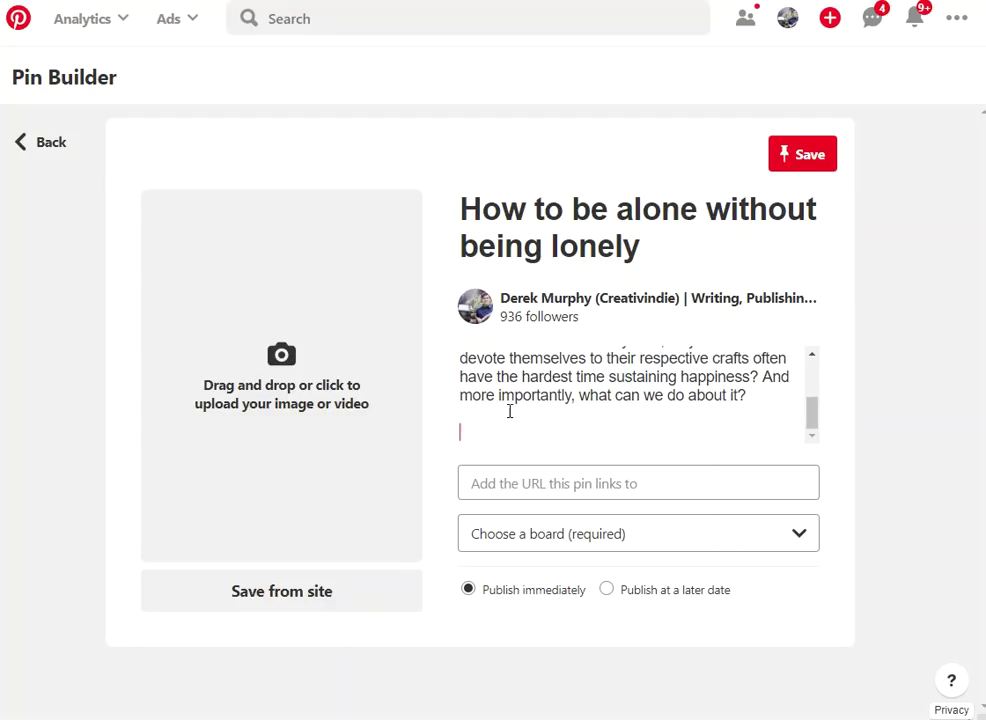
{"action": "key", "text": "BackSpace"}
{"action": "mouse_move", "coordinate": [810, 405]}
{"action": "left_mouse_down"}
{"action": "mouse_move", "coordinate": [814, 392]}
{"action": "mouse_move", "coordinate": [814, 414]}
{"action": "left_mouse_up"}
{"action": "key", "text": "Return"}
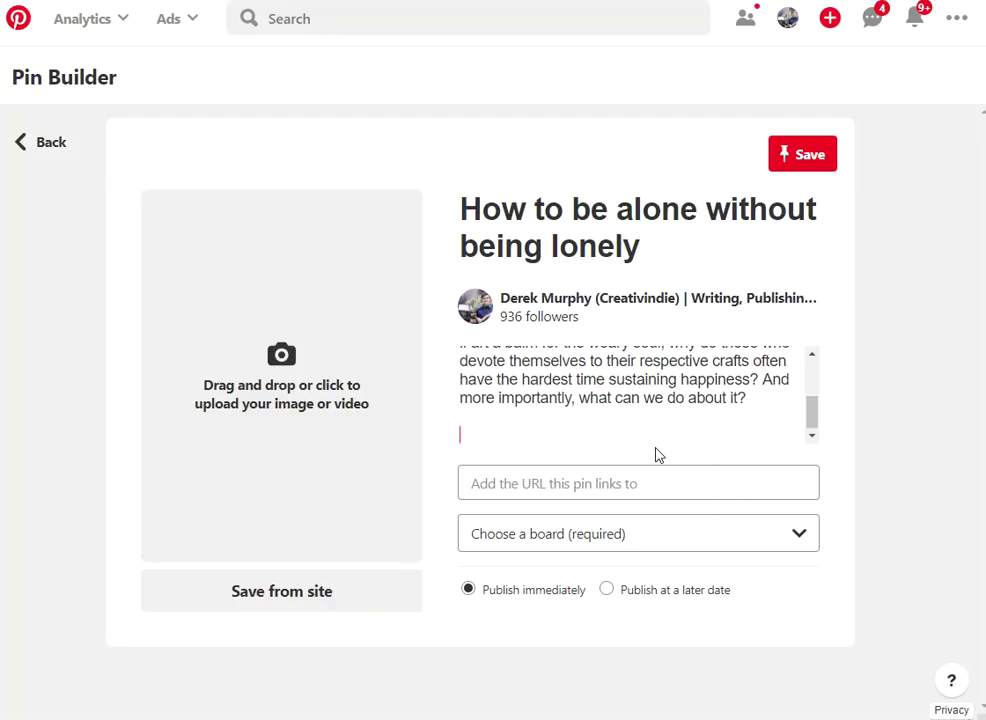
{"action": "type", "text": "Find out noow - get the book!"}
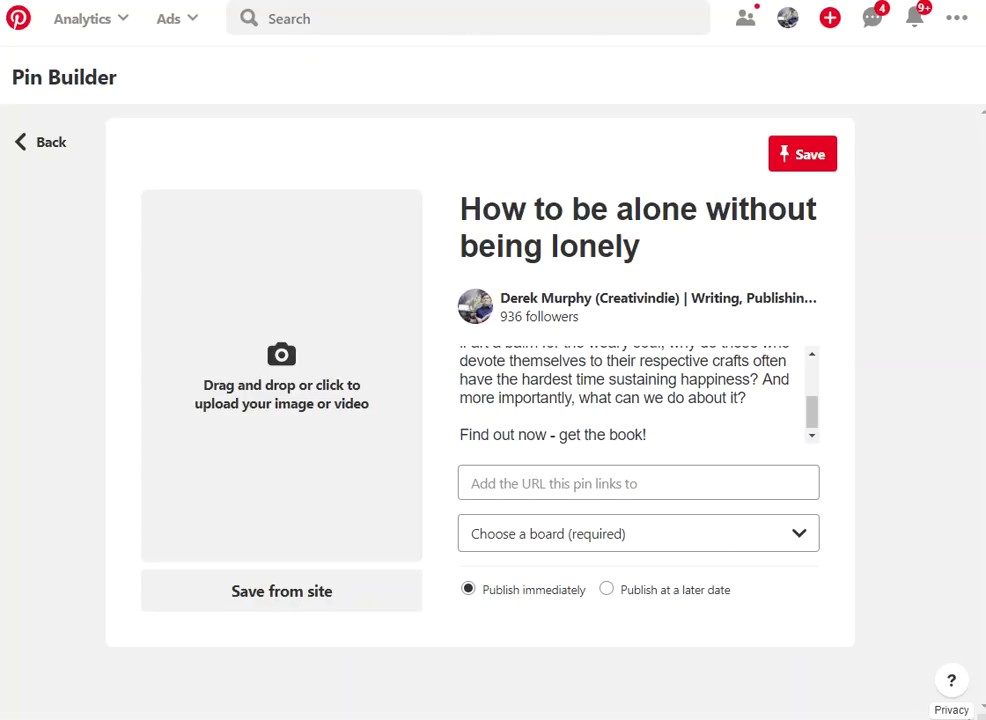
- Upload the "Genius of Solitude" tablet and paperback mockup as the pin's image and place a product tag on the paperback
{"action": "left_click_drag", "start_coordinate": [5, 420], "coordinate": [352, 416]}
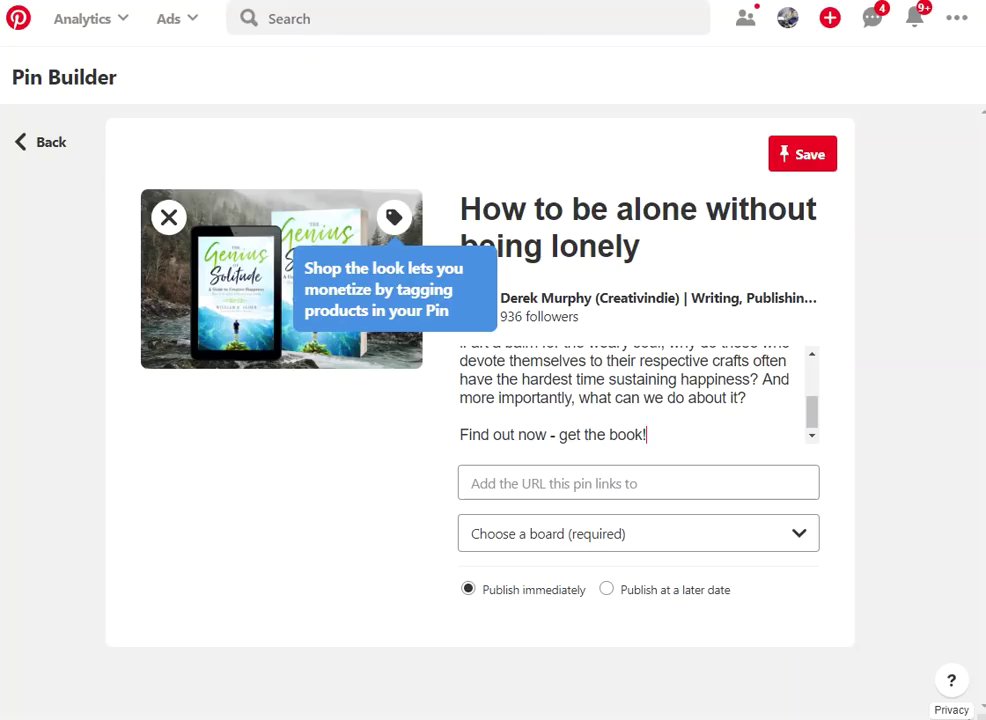
{"action": "left_click", "coordinate": [397, 217]}
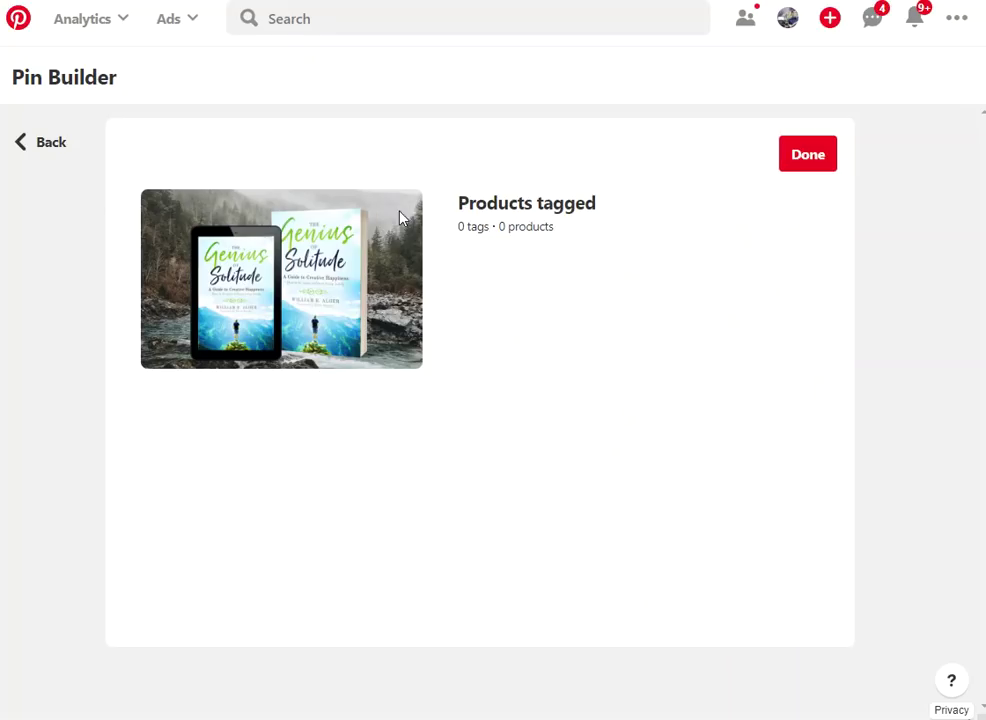
{"action": "left_click", "coordinate": [318, 280]}
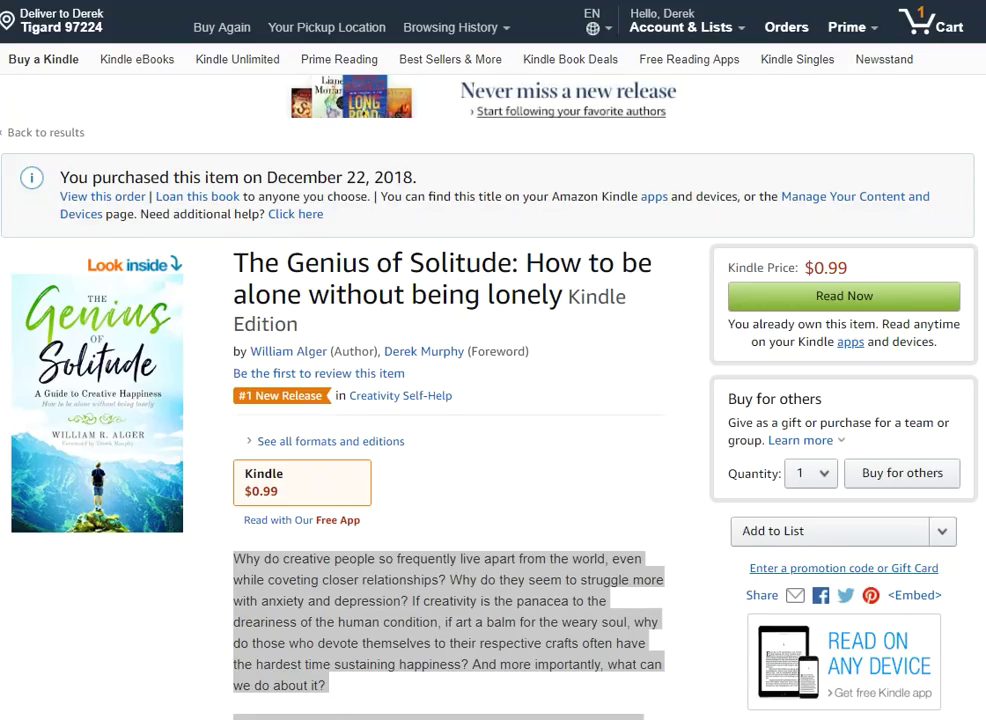
- On the book's Amazon page, copy the web address only through "B07MK5RQK2", leaving out the ref tracking part
{"action": "key", "text": "alt+Tab"}
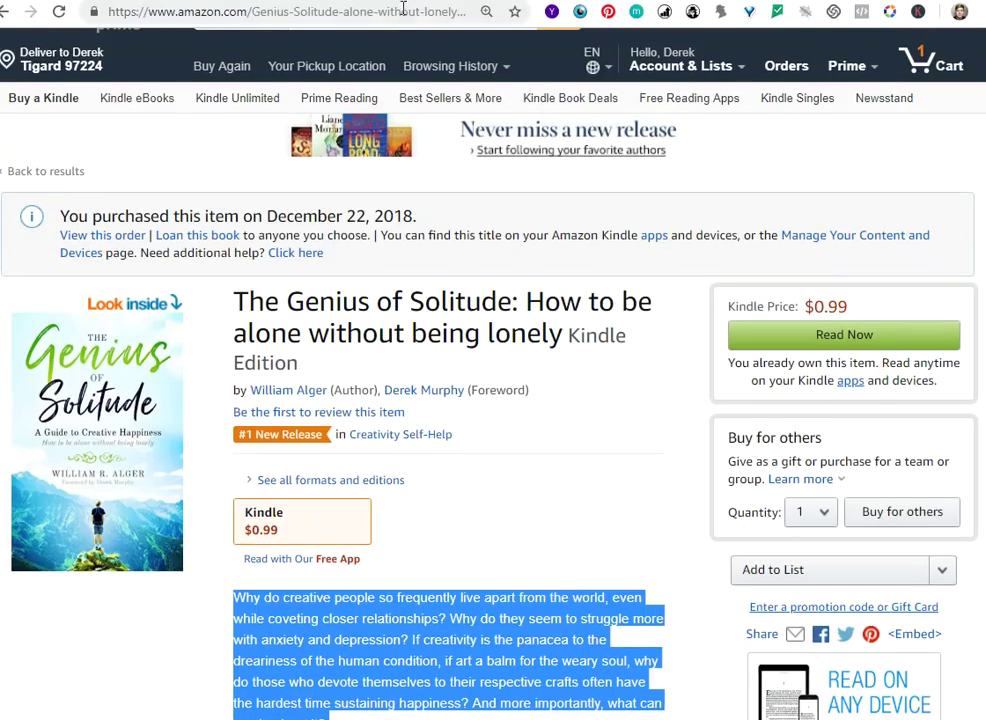
{"action": "left_click", "coordinate": [403, 10]}
{"action": "left_click", "coordinate": [398, 16]}
{"action": "left_click_drag", "start_coordinate": [407, 17], "coordinate": [528, 16]}
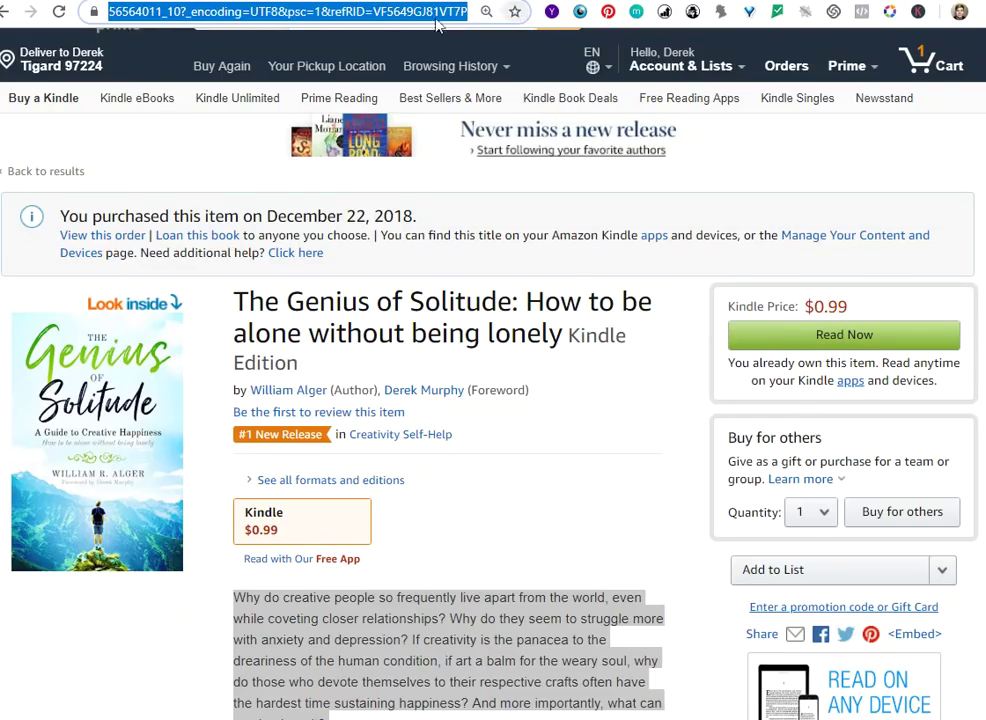
{"action": "left_click_drag", "start_coordinate": [423, 18], "coordinate": [137, 12]}
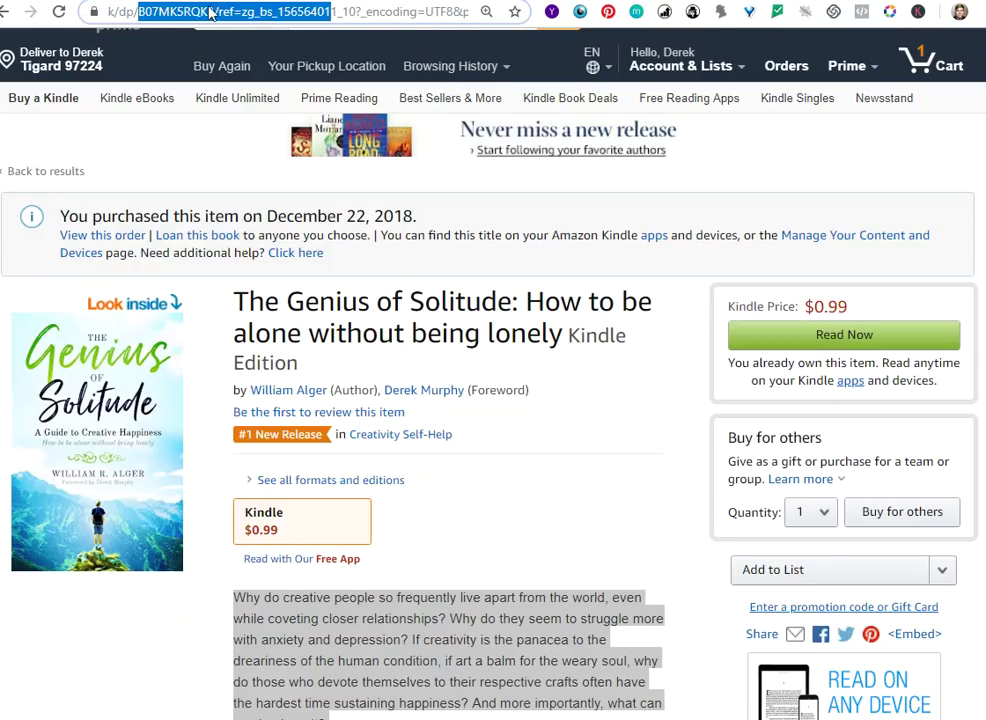
{"action": "left_click", "coordinate": [168, 12]}
{"action": "double_click", "coordinate": [221, 13]}
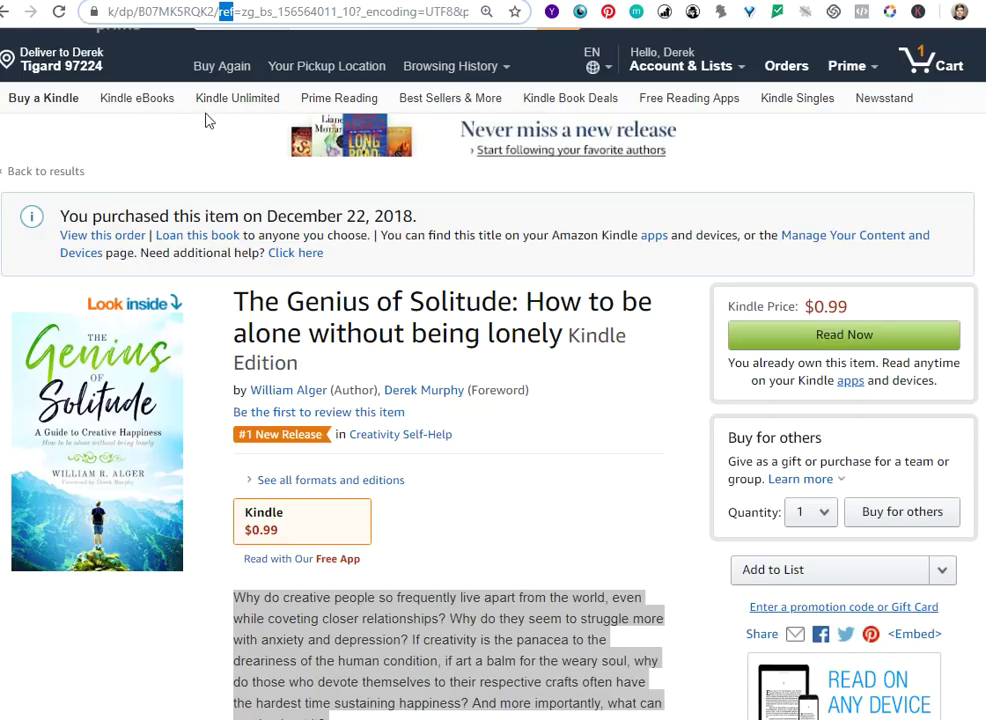
{"action": "left_click", "coordinate": [219, 12]}
{"action": "left_click_drag", "start_coordinate": [214, 11], "coordinate": [45, 10]}
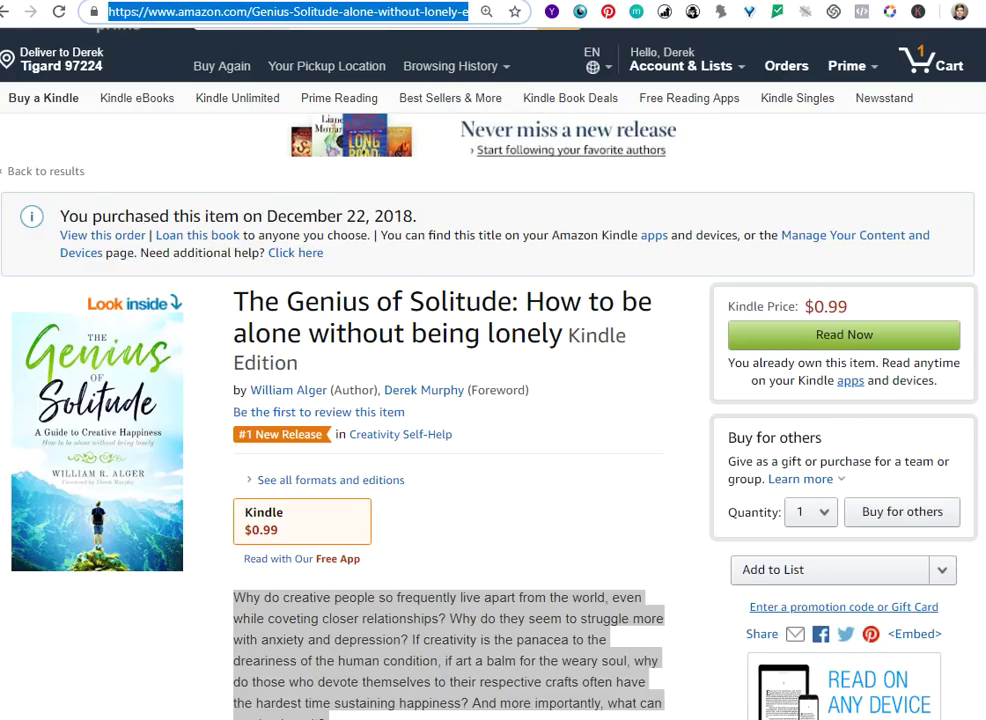
- Switch back to the Pinterest pin and try to link its product tag to the copied Amazon address
{"action": "key", "text": "ctrl+Tab"}
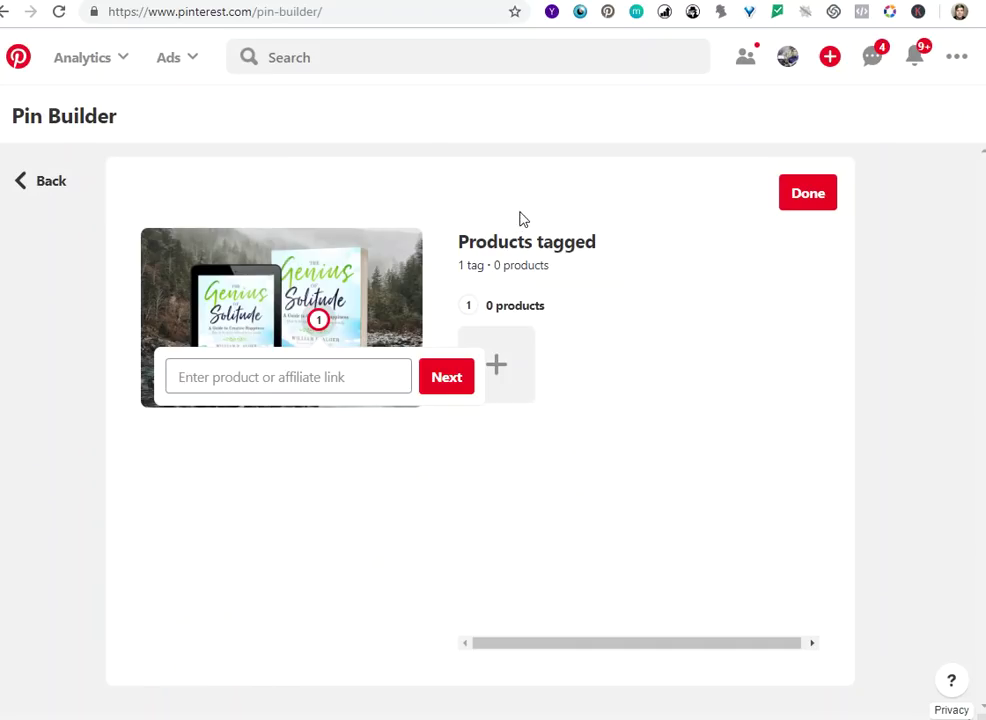
{"action": "key", "text": "ctrl+v"}
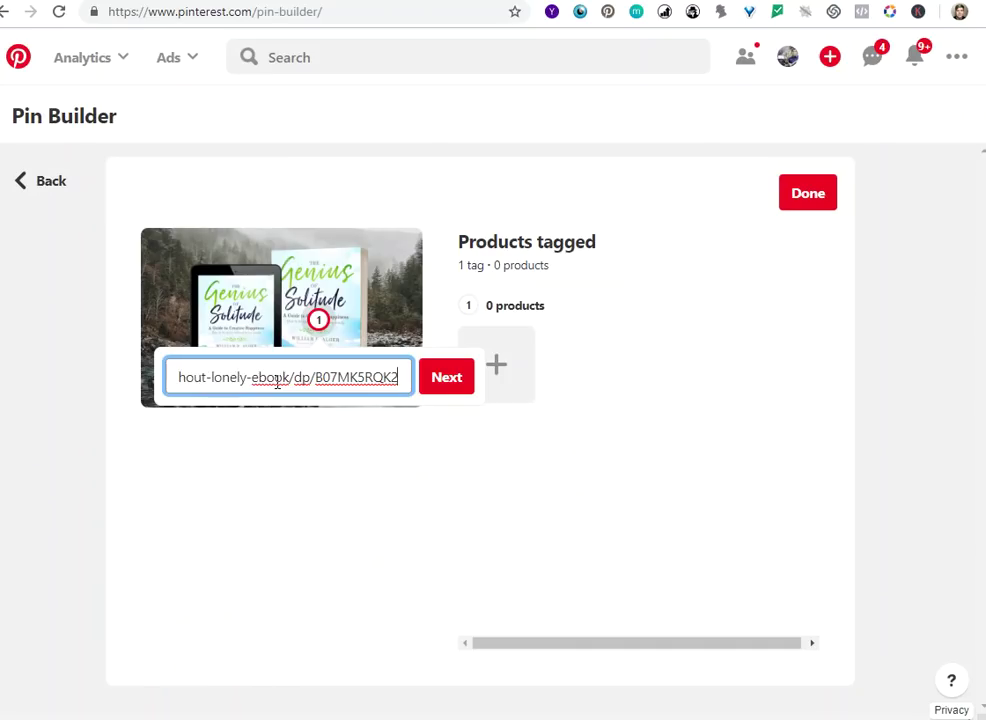
{"action": "left_click", "coordinate": [435, 377]}
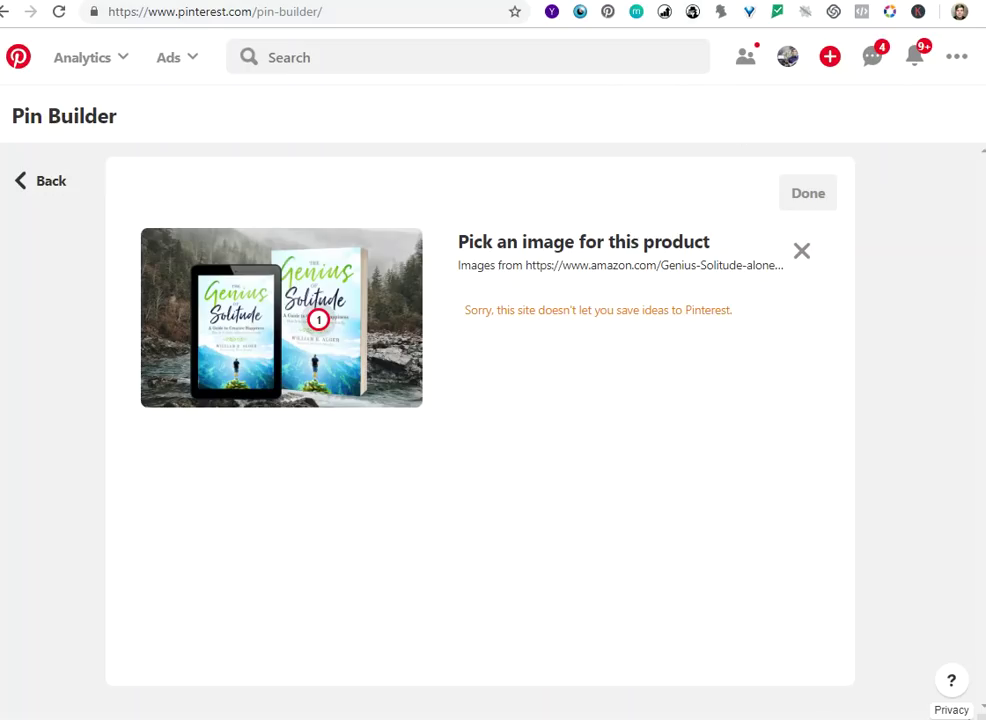
{"action": "left_click", "coordinate": [801, 253]}
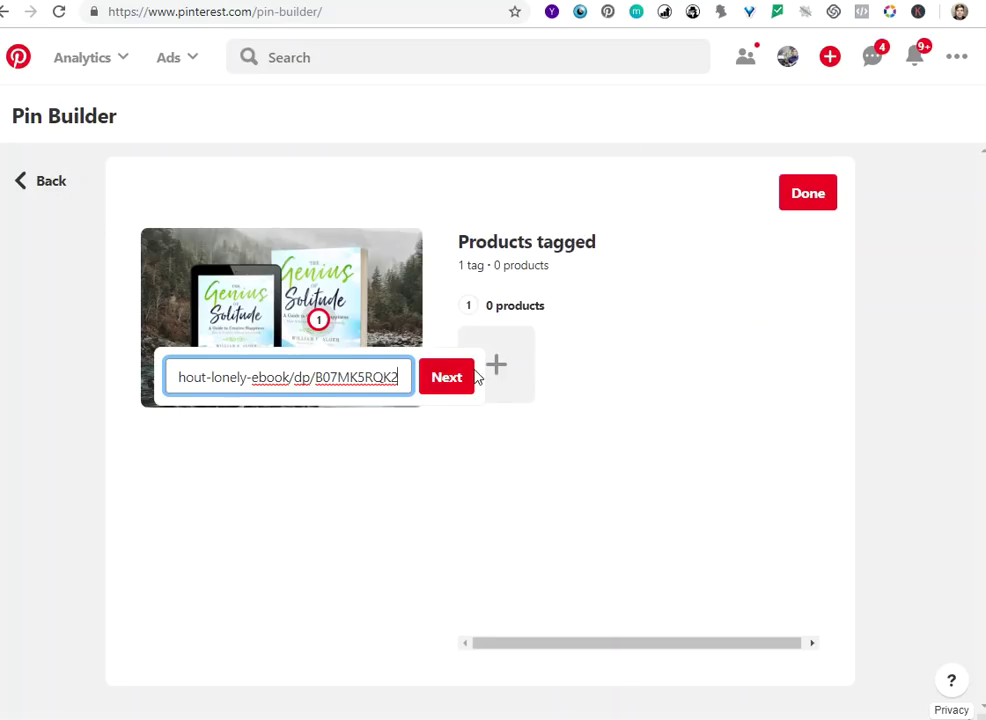
{"action": "key", "text": "ctrl+a"}
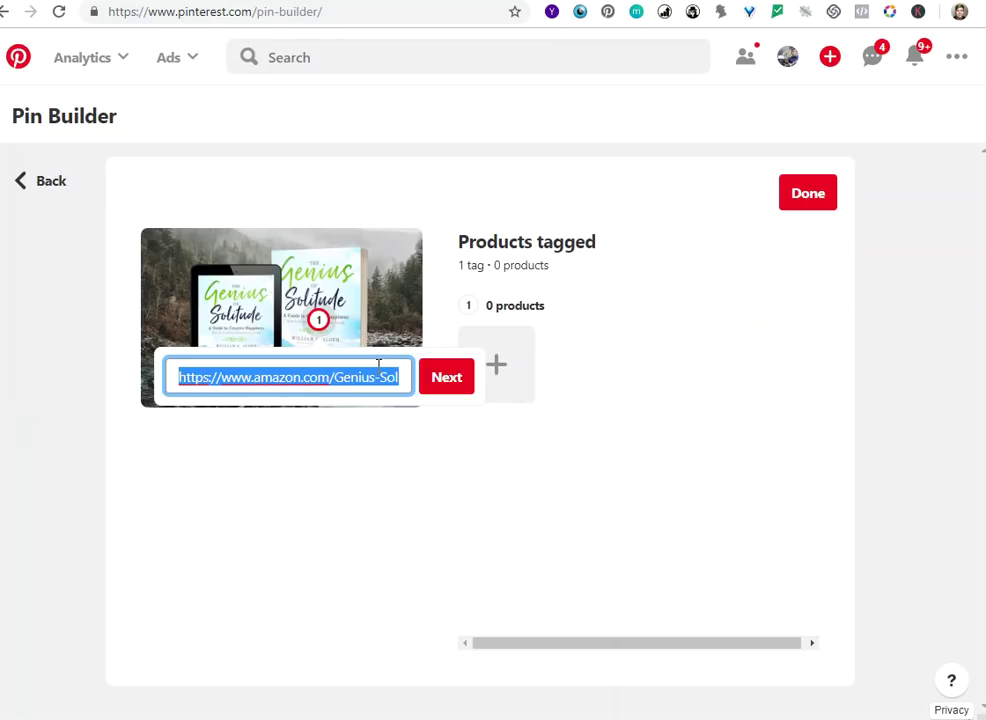
{"action": "key", "text": "BackSpace"}
{"action": "left_click", "coordinate": [530, 432]}
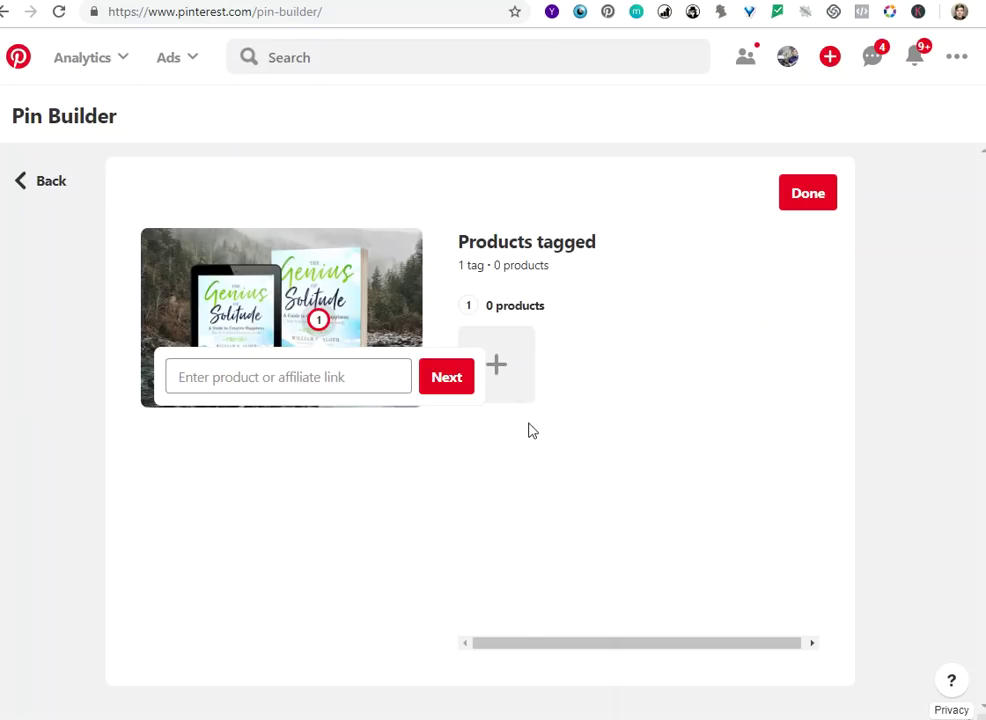
{"action": "left_click", "coordinate": [808, 193]}
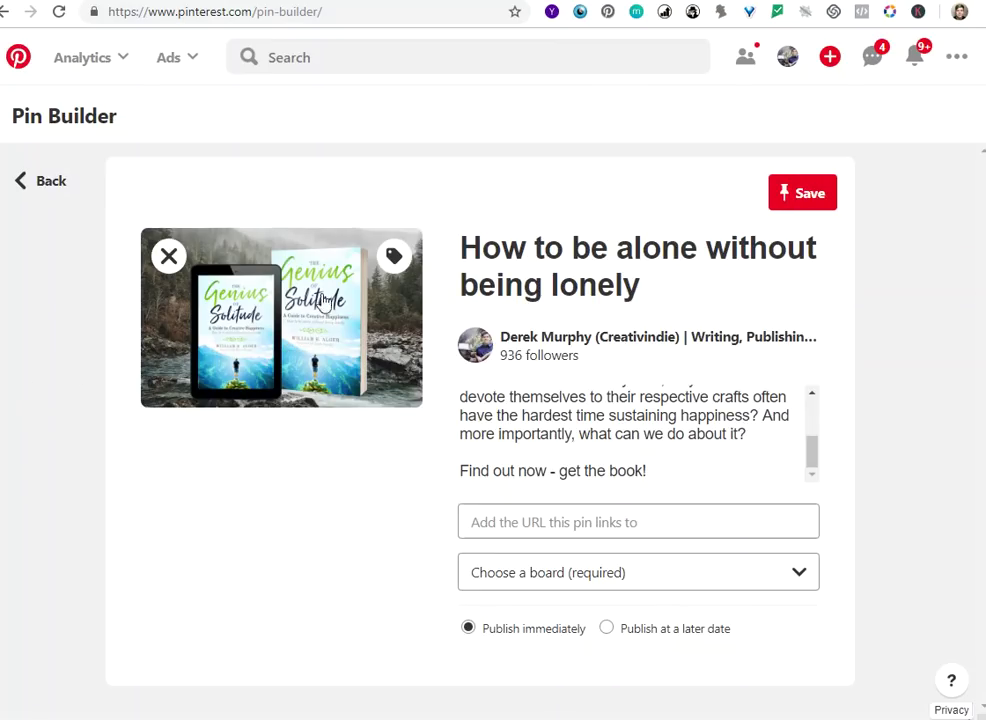
- Set the copied Amazon book address as the URL the pin links to
{"action": "left_click", "coordinate": [497, 515]}
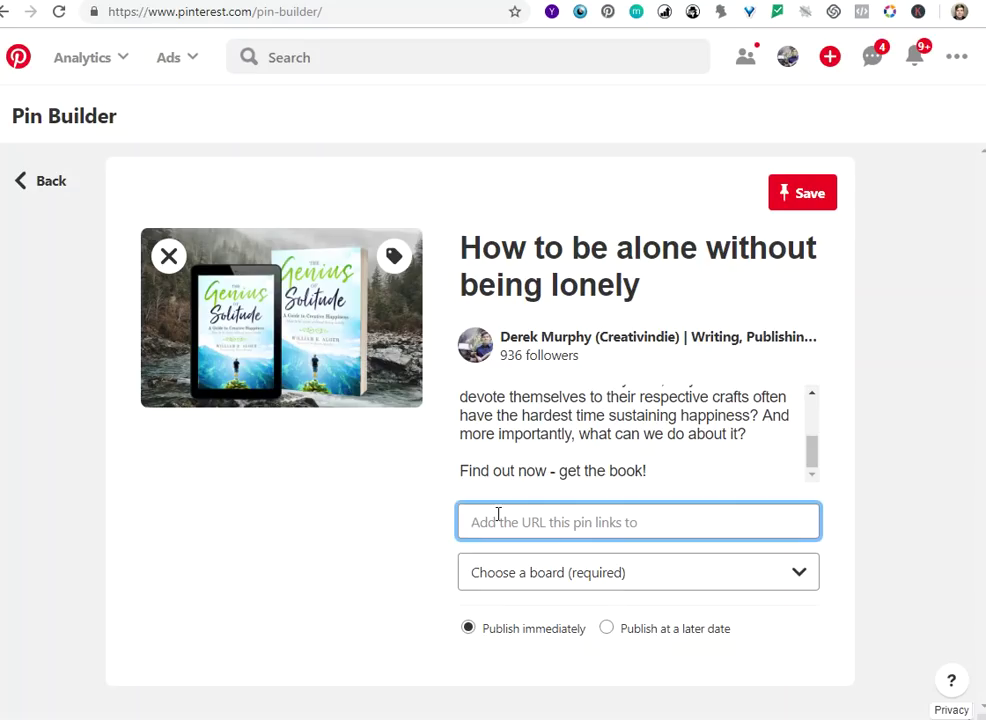
{"action": "key", "text": "ctrl+v"}
{"action": "left_click_drag", "start_coordinate": [547, 518], "coordinate": [398, 526]}
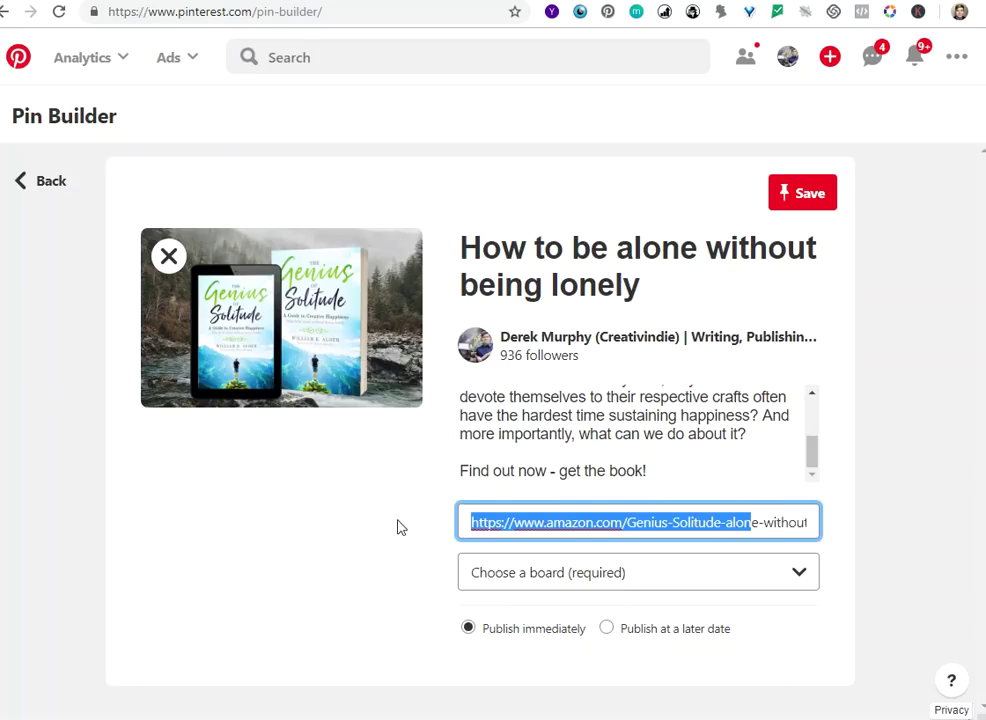
- Assign the pin to the board "The genius of solitude", publish it immediately and dismiss the offer to promote it
{"action": "left_click", "coordinate": [445, 554]}
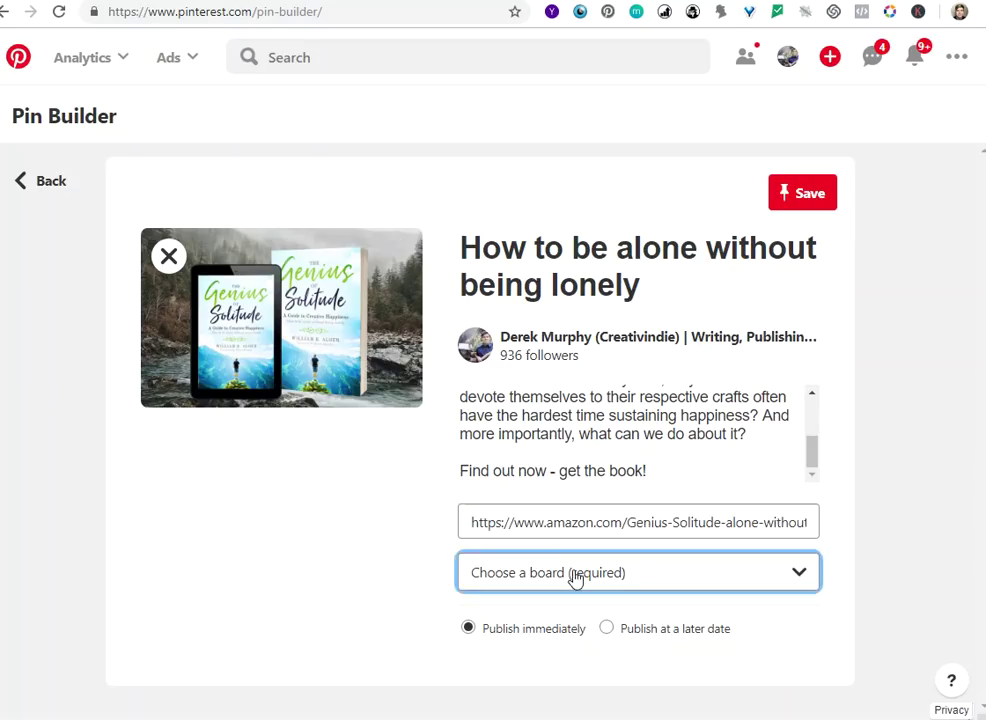
{"action": "scroll", "coordinate": [559, 420], "scroll_direction": "down", "scroll_amount": 1}
{"action": "scroll", "coordinate": [562, 453], "scroll_direction": "down", "scroll_amount": 4}
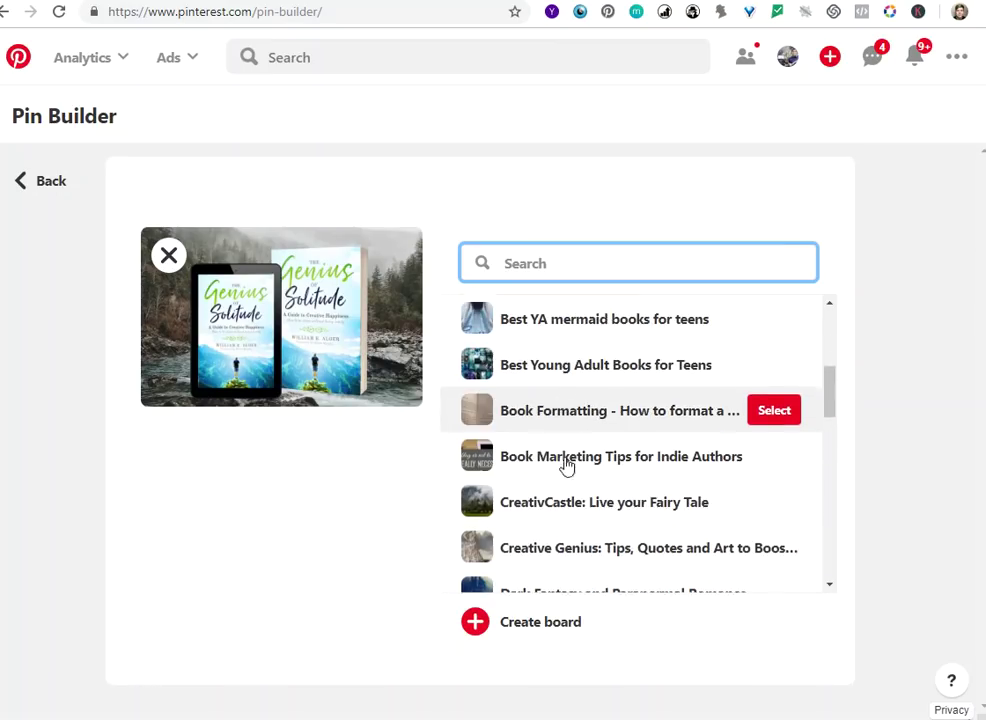
{"action": "scroll", "coordinate": [570, 485], "scroll_direction": "down", "scroll_amount": 4}
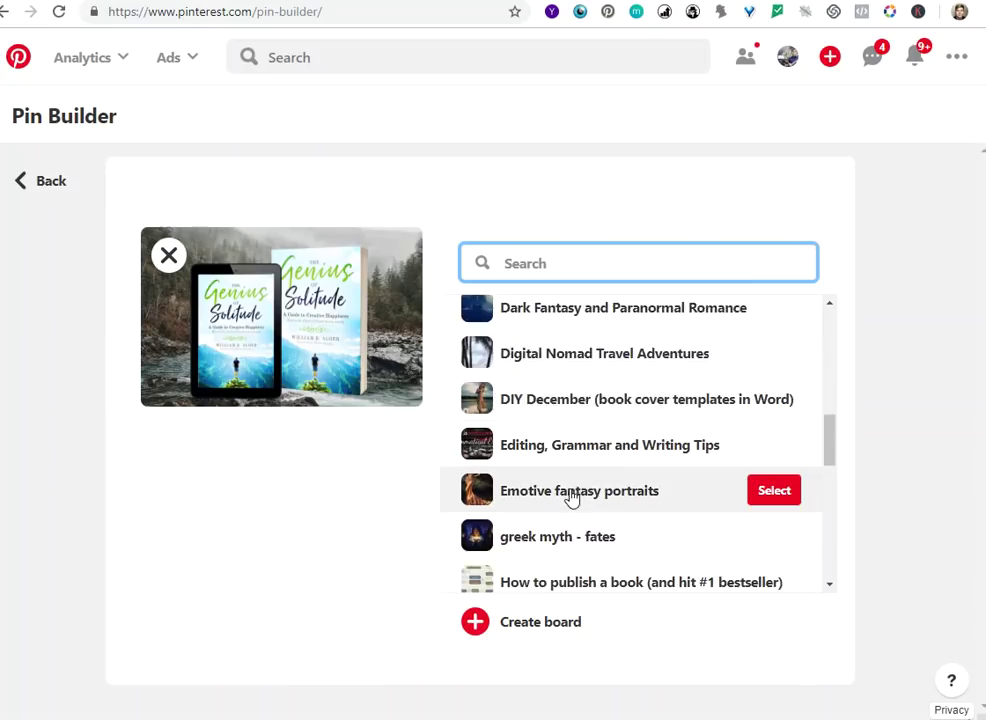
{"action": "scroll", "coordinate": [562, 405], "scroll_direction": "down", "scroll_amount": 3}
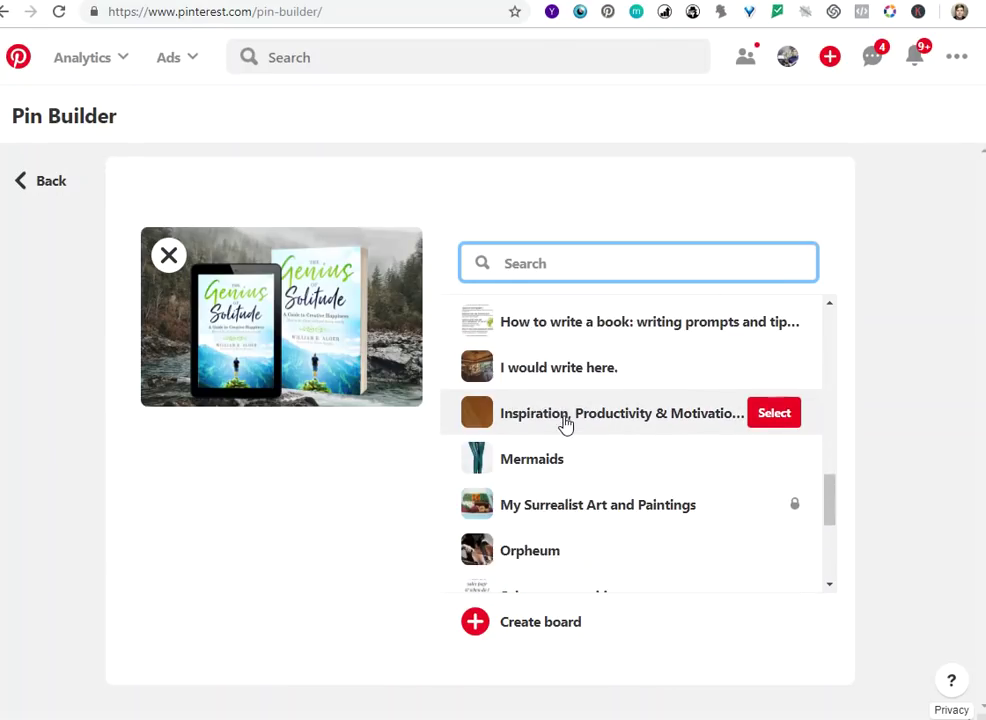
{"action": "scroll", "coordinate": [640, 445], "scroll_direction": "down", "scroll_amount": 2}
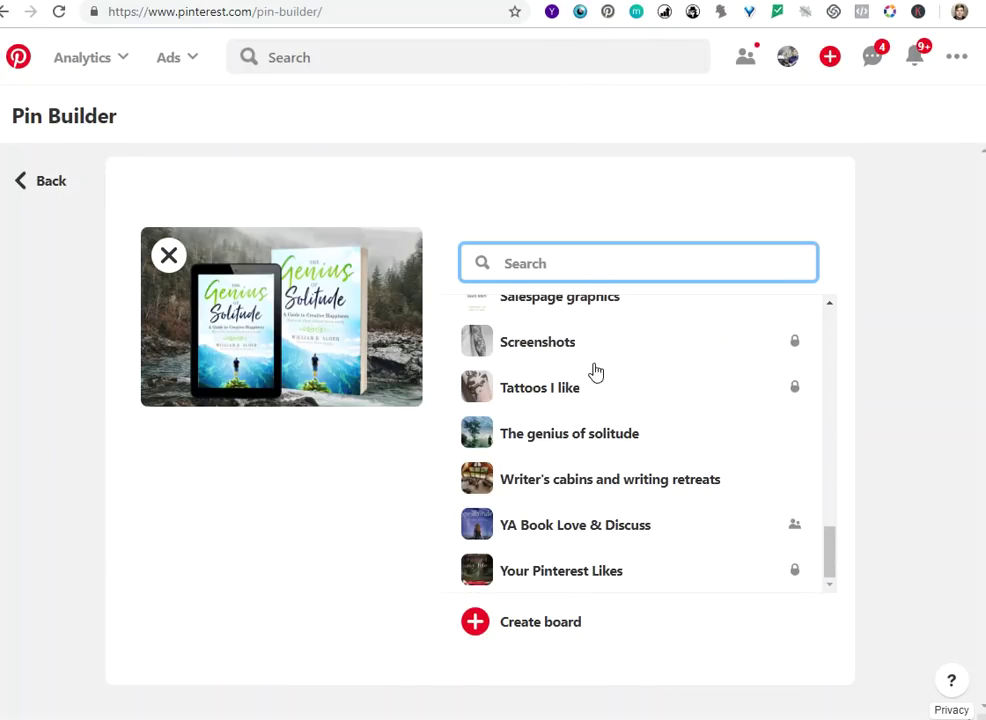
{"action": "left_click", "coordinate": [588, 442]}
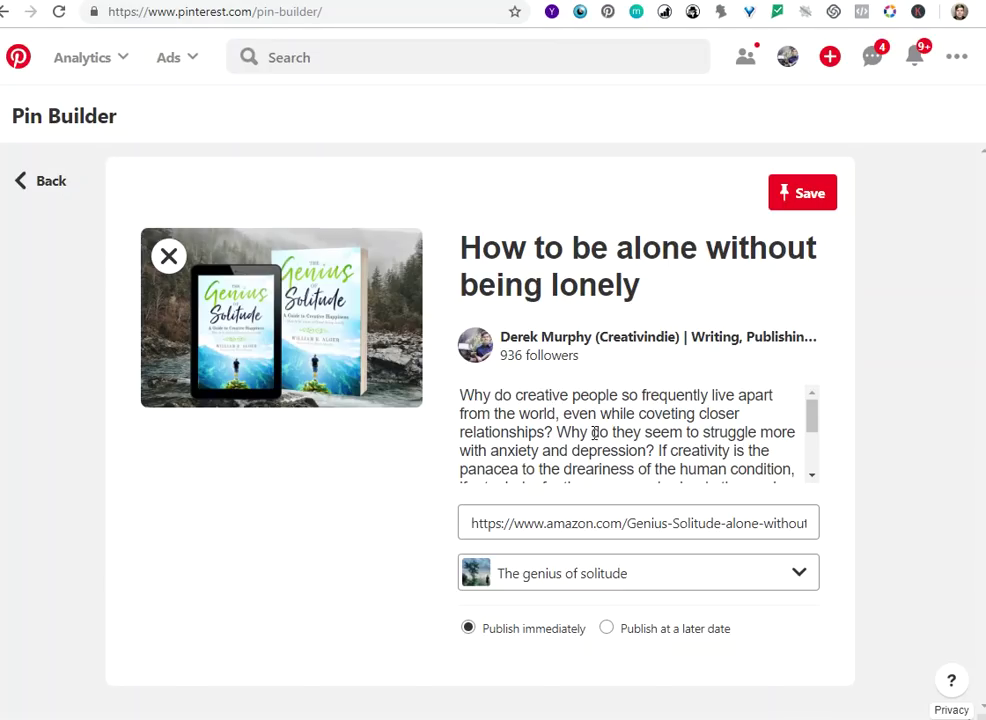
{"action": "left_click", "coordinate": [804, 196]}
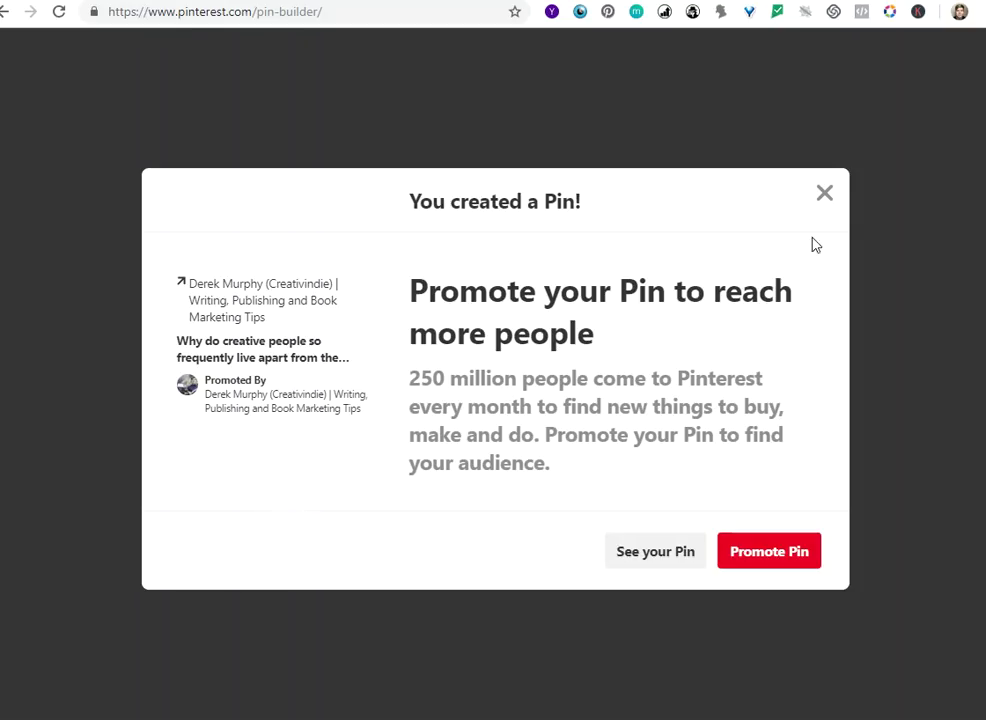
{"action": "left_click", "coordinate": [824, 193]}
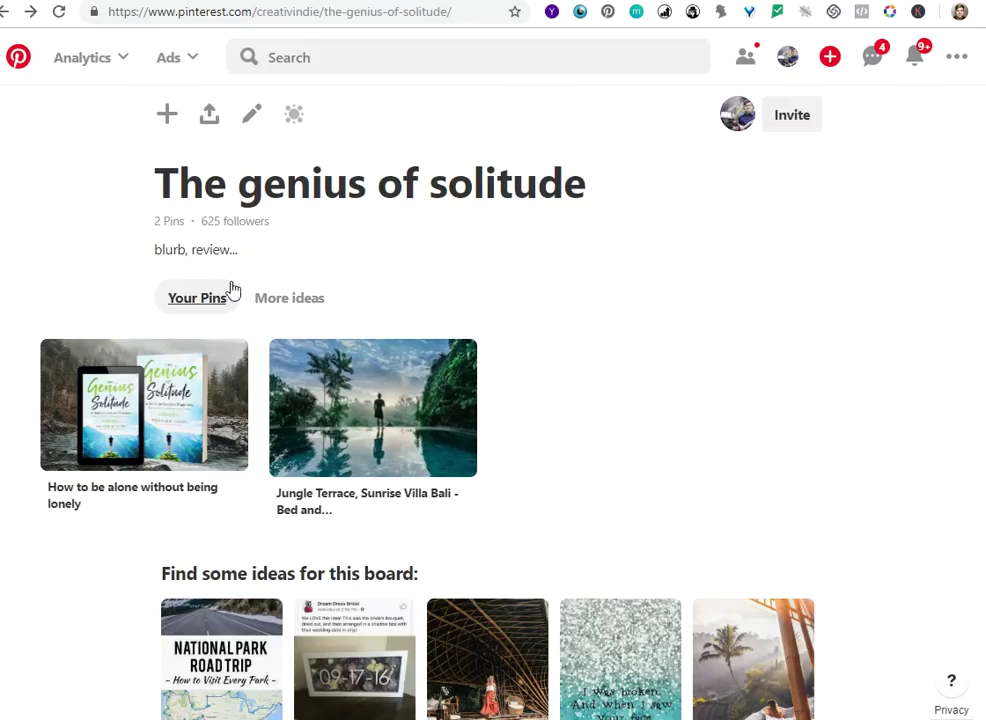
- Edit the board and replace its placeholder description with the Amazon book address ending in "B07MK5RQK2"
{"action": "left_click", "coordinate": [252, 116]}
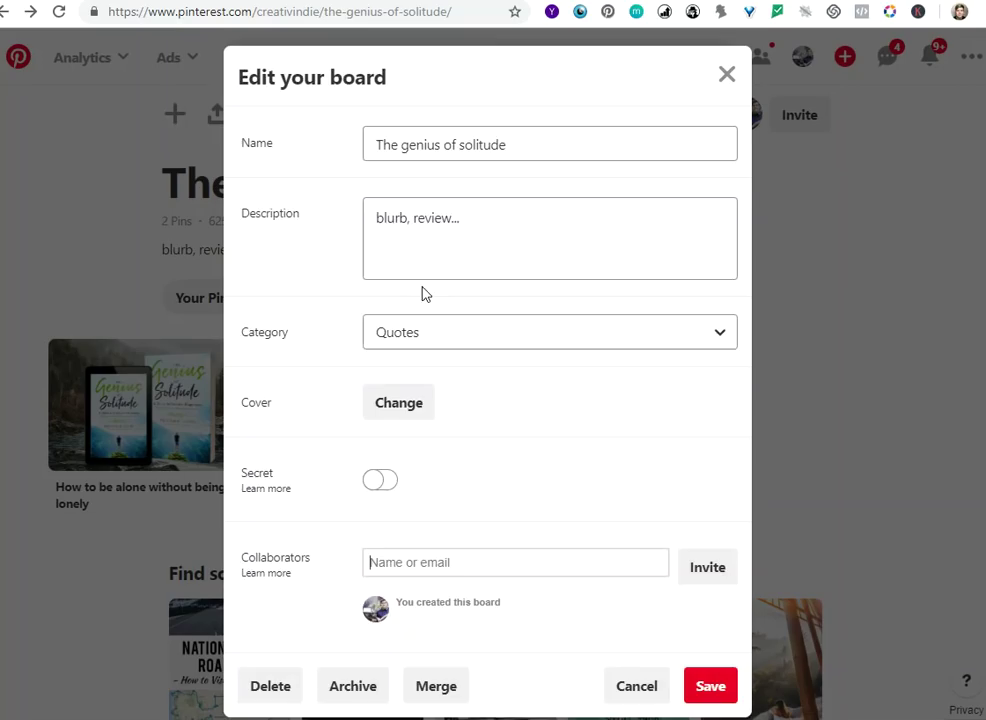
{"action": "left_click", "coordinate": [506, 222]}
{"action": "key", "text": "ctrl+a"}
{"action": "type", "text": "https://www.amazon.com/Genius-Solitude-alone-without-lonely-ebook/dp/B07MK5RQK2"}
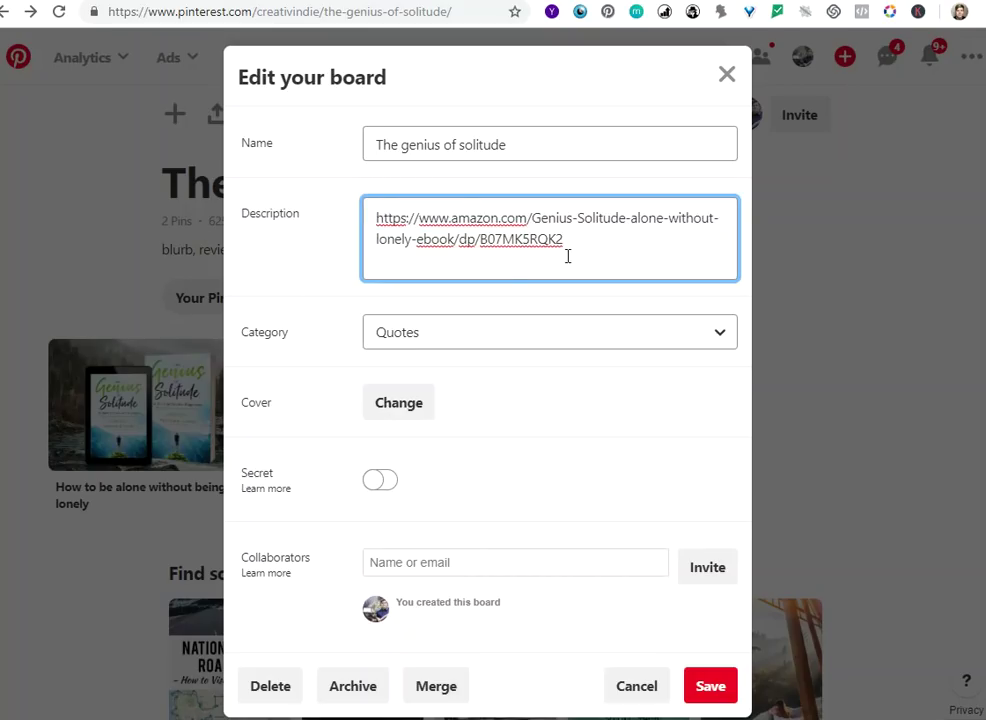
{"action": "key", "text": "ctrl+a"}
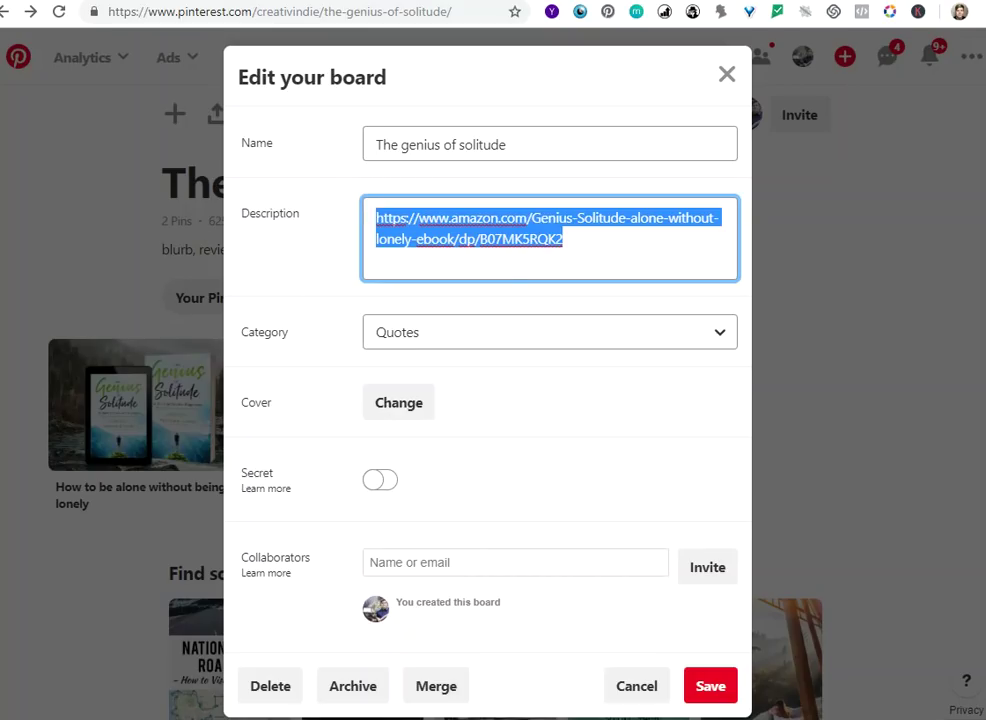
- On the book's Amazon page, copy the whole blurb from "Why do creative people" through "quiet moments of peaceful reflection."
{"action": "left_click", "coordinate": [480, 9]}
{"action": "scroll", "coordinate": [303, 366], "scroll_direction": "down", "scroll_amount": 3}
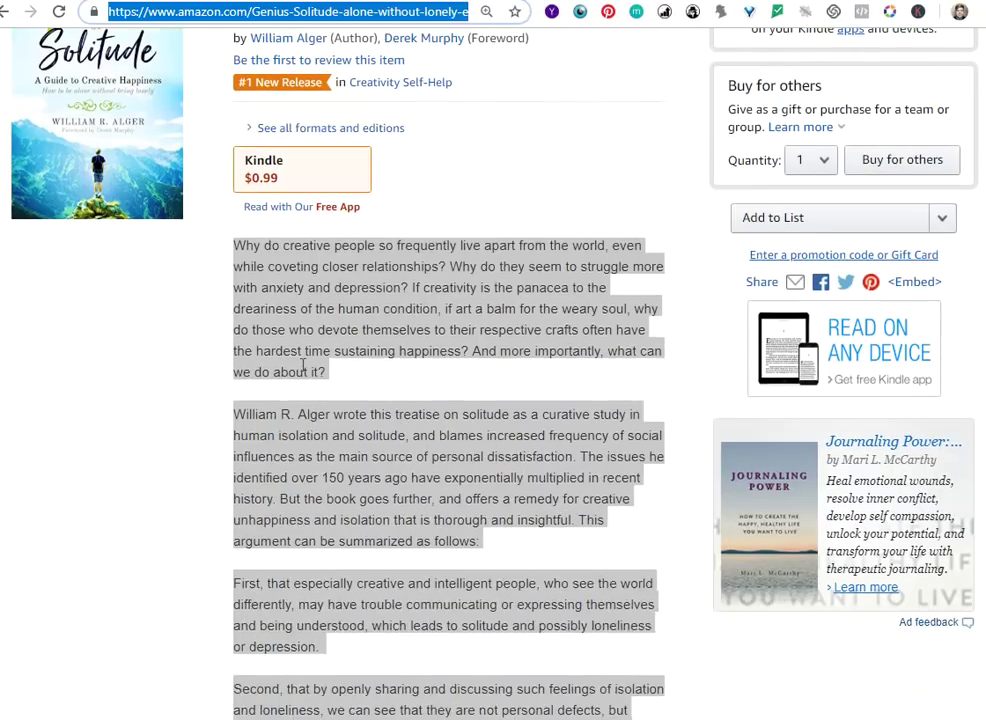
{"action": "left_click", "coordinate": [240, 244]}
{"action": "left_click_drag", "start_coordinate": [240, 244], "coordinate": [297, 248]}
{"action": "scroll", "coordinate": [299, 583], "scroll_direction": "down", "scroll_amount": 6}
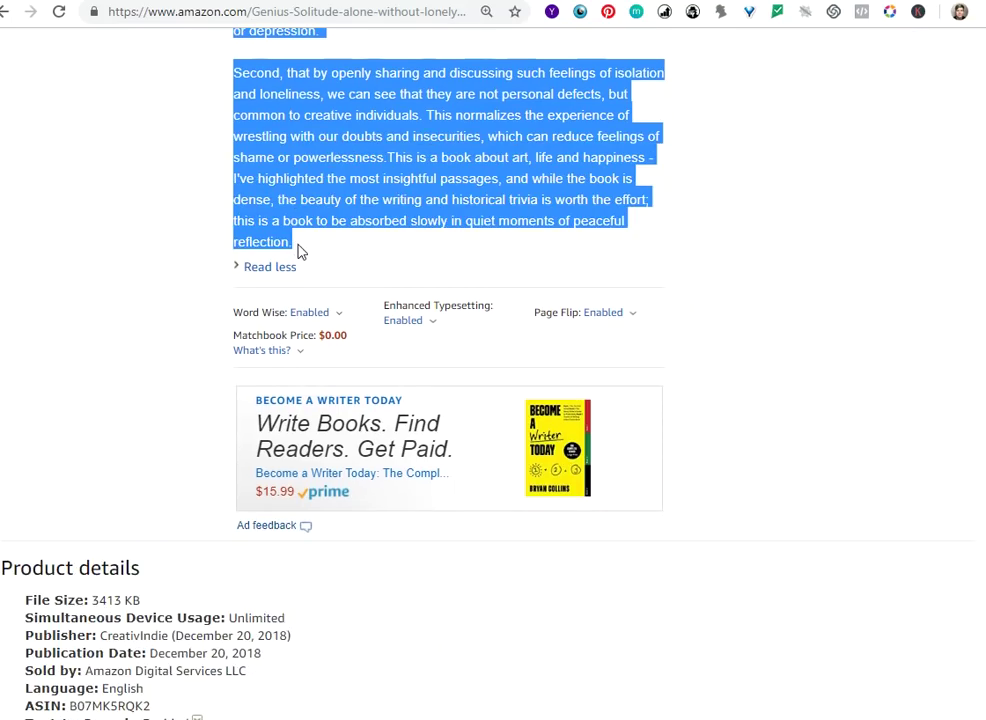
- Back in the Pinterest board's description, paste the blurb above the Amazon address, separated by a blank line
{"action": "key", "text": "ctrl+Tab"}
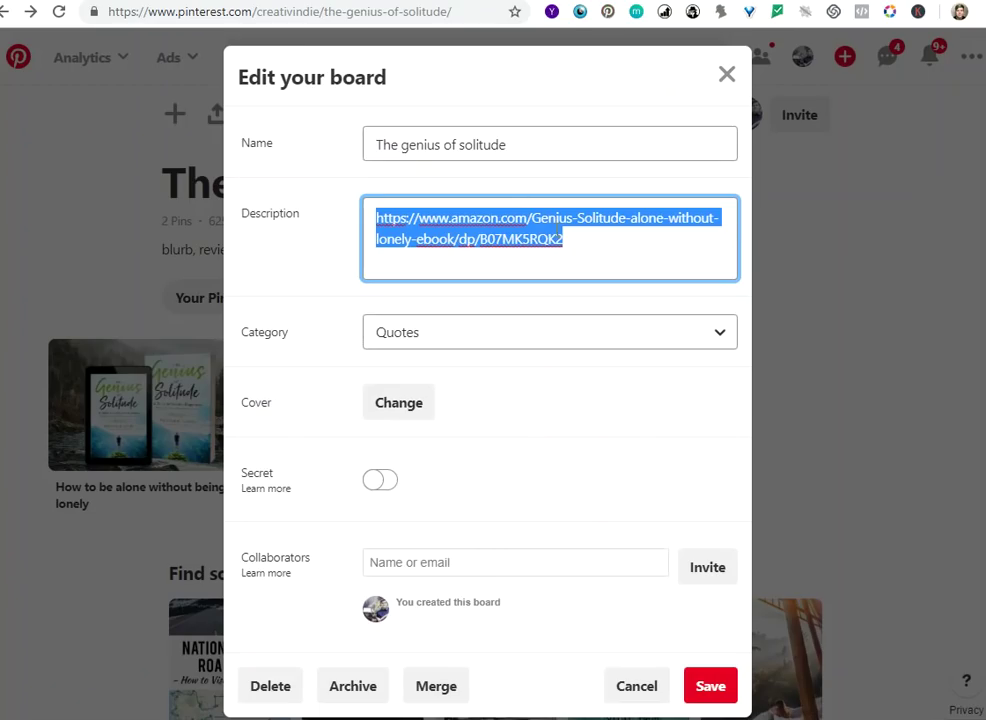
{"action": "left_click", "coordinate": [380, 217]}
{"action": "key", "text": "Return"}
{"action": "key", "text": "Return"}
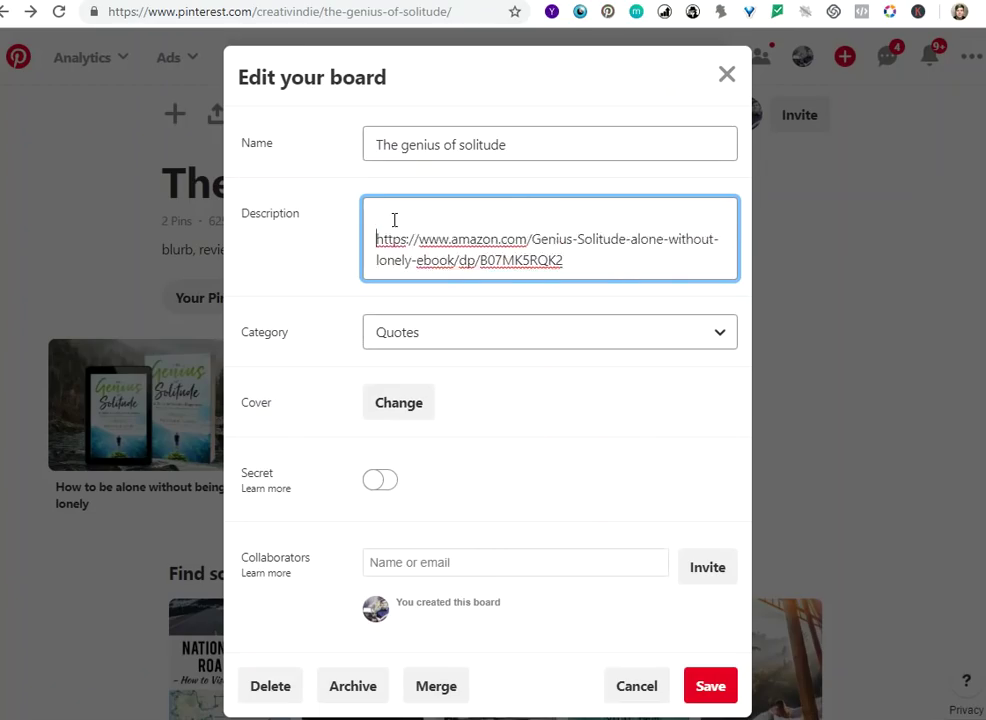
{"action": "key", "text": "ctrl+v"}
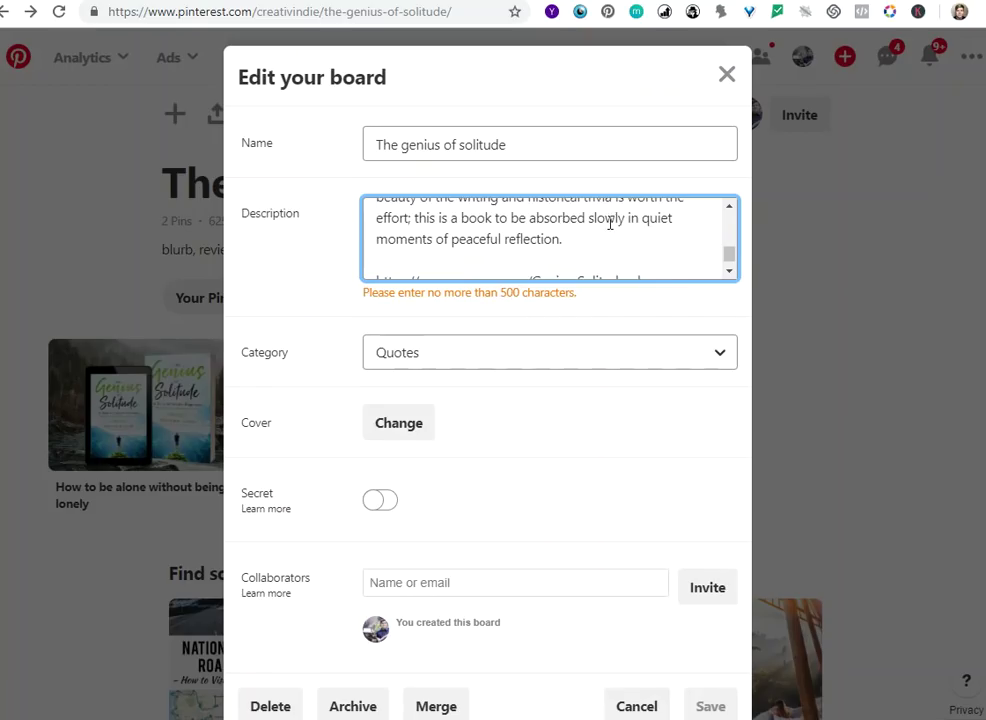
- Trim the pasted blurb to its first paragraph, ending with "what can we do about it?", and keep the Amazon address below it
{"action": "scroll", "coordinate": [708, 274], "scroll_direction": "down", "scroll_amount": 1}
{"action": "scroll", "coordinate": [647, 260], "scroll_direction": "up", "scroll_amount": 2}
{"action": "scroll", "coordinate": [634, 253], "scroll_direction": "down", "scroll_amount": 2}
{"action": "scroll", "coordinate": [598, 264], "scroll_direction": "up", "scroll_amount": 1}
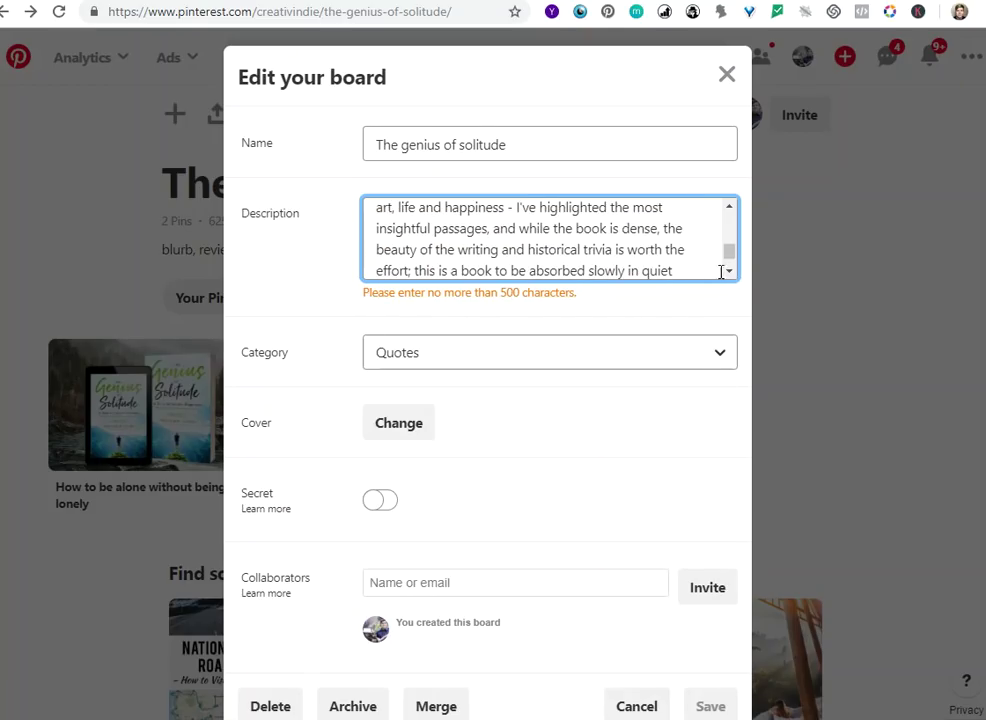
{"action": "scroll", "coordinate": [710, 270], "scroll_direction": "down", "scroll_amount": 1}
{"action": "left_click_drag", "start_coordinate": [620, 253], "coordinate": [469, 252]}
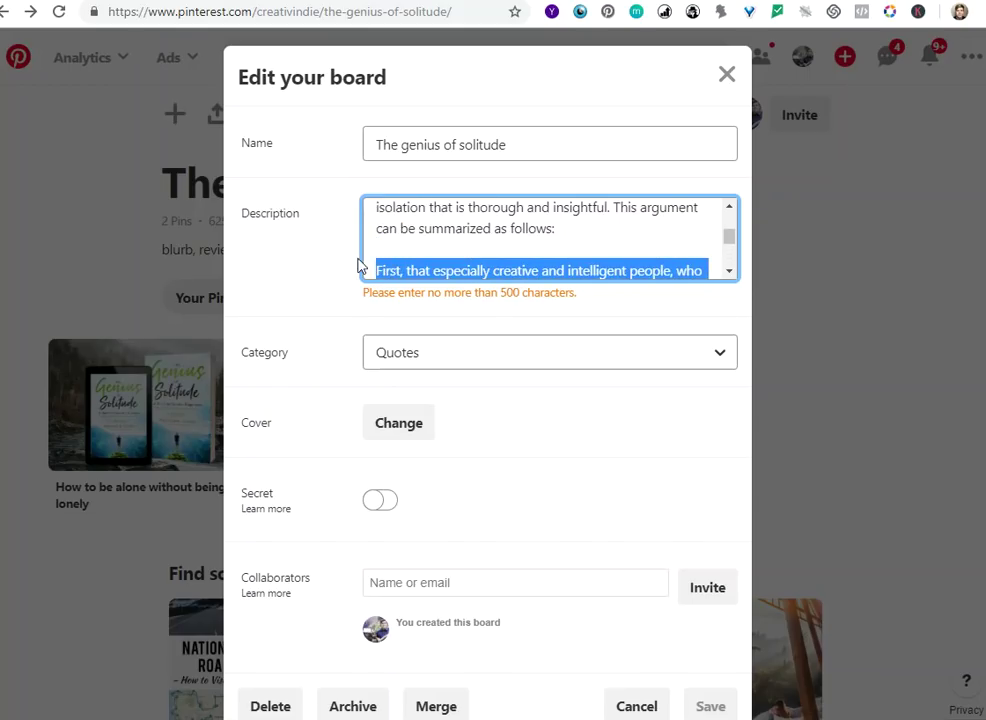
{"action": "left_click_drag", "start_coordinate": [388, 254], "coordinate": [368, 240]}
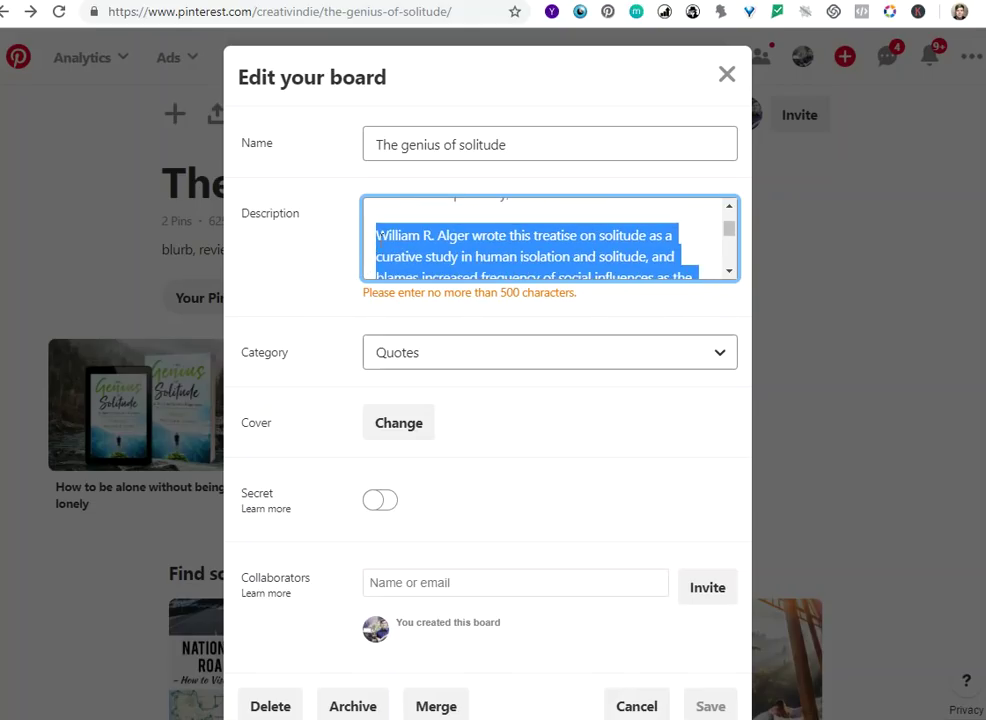
{"action": "key", "text": "BackSpace"}
{"action": "key", "text": "Delete"}
{"action": "scroll", "coordinate": [500, 271], "scroll_direction": "up", "scroll_amount": 1}
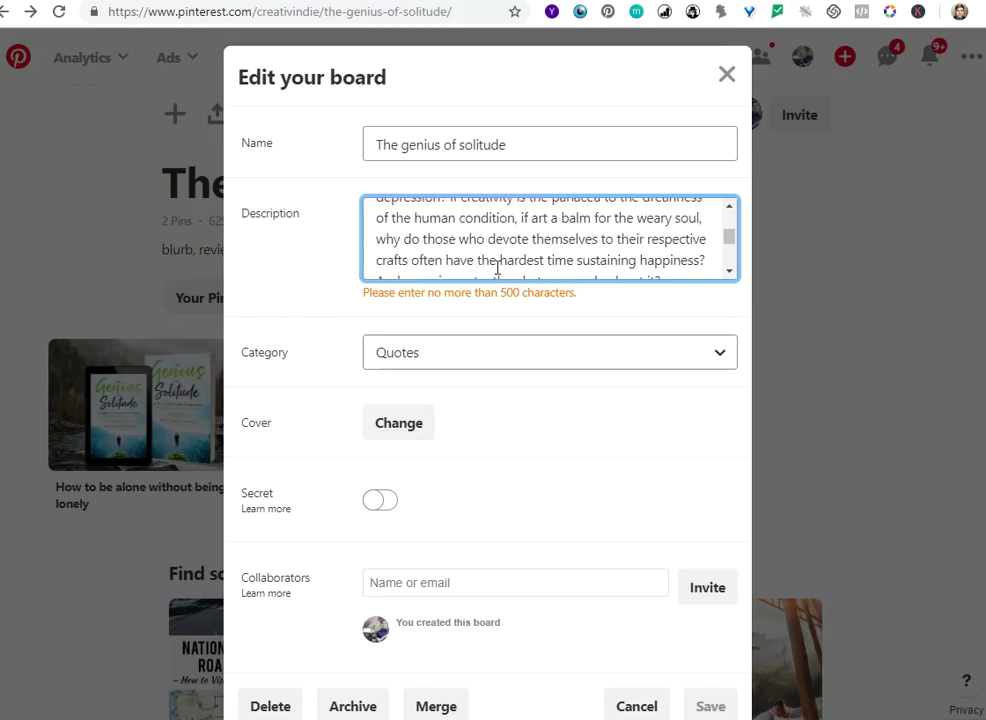
{"action": "scroll", "coordinate": [500, 253], "scroll_direction": "down", "scroll_amount": 1}
{"action": "key", "text": "BackSpace"}
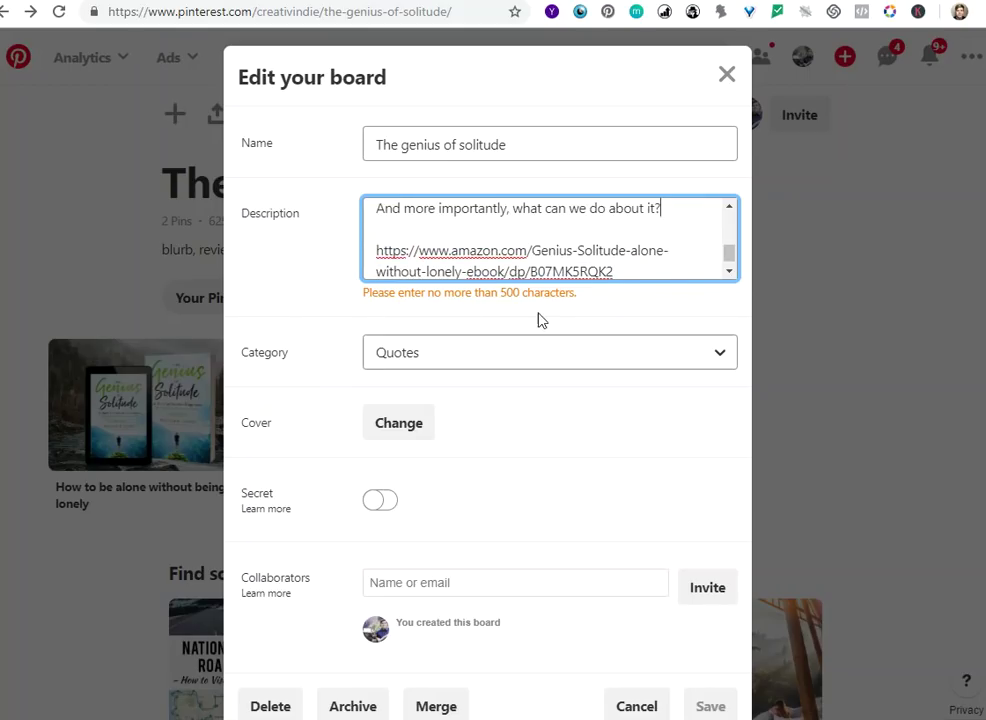
- End the description with "Find out now!", leave out the Amazon address and save the board
{"action": "key", "text": "Return"}
{"action": "type", "text": "Fin"}
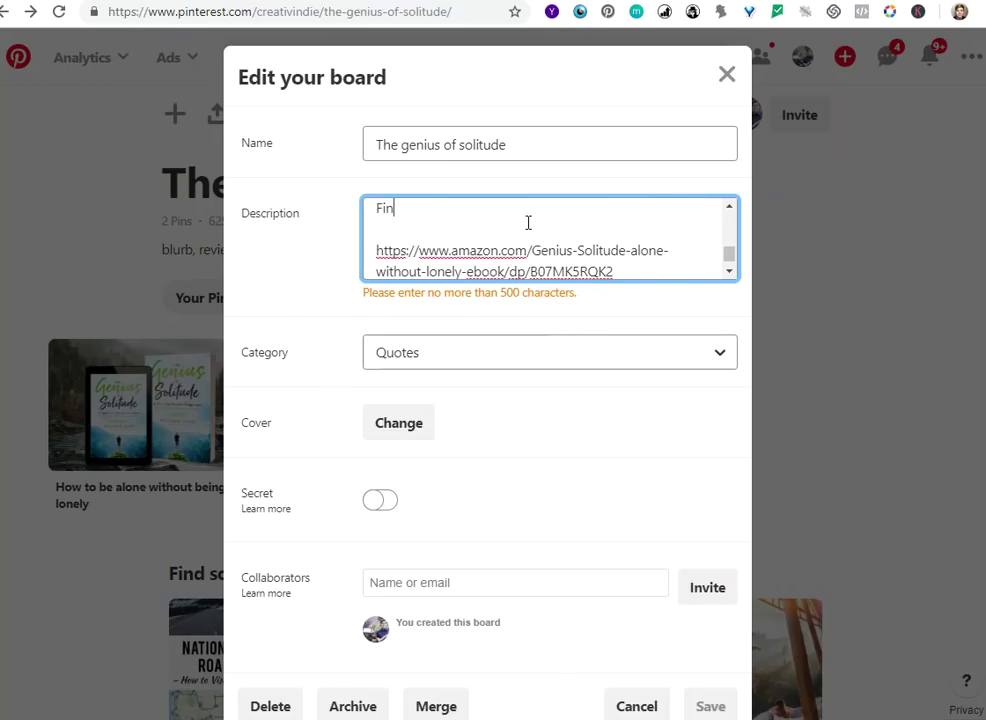
{"action": "type", "text": "d out now:"}
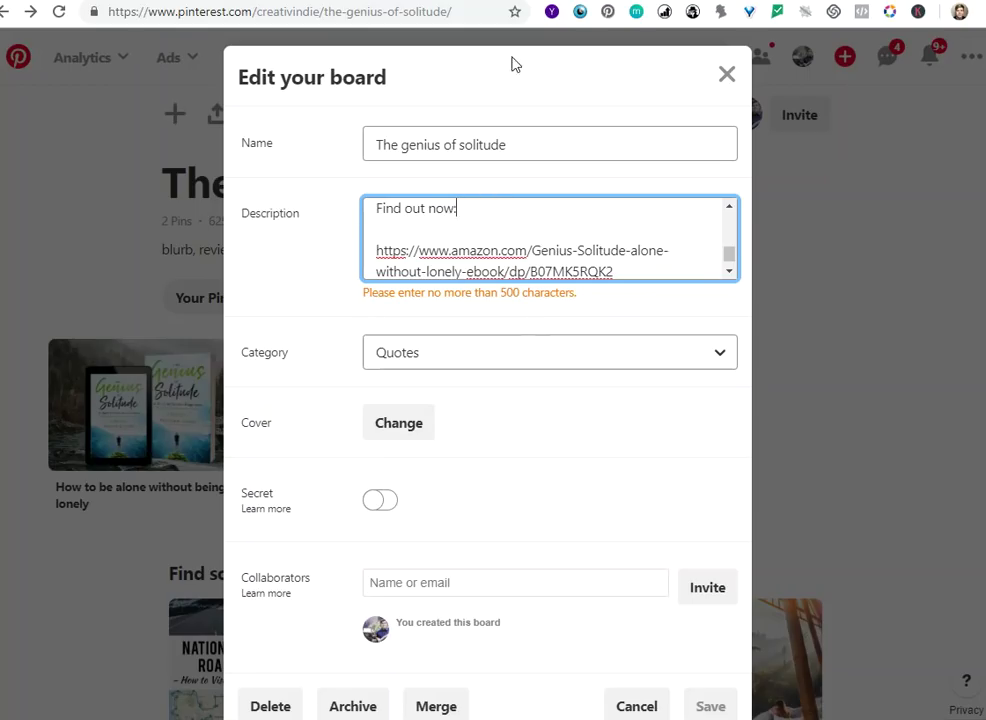
{"action": "left_click", "coordinate": [623, 66]}
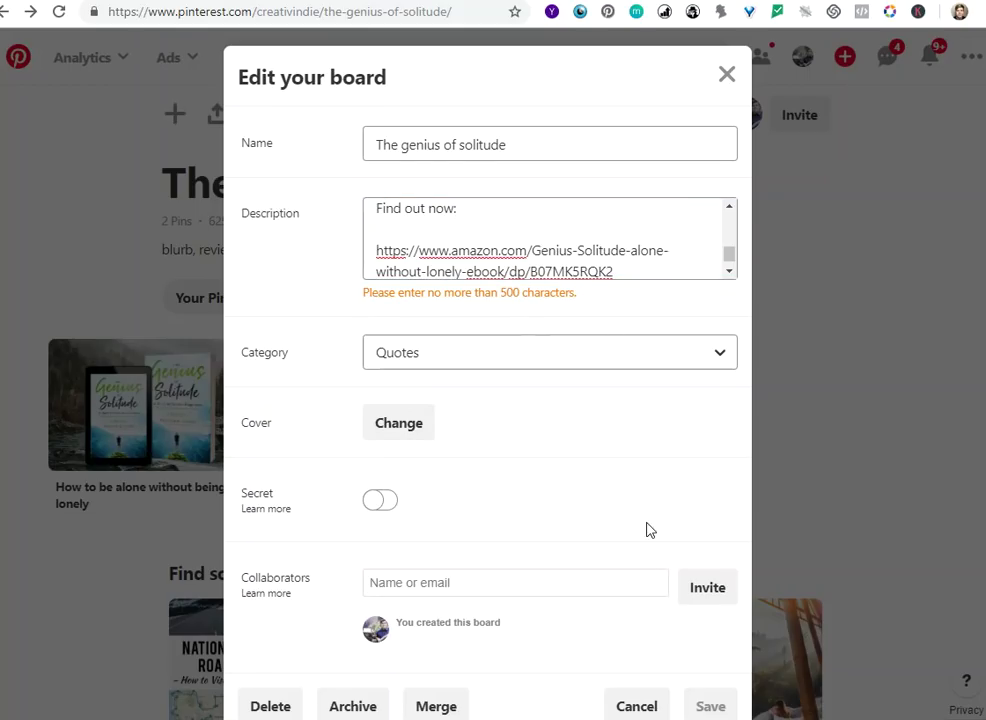
{"action": "scroll", "coordinate": [655, 590], "scroll_direction": "down", "scroll_amount": 1}
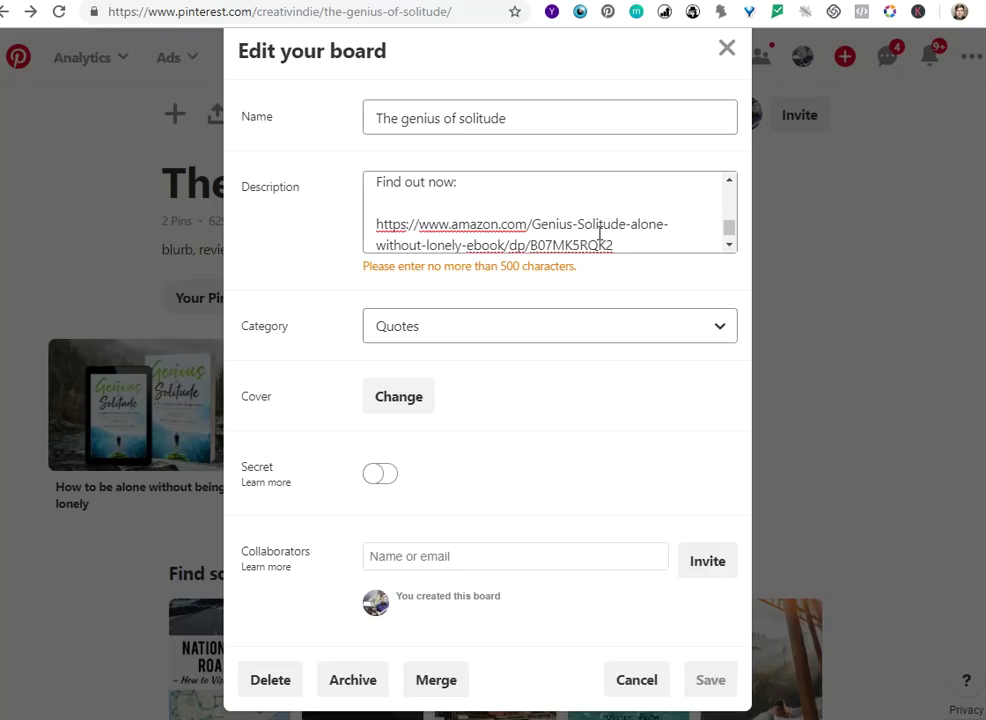
{"action": "key", "text": "Escape"}
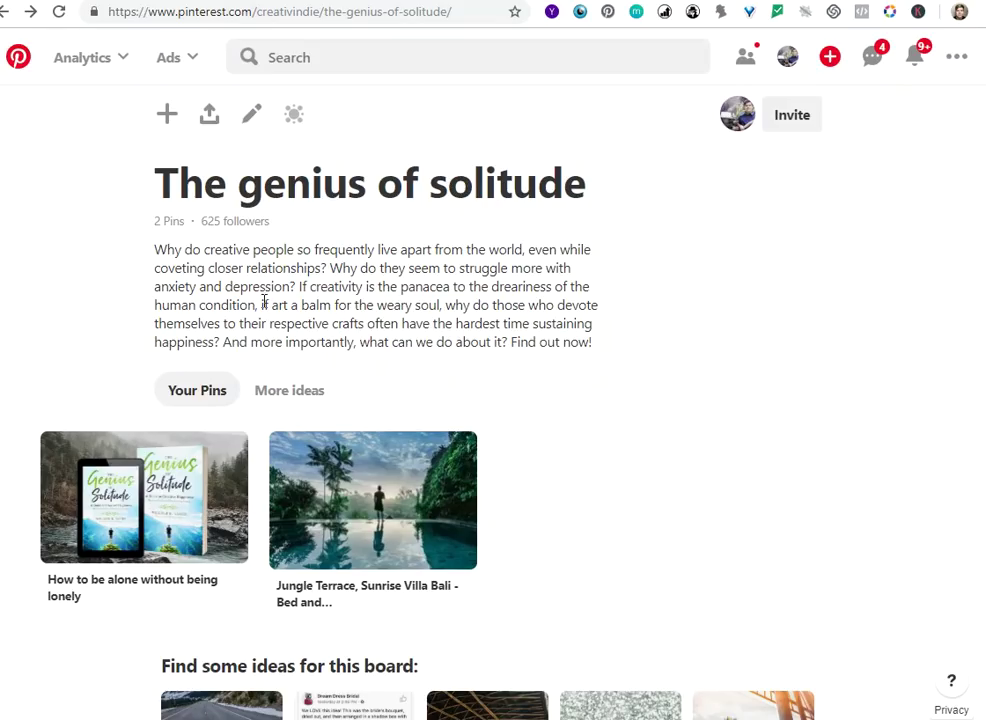
- Using the Word keyword list, open the description with the "Inspirational quotes on solitude" sentence, end it with "Please pin your favorite quotes!" and save
{"action": "key", "text": "alt+Tab"}
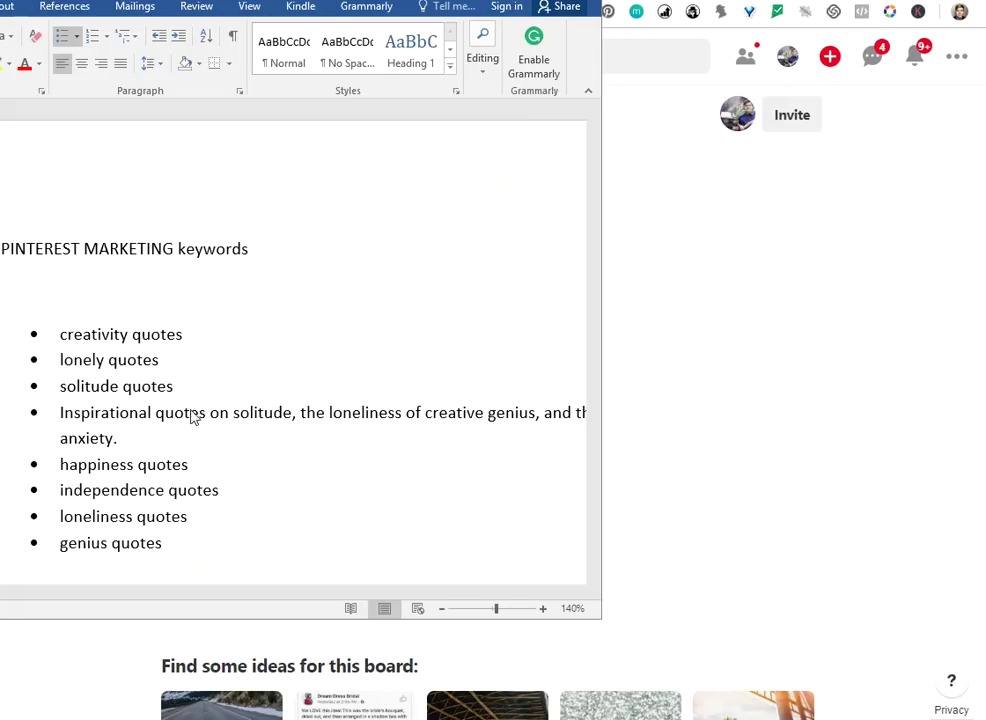
{"action": "left_click", "coordinate": [636, 398]}
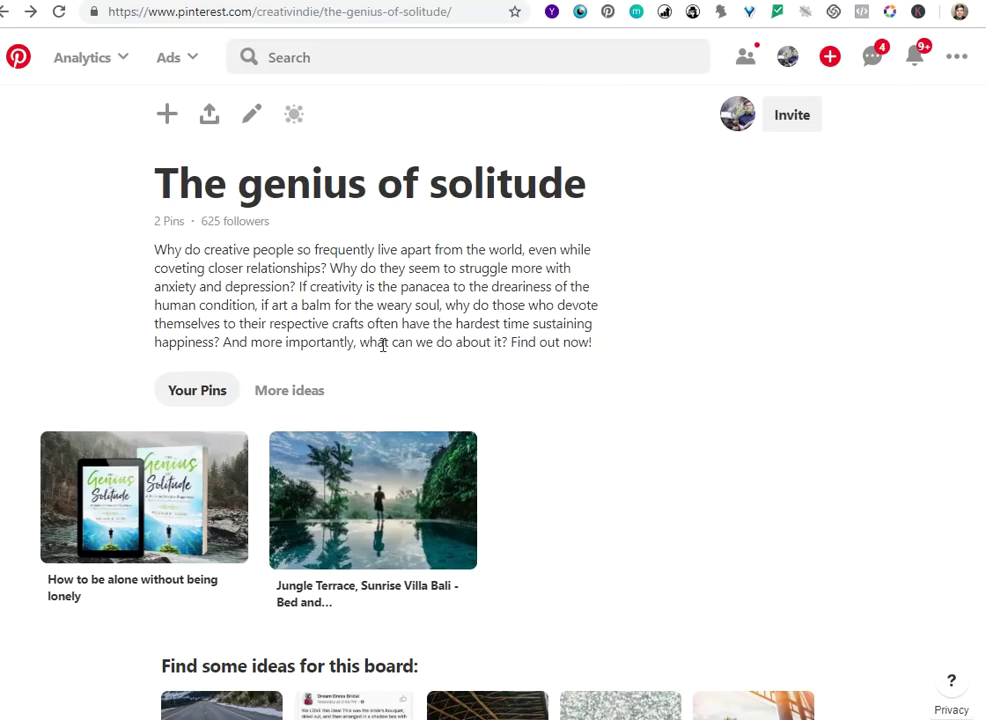
{"action": "left_click", "coordinate": [251, 116]}
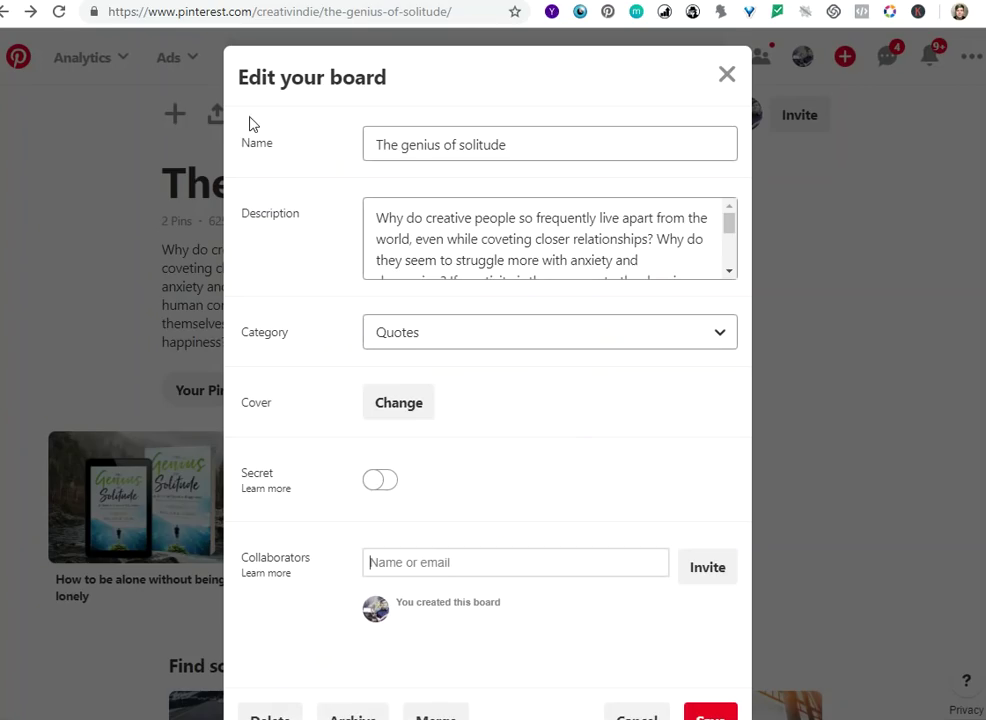
{"action": "left_click", "coordinate": [730, 272]}
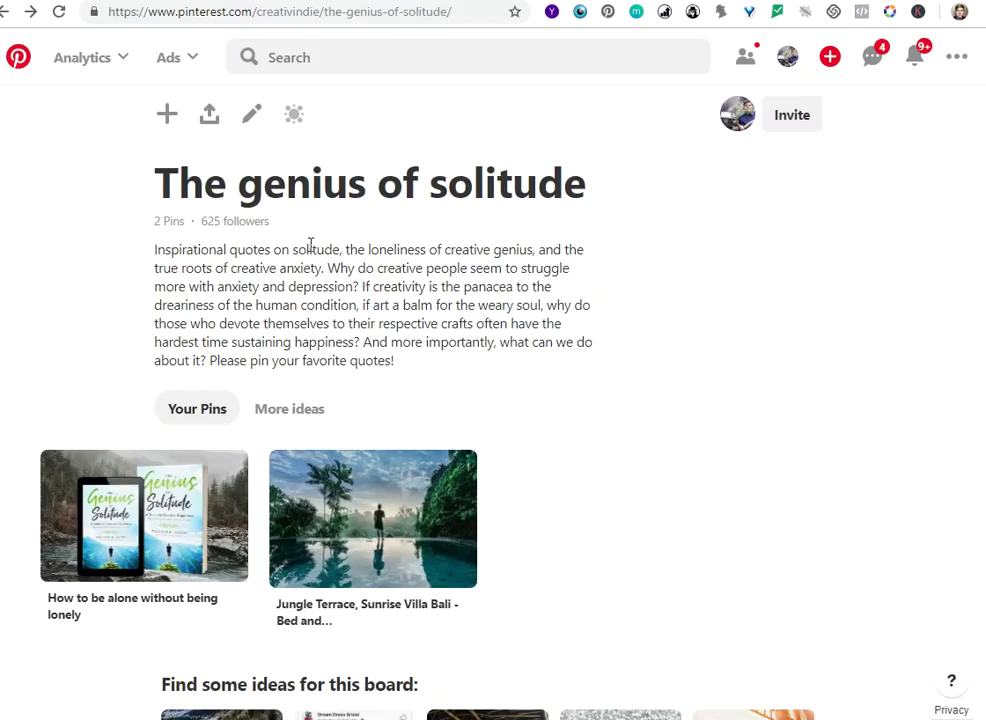
- Try to force a line break after the description's opening sentence with a "<br>" tag and save the board
{"action": "left_click", "coordinate": [251, 114]}
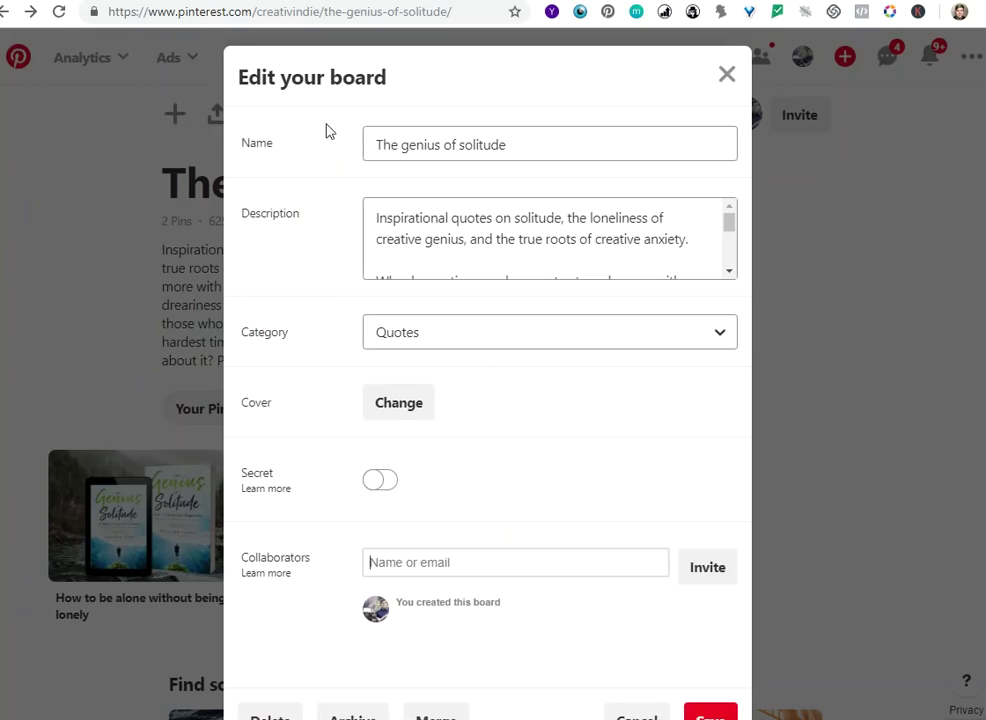
{"action": "left_click", "coordinate": [516, 256]}
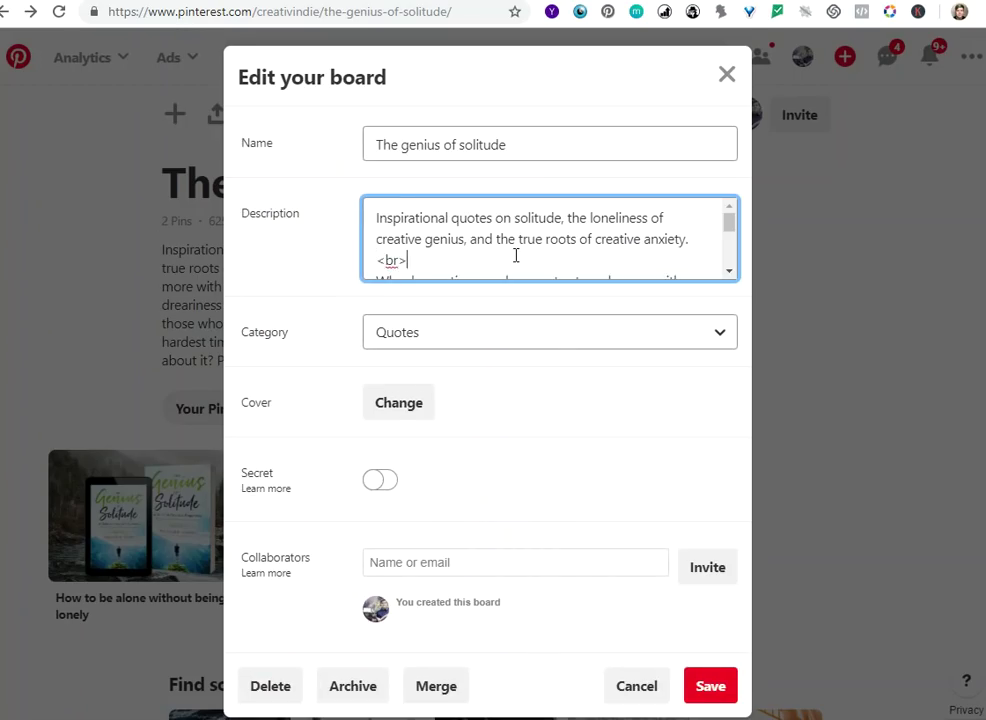
{"action": "left_click", "coordinate": [714, 686]}
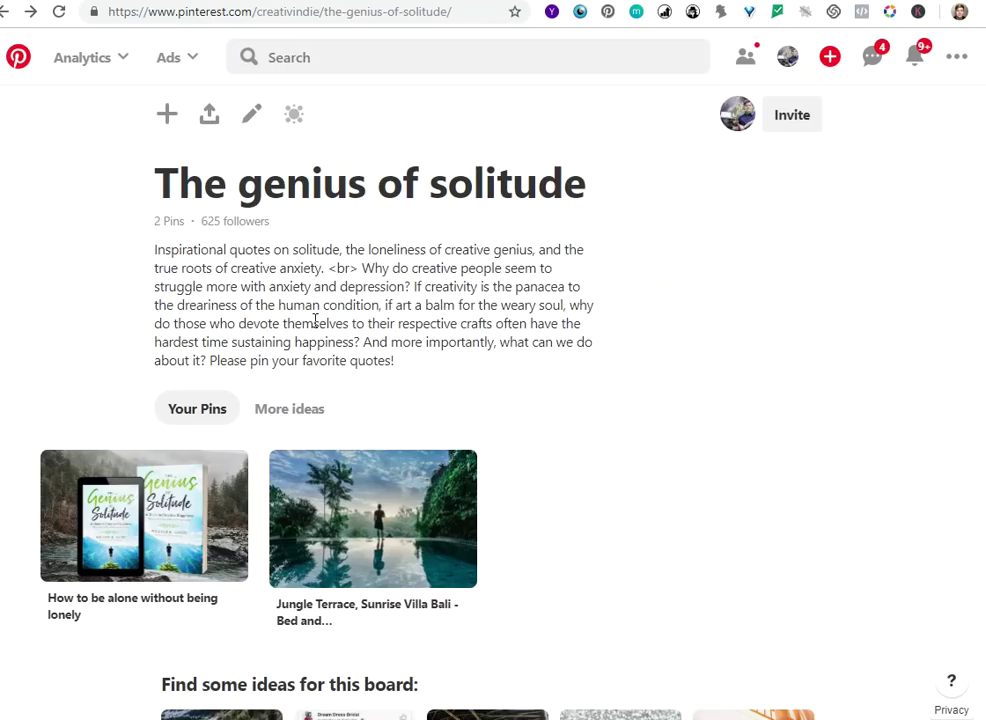
- Remove the "<br>" tag, reword the opening to "the loneliness of the creative heart, and the true roots of artistic unhappiness" and save
{"action": "left_click", "coordinate": [251, 113]}
{"action": "left_click_drag", "start_coordinate": [414, 259], "coordinate": [330, 265]}
{"action": "key", "text": "BackSpace"}
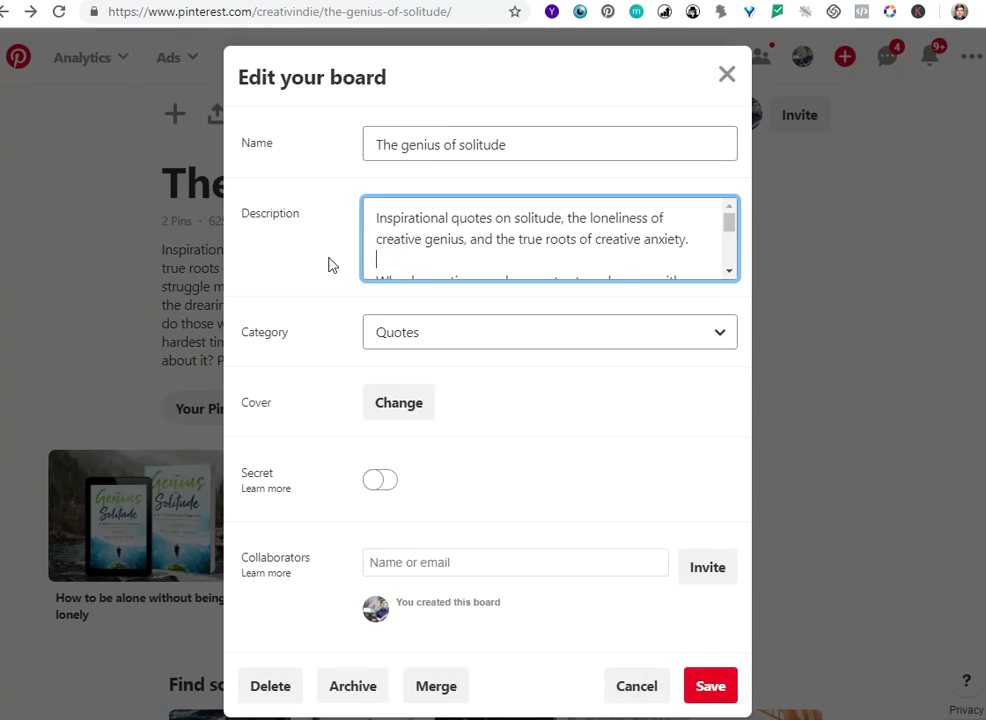
{"action": "key", "text": "BackSpace"}
{"action": "key", "text": "Escape"}
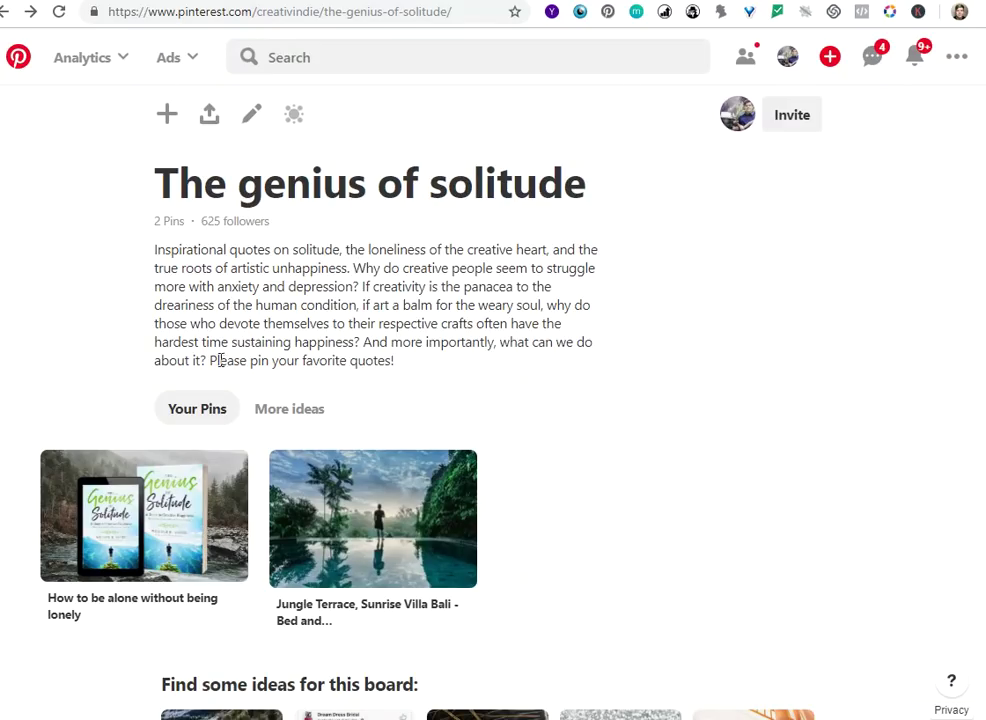
- Start a new pin from the board and copy the address of the blog post "how-to-be-alone-without-being-lonely"
{"action": "left_click_drag", "start_coordinate": [207, 358], "coordinate": [445, 364]}
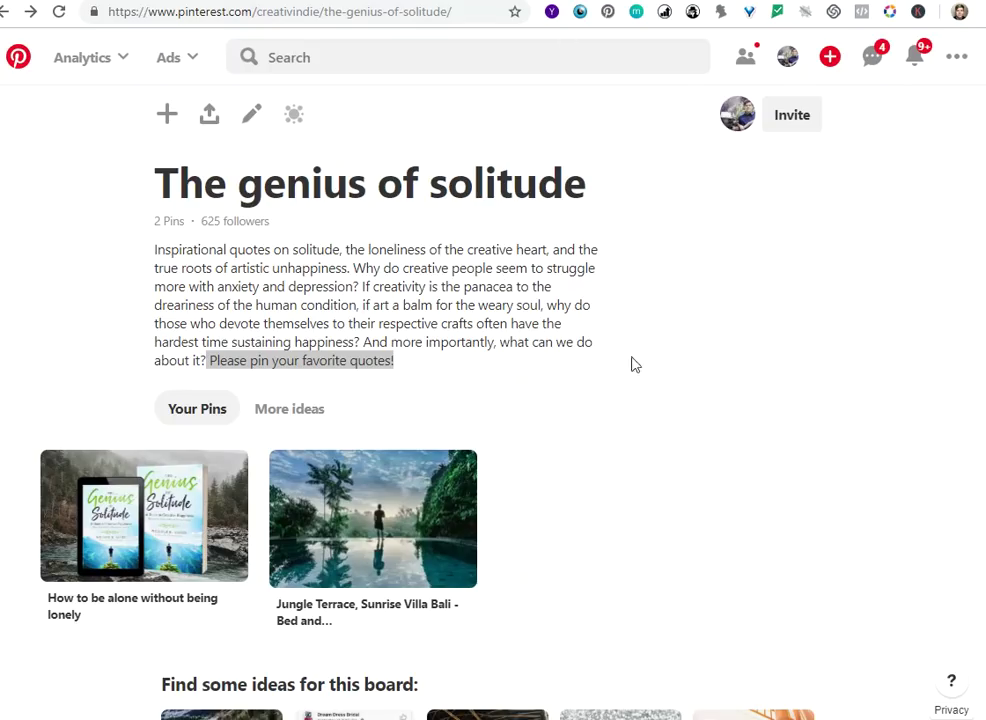
{"action": "left_click", "coordinate": [166, 114]}
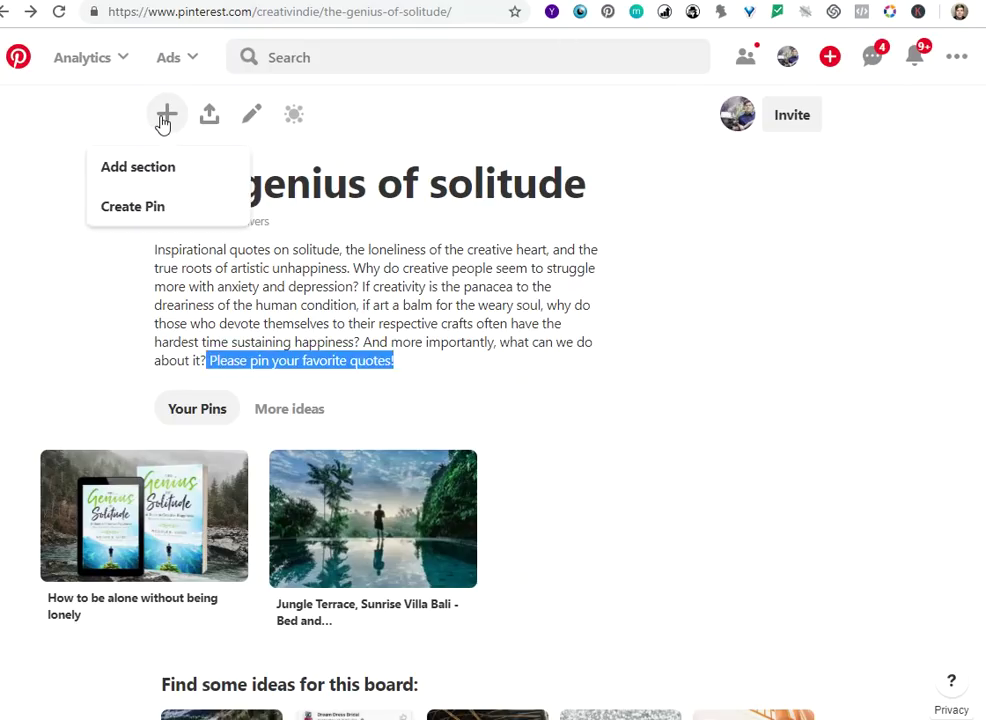
{"action": "left_click", "coordinate": [143, 207]}
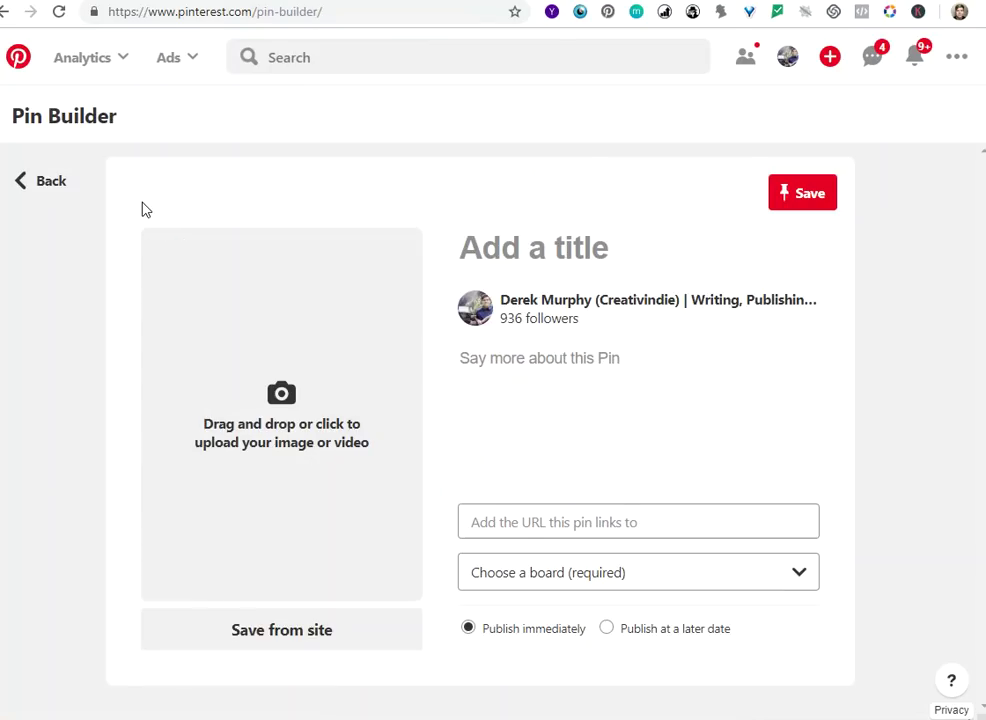
{"action": "left_click", "coordinate": [352, 645]}
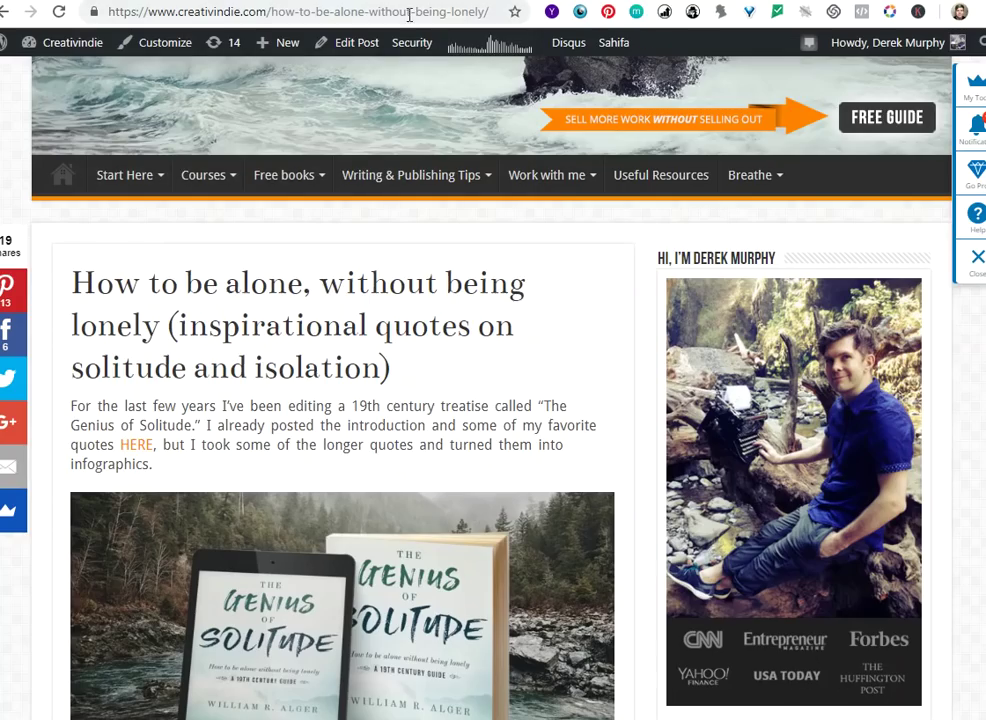
{"action": "left_click", "coordinate": [110, 12]}
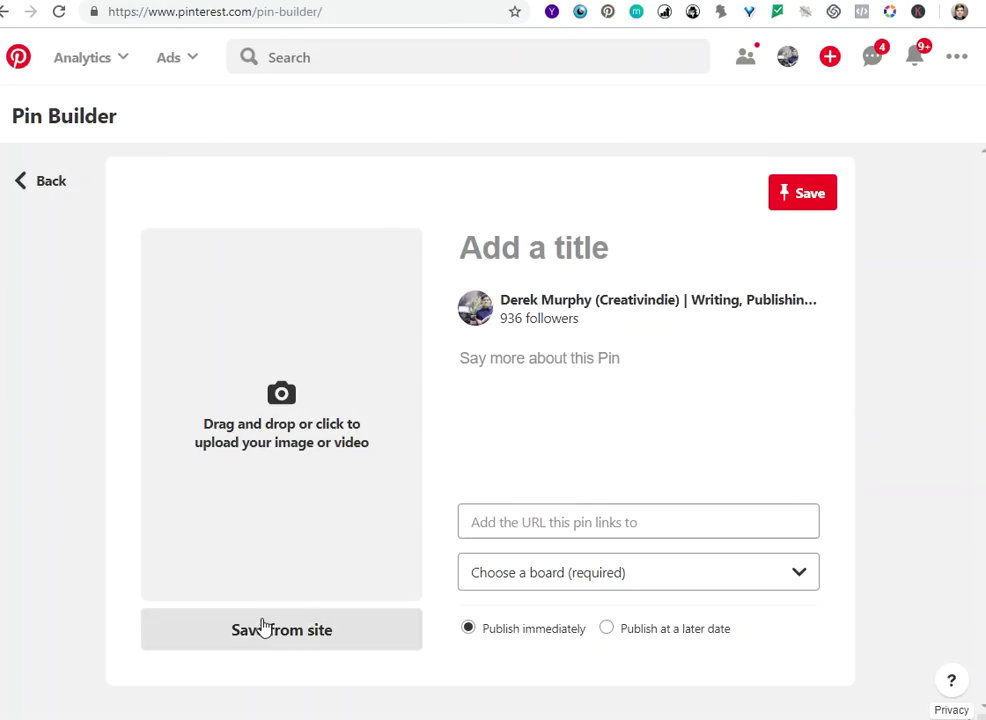
- Load the images from the copied blog post address and add the "surrounding night" quote image to the pin
{"action": "left_click", "coordinate": [262, 628]}
{"action": "key", "text": "ctrl+v"}
{"action": "left_click", "coordinate": [403, 630]}
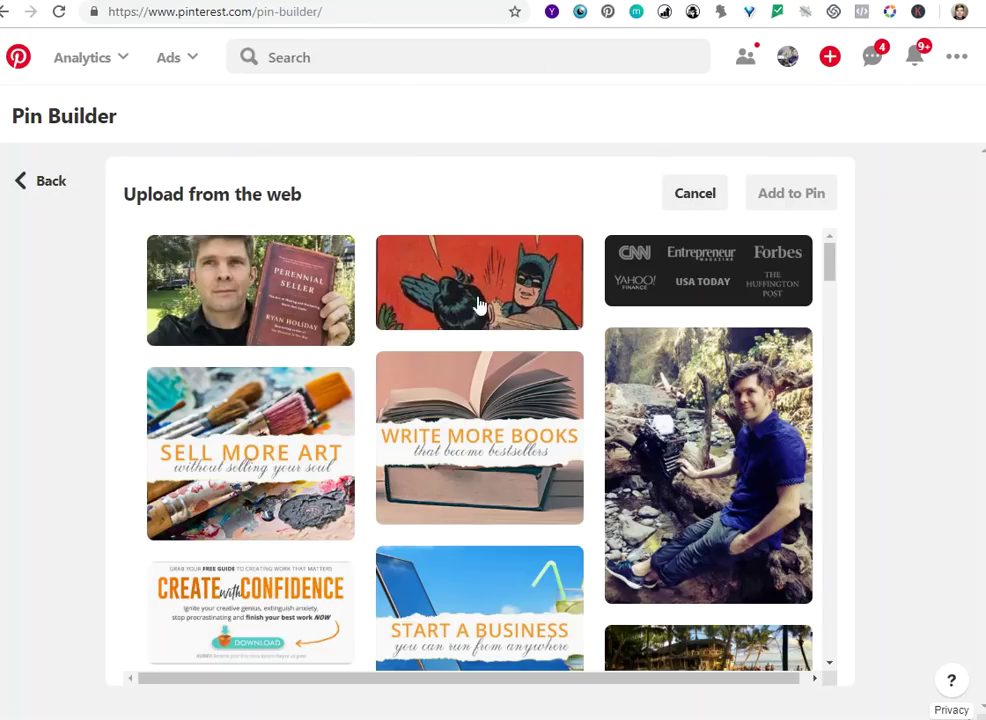
{"action": "left_click_drag", "start_coordinate": [823, 266], "coordinate": [831, 296]}
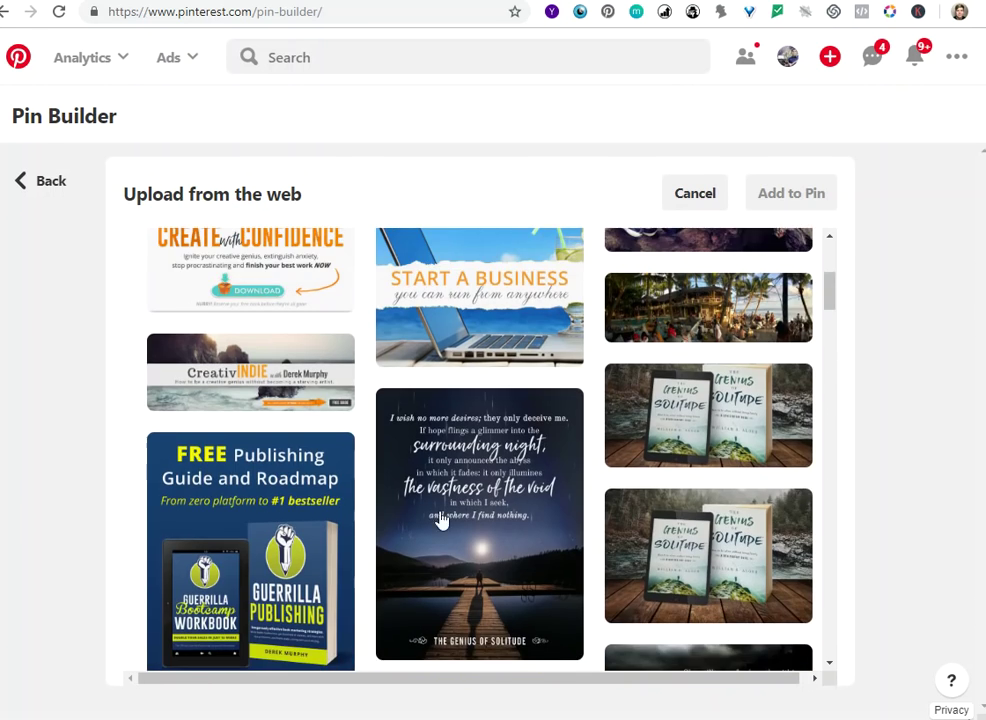
{"action": "left_click", "coordinate": [489, 496]}
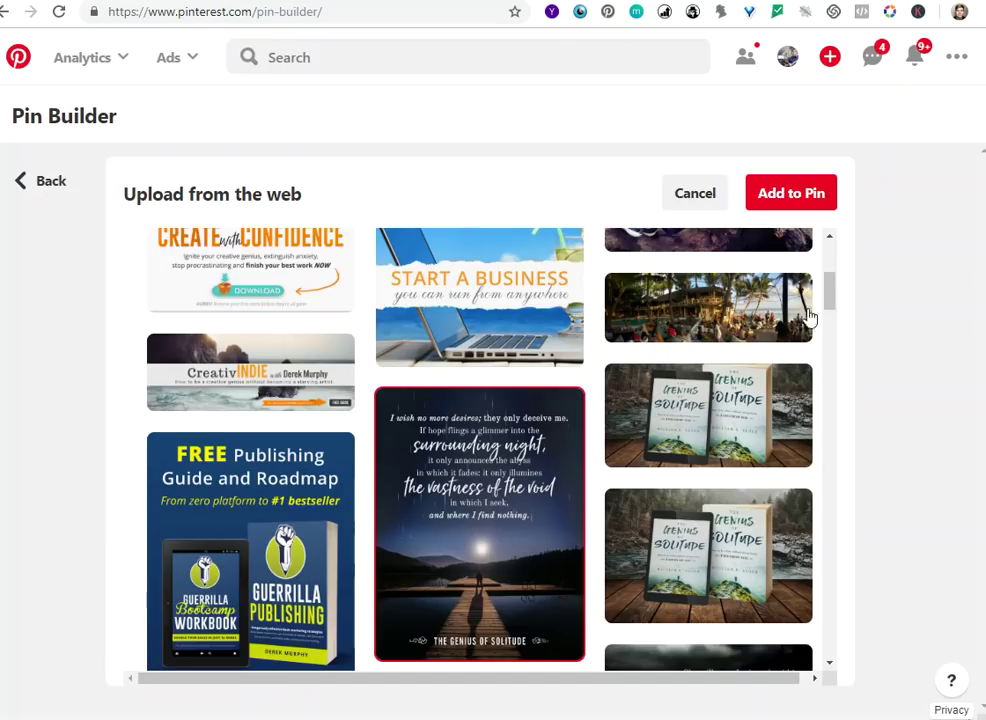
{"action": "left_click_drag", "start_coordinate": [827, 295], "coordinate": [836, 339]}
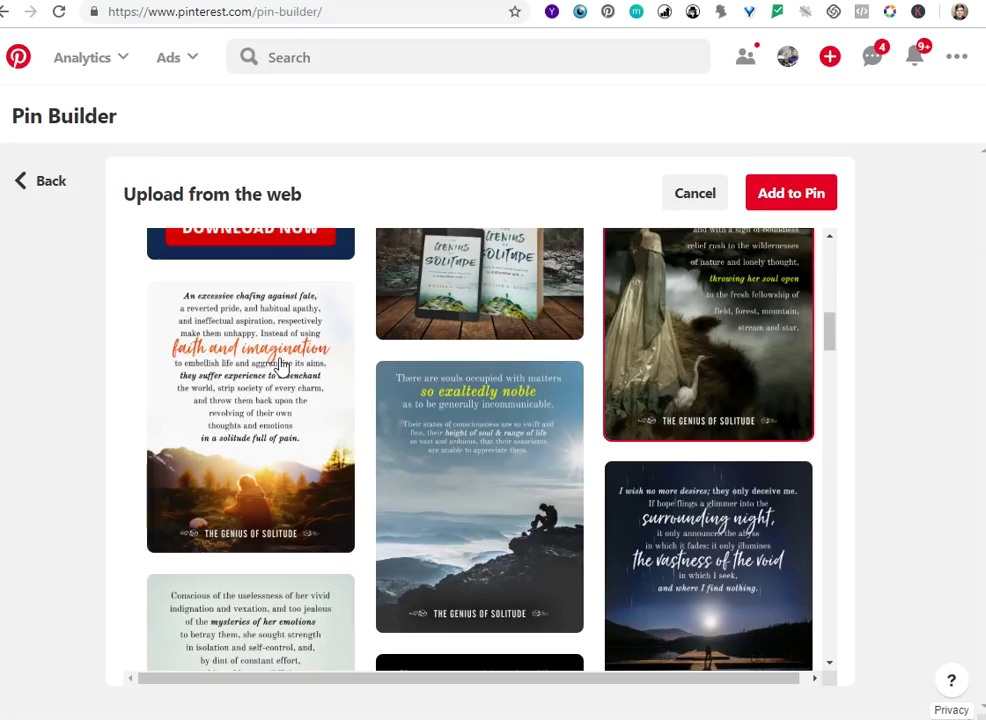
{"action": "scroll", "coordinate": [435, 383], "scroll_direction": "up", "scroll_amount": 1}
{"action": "scroll", "coordinate": [435, 383], "scroll_direction": "up", "scroll_amount": 1}
{"action": "left_click", "coordinate": [493, 339]}
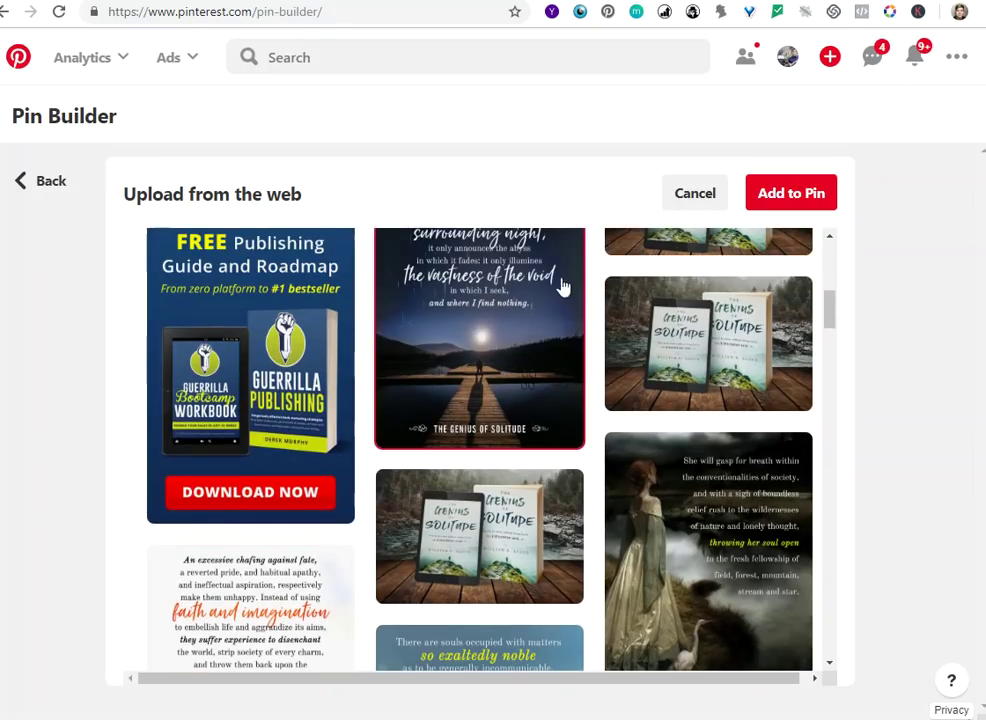
{"action": "left_click", "coordinate": [768, 193]}
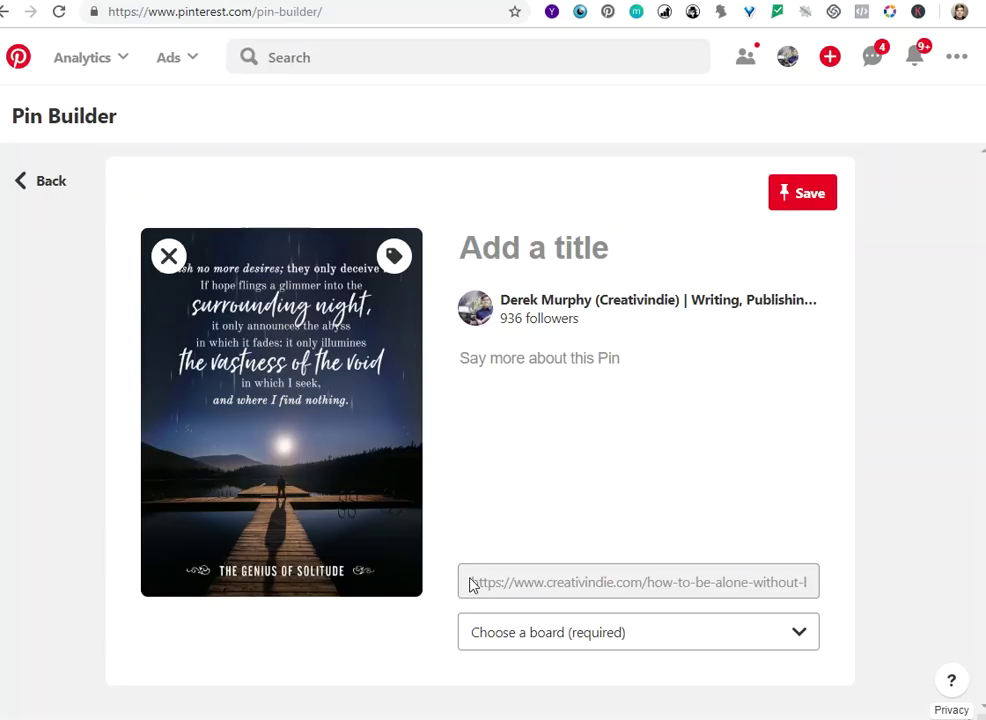
- Fill in the pin with board "The genius of solitude", title "I wish no more desires" in quotation marks, and the full quote plus book excerpt note
{"action": "left_click", "coordinate": [700, 645]}
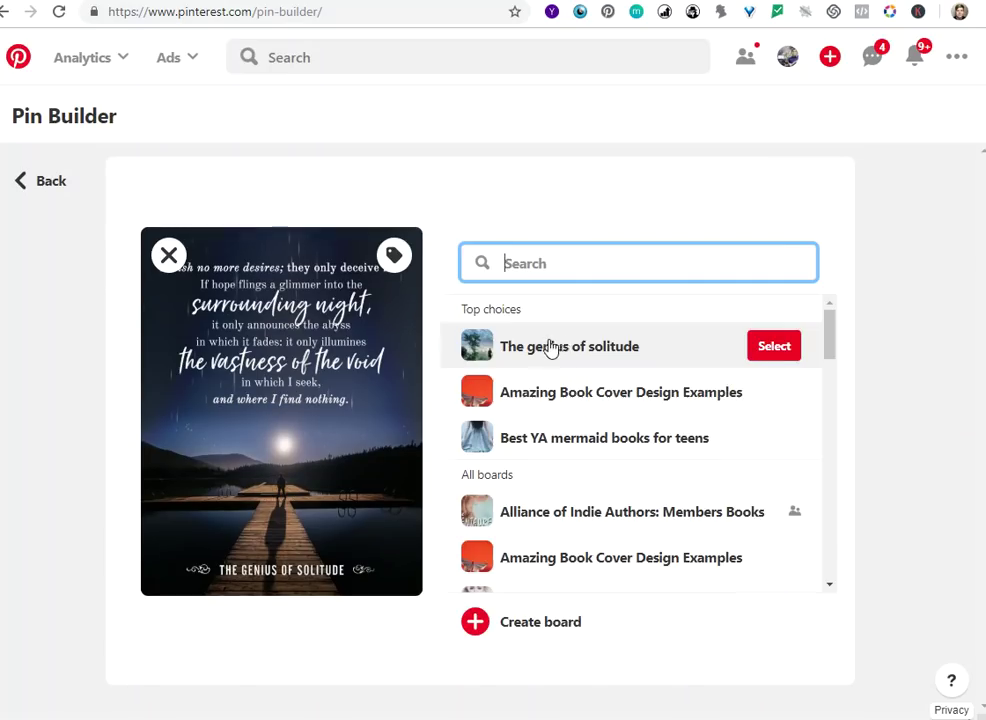
{"action": "left_click", "coordinate": [577, 352]}
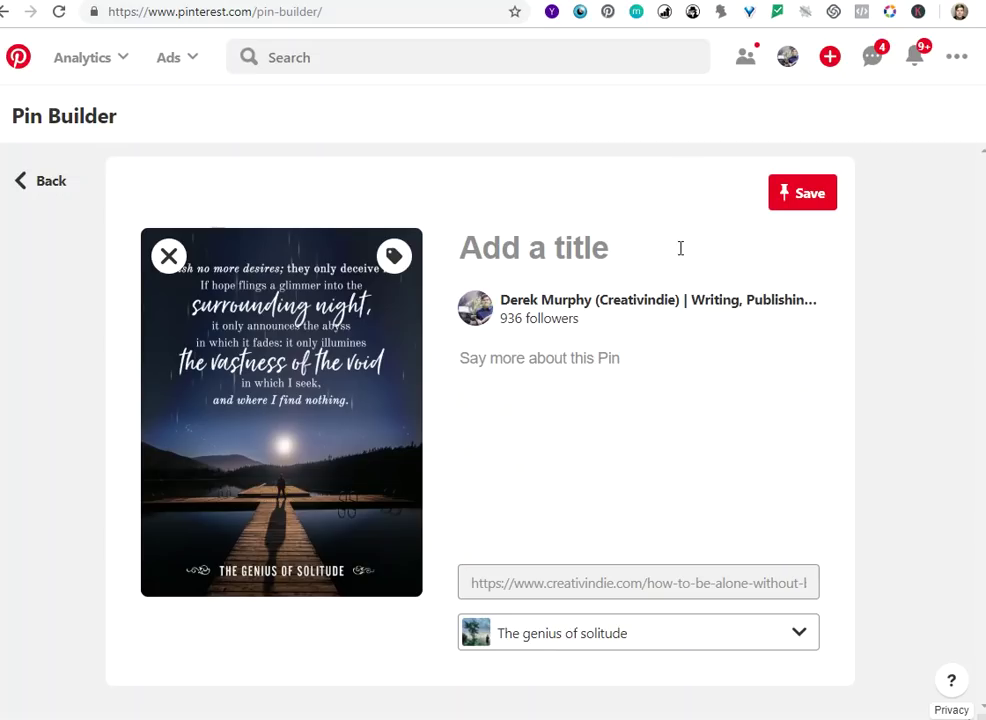
{"action": "left_click", "coordinate": [510, 236]}
{"action": "left_click", "coordinate": [512, 358]}
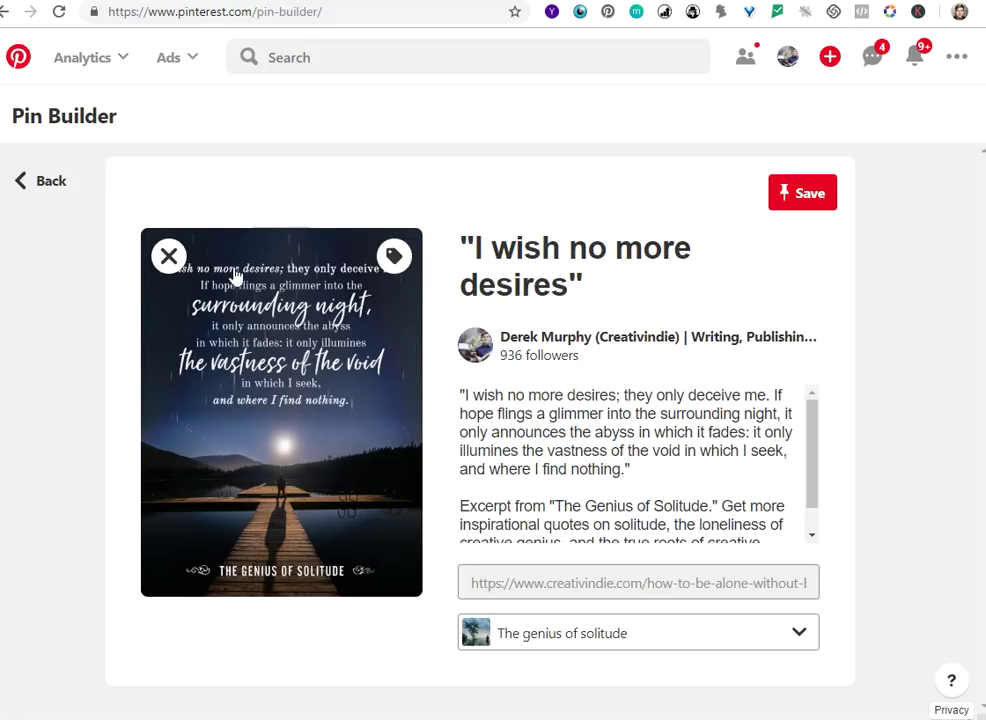
- Reword the end of the pin description to "the true roots of artistic anxiety on creativindie.com"
{"action": "left_click_drag", "start_coordinate": [654, 472], "coordinate": [428, 372]}
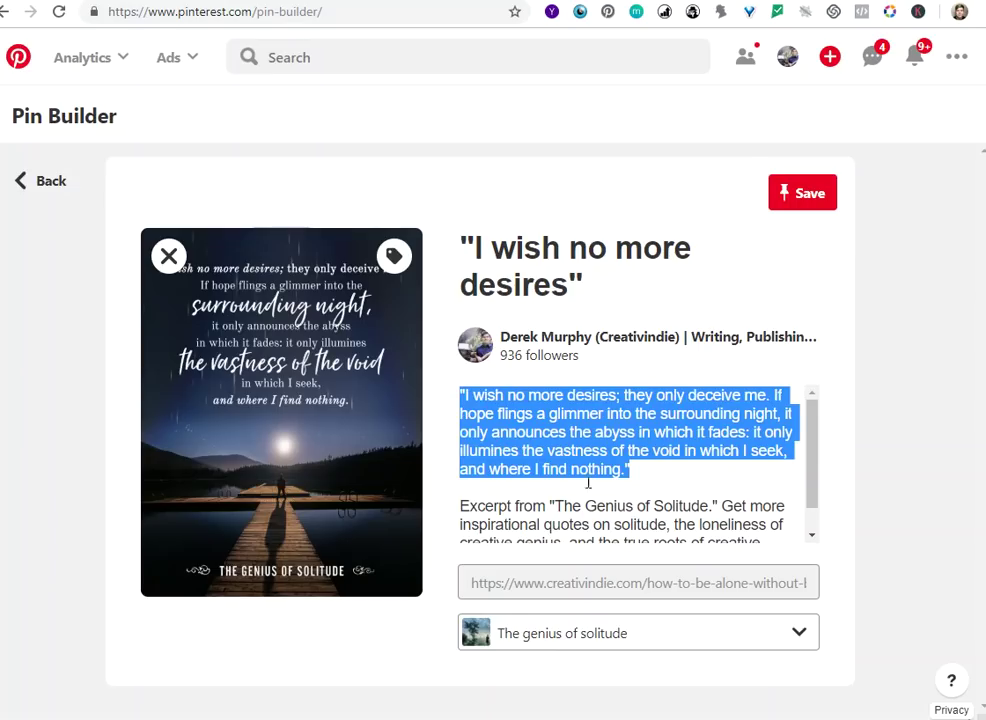
{"action": "scroll", "coordinate": [812, 497], "scroll_direction": "down", "scroll_amount": 1}
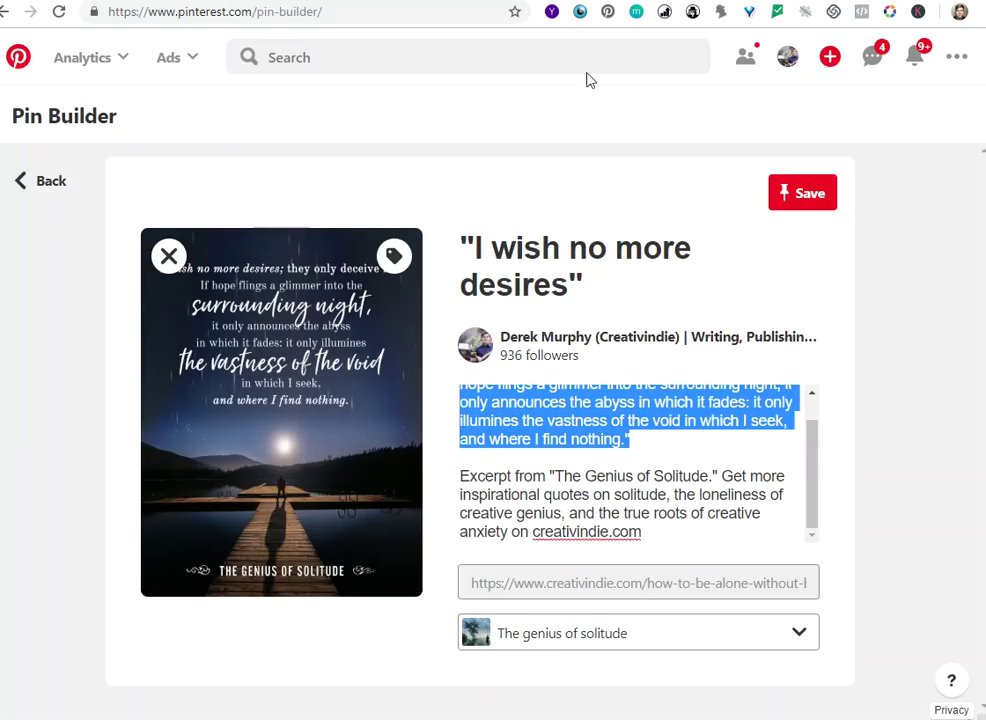
{"action": "left_click", "coordinate": [526, 392]}
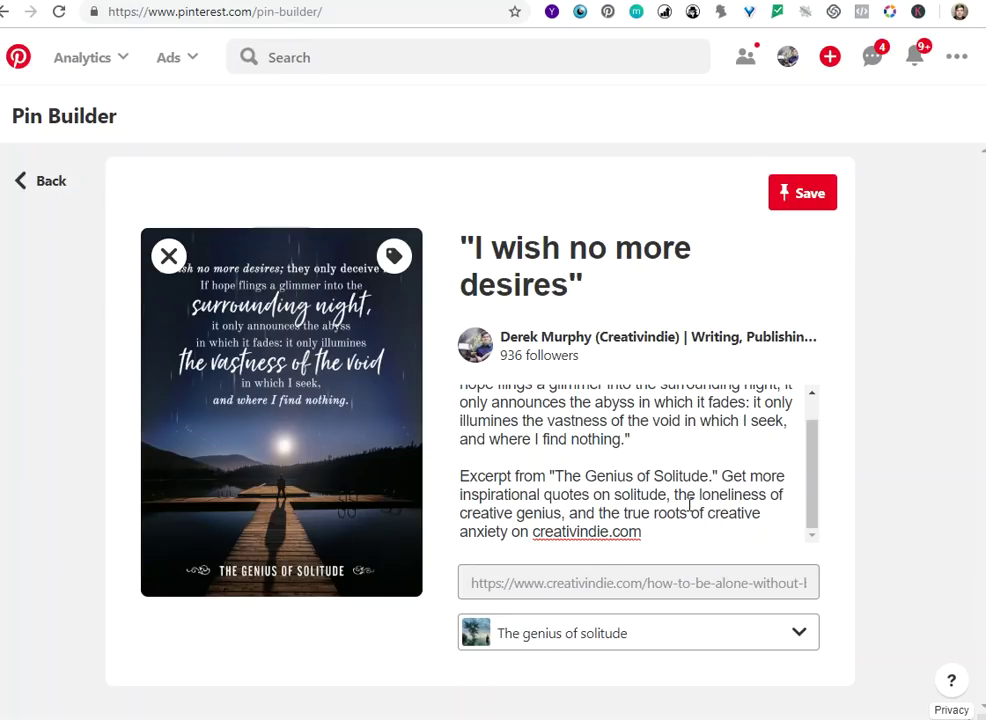
{"action": "type", "text": "artistic"}
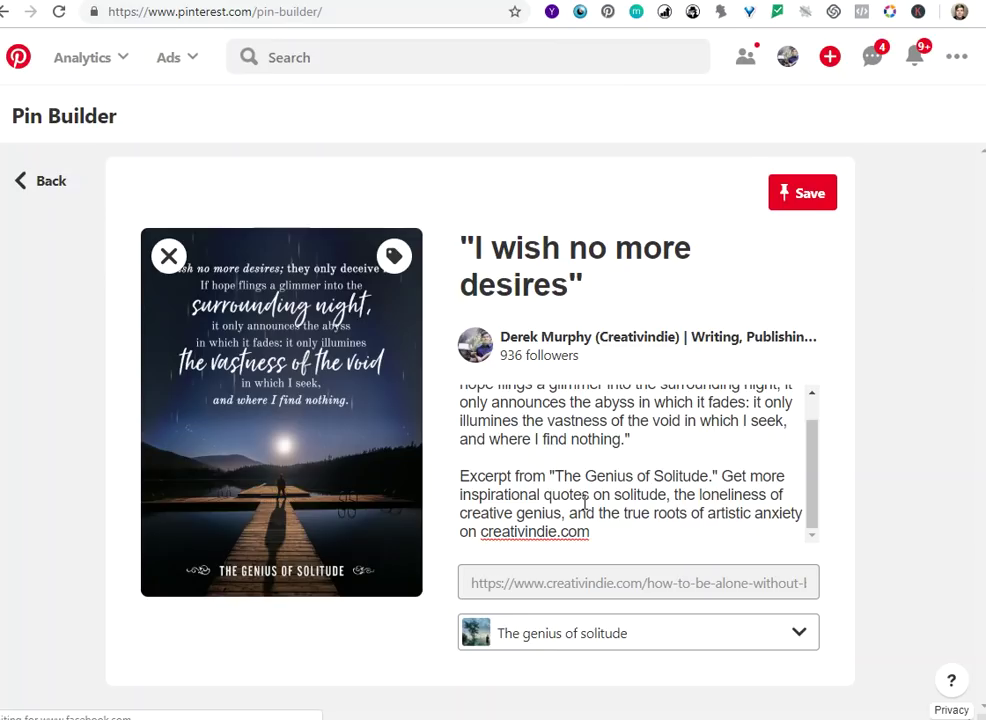
- Copy the "Excerpt from 'The Genius of Solitude'" paragraph into the Word keyword document, then publish the pin and dismiss the promotion offer
{"action": "left_click_drag", "start_coordinate": [617, 535], "coordinate": [440, 462]}
{"action": "key", "text": "ctrl+c"}
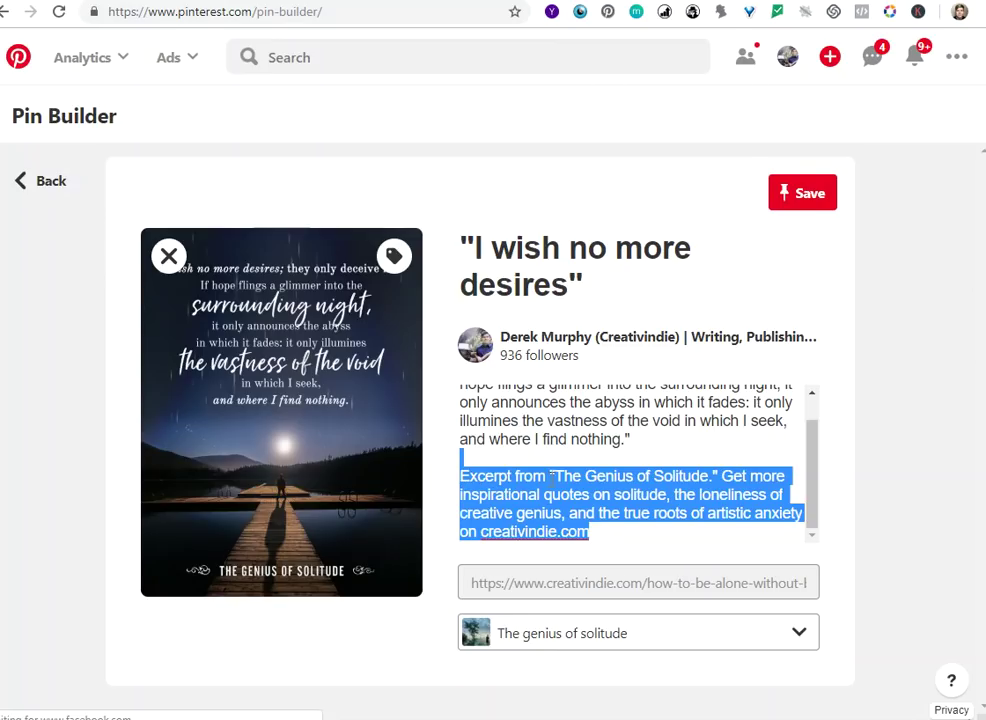
{"action": "key", "text": "alt+Tab"}
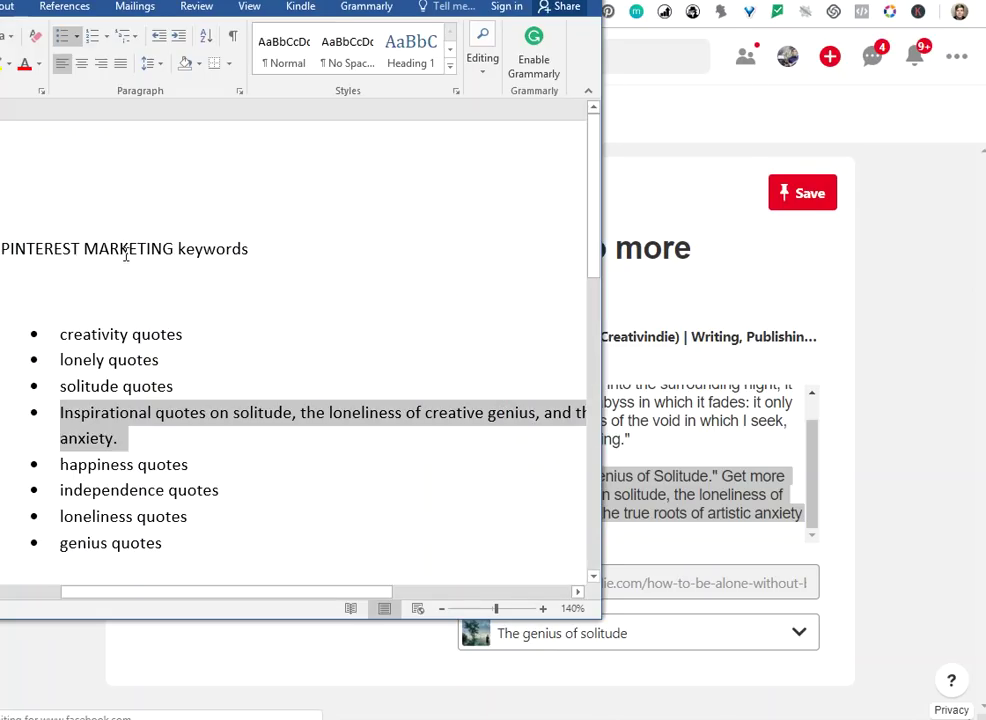
{"action": "left_click", "coordinate": [121, 289]}
{"action": "key", "text": "ctrl+v"}
{"action": "key", "text": "alt+Tab"}
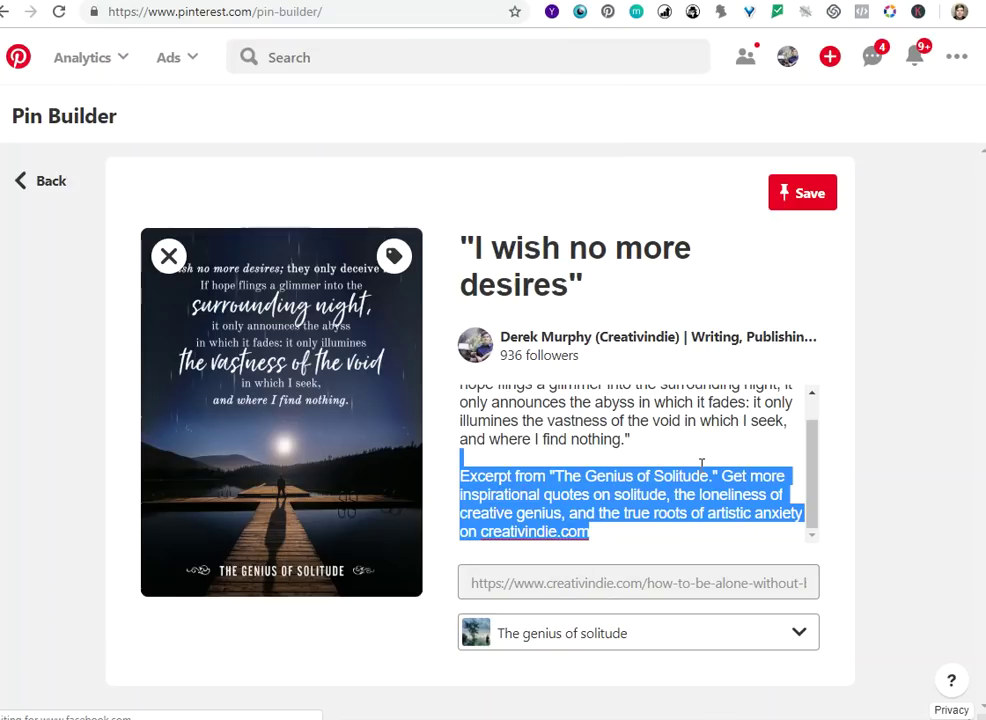
{"action": "left_click", "coordinate": [806, 191]}
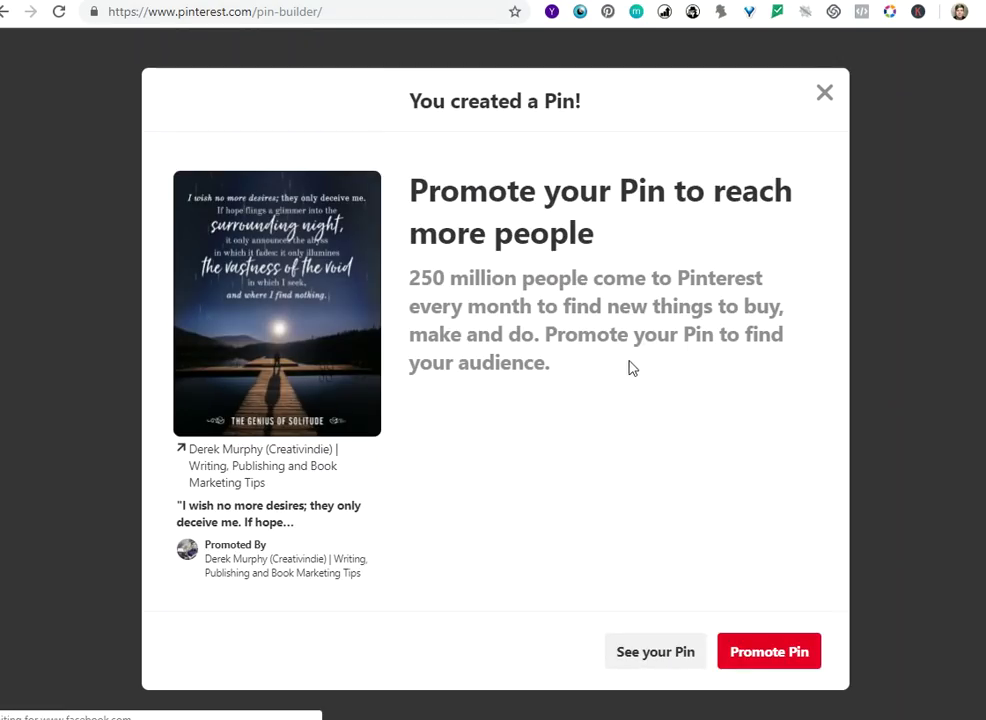
{"action": "left_click", "coordinate": [829, 99]}
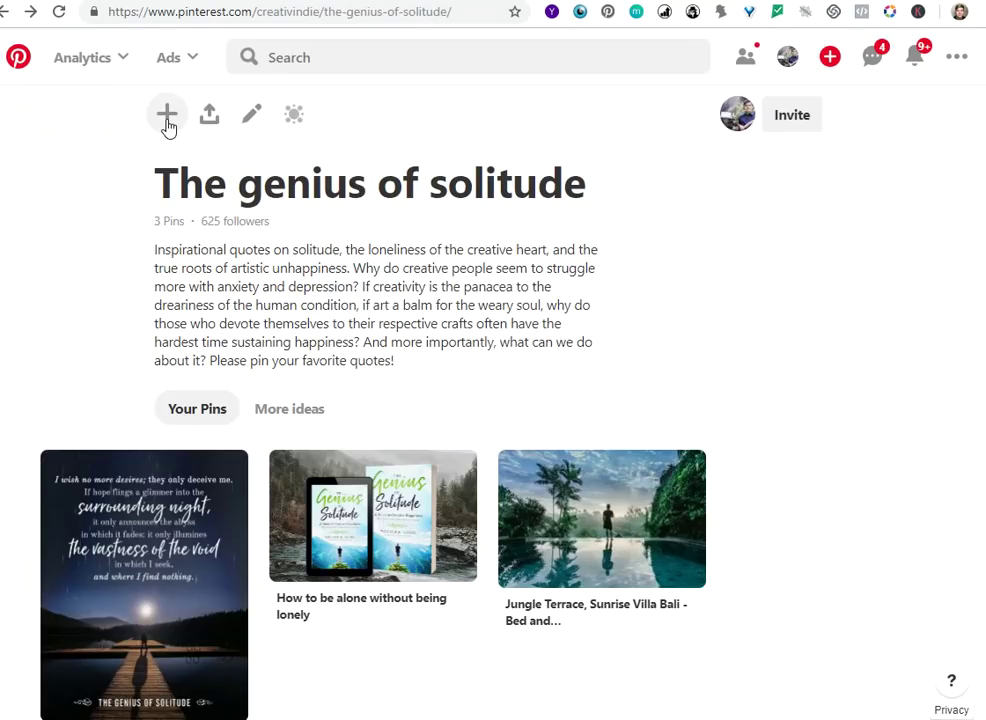
- Create another pin from the board using the blog post's "throwing her soul open" quote image, titled "Throwing her soul open"
{"action": "left_click", "coordinate": [167, 125]}
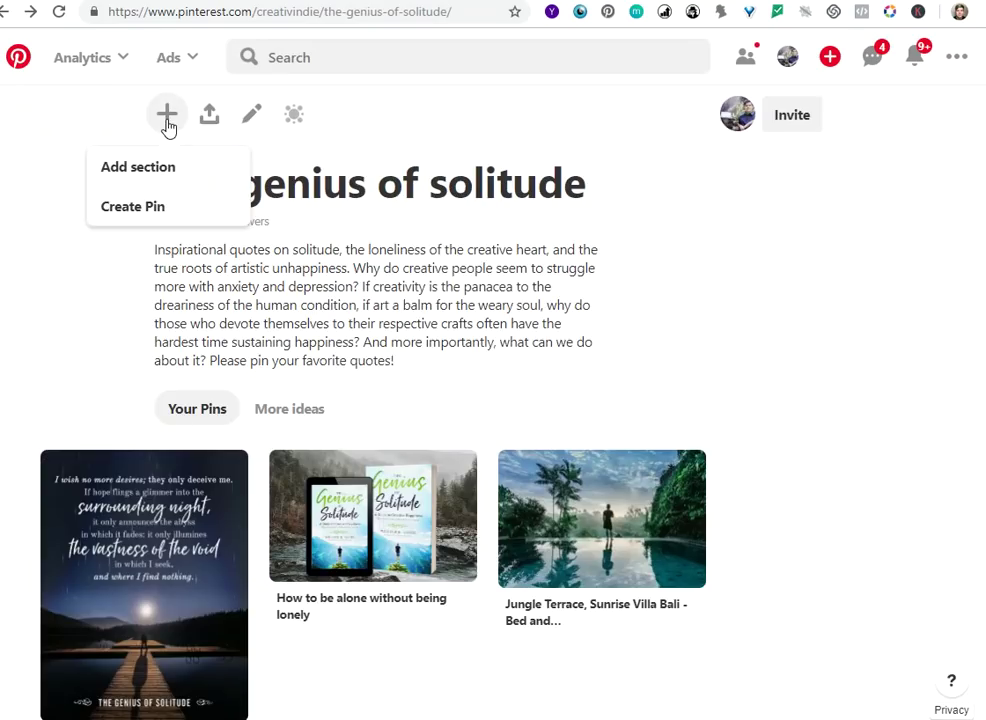
{"action": "left_click", "coordinate": [148, 210]}
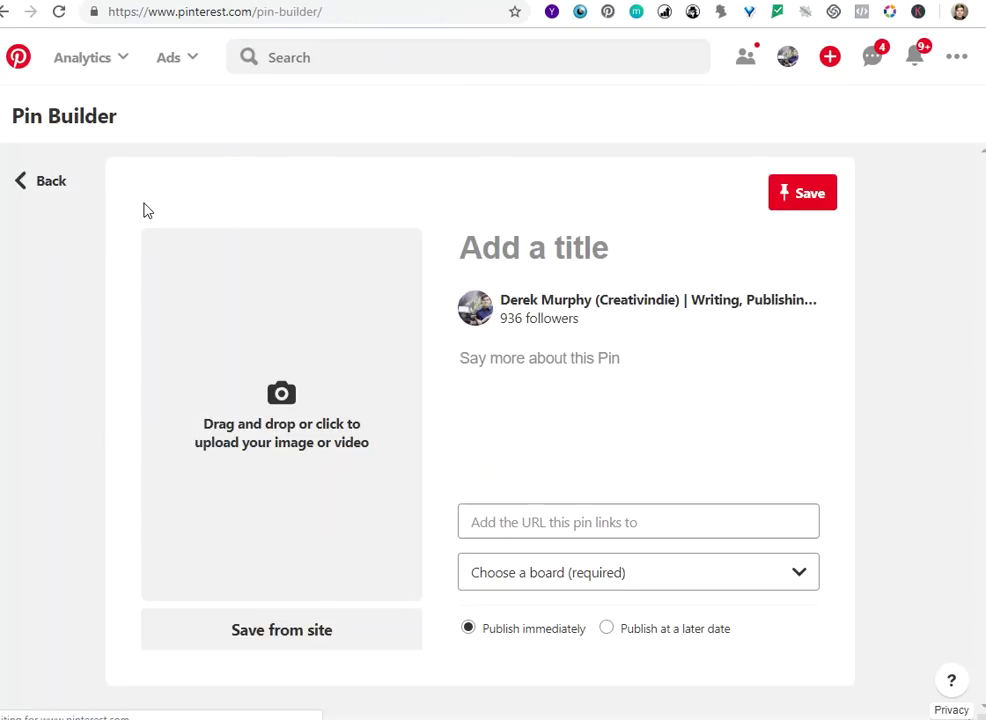
{"action": "left_click", "coordinate": [308, 637]}
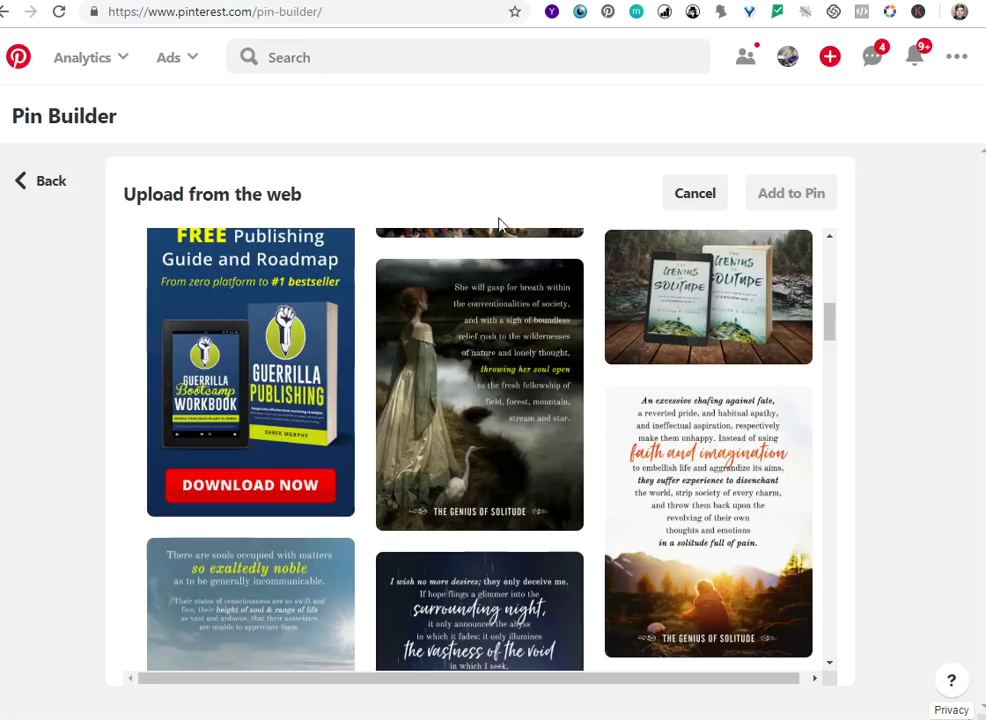
{"action": "mouse_move", "coordinate": [835, 357]}
{"action": "left_mouse_down"}
{"action": "mouse_move", "coordinate": [832, 323]}
{"action": "mouse_move", "coordinate": [833, 345]}
{"action": "left_mouse_up"}
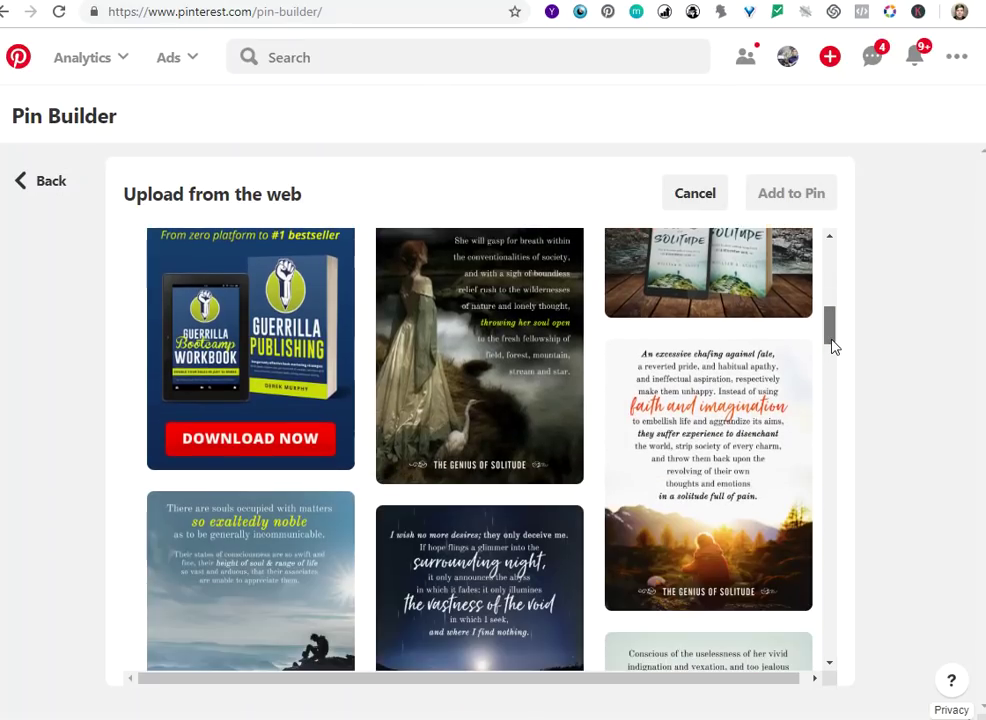
{"action": "left_click", "coordinate": [506, 405]}
{"action": "left_click", "coordinate": [772, 197]}
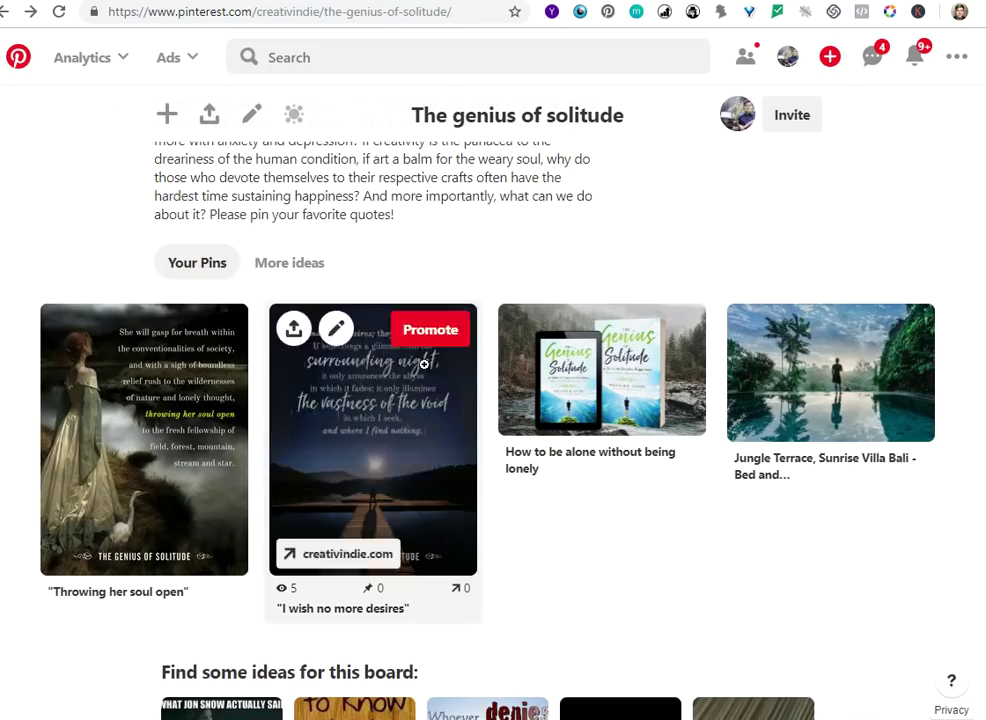
- Open the "Throwing her soul open" pin and expand its full description
{"action": "left_click", "coordinate": [150, 398]}
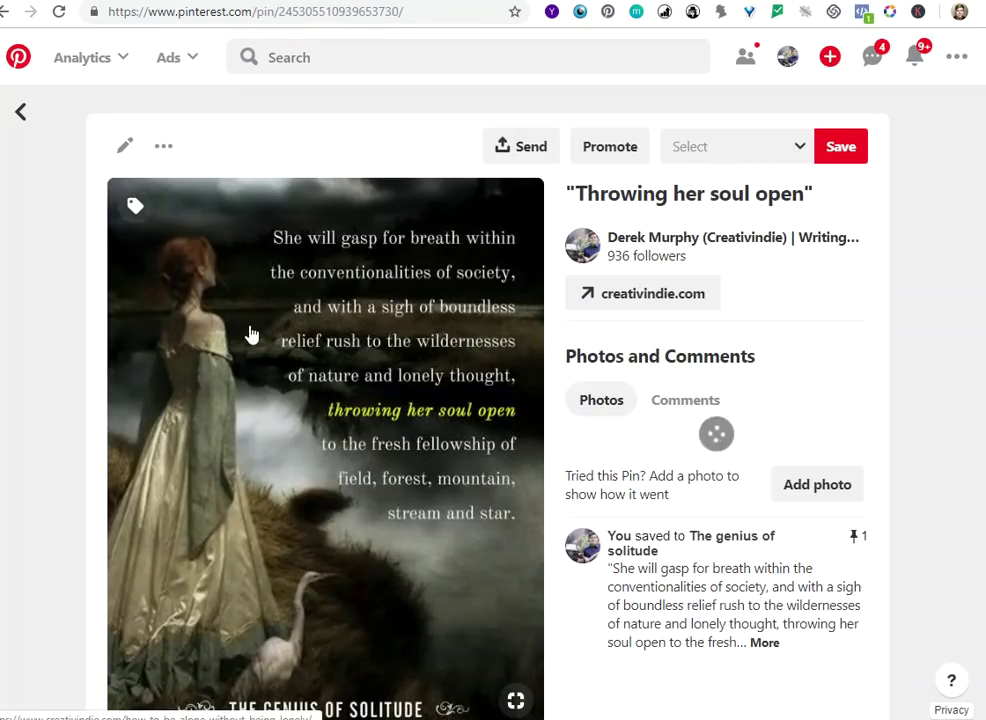
{"action": "scroll", "coordinate": [706, 502], "scroll_direction": "down", "scroll_amount": 1}
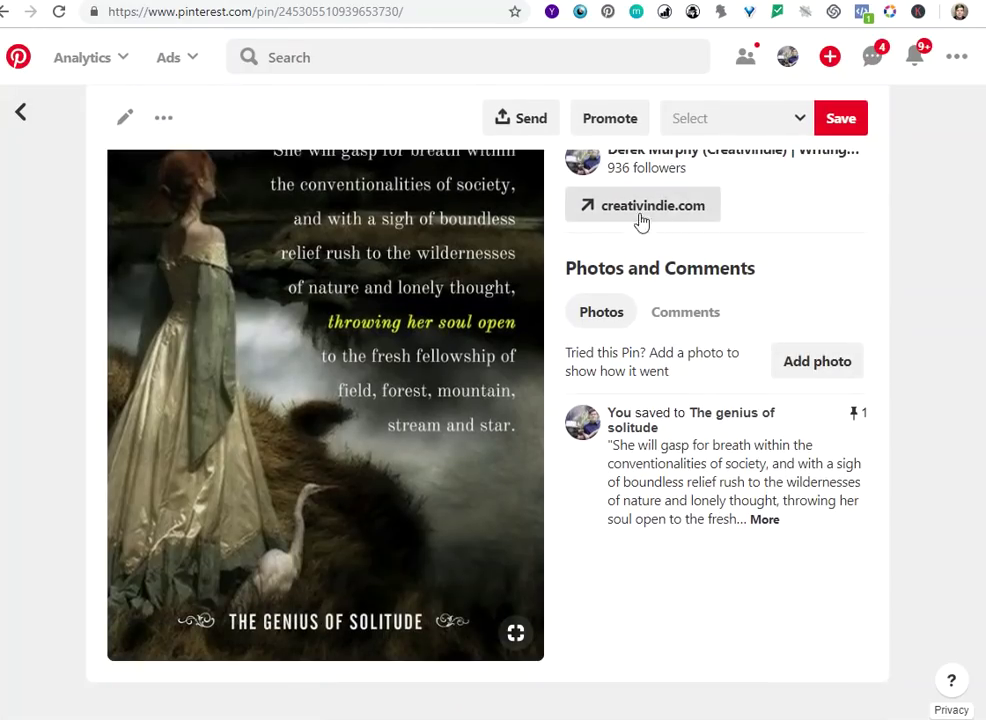
{"action": "left_click", "coordinate": [766, 520]}
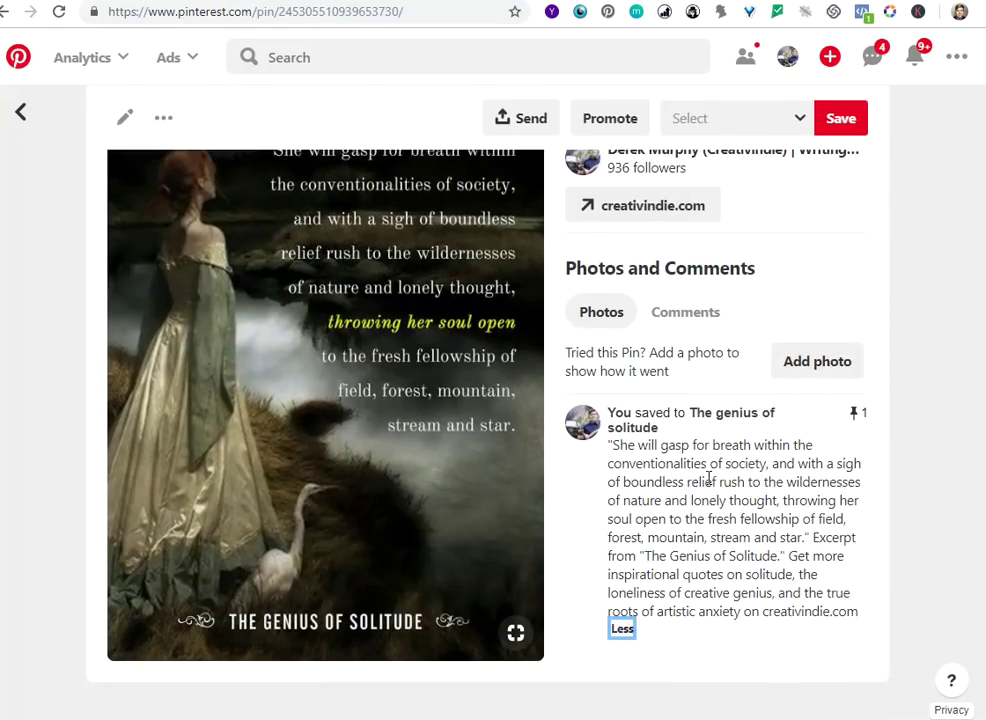
{"action": "scroll", "coordinate": [690, 520], "scroll_direction": "down", "scroll_amount": 1}
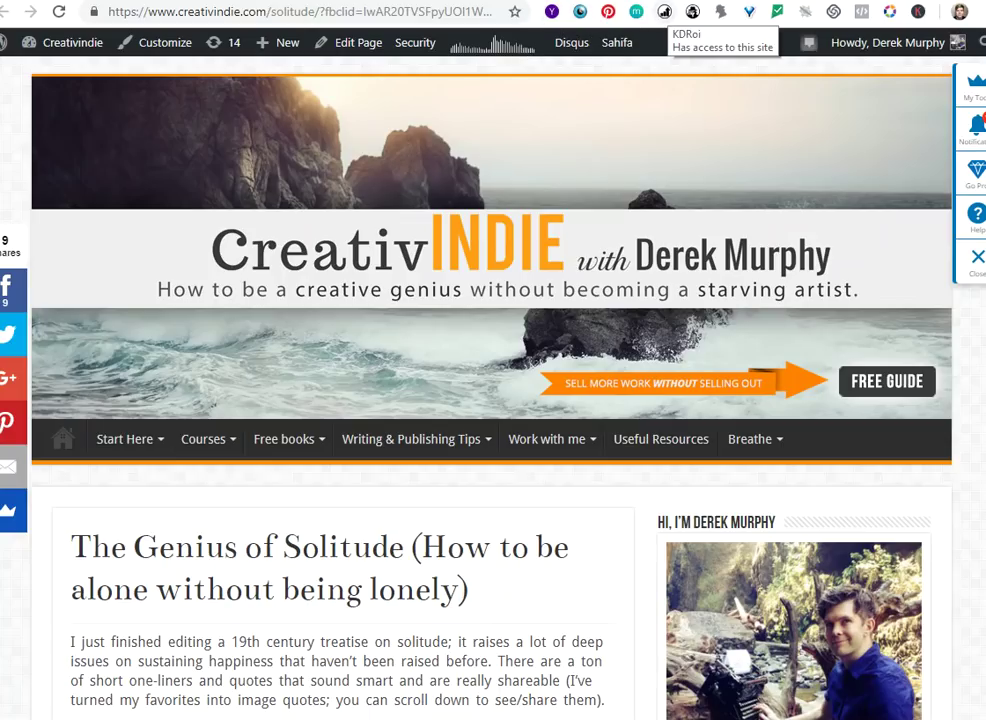
- From the creativindie.com/solitude page, save the "Creative Art" quote image to the board "The genius of solitude"
{"action": "left_click", "coordinate": [610, 13]}
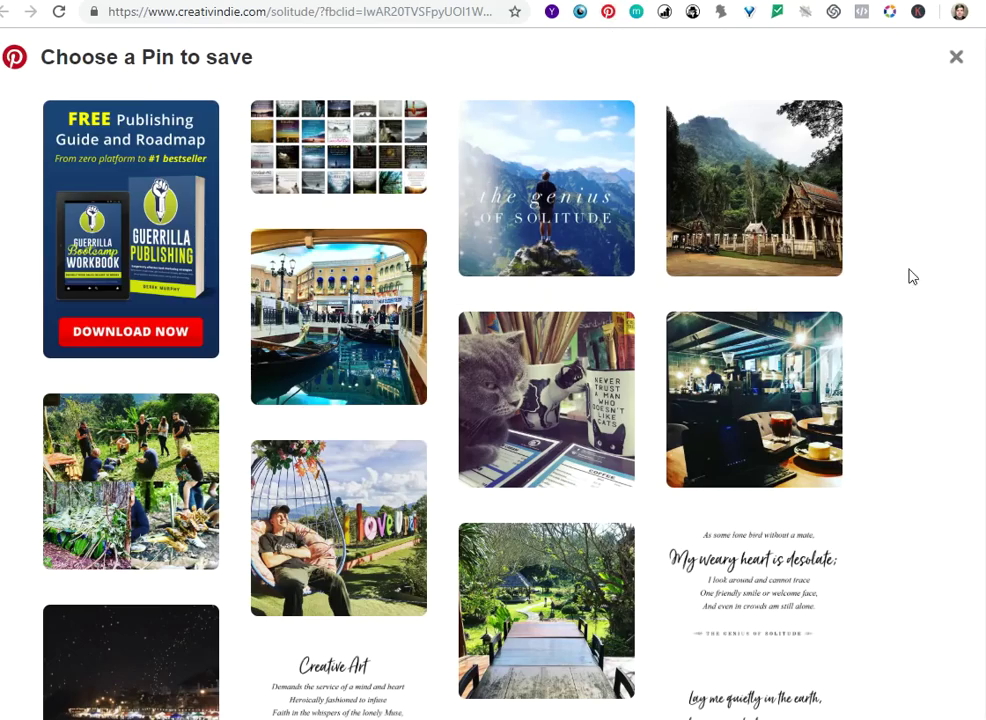
{"action": "scroll", "coordinate": [815, 307], "scroll_direction": "down", "scroll_amount": 1}
{"action": "scroll", "coordinate": [623, 330], "scroll_direction": "down", "scroll_amount": 5}
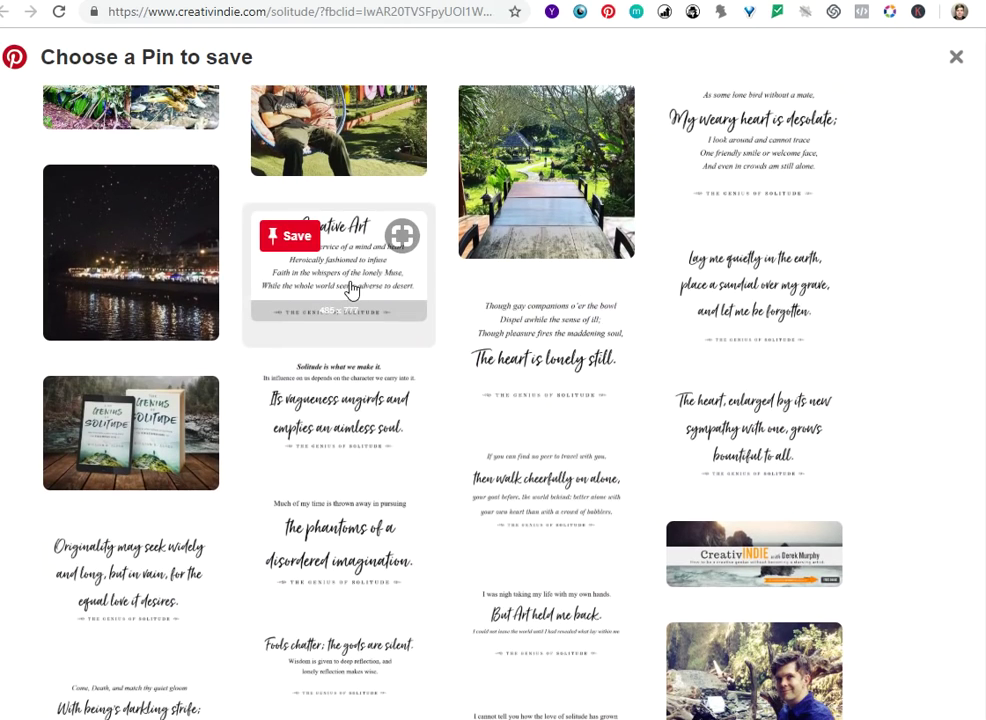
{"action": "left_click", "coordinate": [347, 291]}
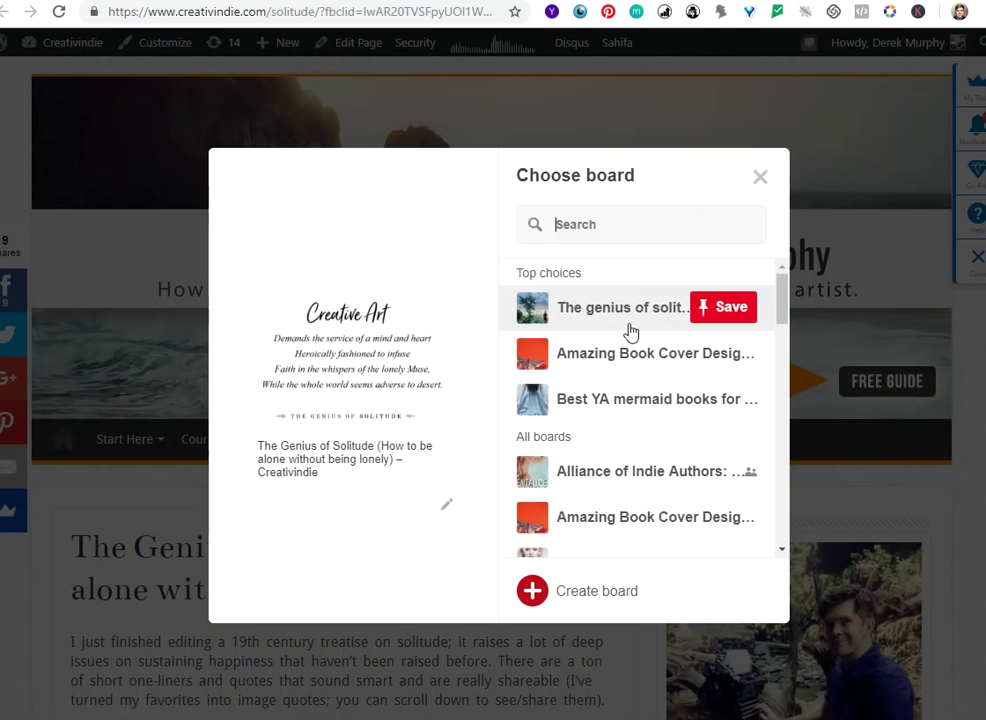
{"action": "left_click", "coordinate": [727, 308]}
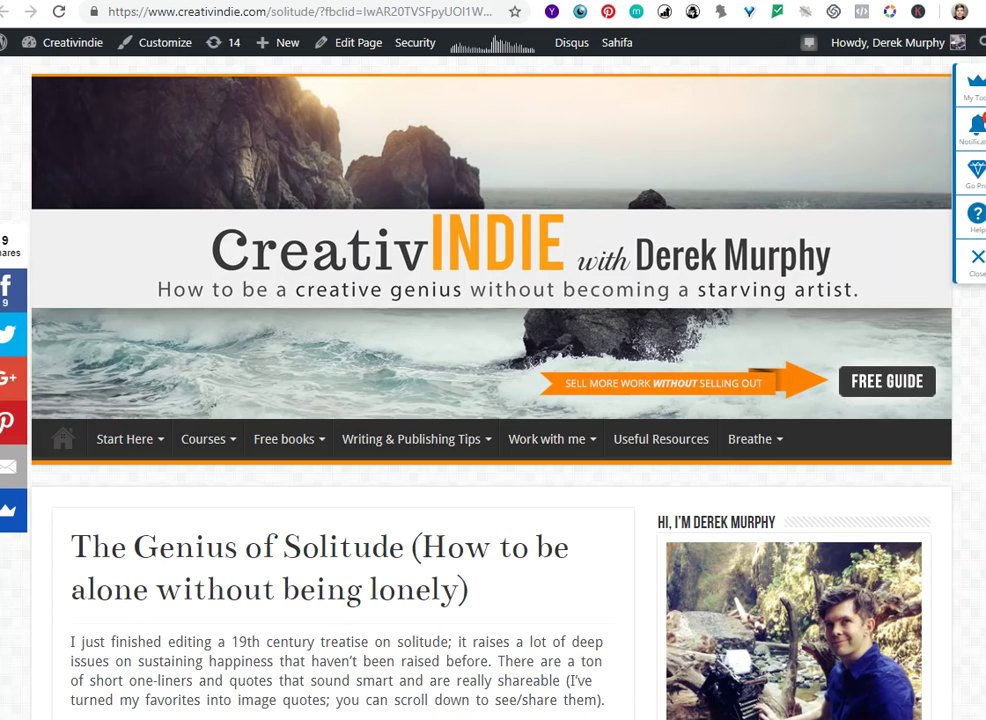
- Save the "My weary heart is desolate" quote image from the same blog page to "The genius of solitude" board
{"action": "left_click", "coordinate": [607, 12]}
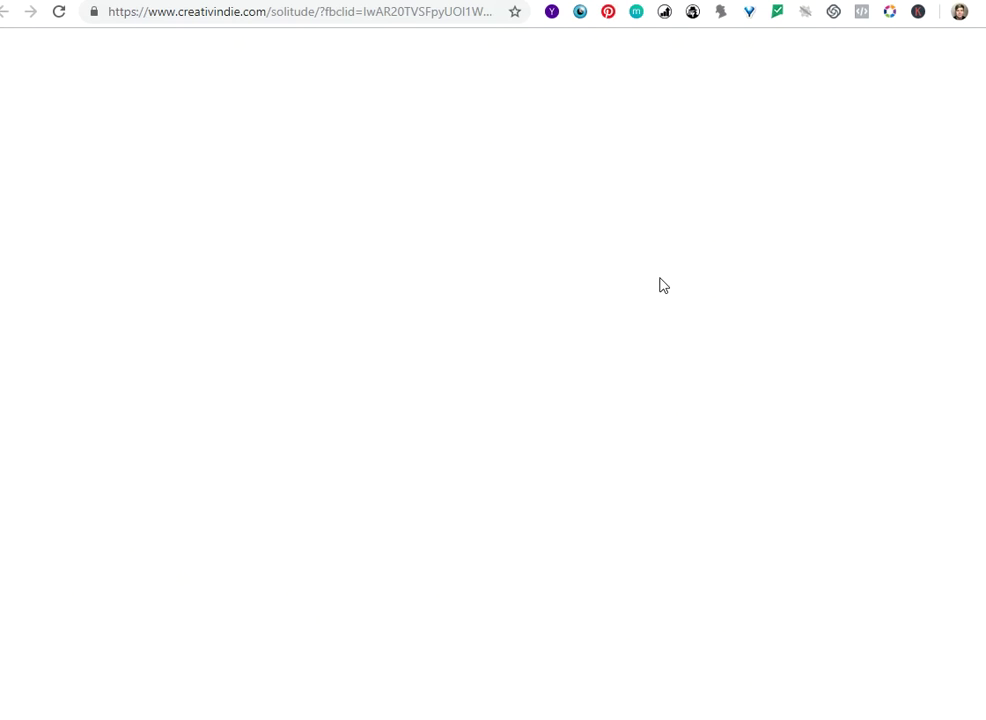
{"action": "scroll", "coordinate": [615, 360], "scroll_direction": "down", "scroll_amount": 5}
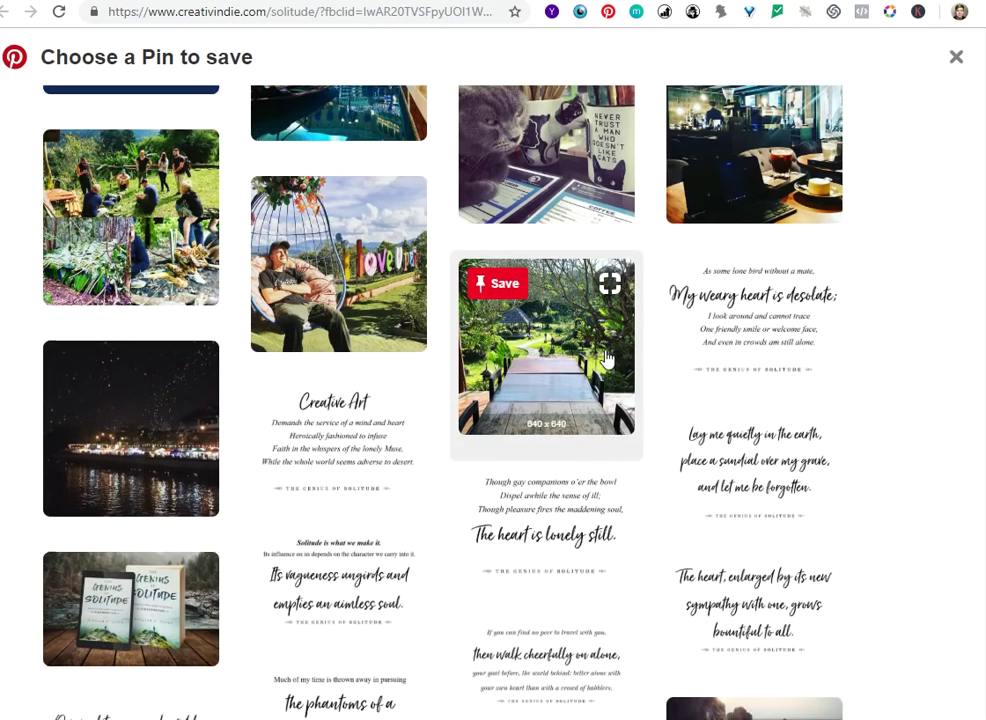
{"action": "left_click", "coordinate": [753, 310]}
{"action": "left_click", "coordinate": [725, 307]}
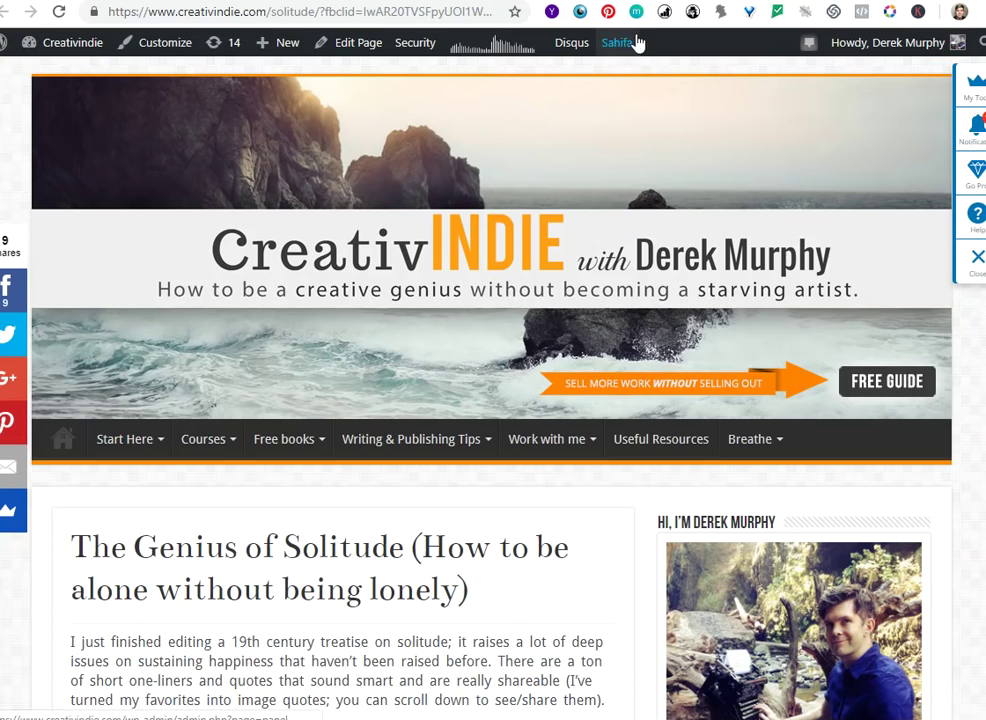
- Reload the creativindie.com/solitude page and save its "The heart is lonely still" quote image to the board "The genius of solitude"
{"action": "key", "text": "F5"}
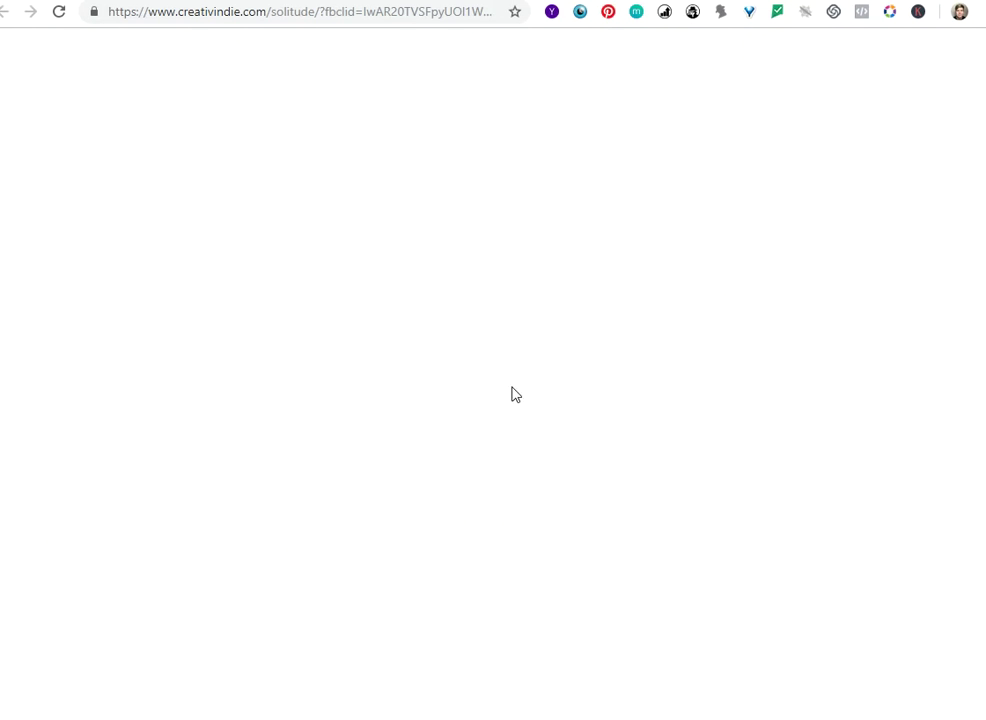
{"action": "scroll", "coordinate": [545, 491], "scroll_direction": "down", "scroll_amount": 5}
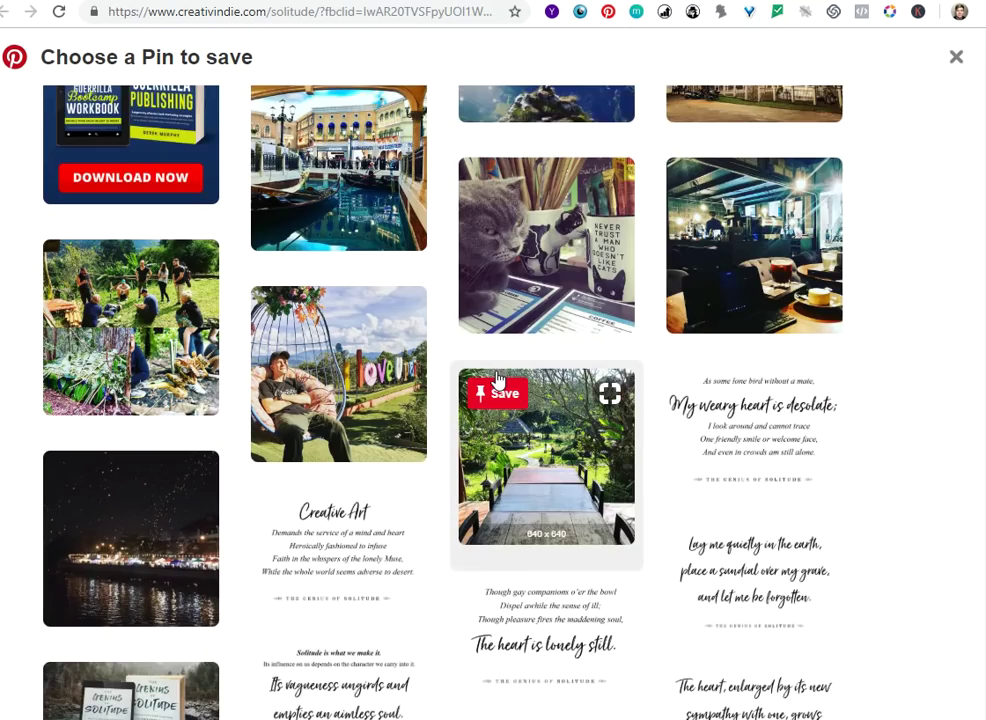
{"action": "left_click", "coordinate": [545, 488]}
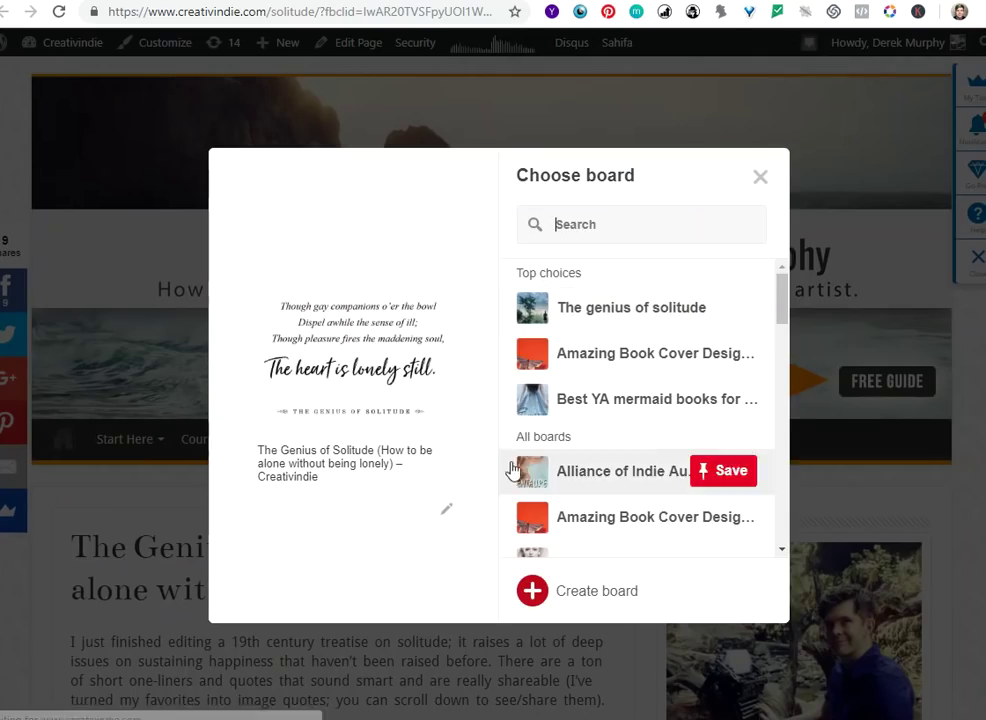
{"action": "left_click", "coordinate": [612, 314]}
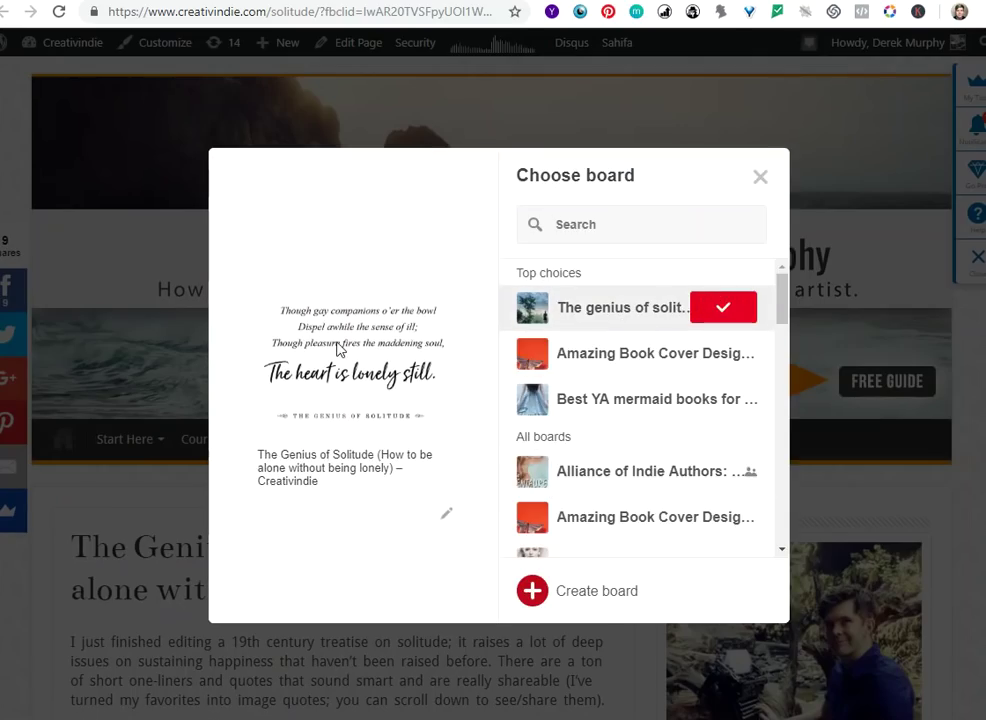
{"action": "left_click", "coordinate": [737, 594]}
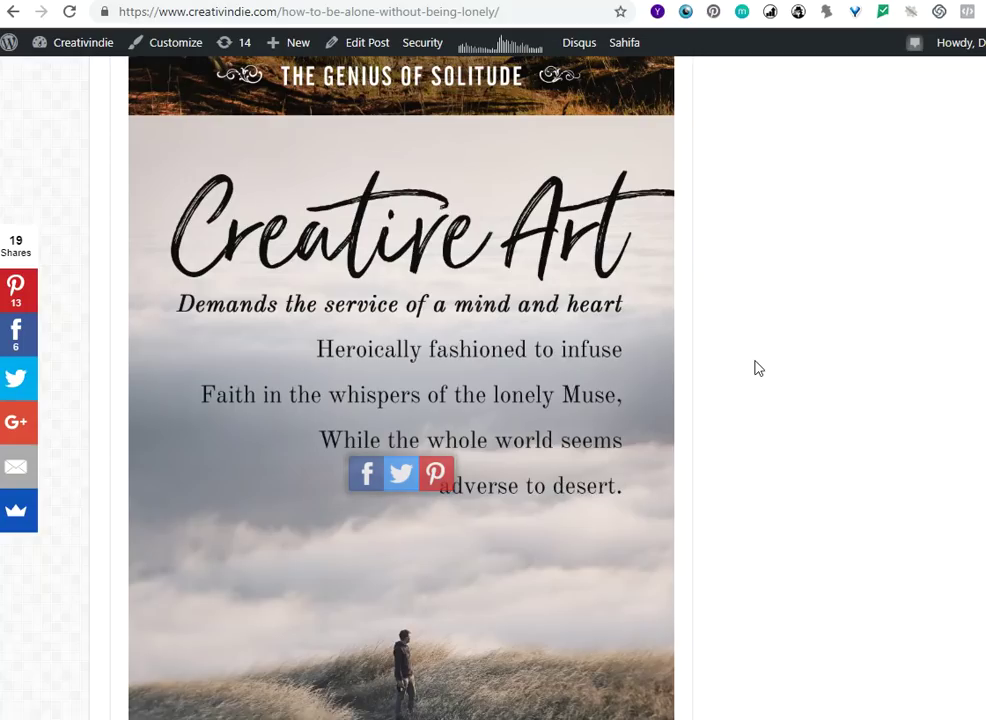
- From the how-to-be-alone-without-being-lonely post, save the "Nothing can be more blessedly solacing" quote image to the board "The genius of solitude"
{"action": "scroll", "coordinate": [755, 368], "scroll_direction": "up", "scroll_amount": 3}
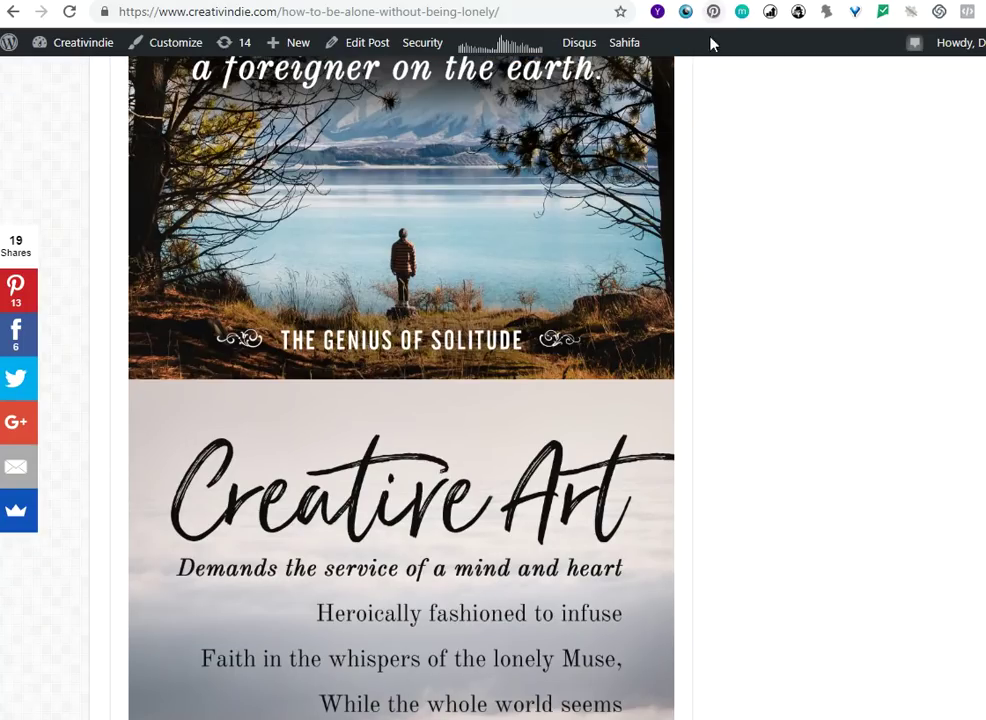
{"action": "scroll", "coordinate": [519, 330], "scroll_direction": "down", "scroll_amount": 6}
{"action": "scroll", "coordinate": [519, 345], "scroll_direction": "down", "scroll_amount": 4}
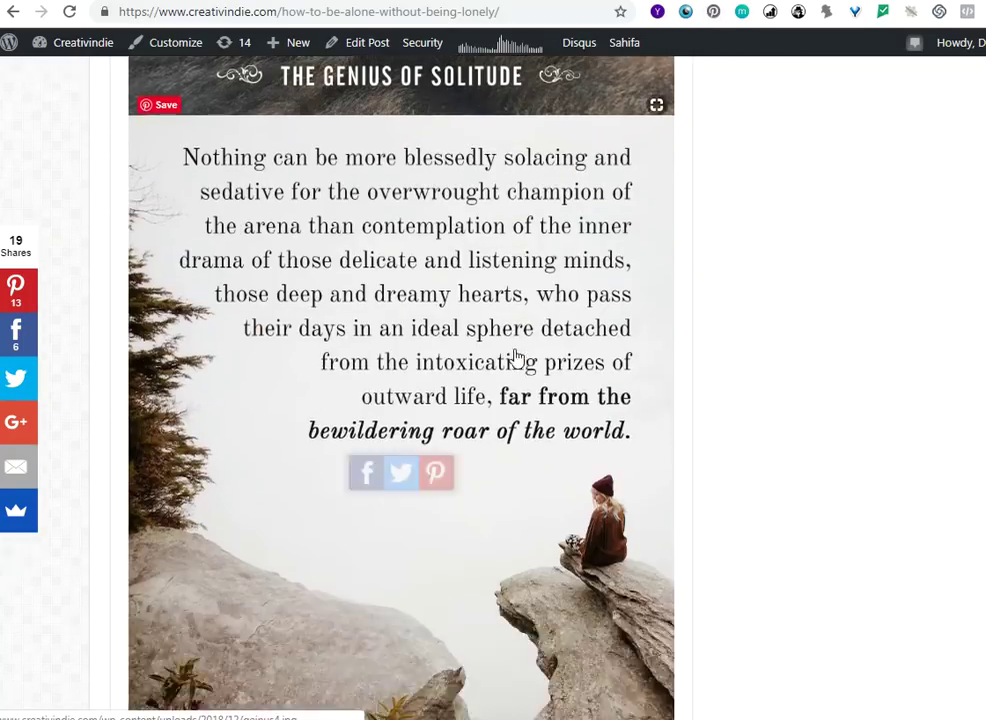
{"action": "left_click", "coordinate": [437, 397]}
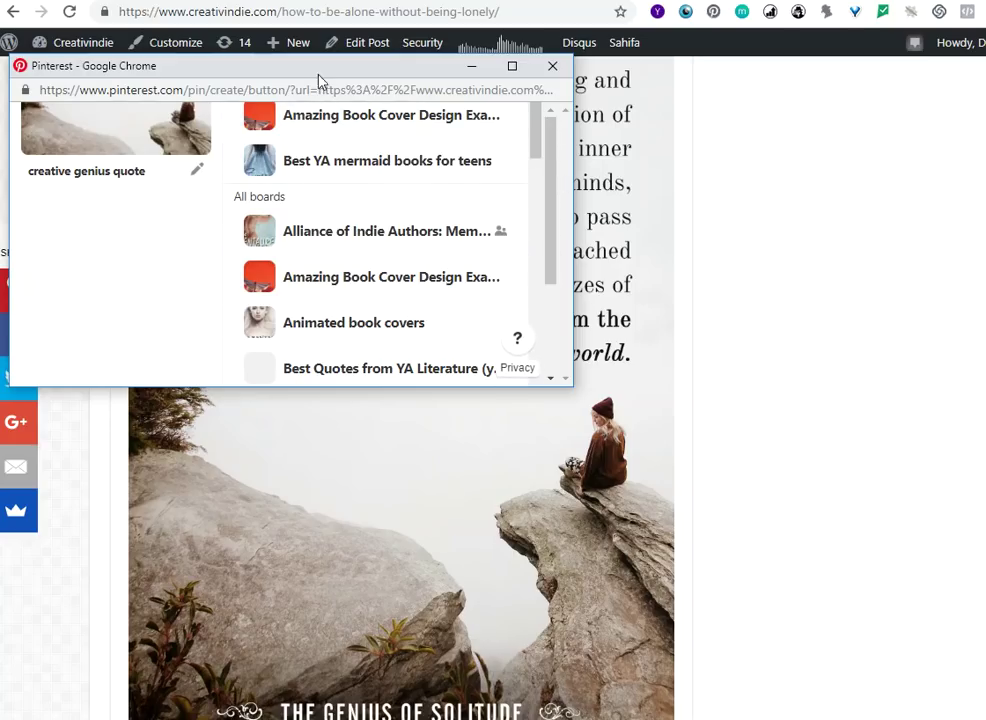
{"action": "scroll", "coordinate": [357, 230], "scroll_direction": "down", "scroll_amount": 2}
{"action": "scroll", "coordinate": [357, 230], "scroll_direction": "up", "scroll_amount": 2}
{"action": "left_click_drag", "start_coordinate": [572, 385], "coordinate": [571, 719]}
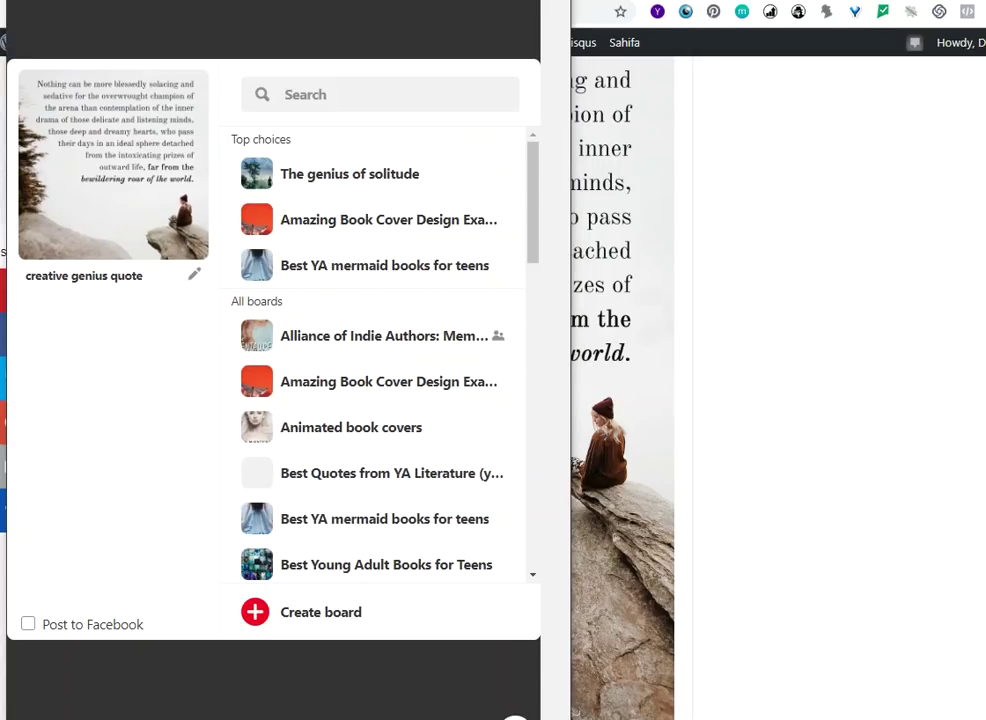
{"action": "left_click", "coordinate": [467, 173]}
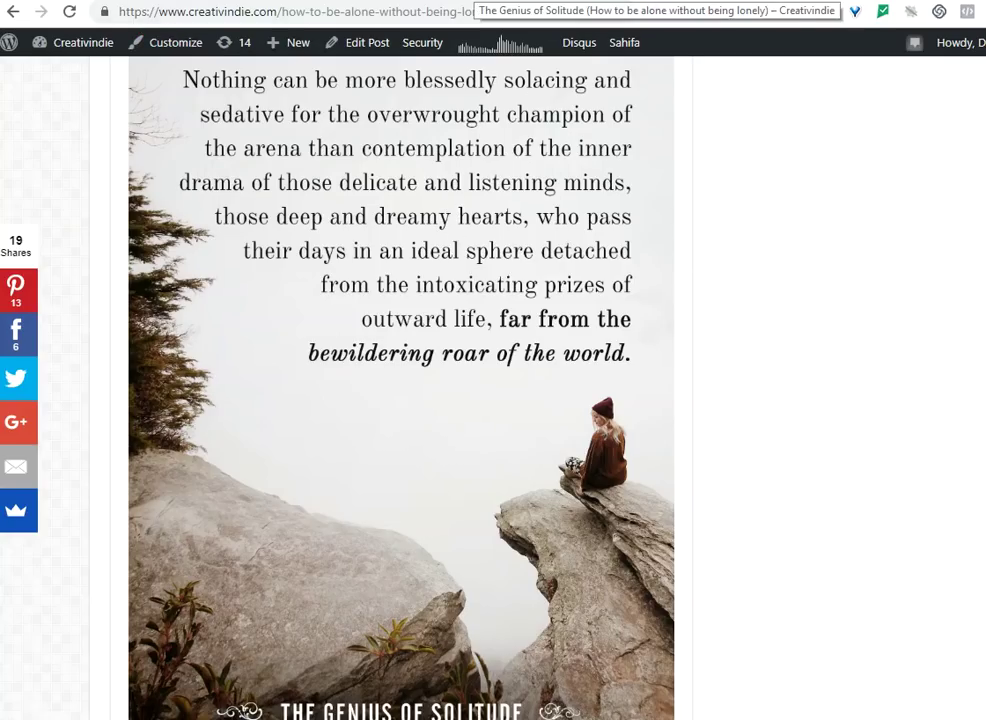
- Return to the creativindie.com/solitude page and save the "Lay me quietly in the earth" quote image to "The genius of solitude" board
{"action": "key", "text": "ctrl+Tab"}
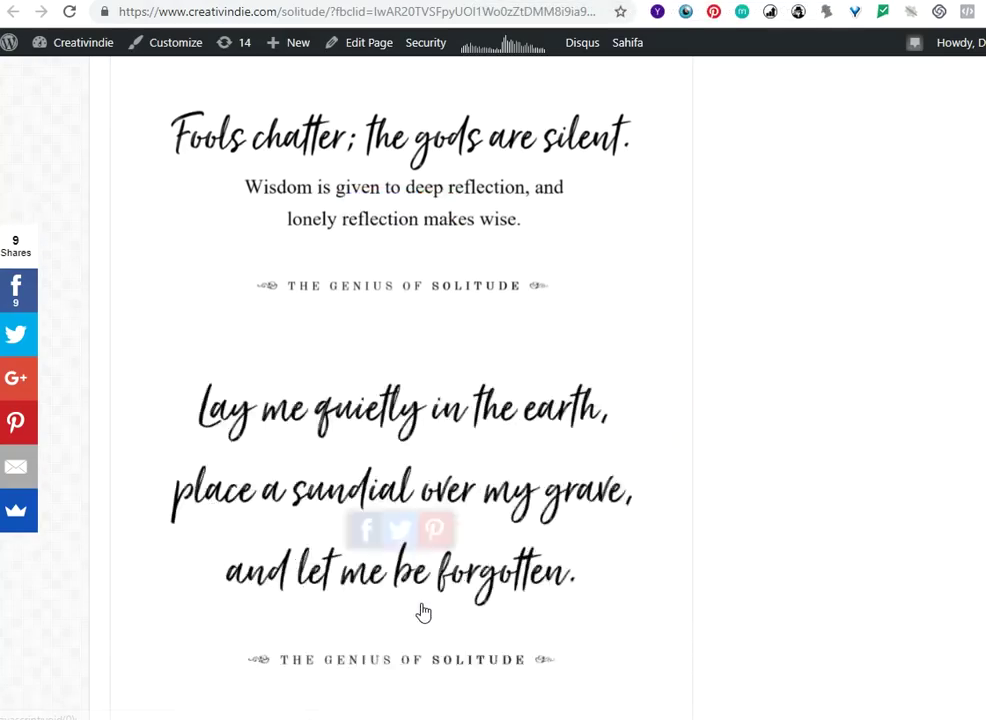
{"action": "scroll", "coordinate": [423, 612], "scroll_direction": "down", "scroll_amount": 2}
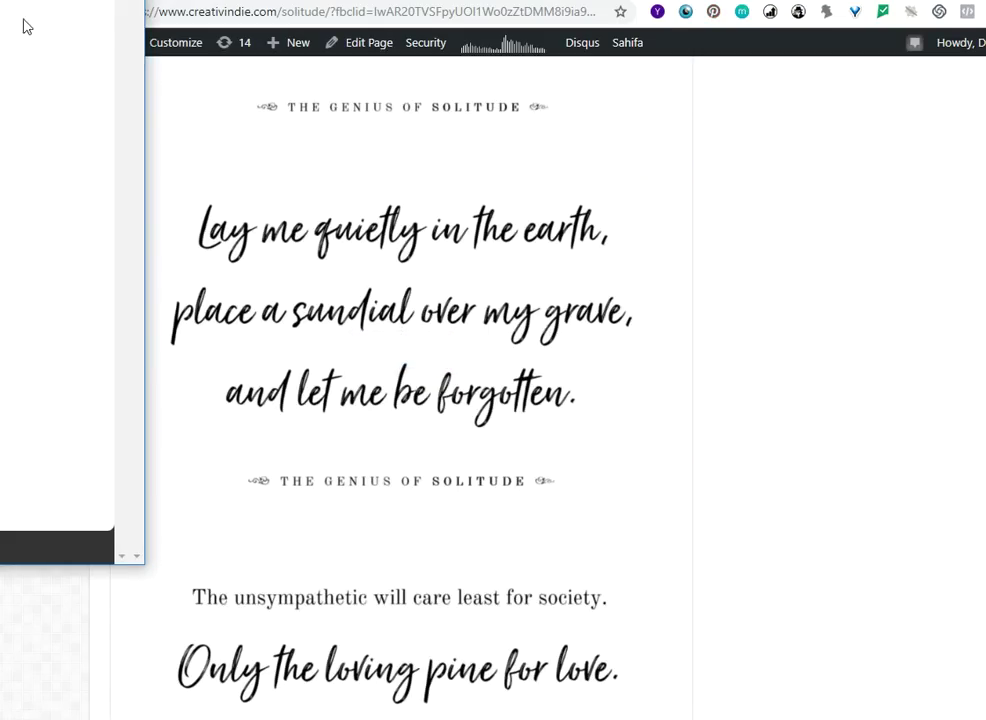
{"action": "left_click", "coordinate": [47, 65]}
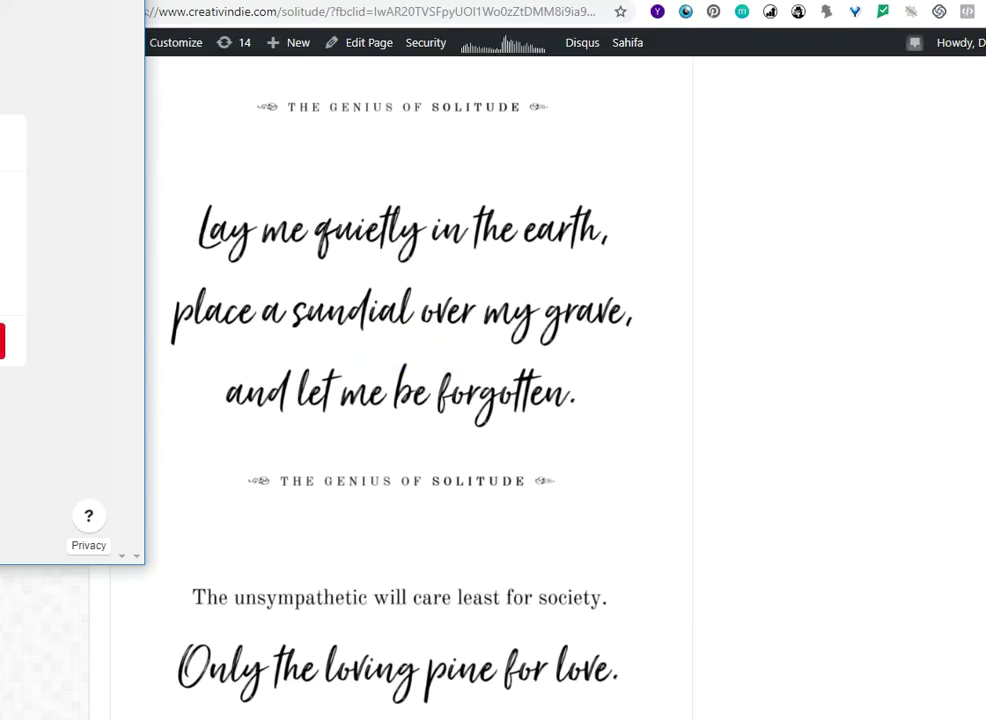
- Switch back to the how-to-be-alone-without-being-lonely post and save its "Why fret and rage?" quote image to "The genius of solitude" board
{"action": "left_click", "coordinate": [310, 2]}
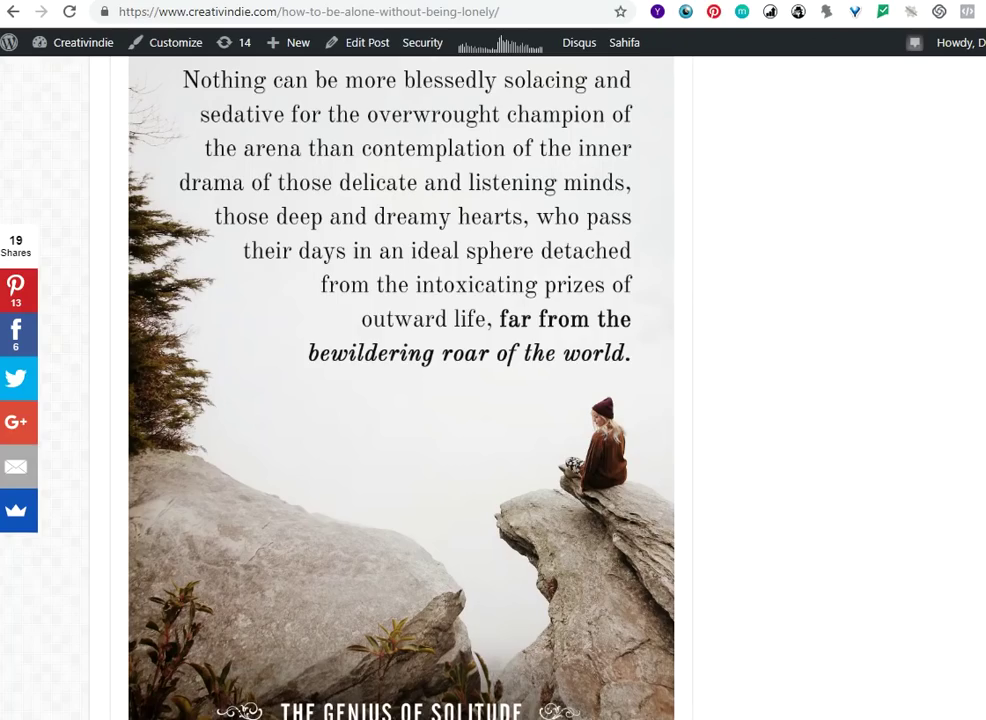
{"action": "scroll", "coordinate": [700, 320], "scroll_direction": "down", "scroll_amount": 7}
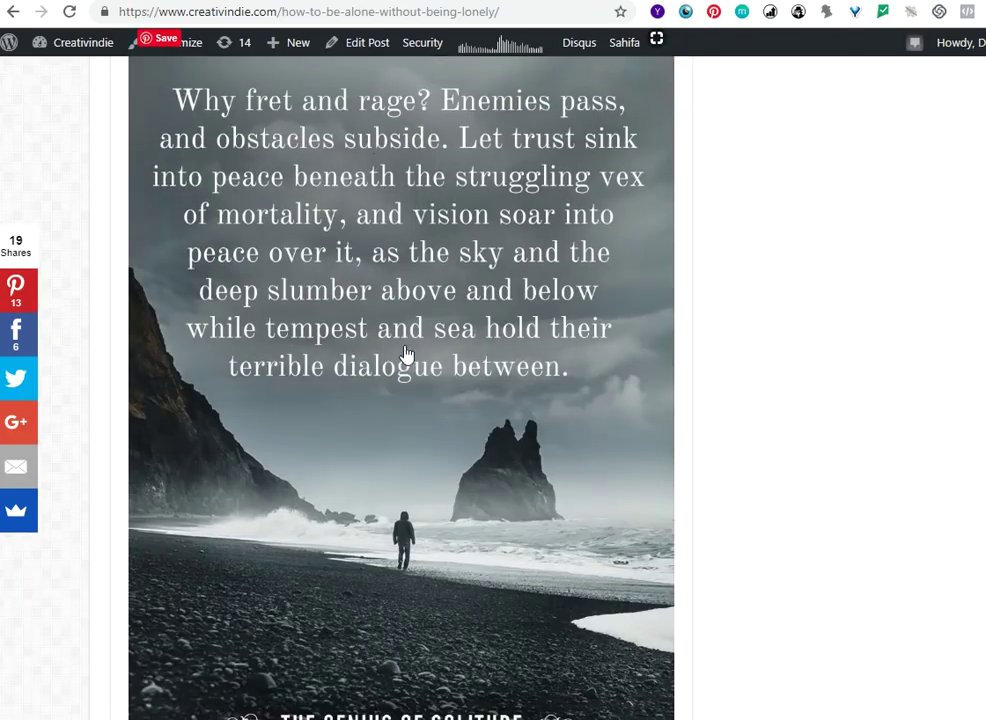
{"action": "left_click", "coordinate": [437, 408]}
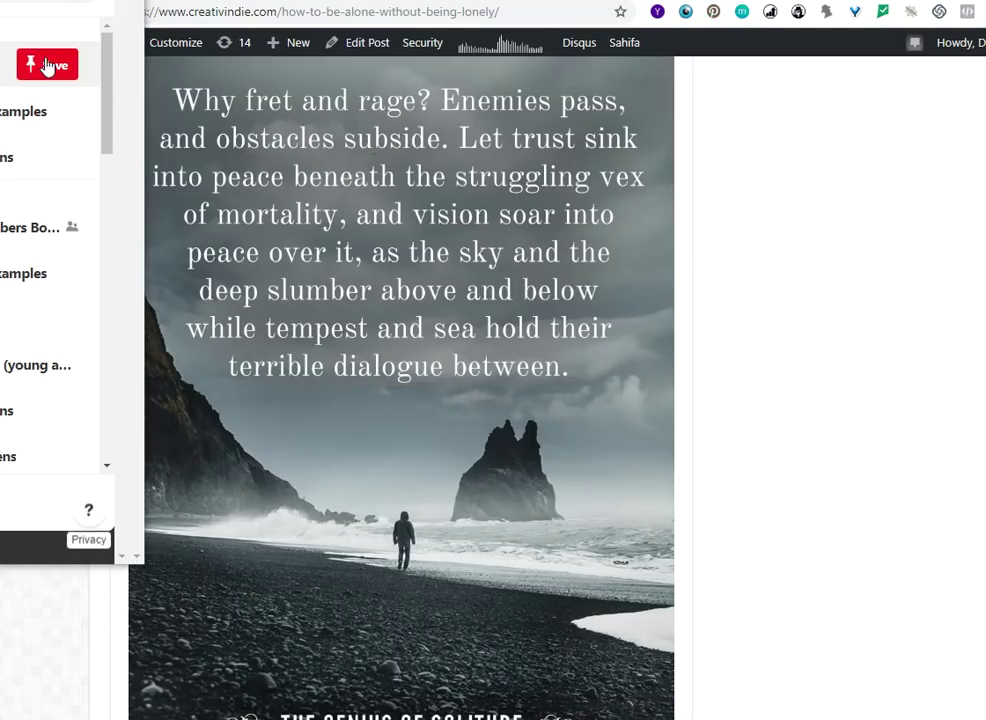
{"action": "left_click", "coordinate": [45, 42]}
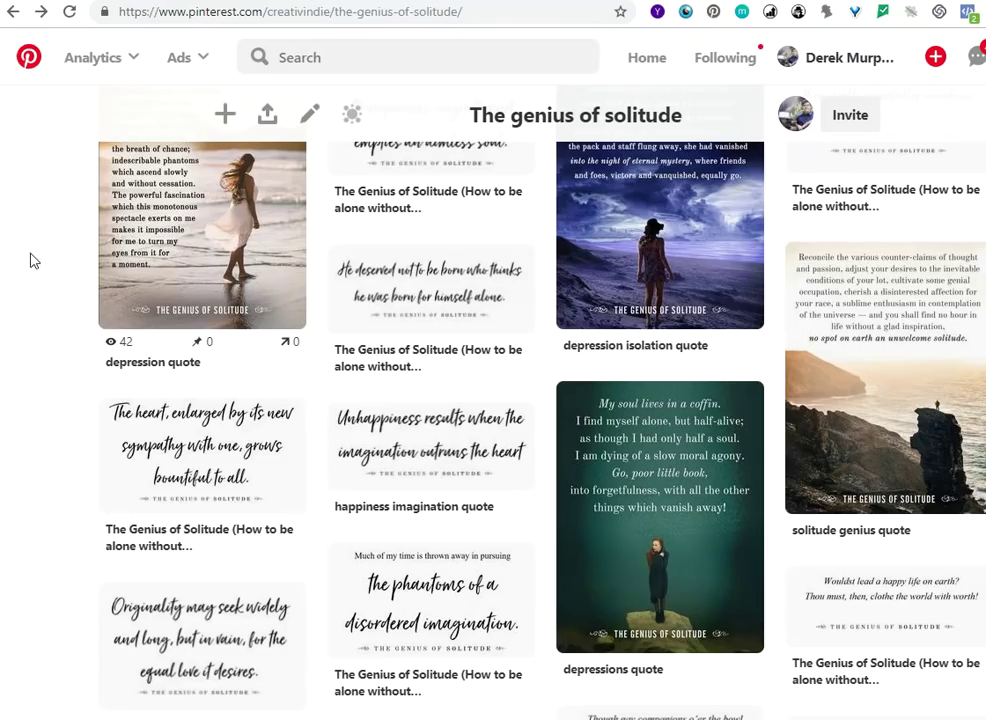
- Reload the Pinterest board, open the "Lay me quietly in the earth" pin to check its description, and return to the board
{"action": "right_click", "coordinate": [30, 258]}
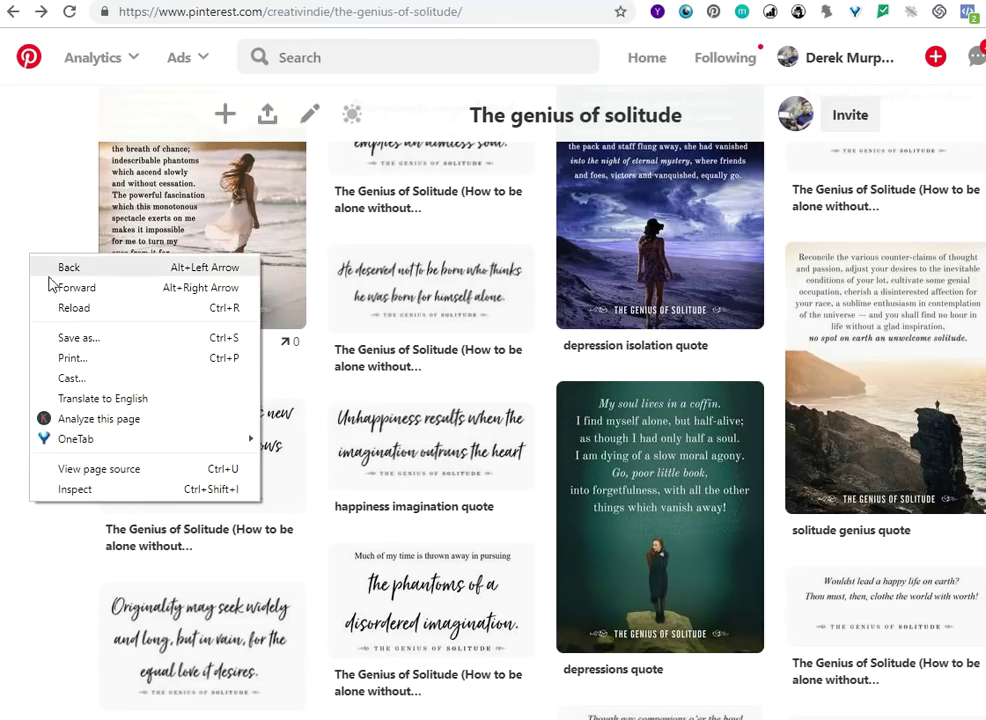
{"action": "left_click", "coordinate": [72, 308]}
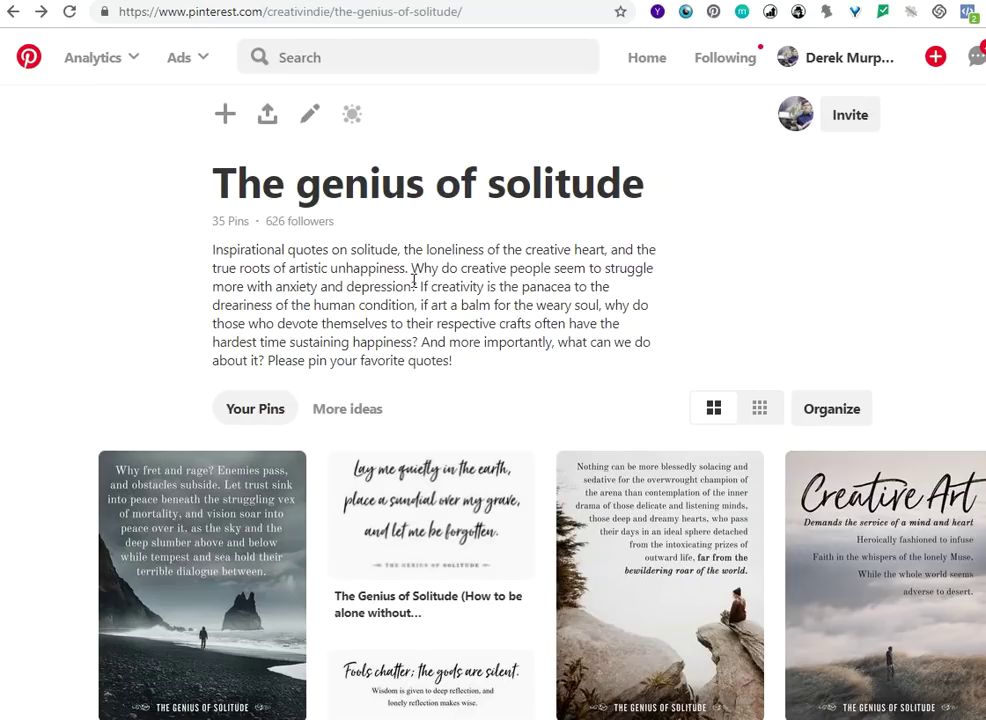
{"action": "scroll", "coordinate": [411, 273], "scroll_direction": "down", "scroll_amount": 3}
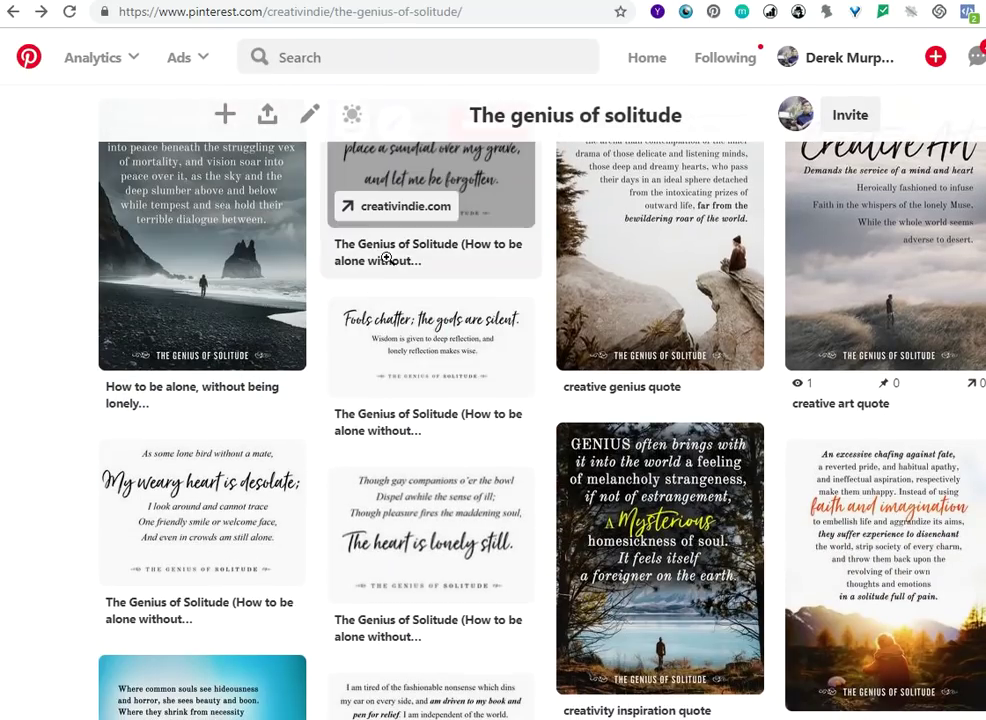
{"action": "scroll", "coordinate": [383, 262], "scroll_direction": "up", "scroll_amount": 1}
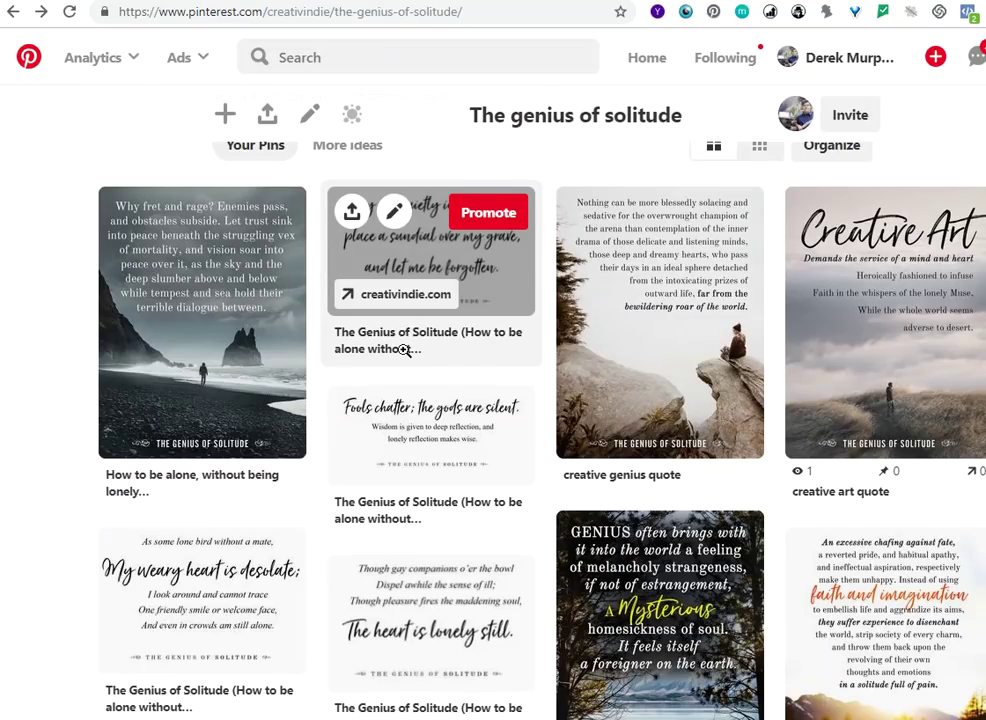
{"action": "left_click", "coordinate": [394, 343]}
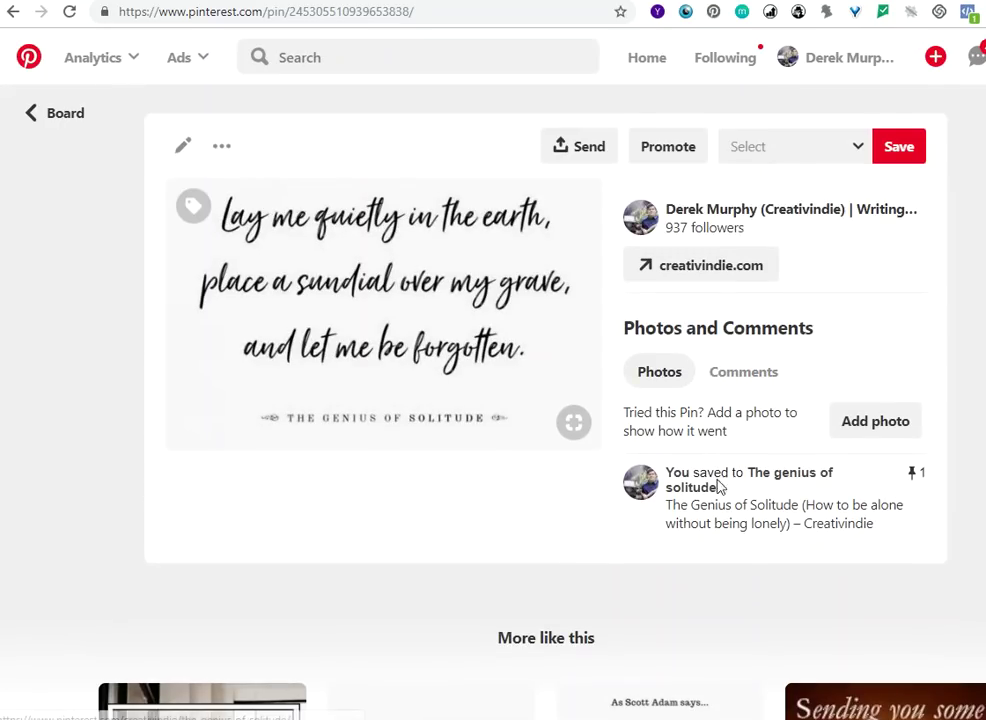
{"action": "key", "text": "alt+Left"}
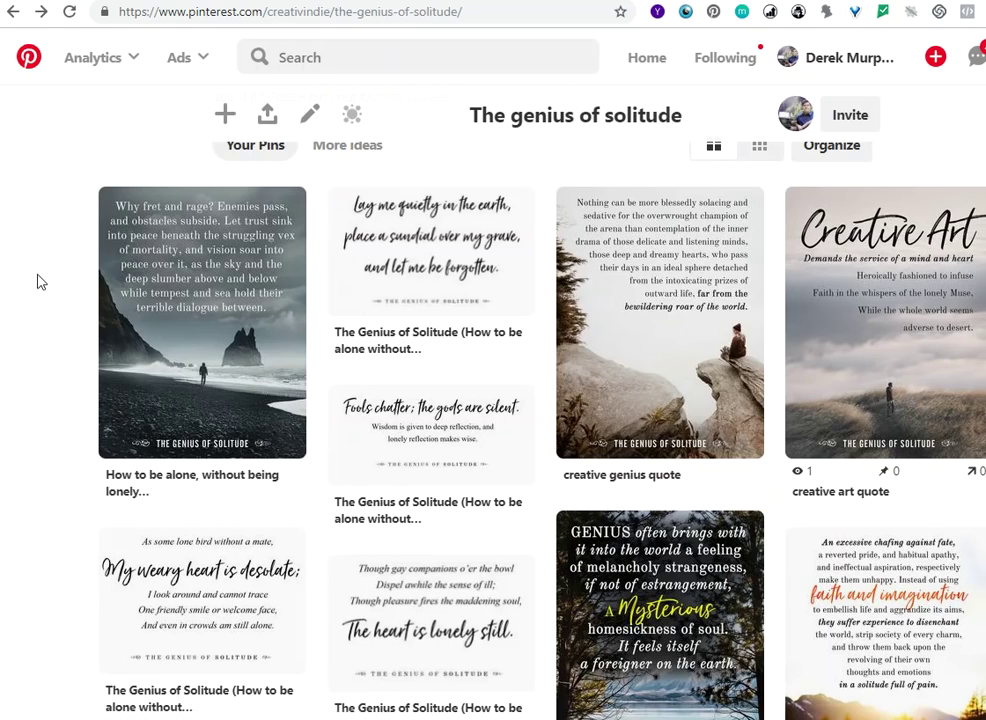
- Delete the duplicate "depression quote" pin, the "My soul was my first horizon" image, from the board
{"action": "scroll", "coordinate": [70, 330], "scroll_direction": "down", "scroll_amount": 14}
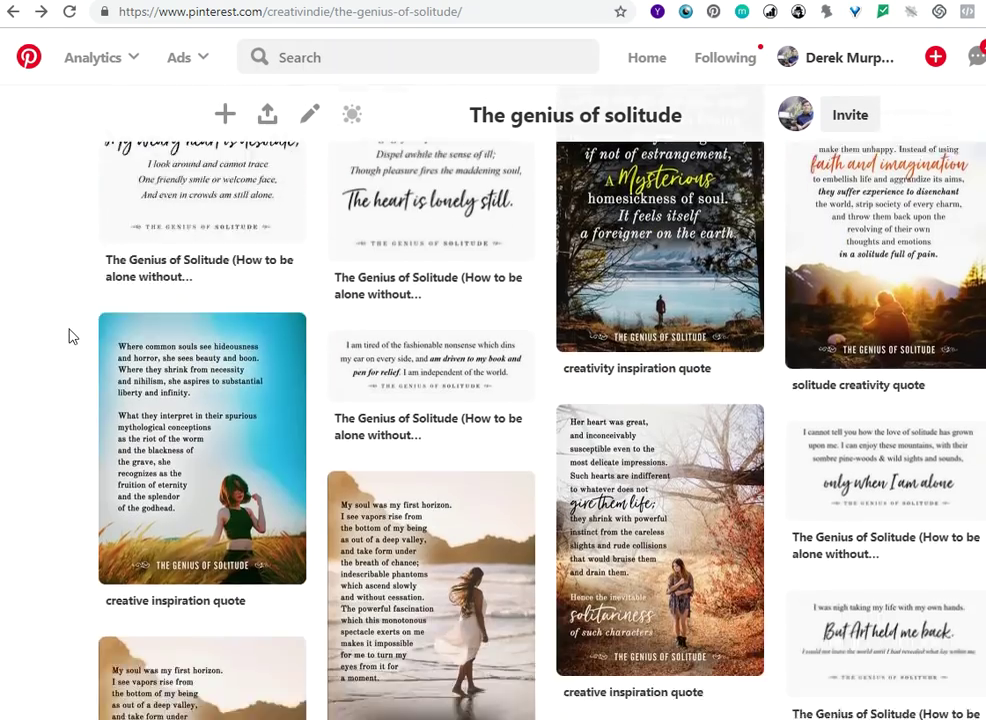
{"action": "scroll", "coordinate": [72, 340], "scroll_direction": "up", "scroll_amount": 4}
{"action": "scroll", "coordinate": [71, 340], "scroll_direction": "up", "scroll_amount": 4}
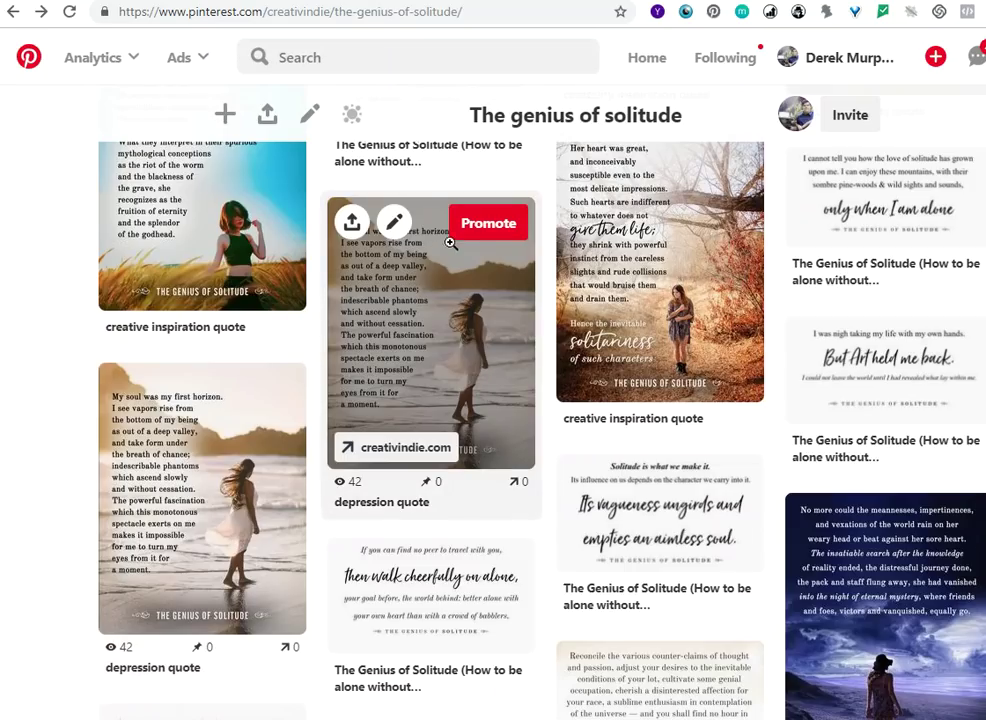
{"action": "left_click", "coordinate": [394, 222]}
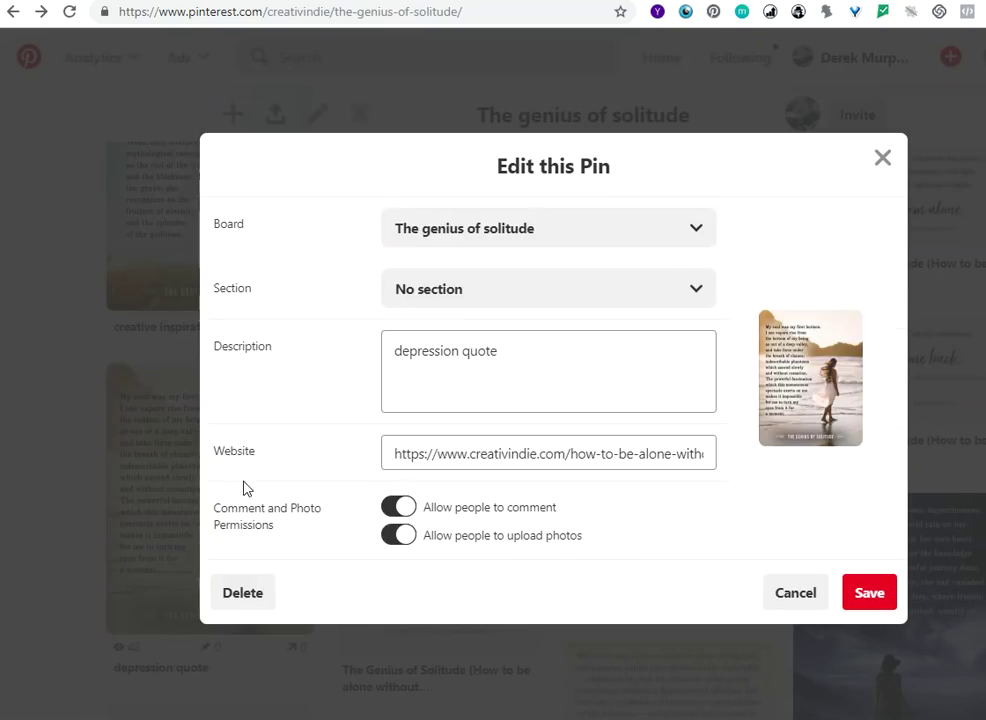
{"action": "left_click", "coordinate": [249, 592]}
{"action": "left_click", "coordinate": [671, 436]}
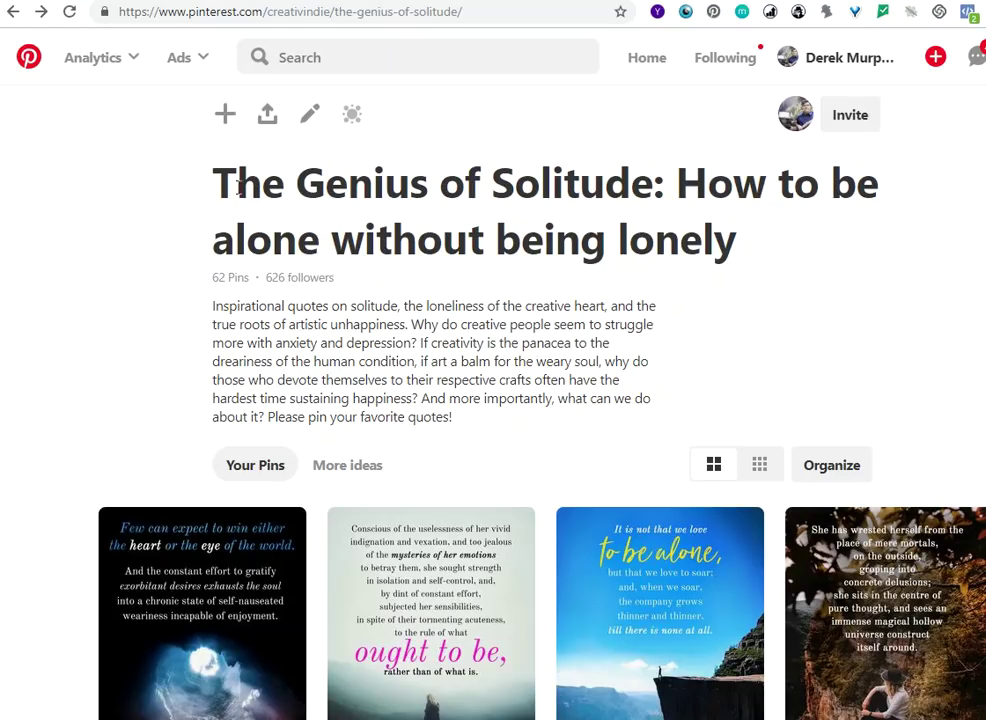
- Review the title, description and pins of the board "The Genius of Solitude: How to be alone without being lonely", including the "solitude depression" pin
{"action": "left_click_drag", "start_coordinate": [218, 180], "coordinate": [753, 249]}
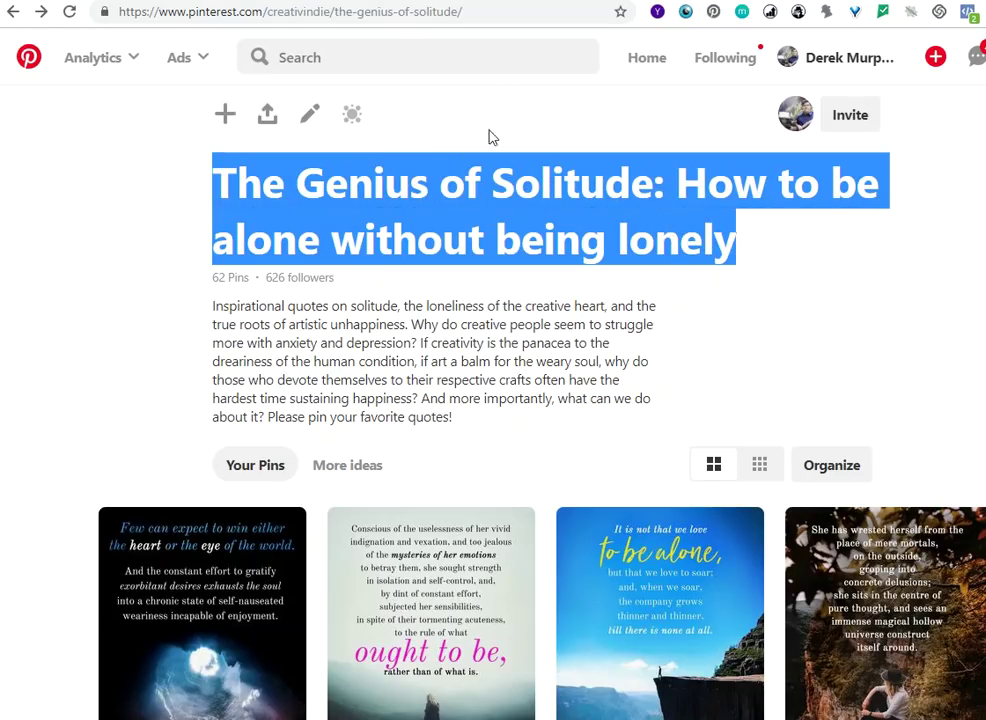
{"action": "left_click", "coordinate": [327, 339]}
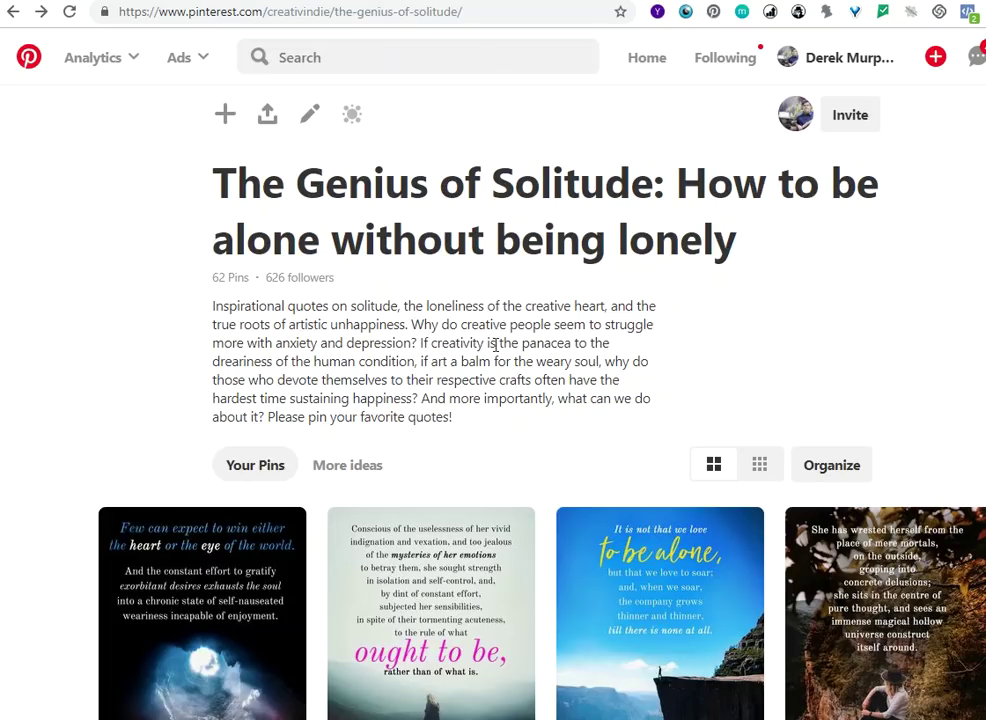
{"action": "scroll", "coordinate": [494, 341], "scroll_direction": "down", "scroll_amount": 5}
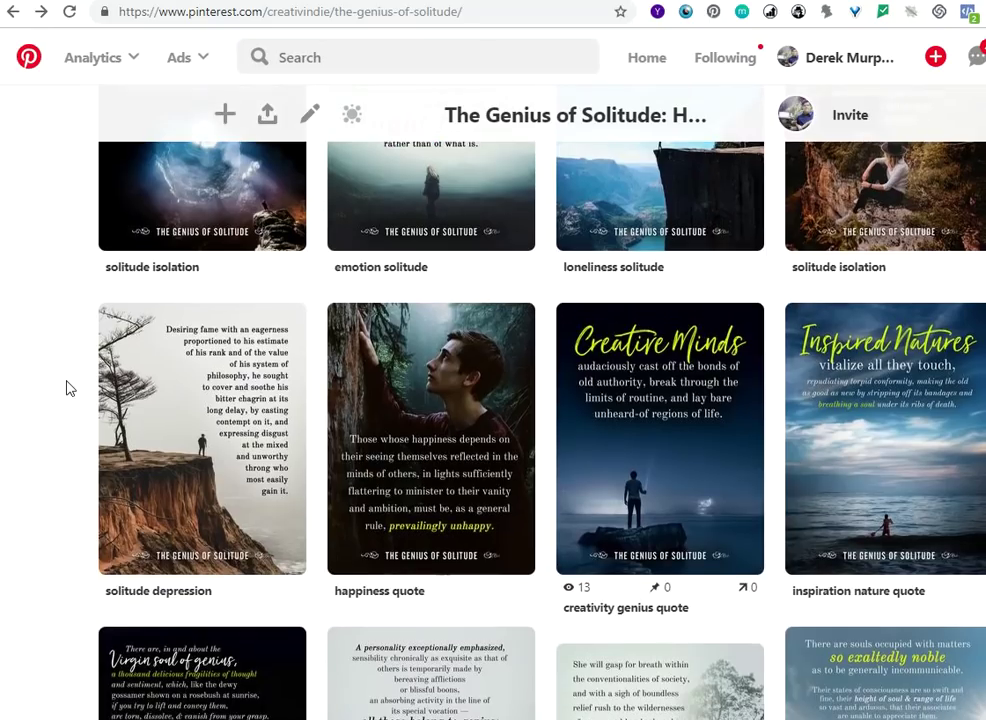
{"action": "scroll", "coordinate": [75, 400], "scroll_direction": "down", "scroll_amount": 1}
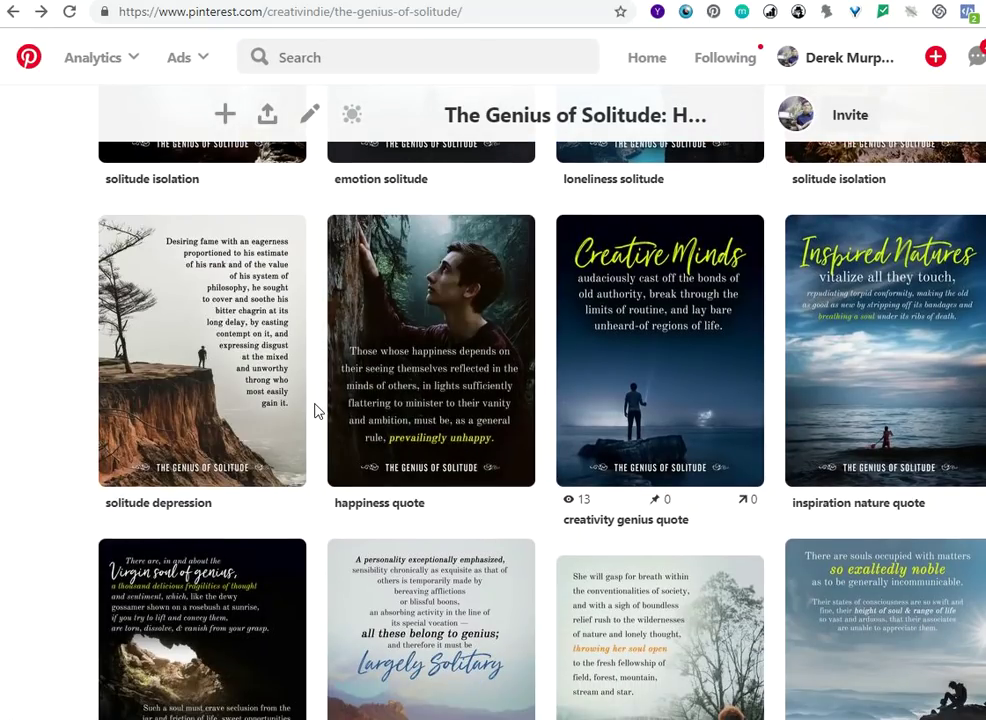
{"action": "scroll", "coordinate": [316, 410], "scroll_direction": "up", "scroll_amount": 2}
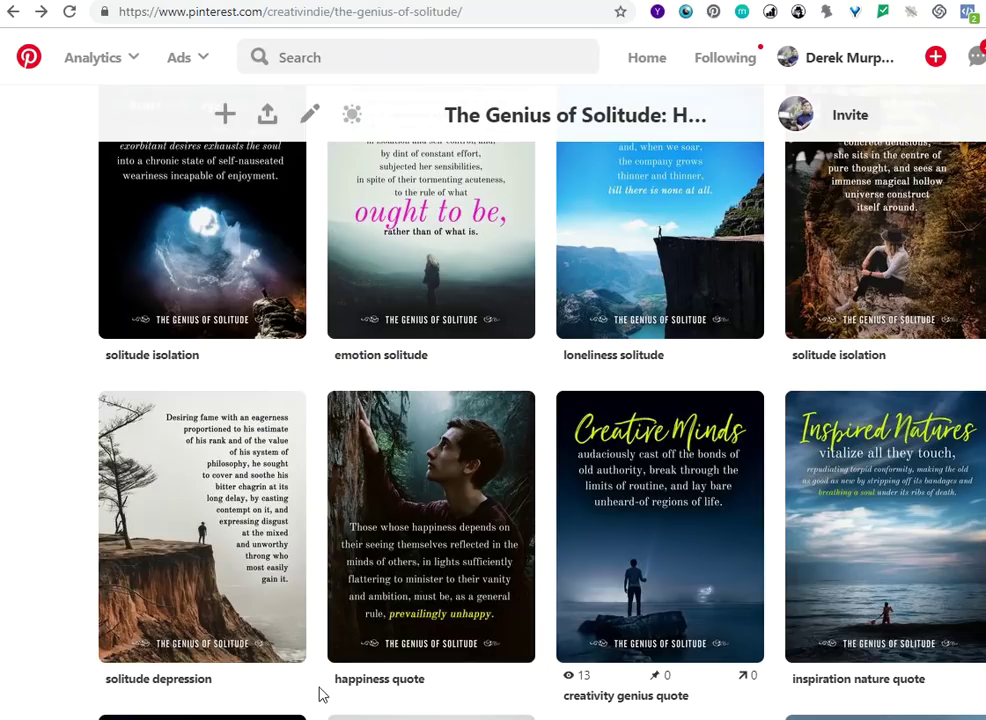
{"action": "left_click", "coordinate": [290, 650]}
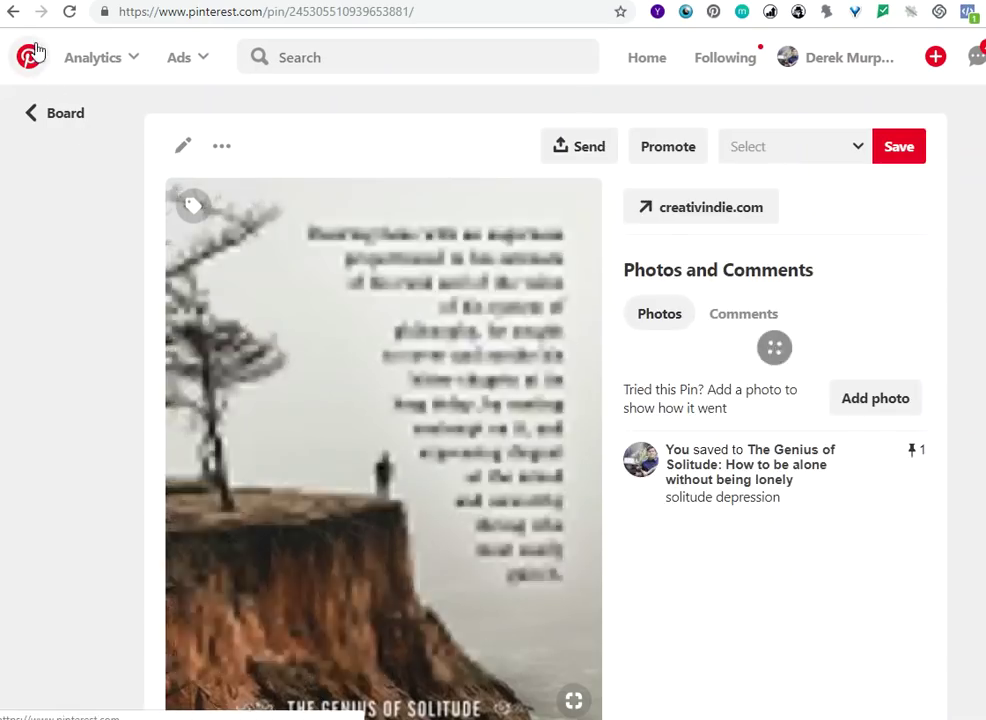
{"action": "left_click", "coordinate": [14, 14]}
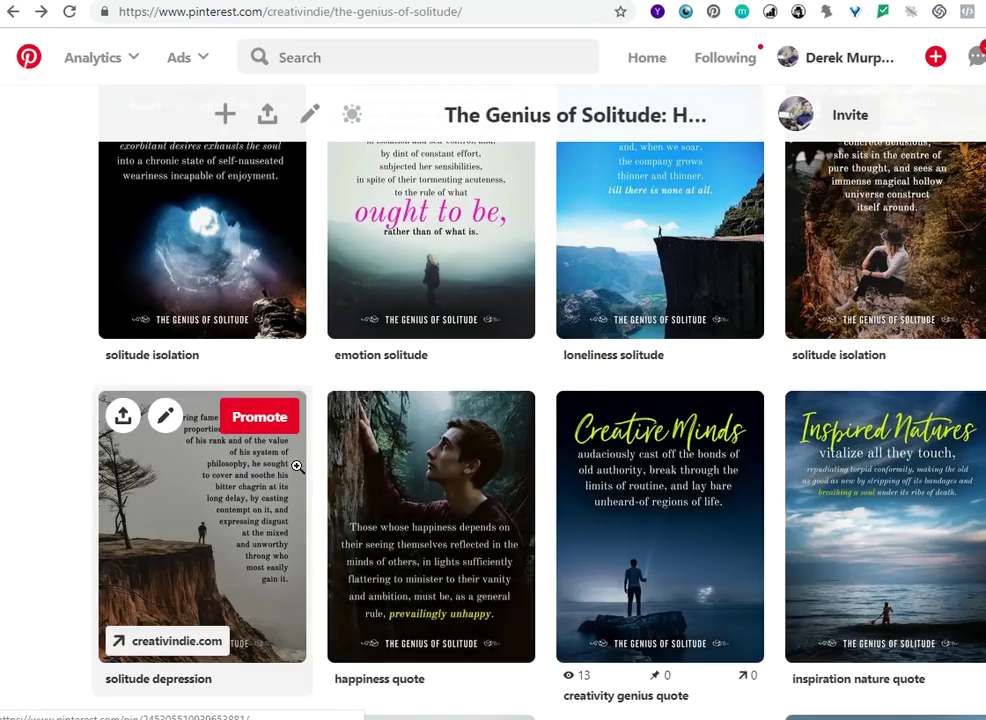
{"action": "scroll", "coordinate": [320, 478], "scroll_direction": "up", "scroll_amount": 3}
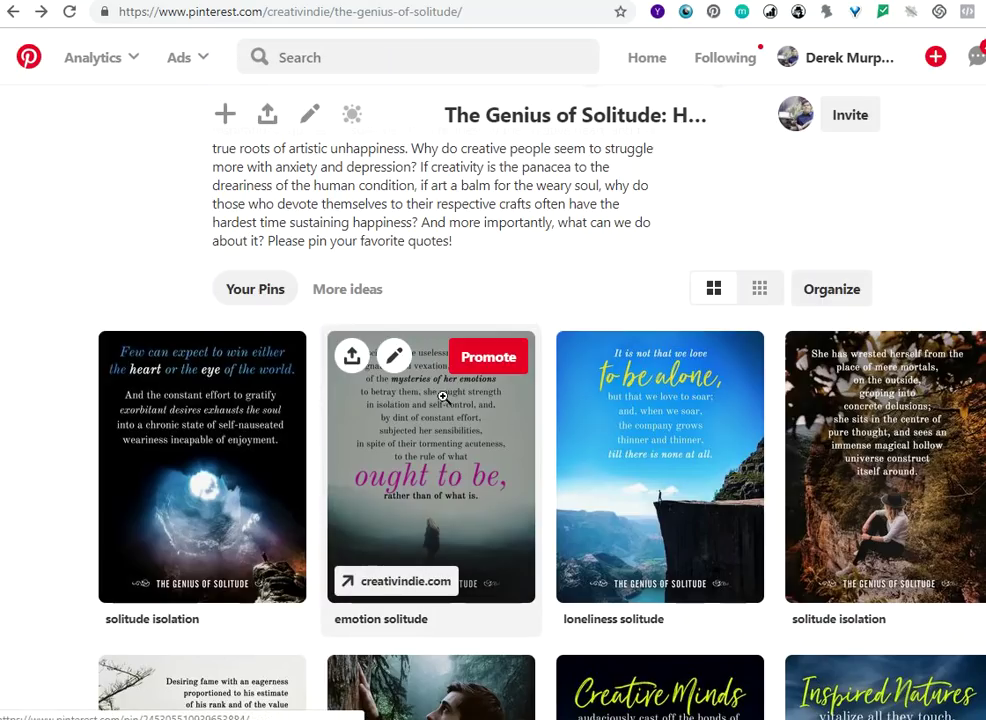
- Open the "emotion solitude" pin for editing, check its description and website, and close it without saving
{"action": "left_click", "coordinate": [396, 360]}
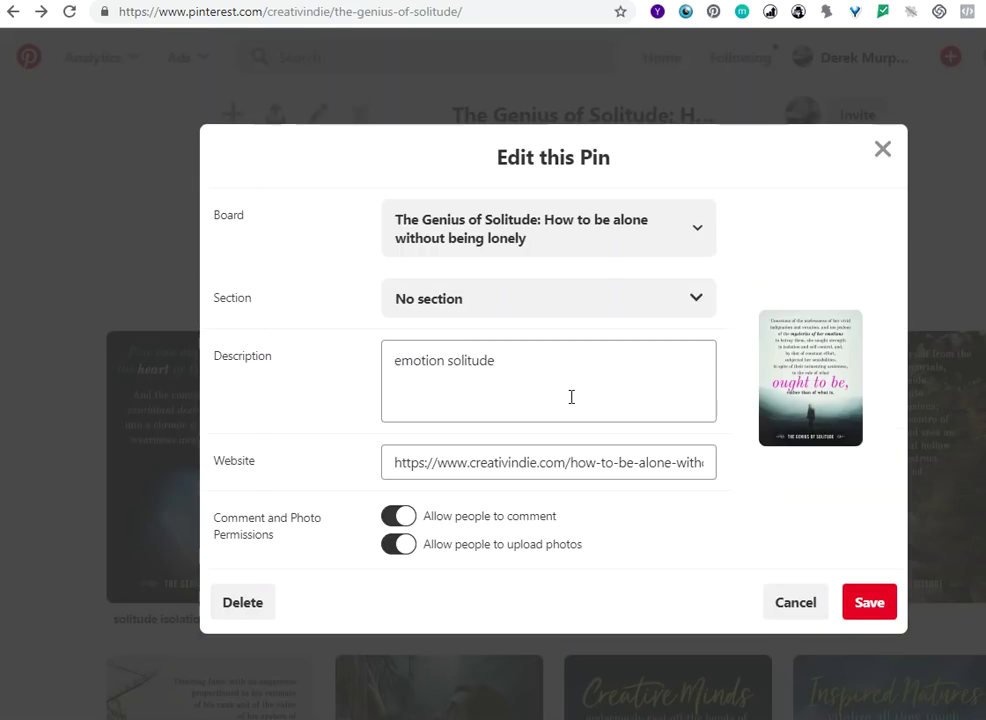
{"action": "left_click", "coordinate": [546, 382]}
{"action": "key", "text": "ctrl+a"}
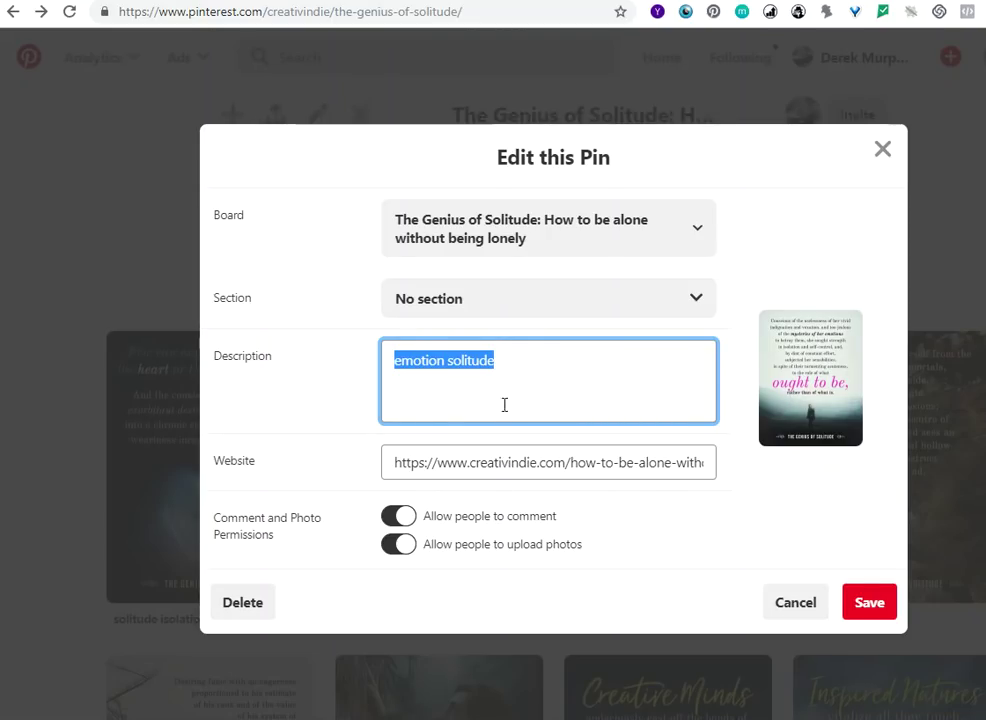
{"action": "left_click", "coordinate": [883, 150]}
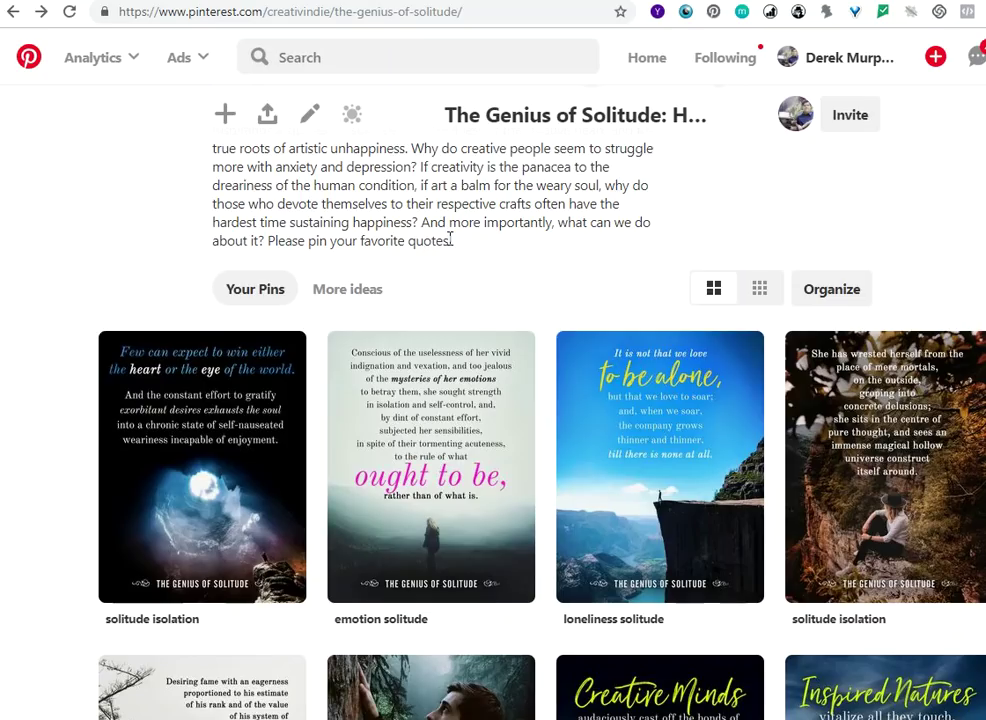
- Review the board's title and description, open the "loneliness solitude" pin to check its details, and return to the board
{"action": "mouse_move", "coordinate": [363, 372]}
{"action": "scroll", "coordinate": [398, 237], "scroll_direction": "up", "scroll_amount": 1}
{"action": "scroll", "coordinate": [425, 295], "scroll_direction": "up", "scroll_amount": 1}
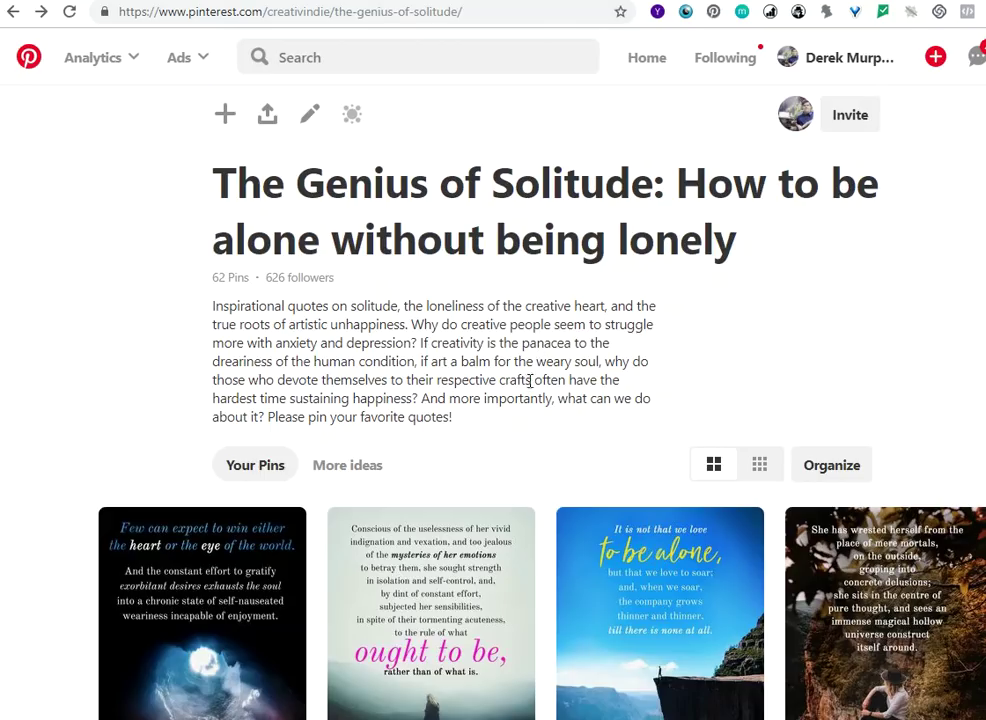
{"action": "scroll", "coordinate": [562, 377], "scroll_direction": "down", "scroll_amount": 3}
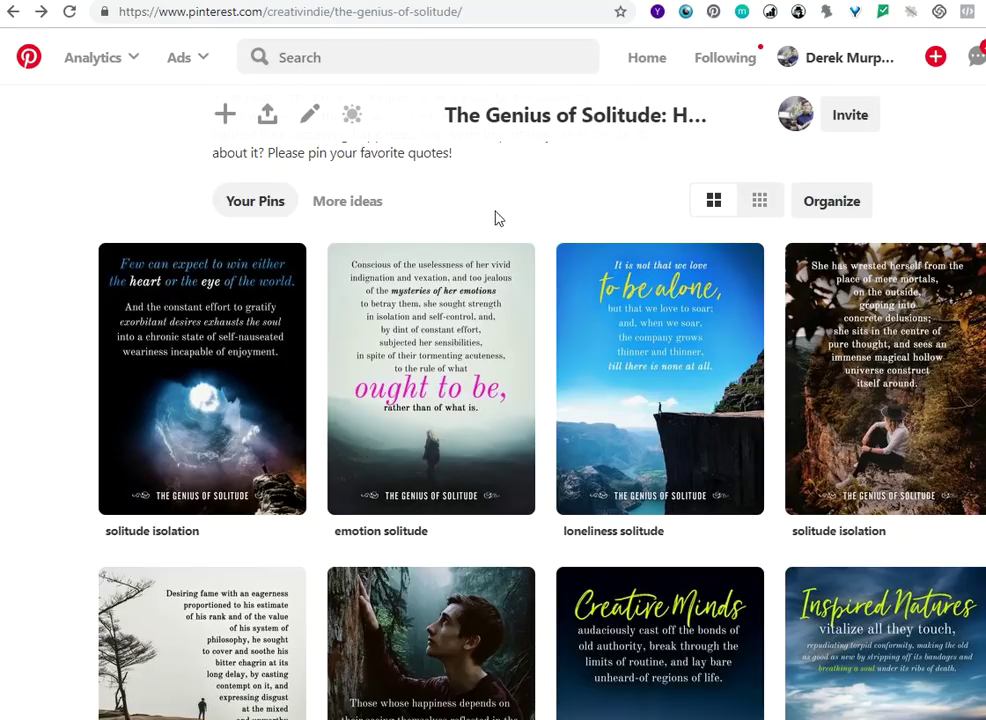
{"action": "mouse_move", "coordinate": [700, 275]}
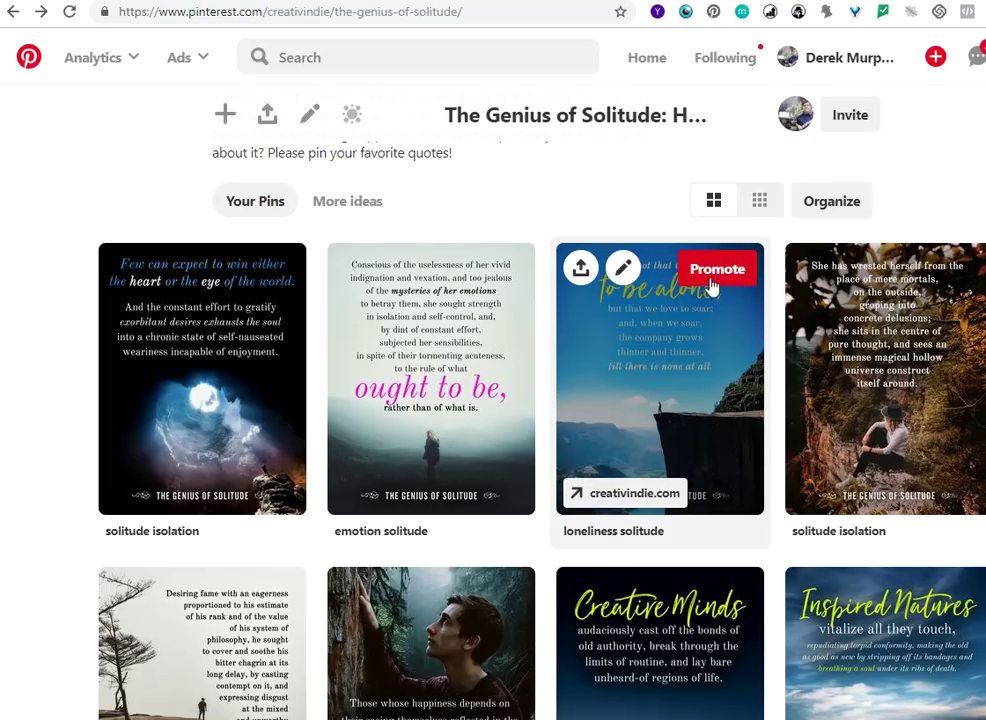
{"action": "left_click", "coordinate": [698, 390]}
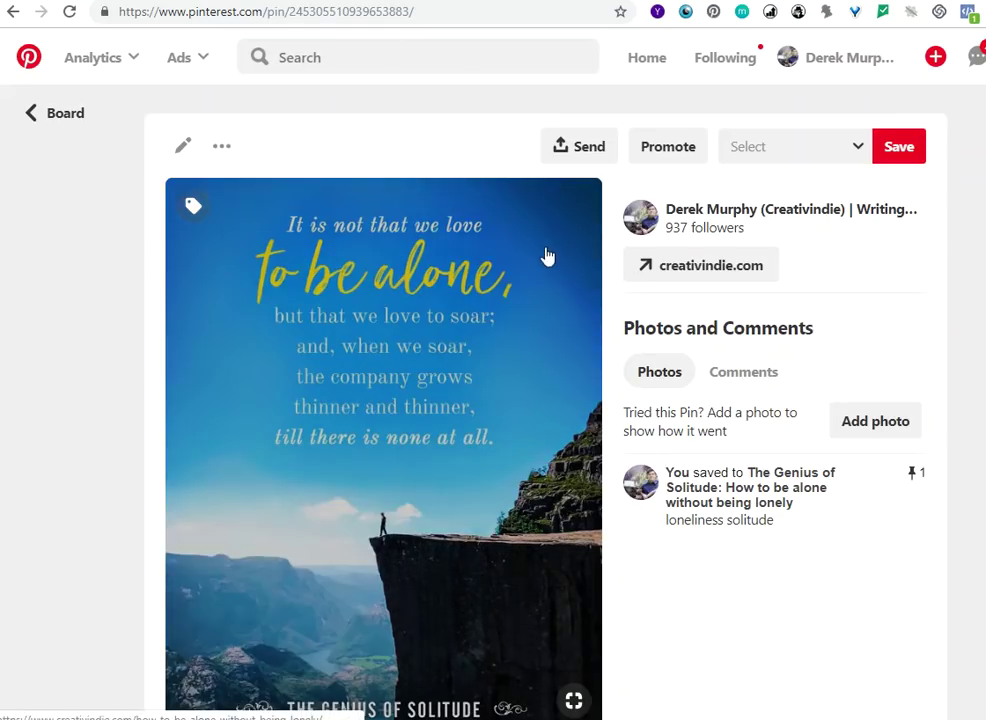
{"action": "left_click", "coordinate": [13, 12]}
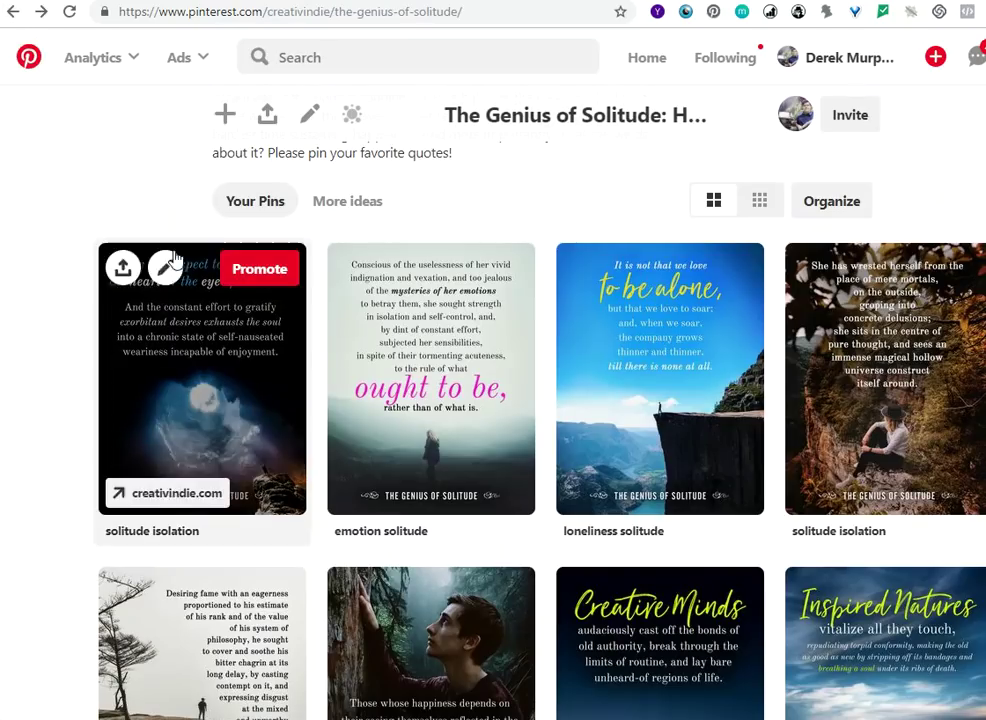
- Look through the board's pins down to the oldest ones and examine the Amazon-linked "How to be alone without being lonely" book pin
{"action": "scroll", "coordinate": [60, 340], "scroll_direction": "down", "scroll_amount": 12}
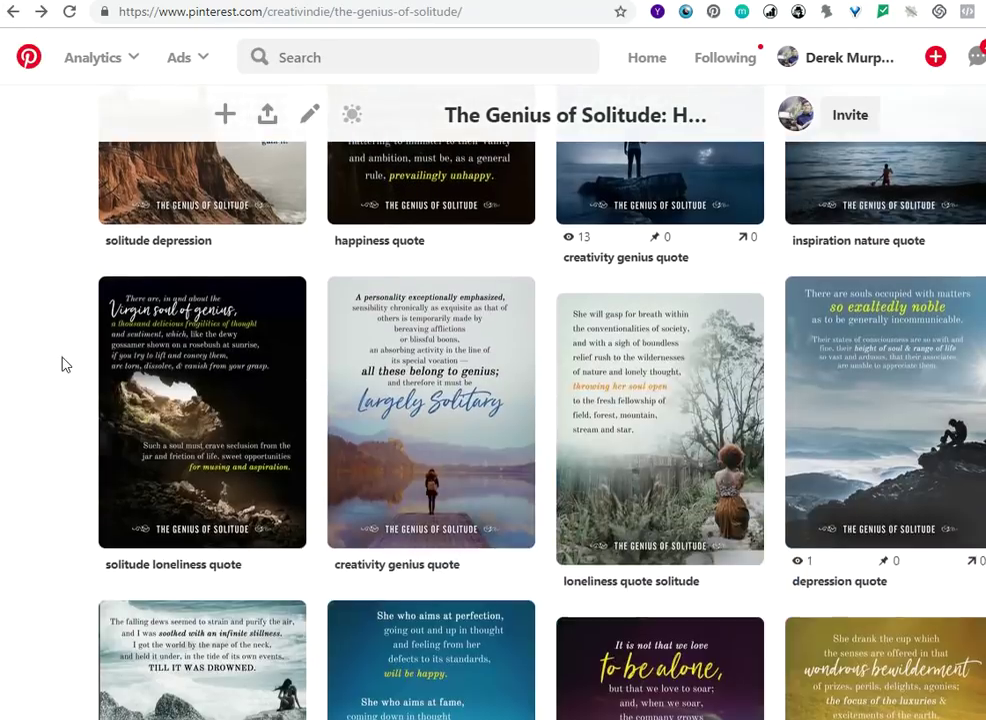
{"action": "scroll", "coordinate": [64, 366], "scroll_direction": "down", "scroll_amount": 12}
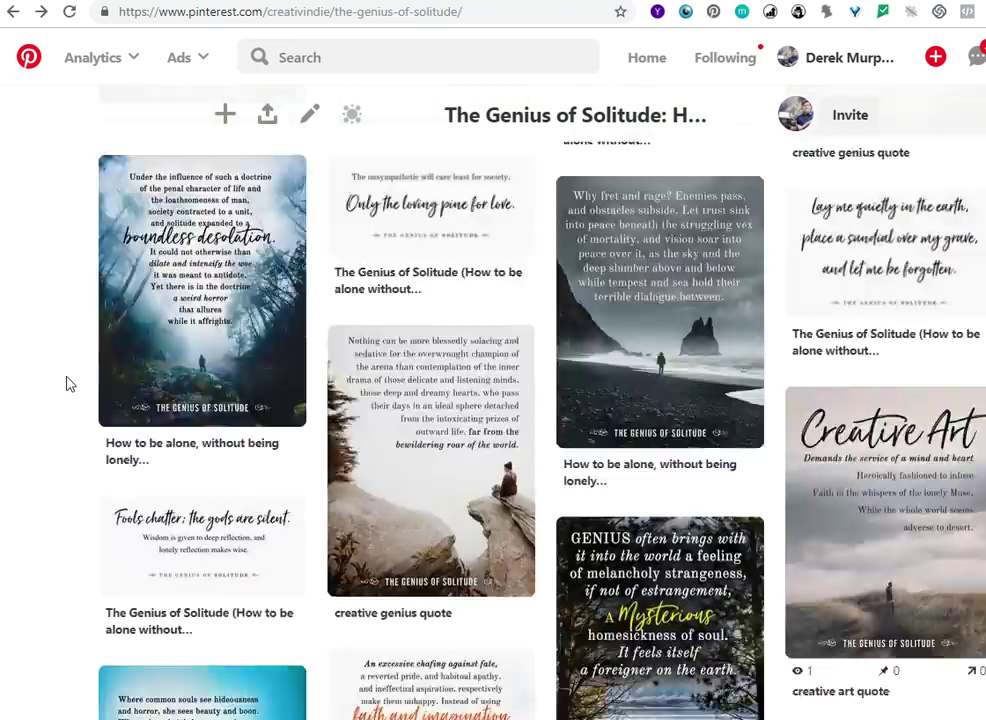
{"action": "scroll", "coordinate": [73, 394], "scroll_direction": "down", "scroll_amount": 3}
{"action": "scroll", "coordinate": [75, 394], "scroll_direction": "up", "scroll_amount": 3}
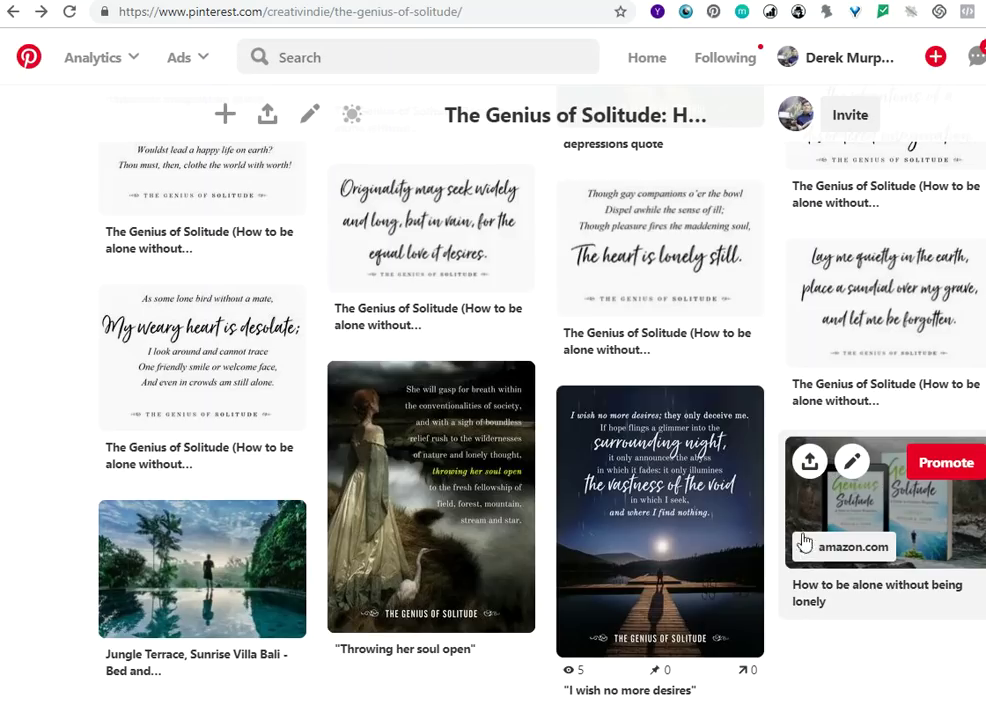
{"action": "scroll", "coordinate": [808, 580], "scroll_direction": "down", "scroll_amount": 1}
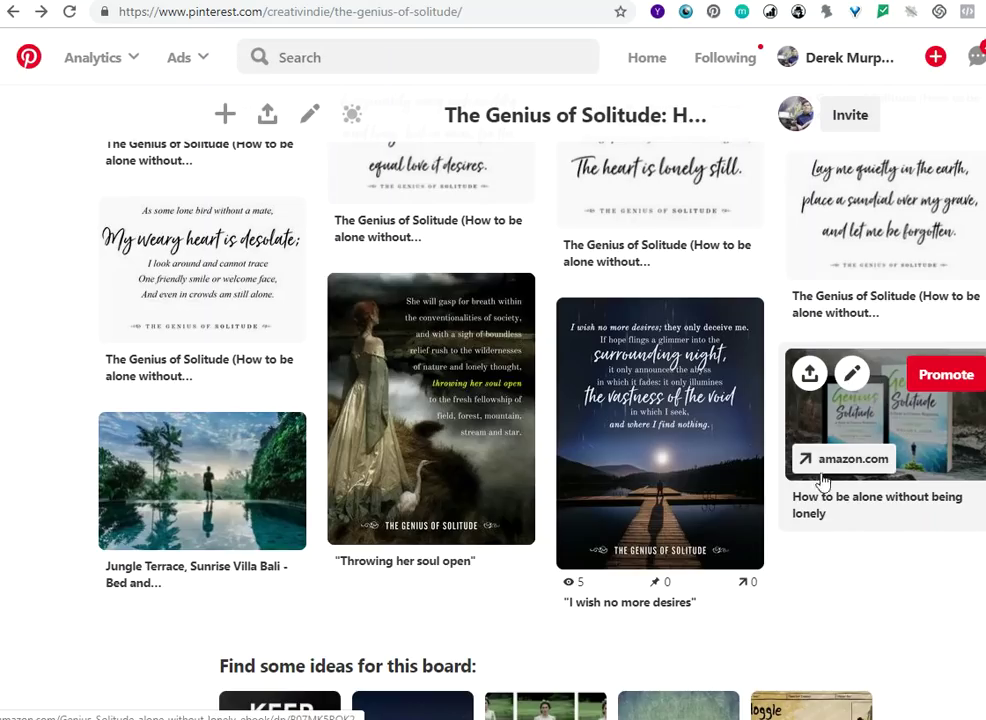
{"action": "scroll", "coordinate": [700, 410], "scroll_direction": "up", "scroll_amount": 6}
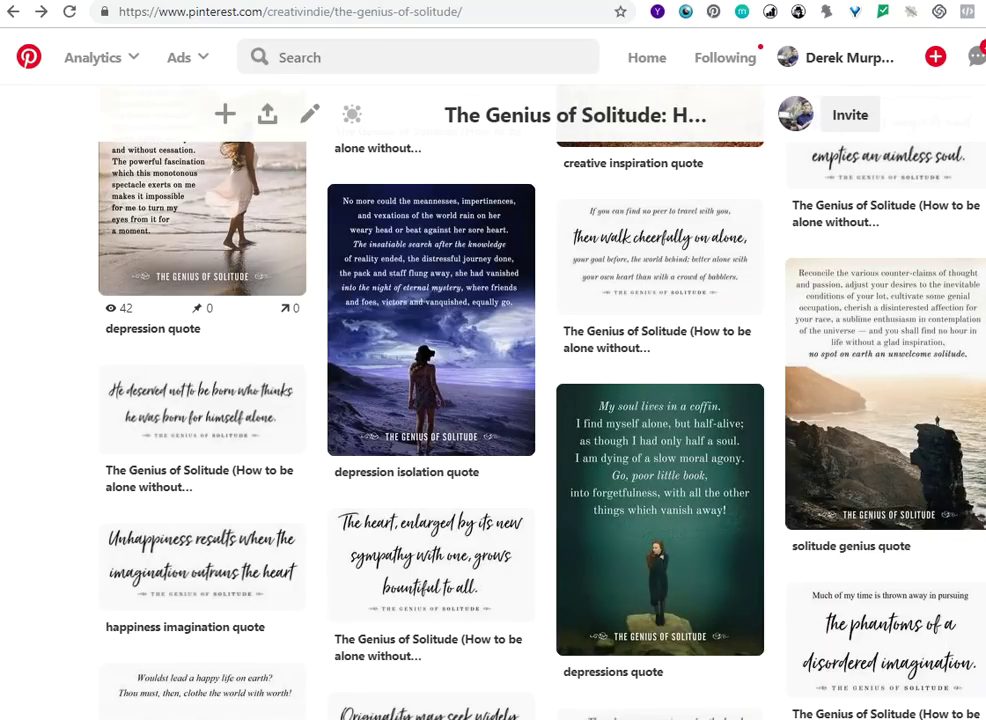
{"action": "scroll", "coordinate": [930, 438], "scroll_direction": "down", "scroll_amount": 6}
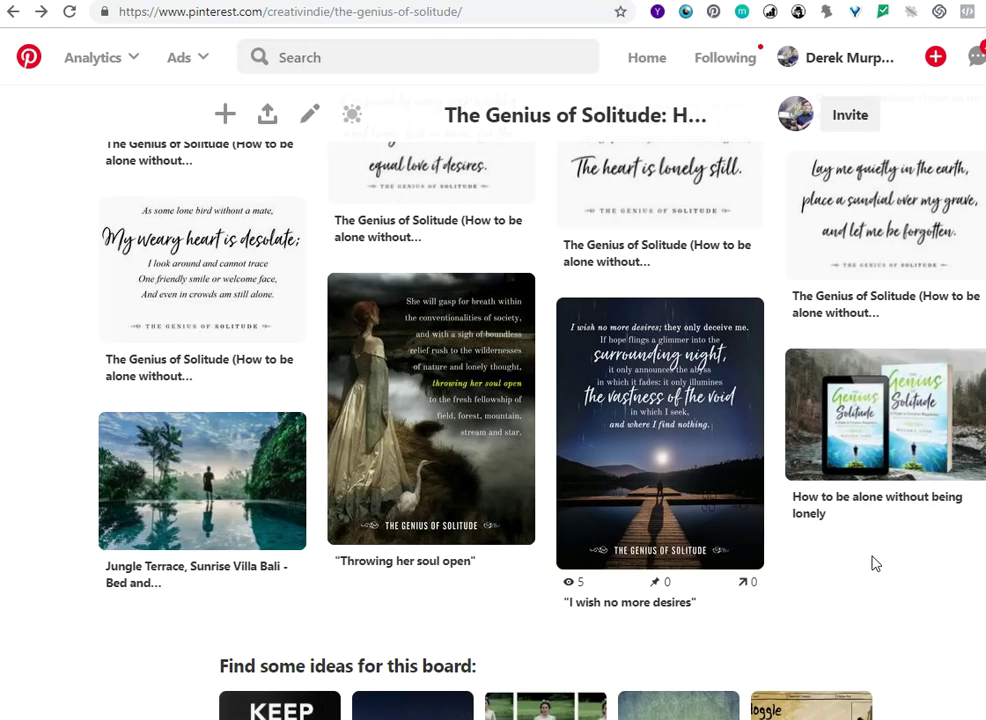
- Check the pin count in the board header and look through the board's quote pins again
{"action": "scroll", "coordinate": [672, 393], "scroll_direction": "up", "scroll_amount": 10}
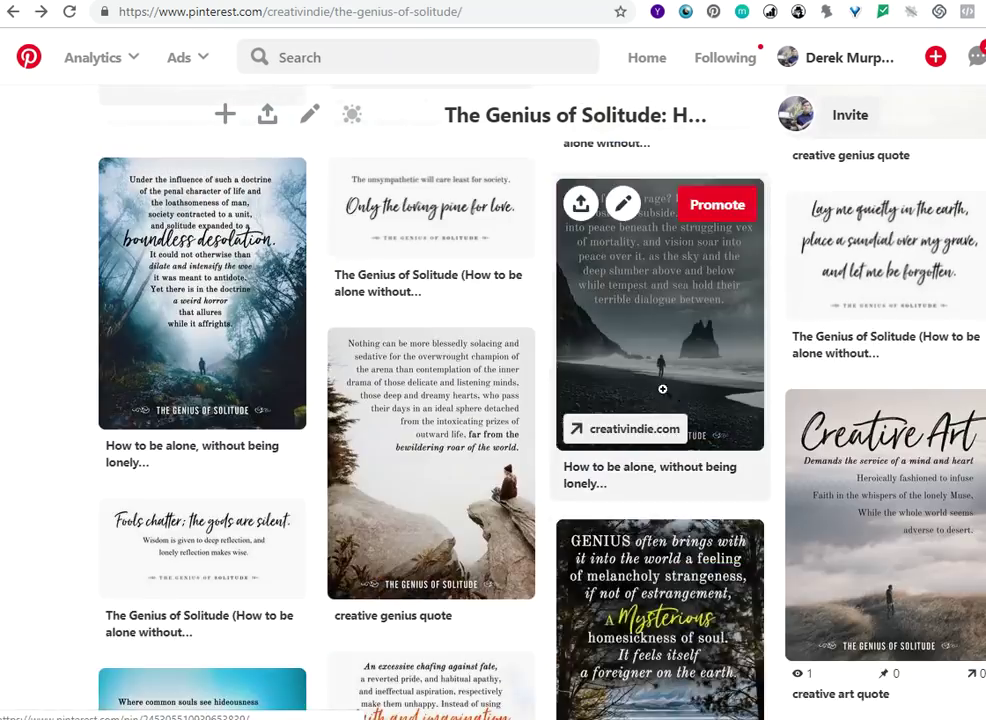
{"action": "scroll", "coordinate": [672, 393], "scroll_direction": "up", "scroll_amount": 15}
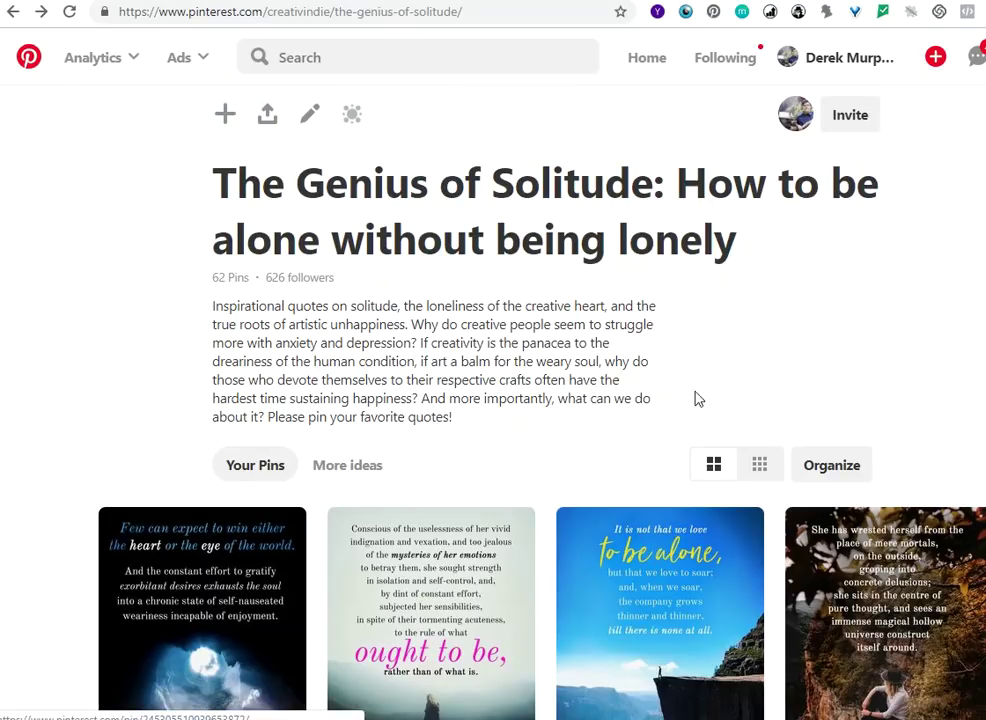
{"action": "left_click_drag", "start_coordinate": [216, 277], "coordinate": [245, 278]}
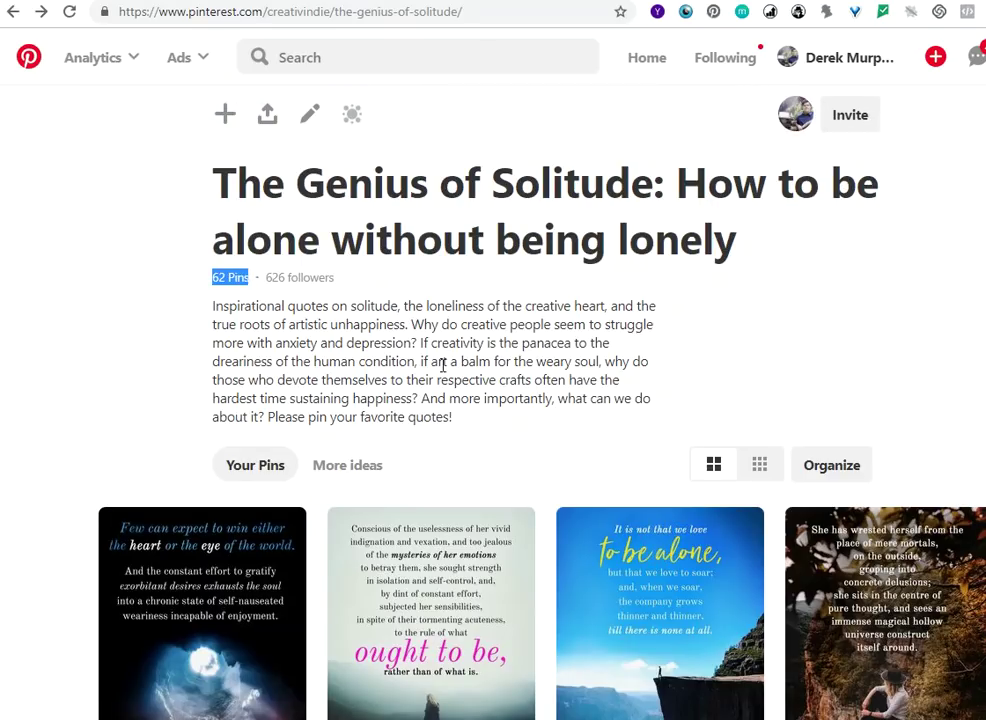
{"action": "scroll", "coordinate": [410, 320], "scroll_direction": "down", "scroll_amount": 5}
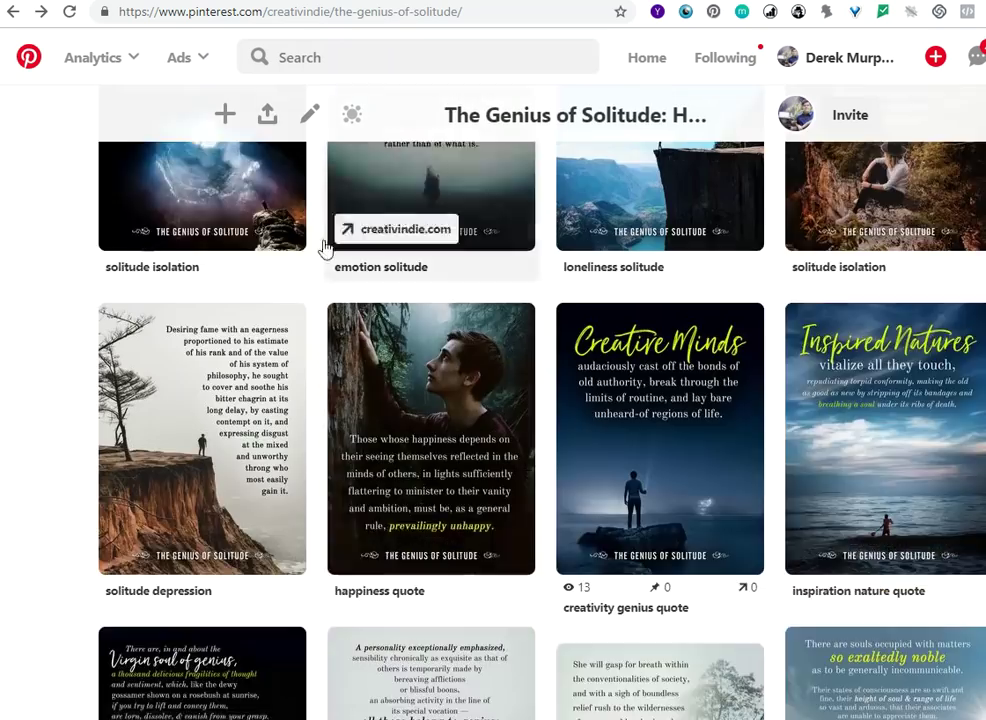
{"action": "scroll", "coordinate": [300, 230], "scroll_direction": "up", "scroll_amount": 2}
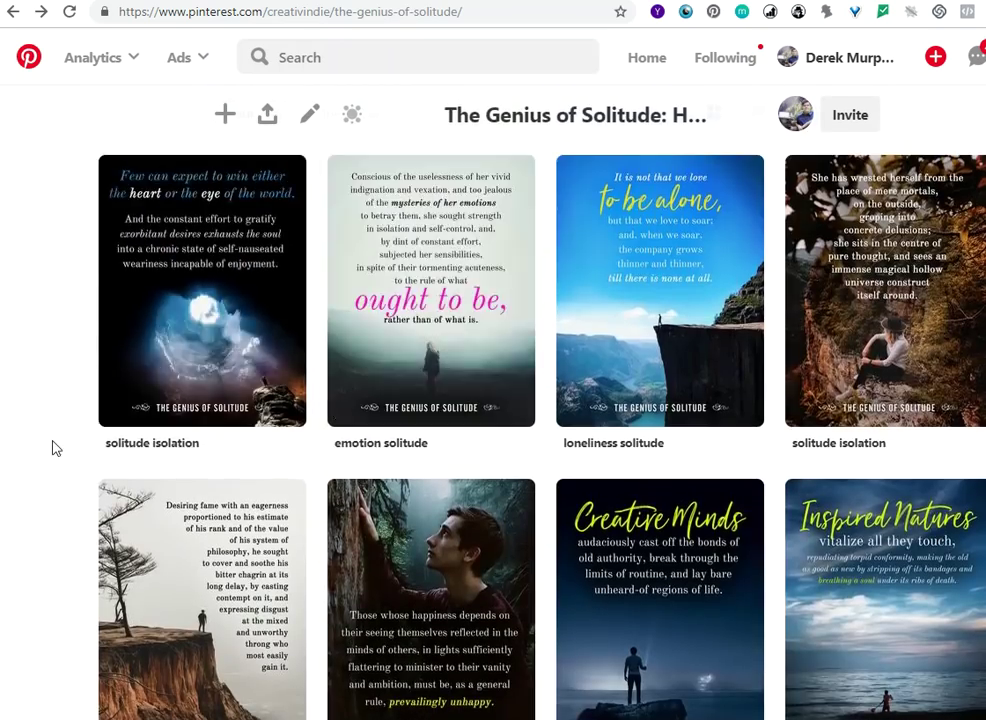
{"action": "scroll", "coordinate": [53, 449], "scroll_direction": "down", "scroll_amount": 10}
{"action": "scroll", "coordinate": [57, 455], "scroll_direction": "down", "scroll_amount": 10}
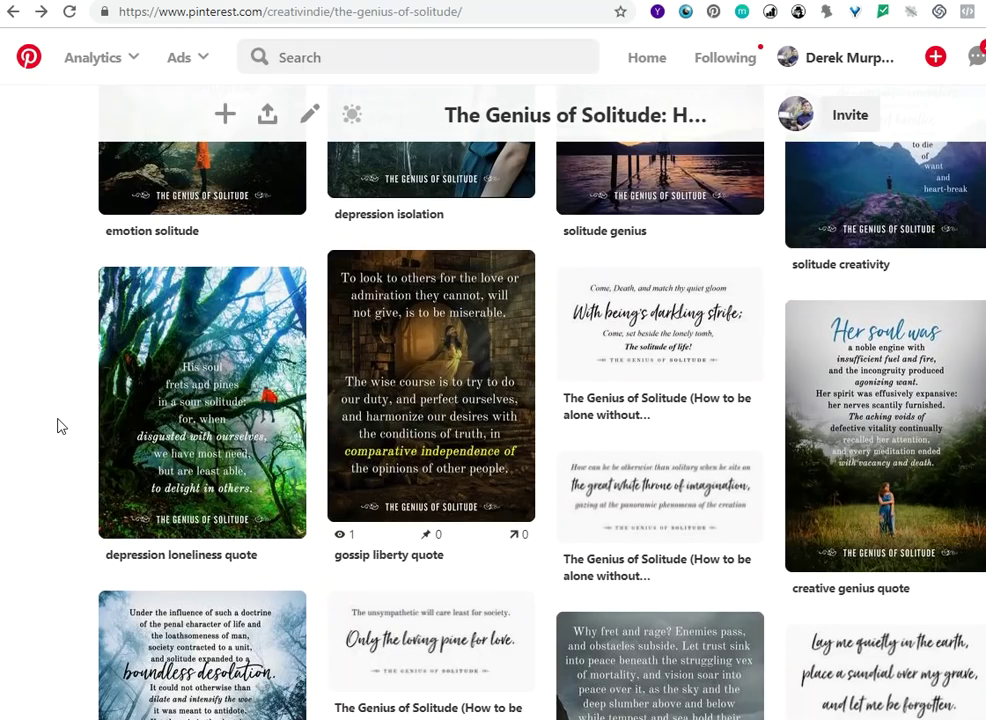
{"action": "scroll", "coordinate": [58, 426], "scroll_direction": "down", "scroll_amount": 10}
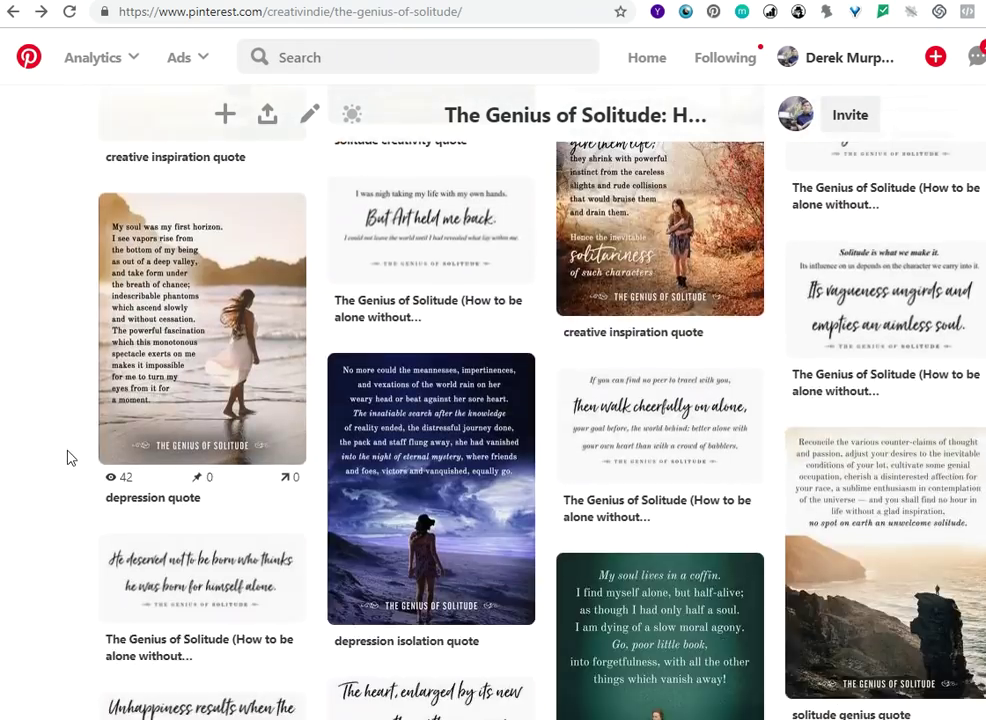
{"action": "scroll", "coordinate": [70, 457], "scroll_direction": "down", "scroll_amount": 8}
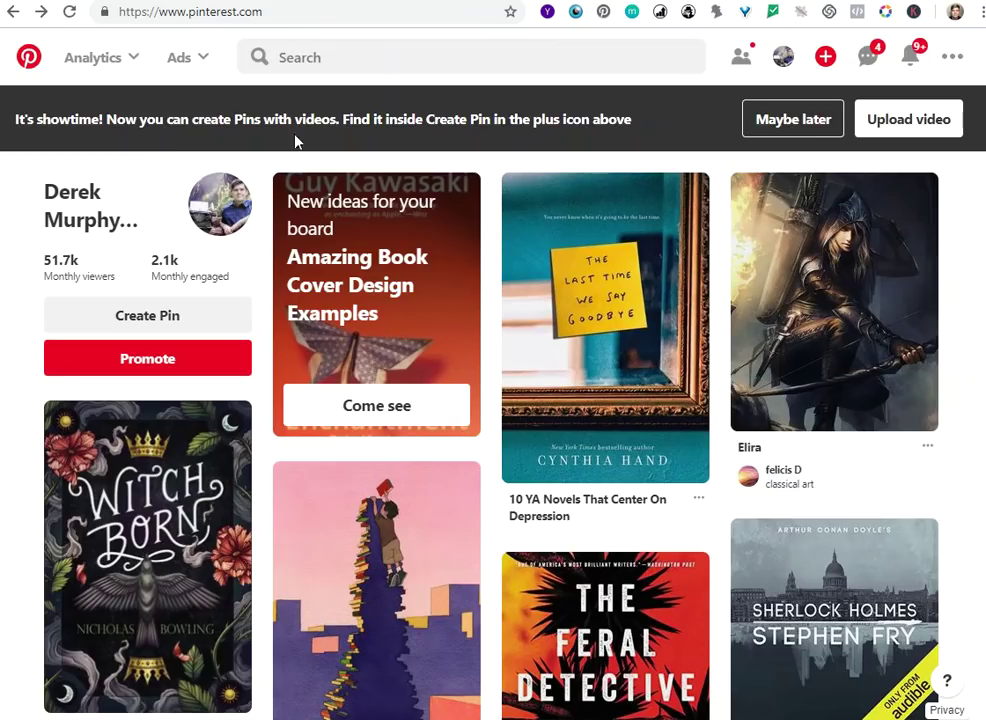
- View the Pin Builder for uploading an image or video, leave it, and open the "The Genius of Solitude" board from the profile's boards
{"action": "left_click", "coordinate": [906, 121]}
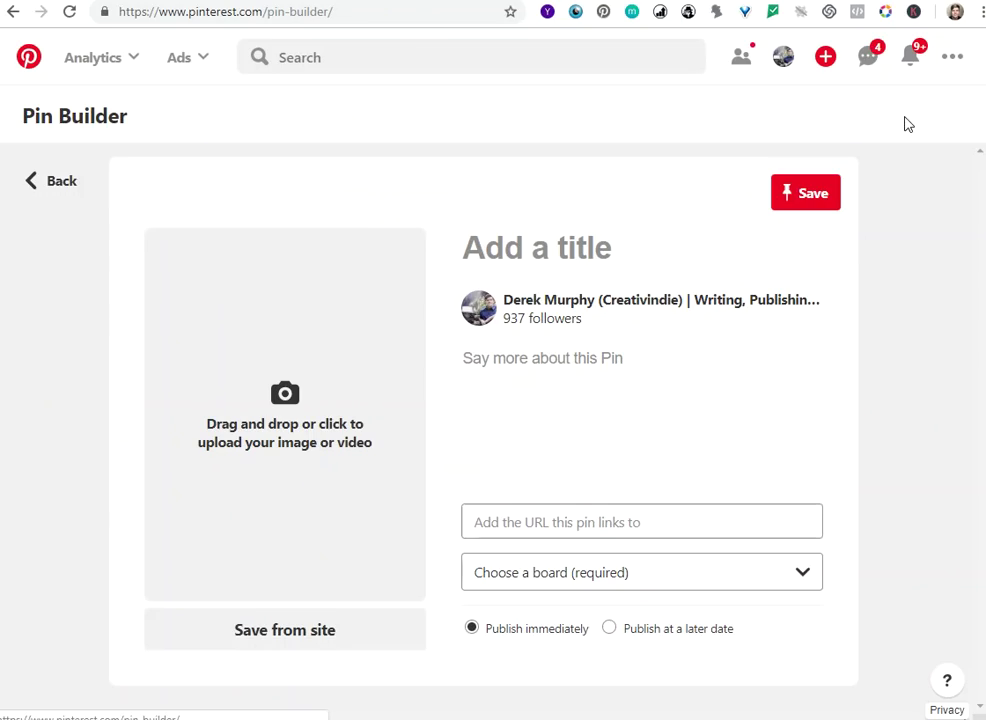
{"action": "key", "text": "alt+Left"}
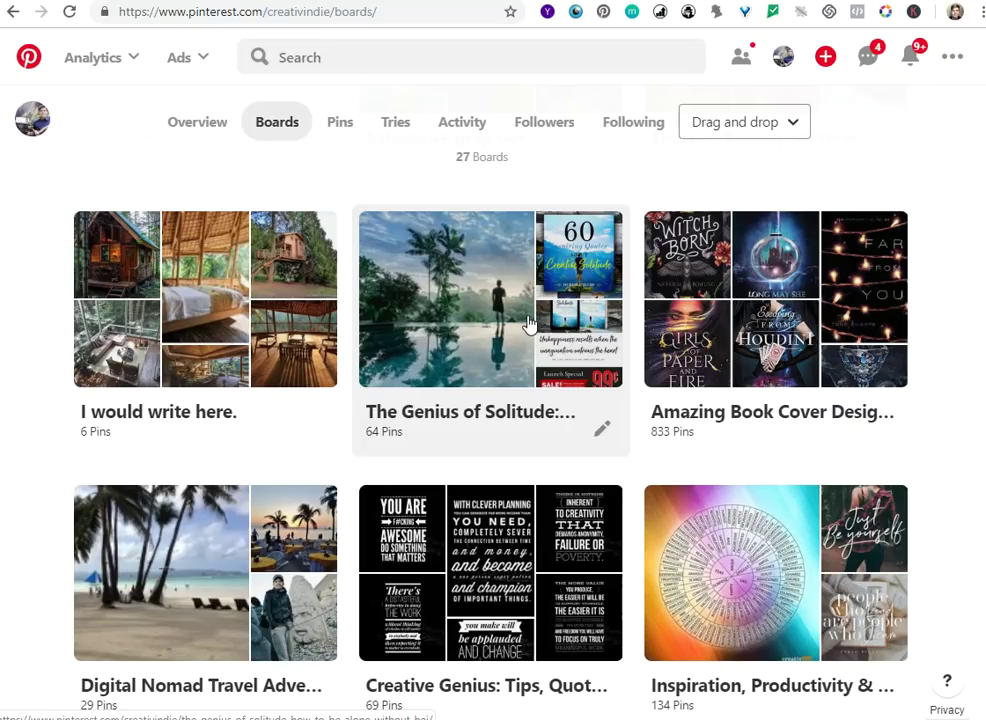
{"action": "left_click", "coordinate": [468, 344]}
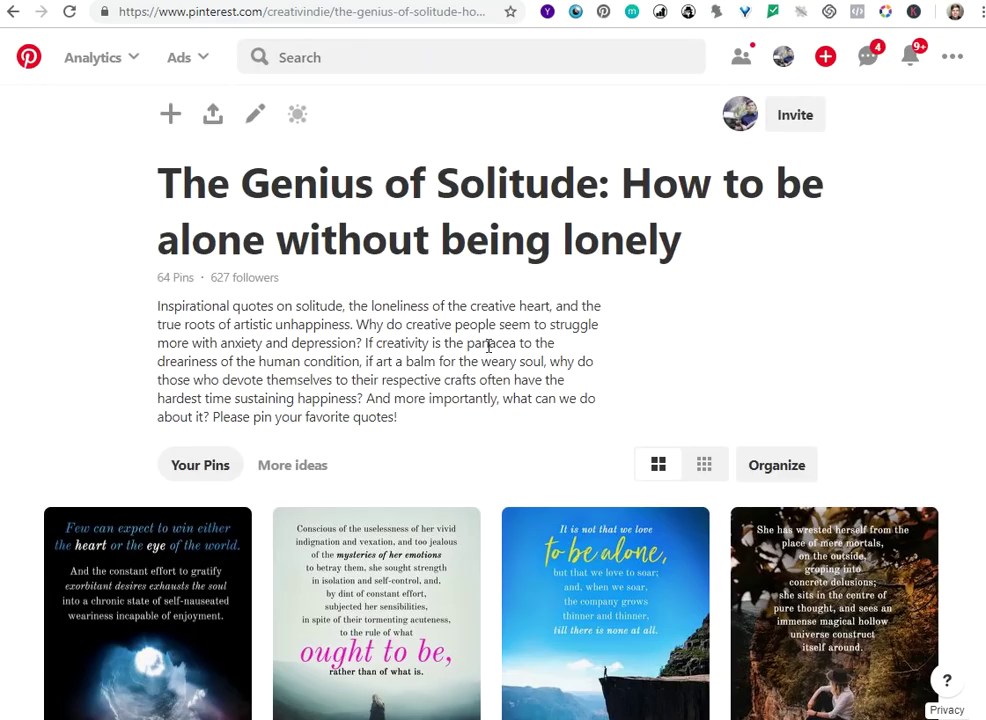
{"action": "scroll", "coordinate": [577, 352], "scroll_direction": "down", "scroll_amount": 2}
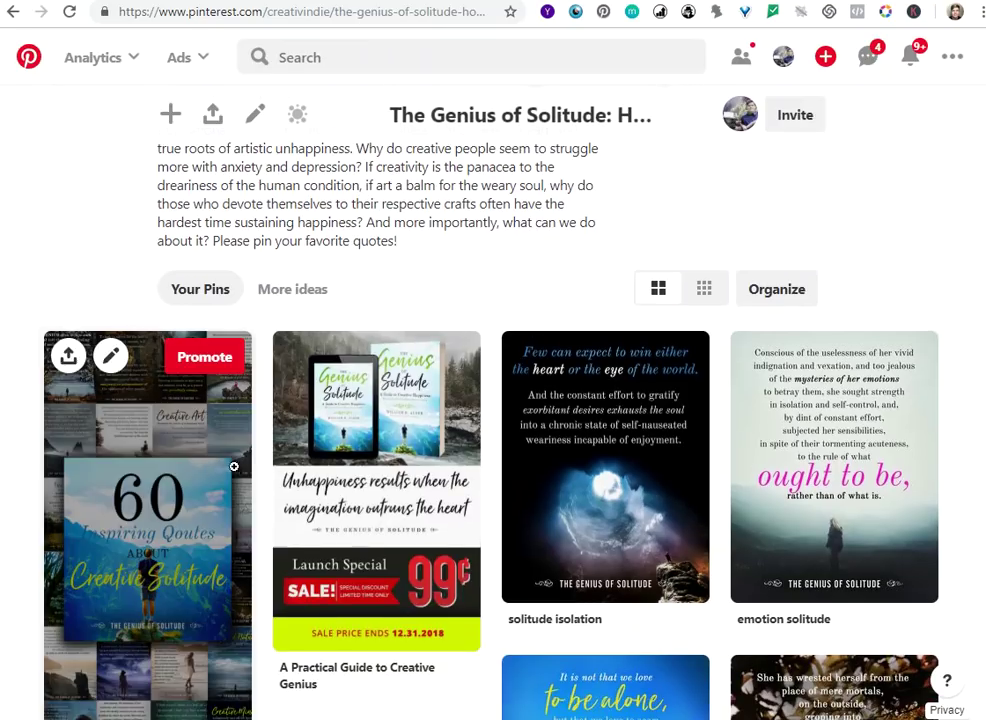
- Open the "60 Inspiring Qoutes about Creative Solitude" pin, review its image and description, and return to the board
{"action": "left_click", "coordinate": [163, 489]}
{"action": "scroll", "coordinate": [344, 370], "scroll_direction": "down", "scroll_amount": 1}
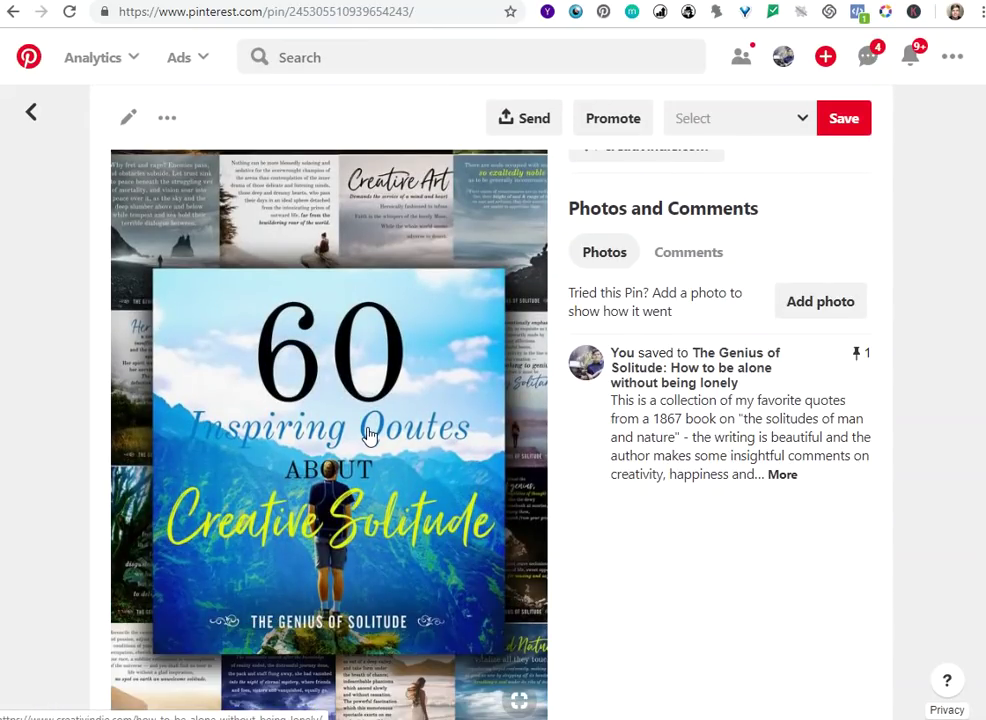
{"action": "scroll", "coordinate": [370, 441], "scroll_direction": "up", "scroll_amount": 1}
{"action": "scroll", "coordinate": [369, 440], "scroll_direction": "up", "scroll_amount": 1}
{"action": "scroll", "coordinate": [479, 385], "scroll_direction": "down", "scroll_amount": 3}
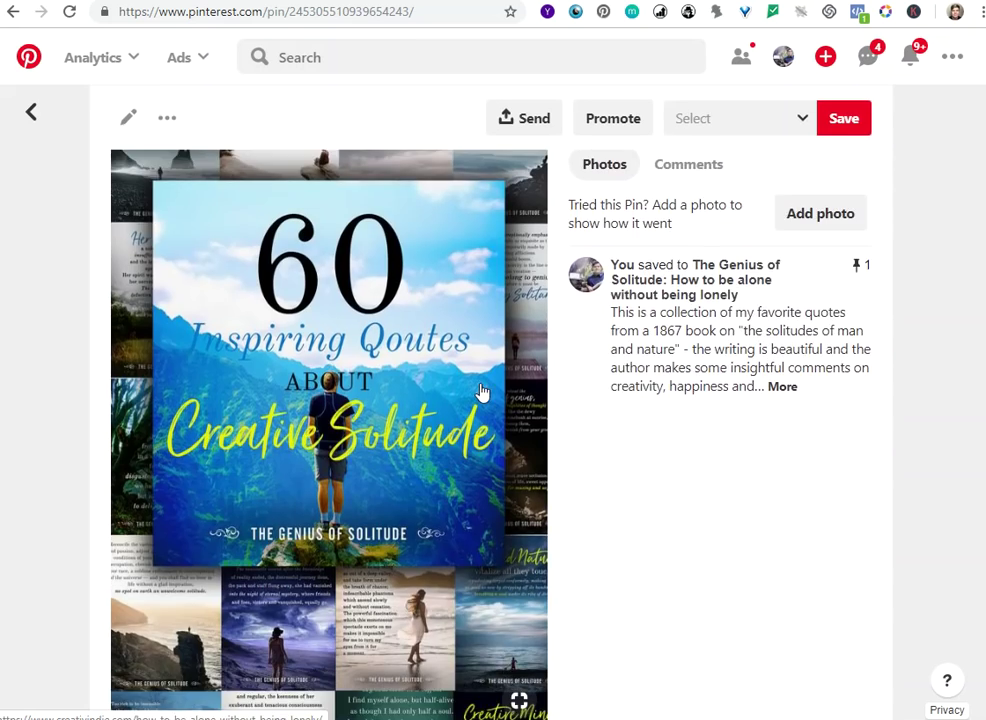
{"action": "scroll", "coordinate": [479, 396], "scroll_direction": "up", "scroll_amount": 3}
{"action": "left_click", "coordinate": [12, 12]}
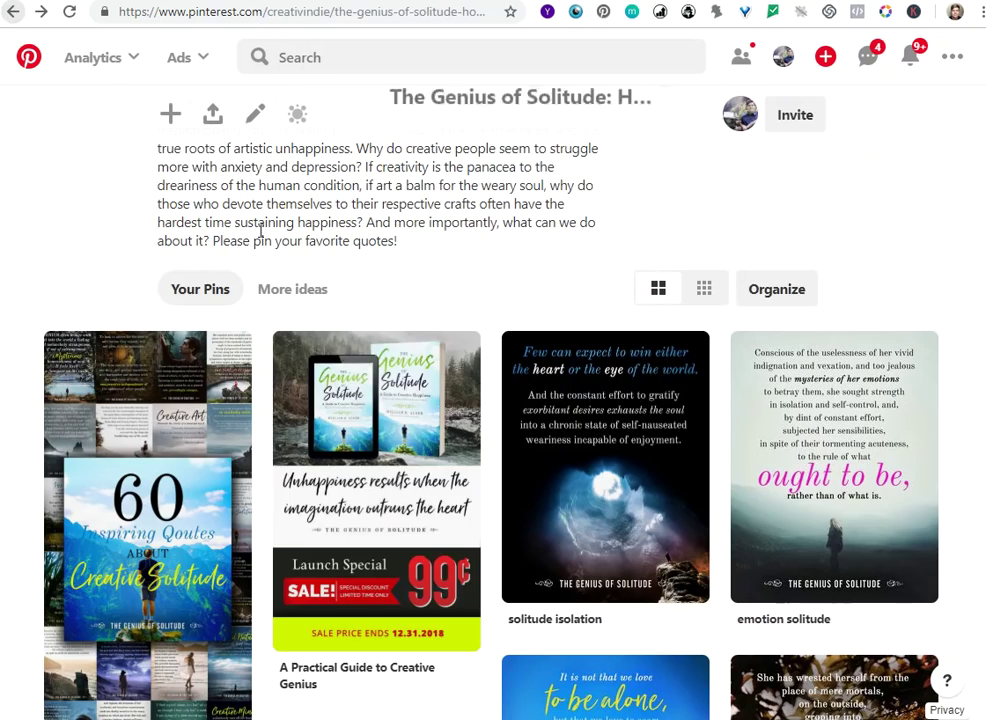
- Open the "A Practical Guide to Creative Genius" pin and examine its launch-sale image, Amazon link and description
{"action": "left_click", "coordinate": [385, 430]}
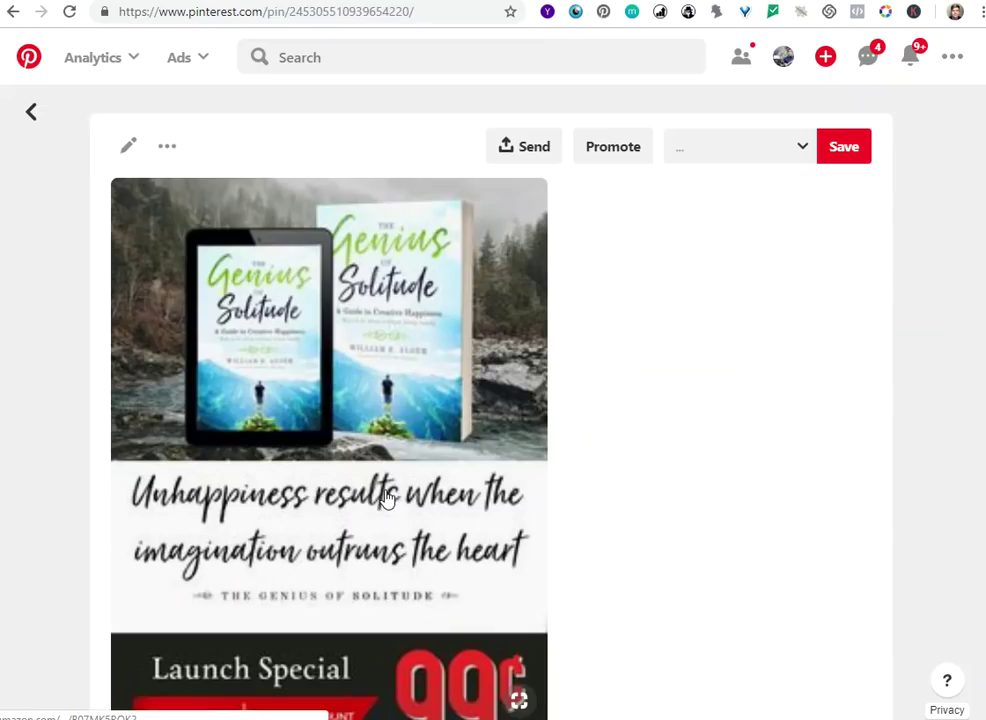
{"action": "scroll", "coordinate": [375, 452], "scroll_direction": "down", "scroll_amount": 2}
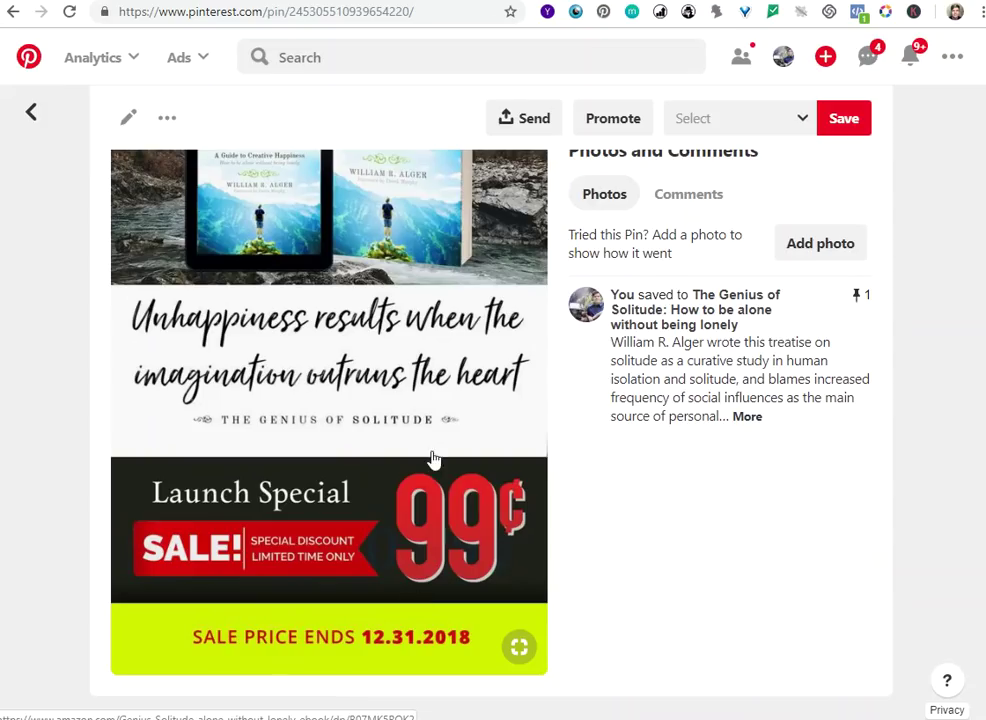
{"action": "scroll", "coordinate": [403, 395], "scroll_direction": "up", "scroll_amount": 2}
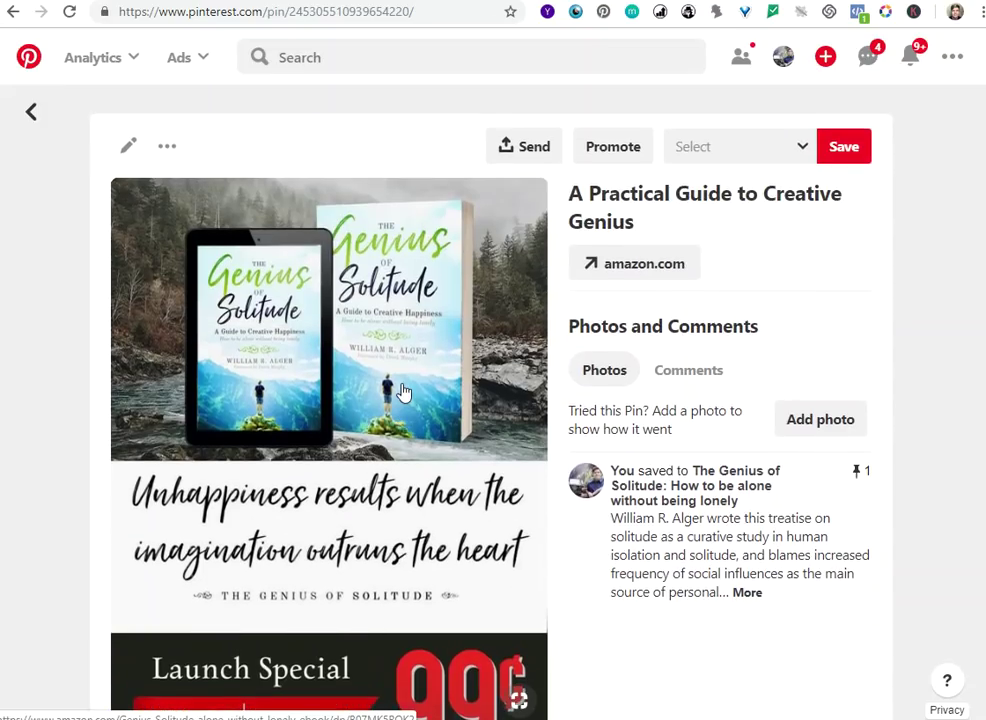
{"action": "scroll", "coordinate": [403, 394], "scroll_direction": "down", "scroll_amount": 1}
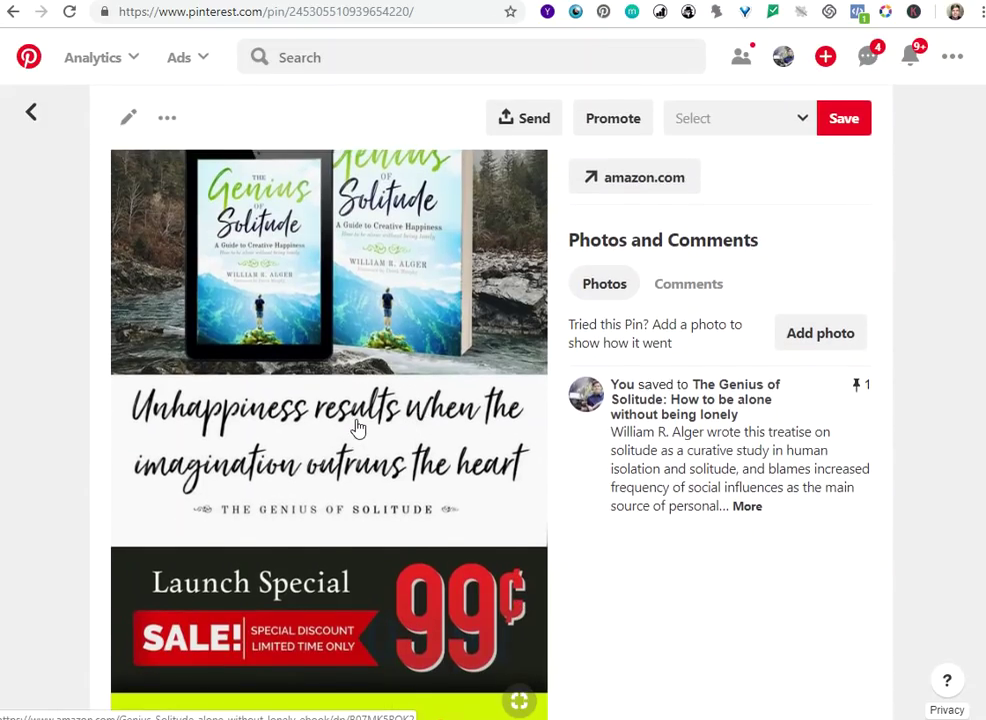
{"action": "scroll", "coordinate": [356, 428], "scroll_direction": "up", "scroll_amount": 1}
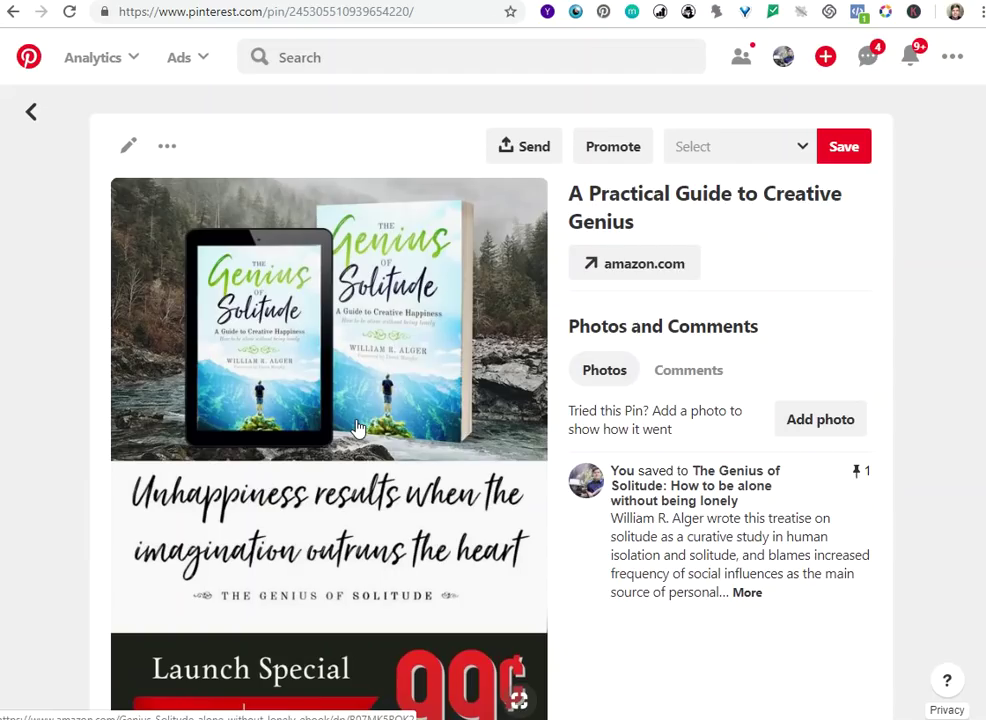
{"action": "scroll", "coordinate": [357, 429], "scroll_direction": "down", "scroll_amount": 1}
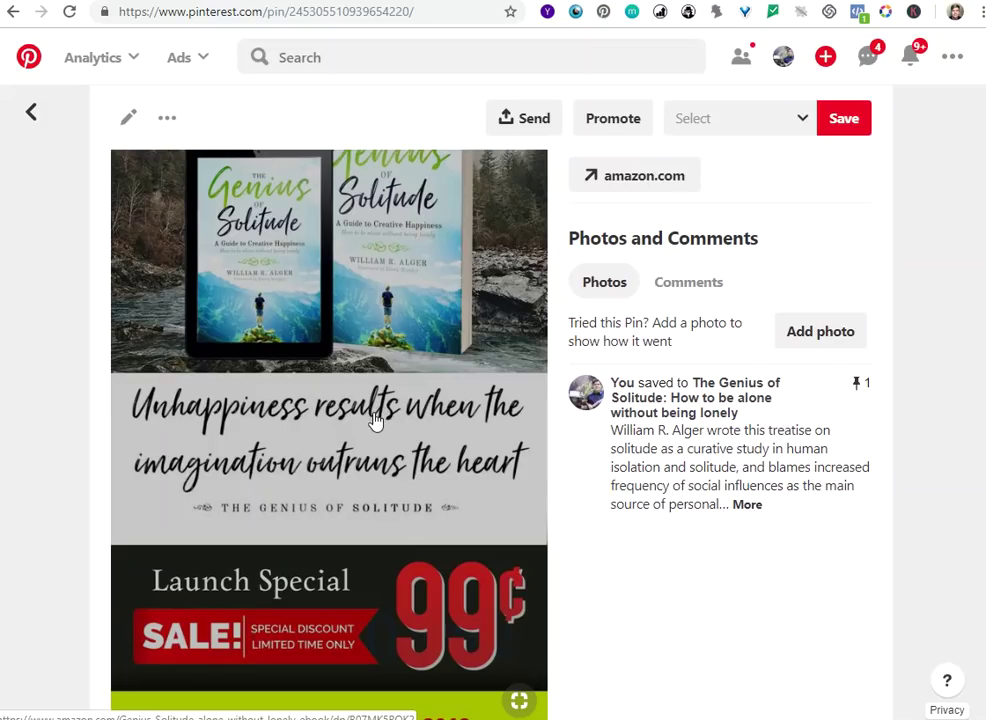
- Return to the "The Genius of Solitude" board and compare its 60-quotes pin with the launch-sale pin and its Amazon link
{"action": "left_click", "coordinate": [32, 112]}
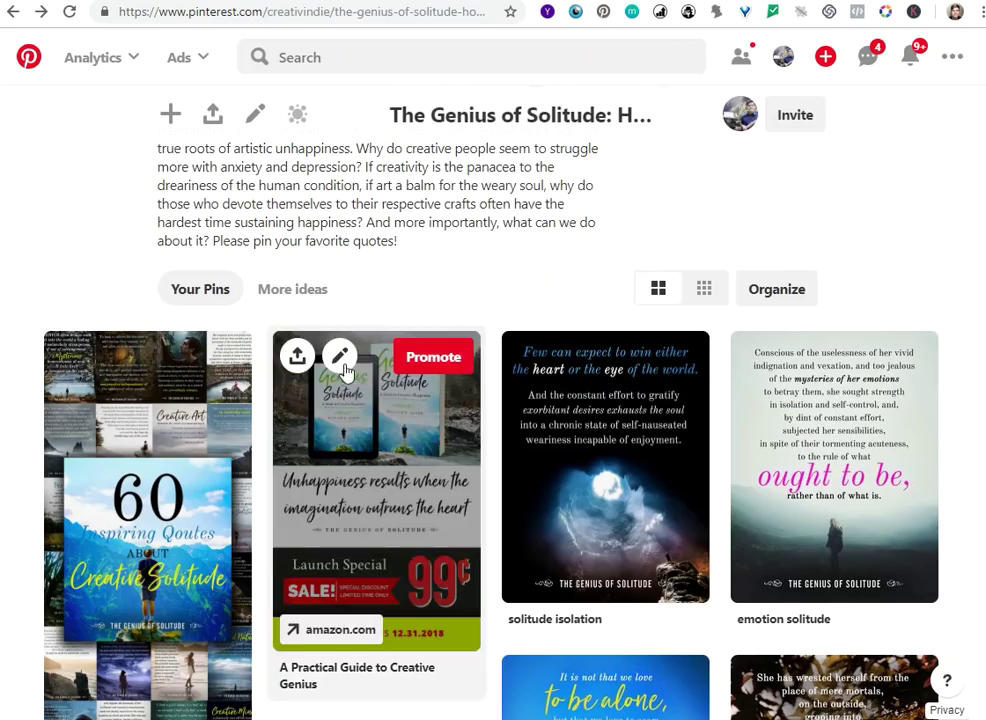
{"action": "scroll", "coordinate": [198, 531], "scroll_direction": "down", "scroll_amount": 5}
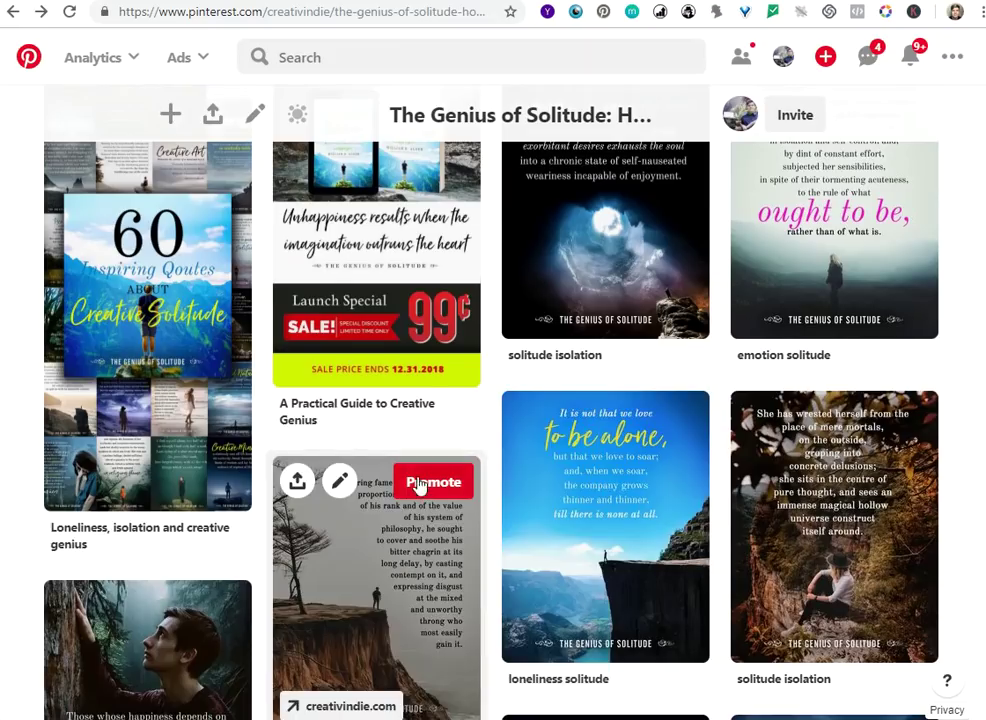
{"action": "scroll", "coordinate": [424, 428], "scroll_direction": "up", "scroll_amount": 3}
{"action": "scroll", "coordinate": [649, 515], "scroll_direction": "down", "scroll_amount": 2}
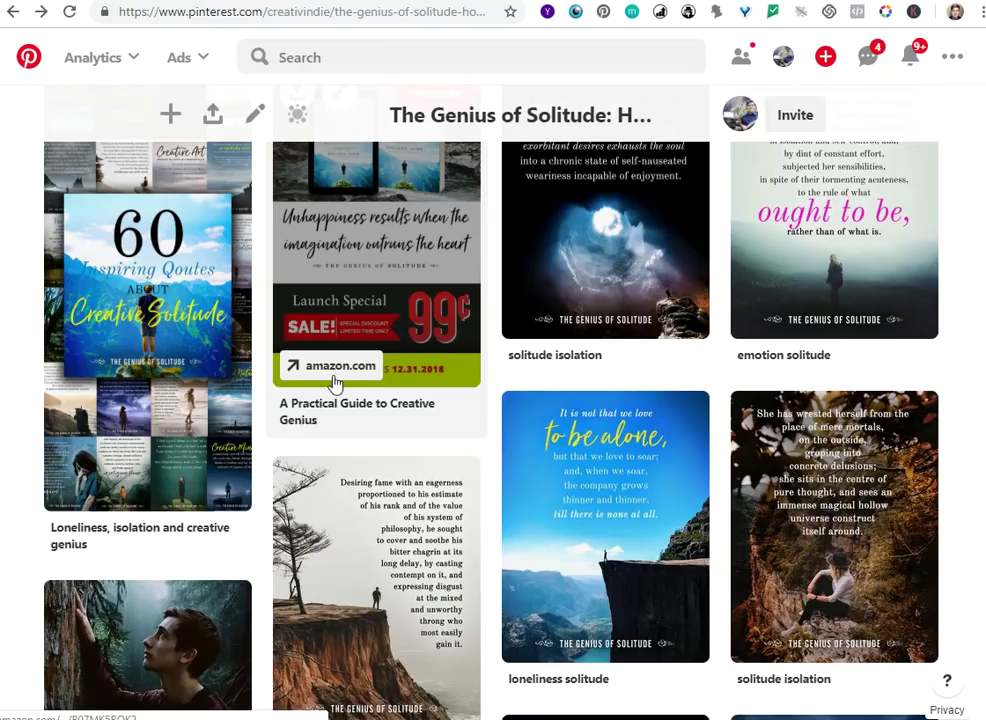
{"action": "scroll", "coordinate": [320, 383], "scroll_direction": "up", "scroll_amount": 1}
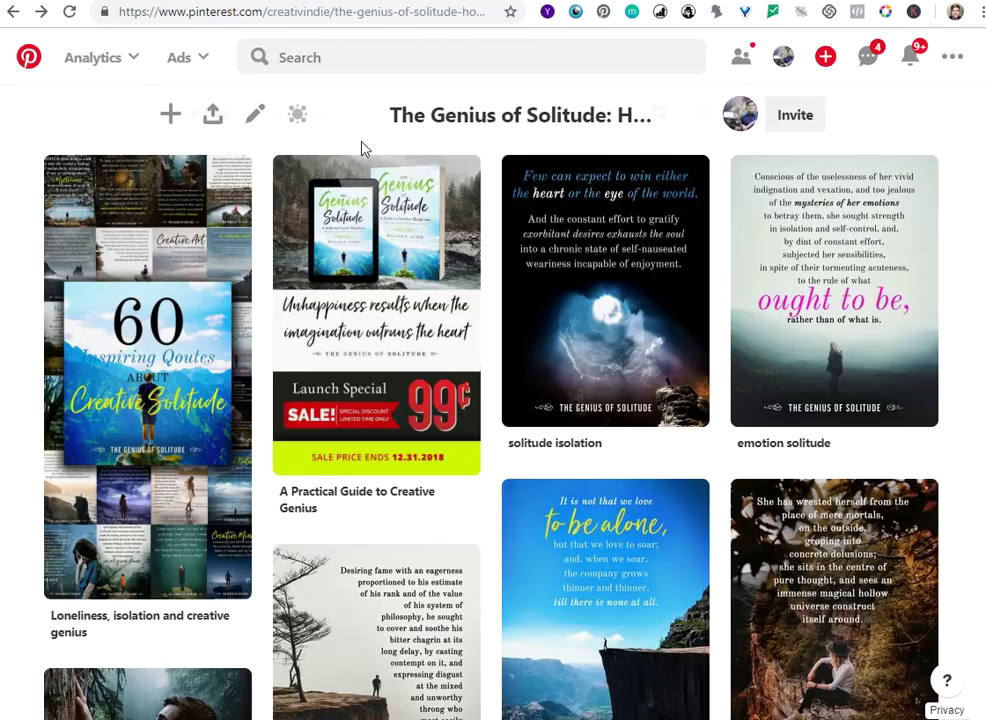
{"action": "mouse_move", "coordinate": [352, 196]}
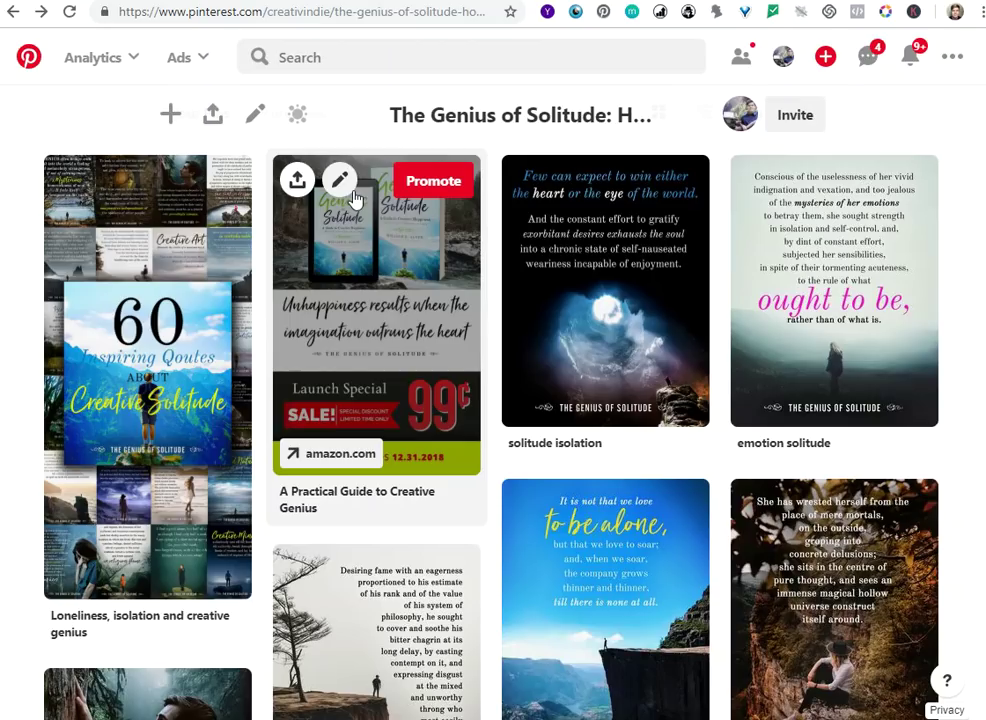
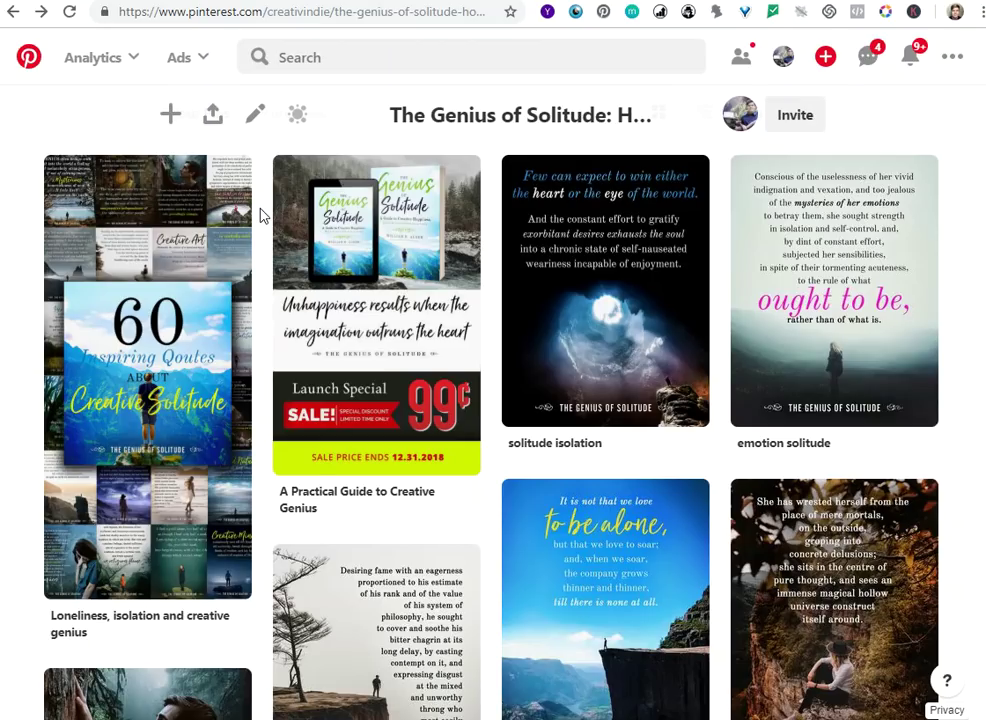
- Open a traffic campaign for the "60 Inspiring Qoutes" pin, review its destination URL, cost per click and target keywords, and promote it
{"action": "mouse_move", "coordinate": [180, 242]}
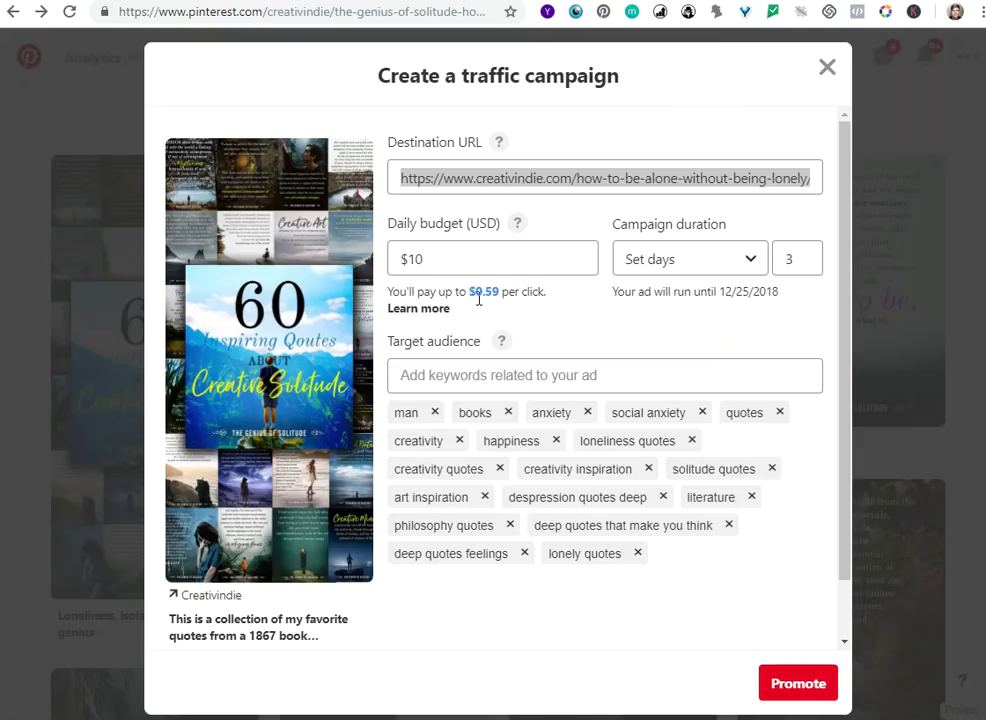
{"action": "left_click", "coordinate": [395, 177]}
{"action": "left_click_drag", "start_coordinate": [393, 177], "coordinate": [840, 160]}
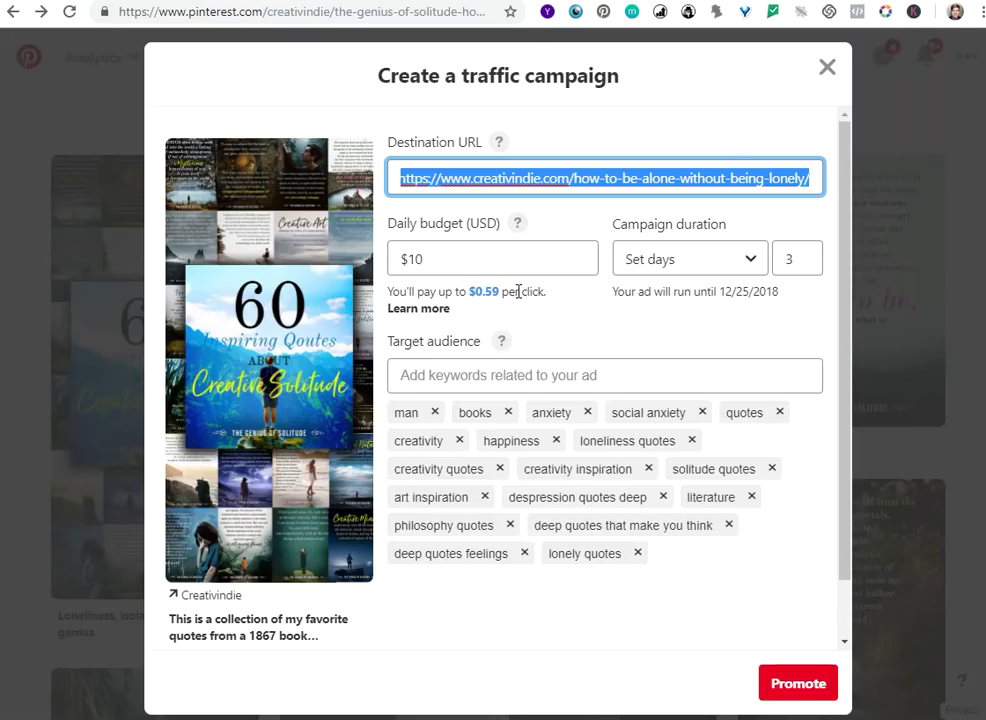
{"action": "left_click_drag", "start_coordinate": [518, 291], "coordinate": [439, 291]}
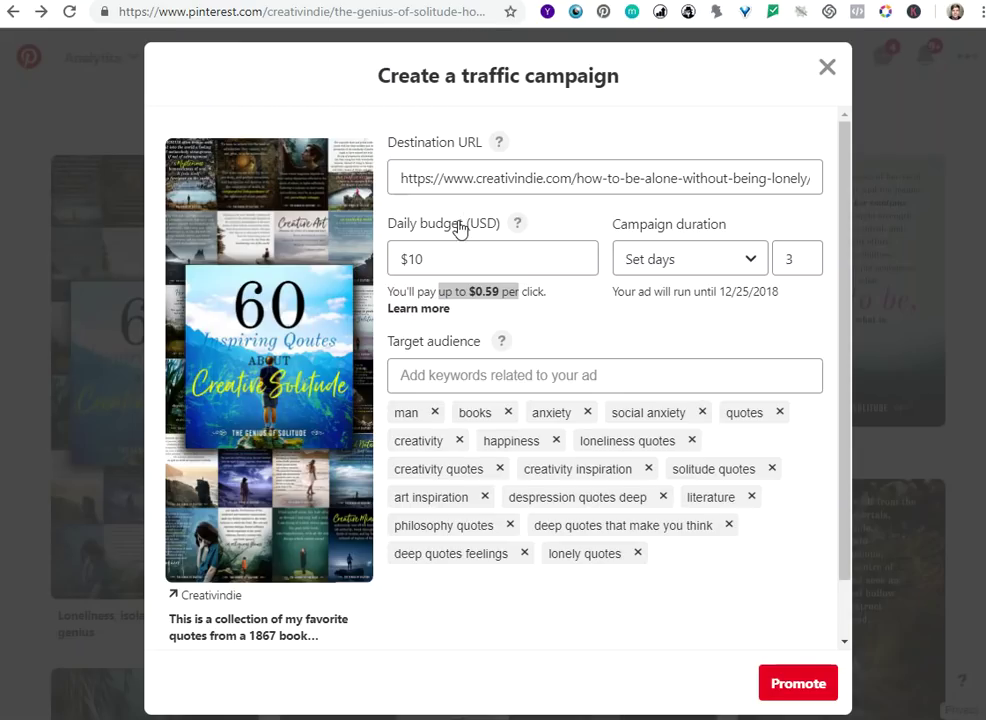
{"action": "left_click", "coordinate": [508, 288]}
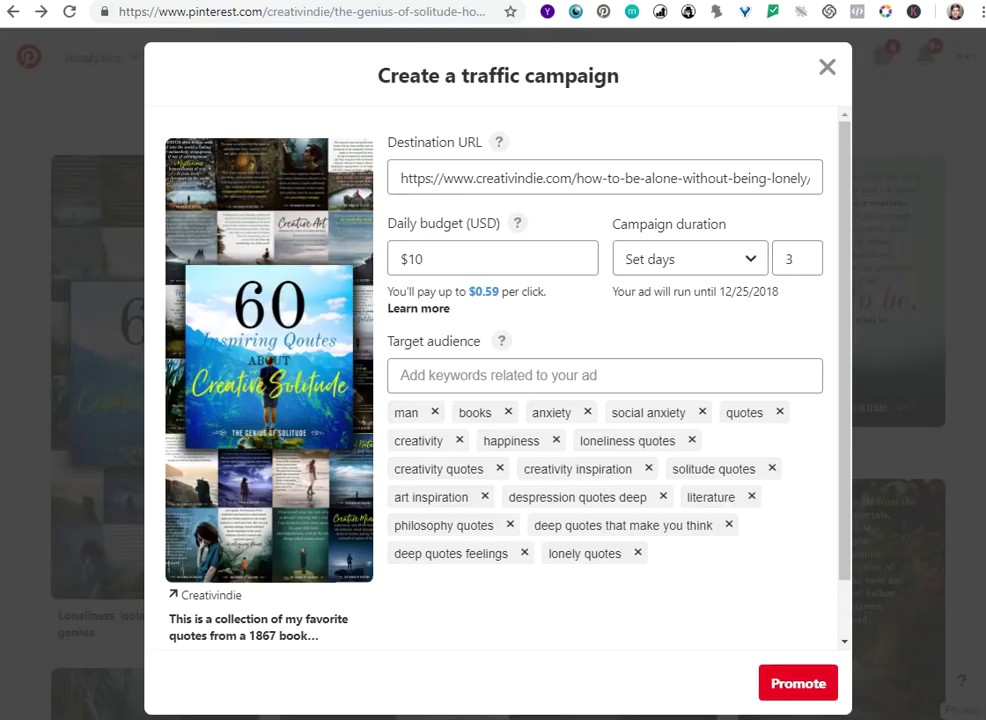
{"action": "left_click_drag", "start_coordinate": [378, 76], "coordinate": [625, 73]}
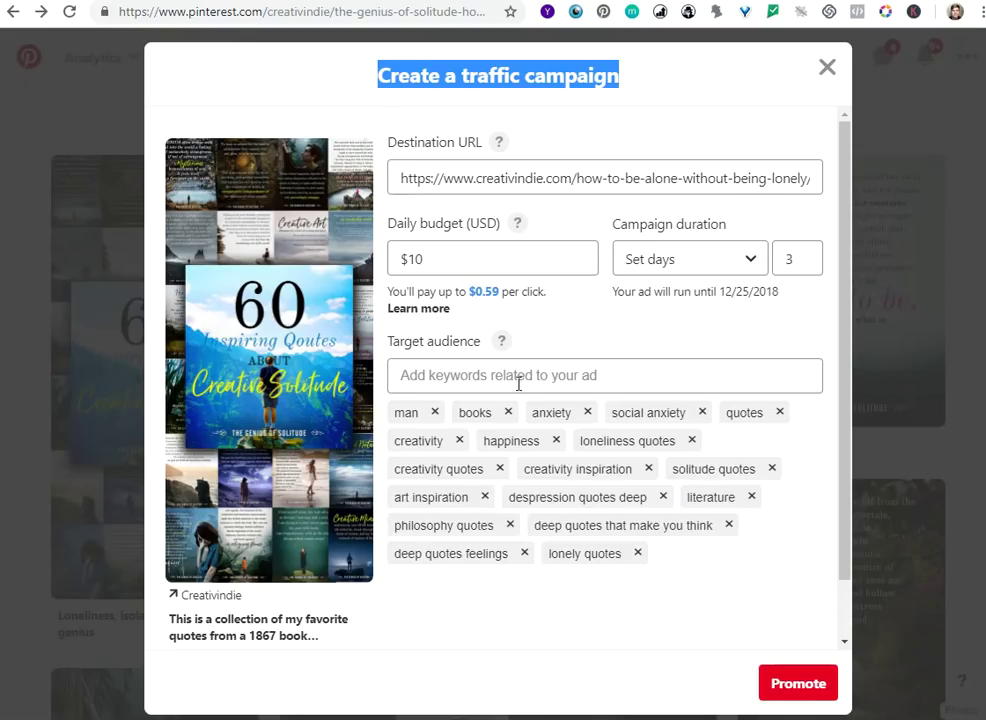
{"action": "left_click", "coordinate": [454, 378]}
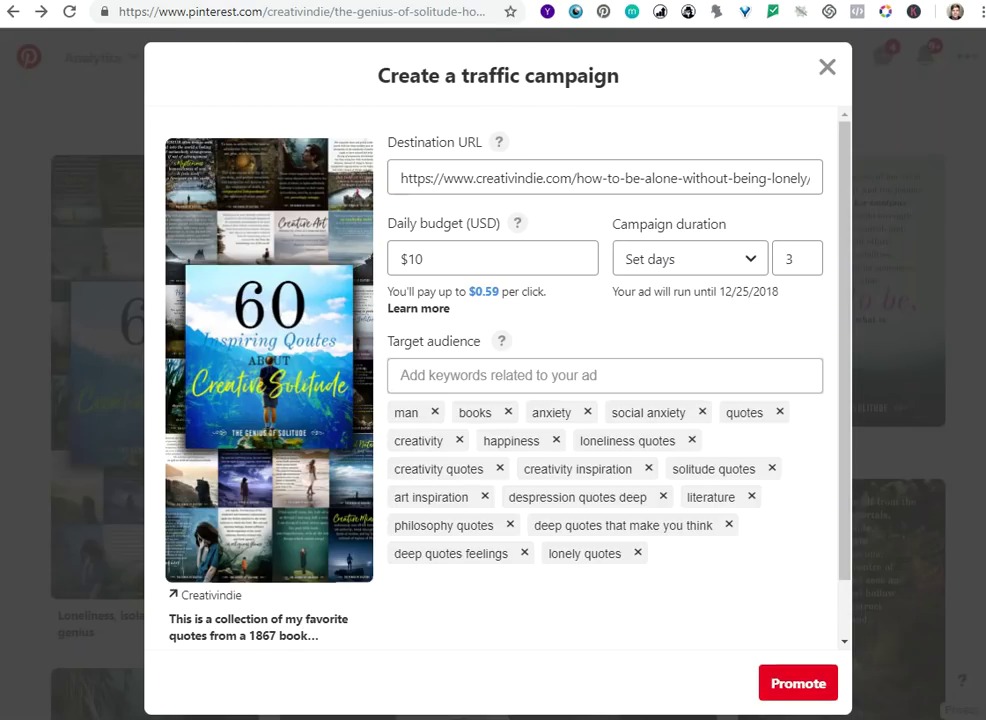
{"action": "left_click", "coordinate": [789, 688]}
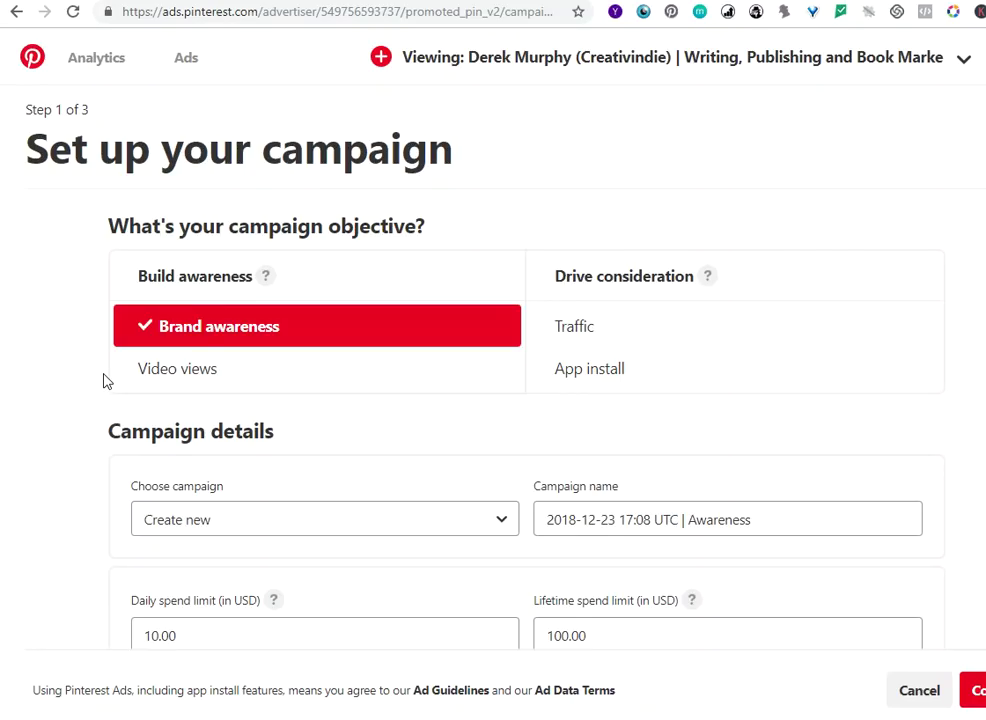
- Look over the Brand awareness campaign setup and the "How to be alone, without being lonely" blog post
{"action": "left_click", "coordinate": [380, 57]}
{"action": "mouse_move", "coordinate": [128, 326]}
{"action": "left_click", "coordinate": [505, 1]}
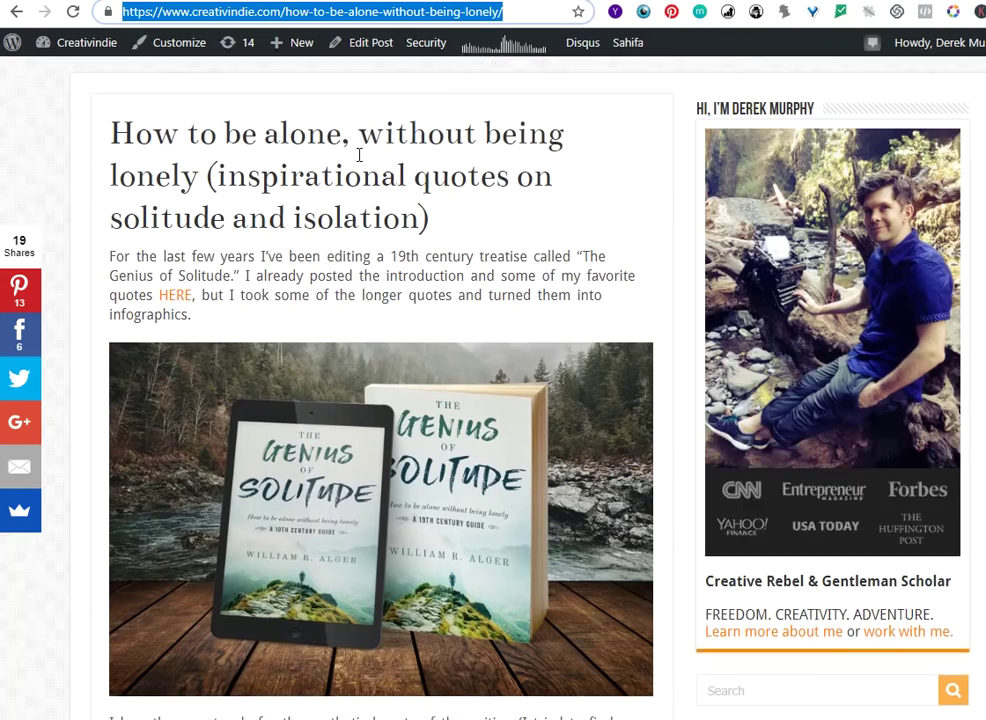
{"action": "scroll", "coordinate": [280, 359], "scroll_direction": "down", "scroll_amount": 7}
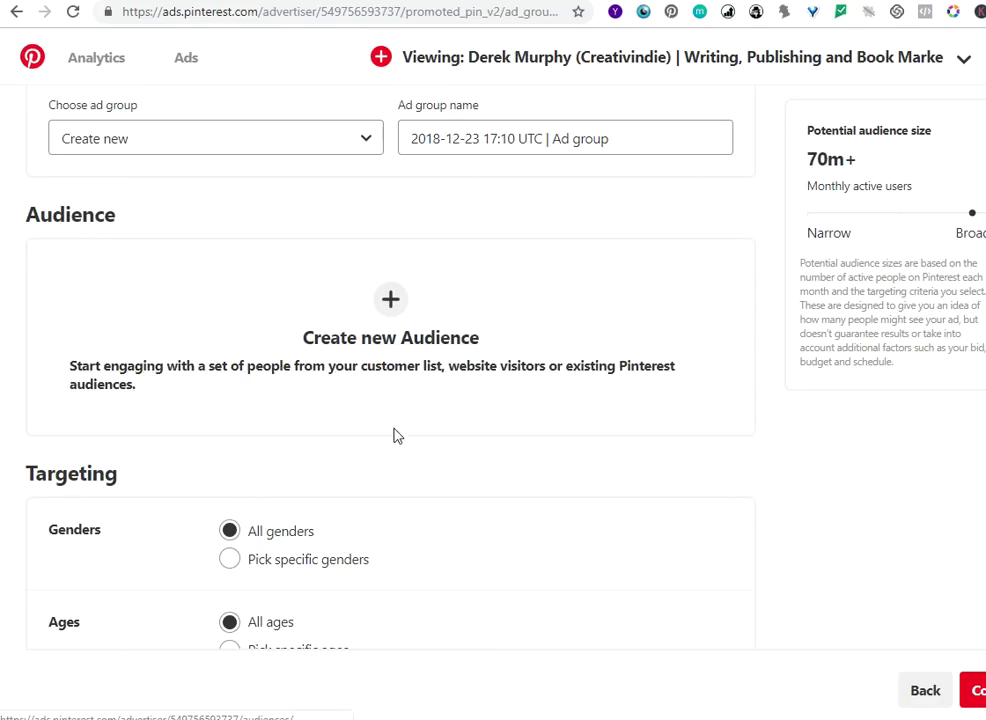
- Set the ad group's language targeting to specific languages, keeping English and excluding French, German, Indonesian and Italian
{"action": "scroll", "coordinate": [398, 432], "scroll_direction": "down", "scroll_amount": 3}
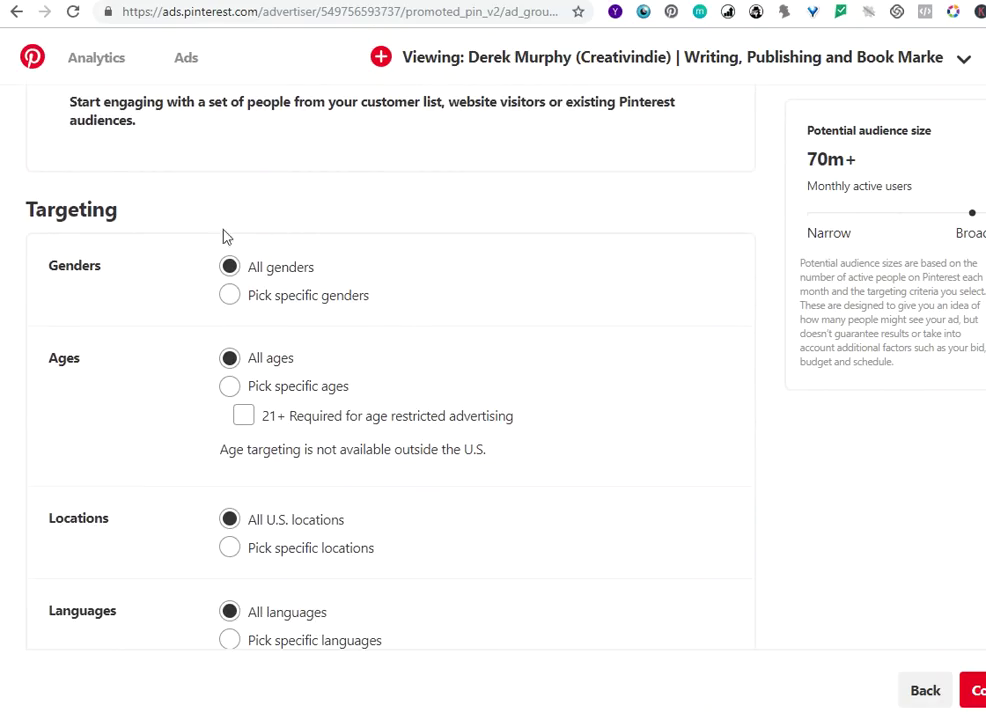
{"action": "scroll", "coordinate": [494, 535], "scroll_direction": "down", "scroll_amount": 2}
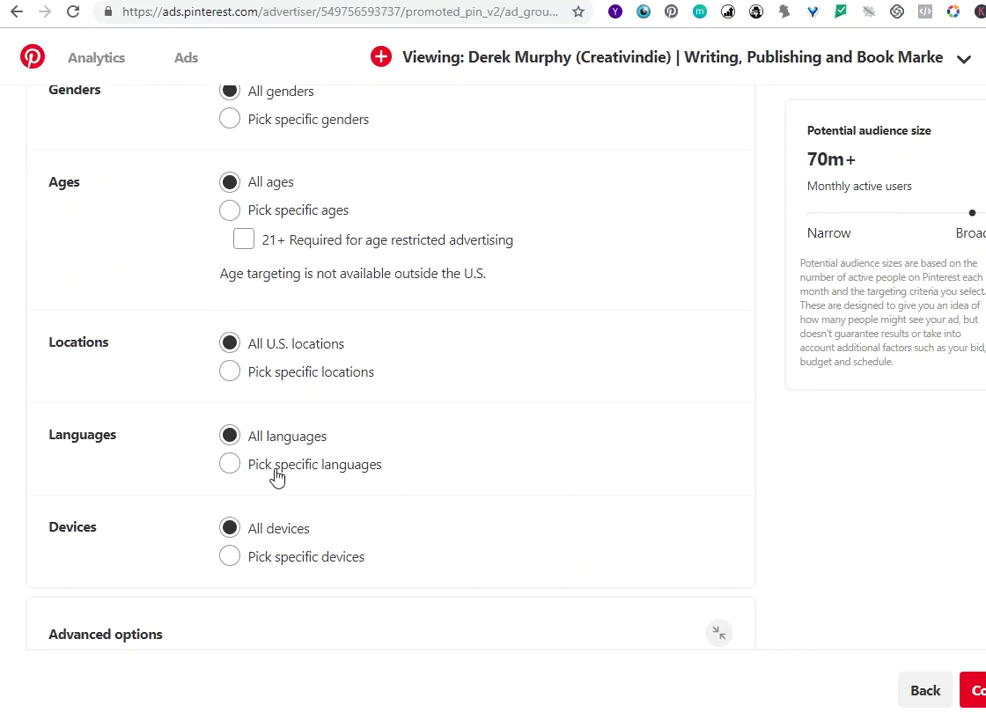
{"action": "left_click", "coordinate": [234, 468]}
{"action": "scroll", "coordinate": [300, 515], "scroll_direction": "down", "scroll_amount": 2}
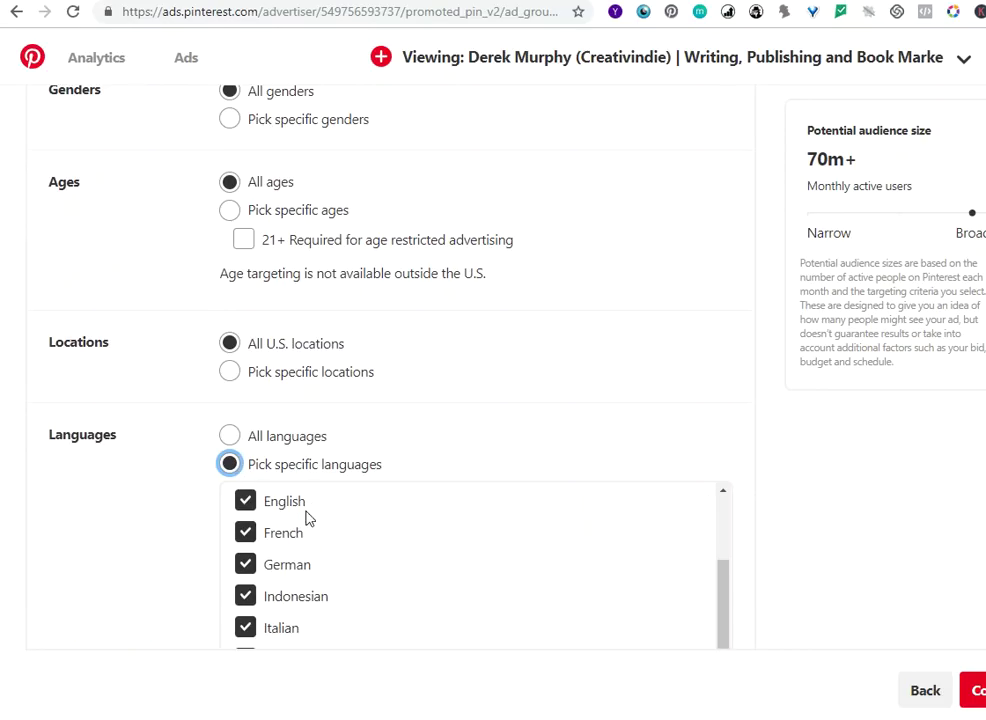
{"action": "left_click", "coordinate": [285, 506]}
{"action": "left_click", "coordinate": [247, 503]}
{"action": "left_click", "coordinate": [248, 535]}
{"action": "left_click", "coordinate": [248, 566]}
{"action": "left_click", "coordinate": [246, 597]}
{"action": "left_click", "coordinate": [246, 626]}
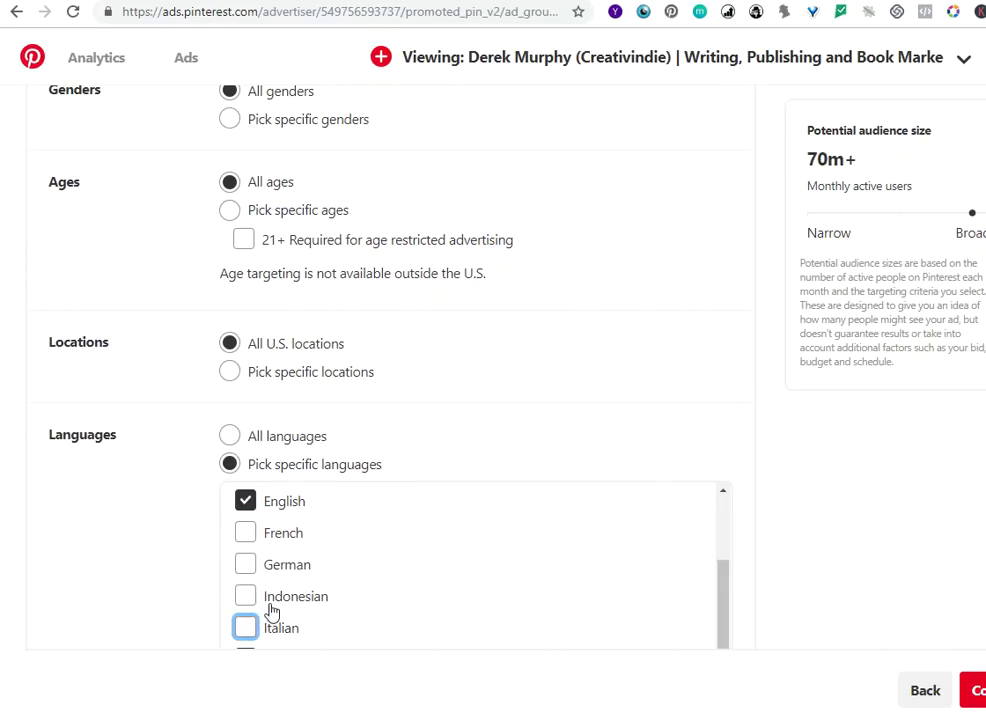
- Exclude all remaining targeting languages listed after Italian, including Korean, Norwegian Bokmål, Polish, Portuguese, Russian, Spanish, Swedish, Turkish and Ukrainian
{"action": "scroll", "coordinate": [262, 600], "scroll_direction": "down", "scroll_amount": 1}
{"action": "left_click", "coordinate": [246, 571]}
{"action": "left_click", "coordinate": [248, 601]}
{"action": "left_click", "coordinate": [246, 634]}
{"action": "scroll", "coordinate": [285, 615], "scroll_direction": "down", "scroll_amount": 1}
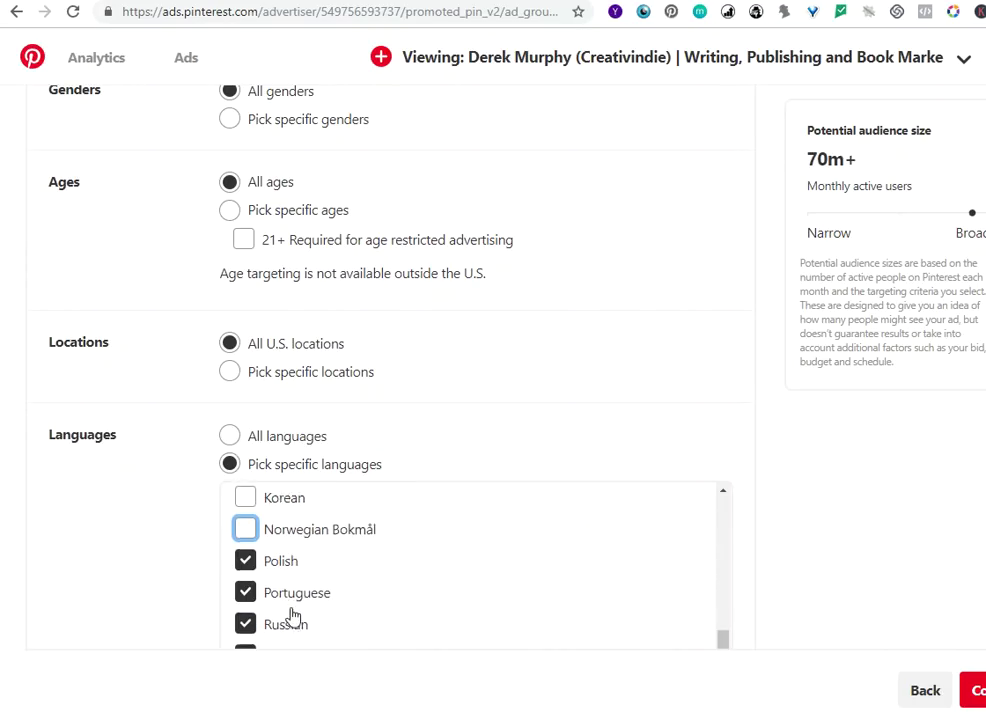
{"action": "left_click", "coordinate": [246, 538]}
{"action": "left_click", "coordinate": [246, 570]}
{"action": "left_click", "coordinate": [247, 600]}
{"action": "left_click", "coordinate": [247, 634]}
{"action": "scroll", "coordinate": [265, 625], "scroll_direction": "down", "scroll_amount": 3}
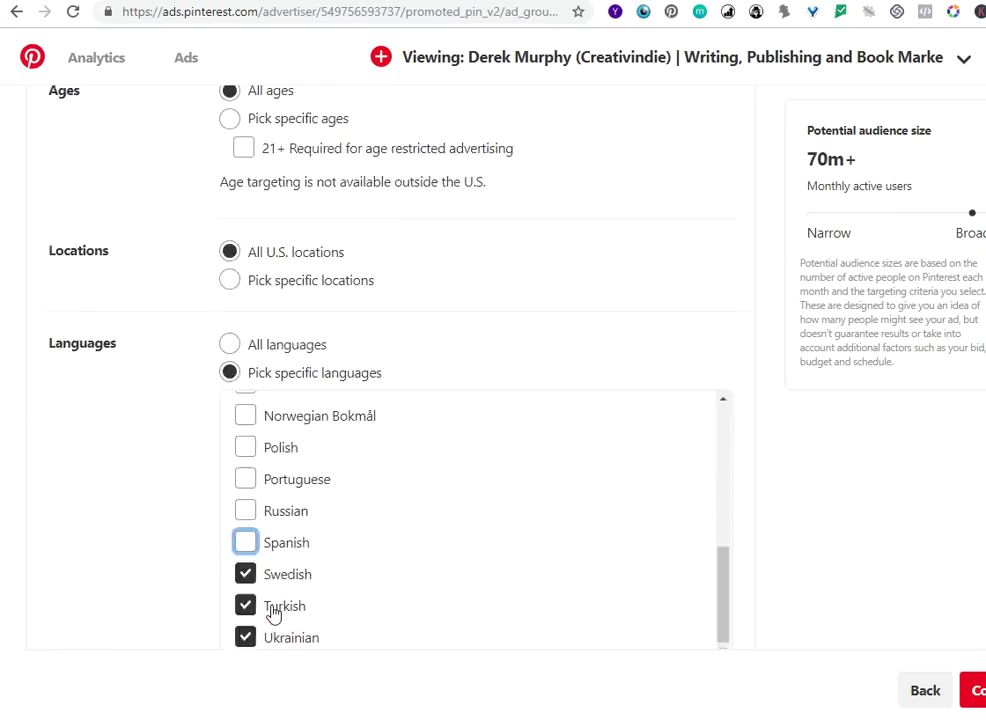
{"action": "left_click", "coordinate": [250, 381]}
{"action": "left_click", "coordinate": [248, 345]}
{"action": "left_click", "coordinate": [248, 314]}
- Exclude Dutch, Danish and Chinese so that English is the only targeted language
{"action": "scroll", "coordinate": [350, 366], "scroll_direction": "up", "scroll_amount": 3}
{"action": "scroll", "coordinate": [328, 244], "scroll_direction": "up", "scroll_amount": 1}
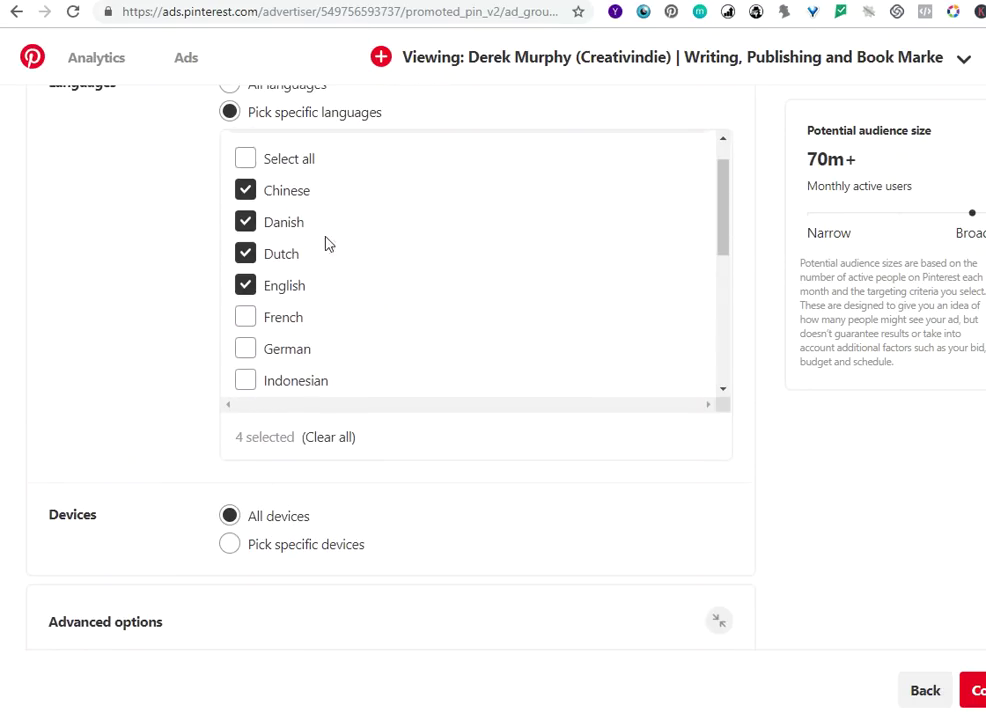
{"action": "left_click", "coordinate": [245, 254]}
{"action": "left_click", "coordinate": [248, 224]}
{"action": "left_click", "coordinate": [247, 190]}
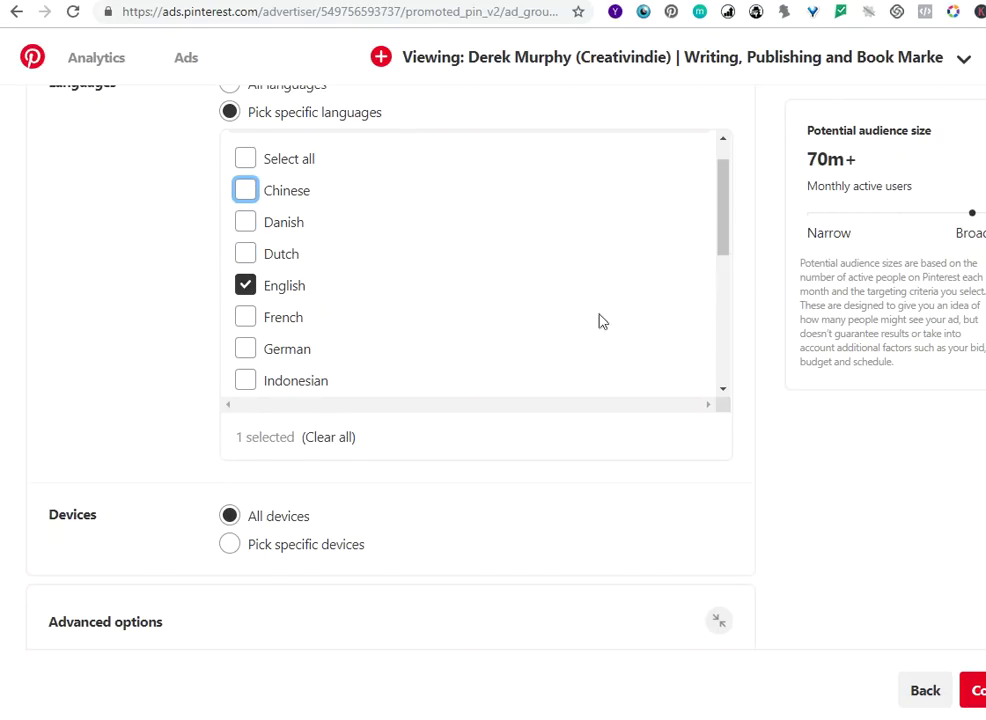
{"action": "left_click_drag", "start_coordinate": [726, 235], "coordinate": [737, 196]}
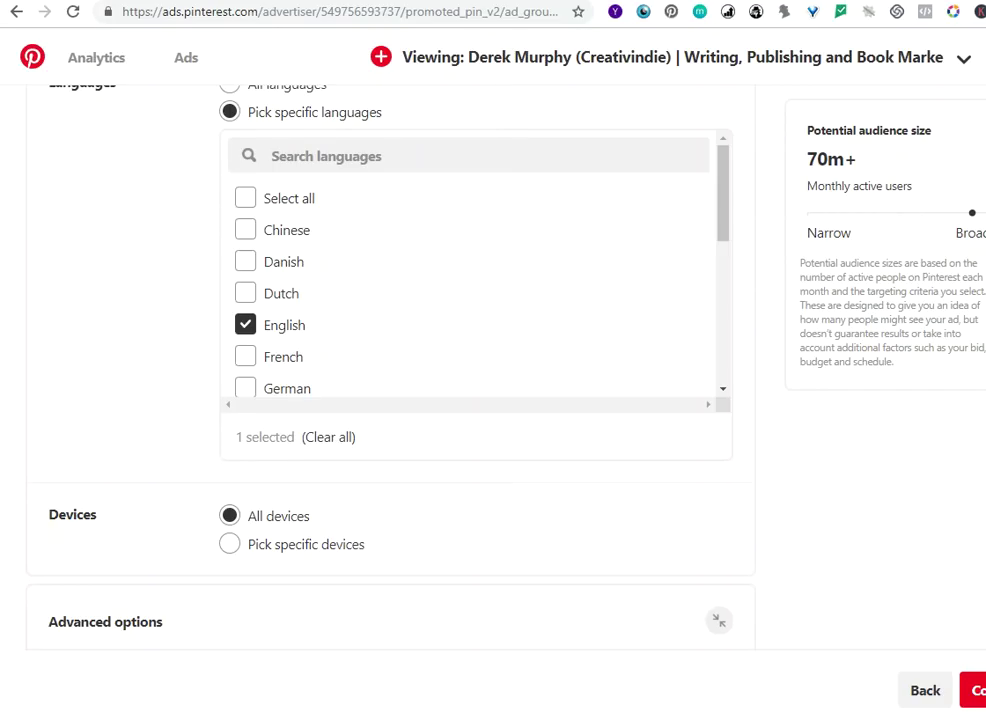
- Add 13 ad keywords, from "creativity quotes", "lonely quotes" and "solitude quotes" to "depression quotes" and "isolated alone", and try to continue the ad group setup
{"action": "scroll", "coordinate": [390, 360], "scroll_direction": "down", "scroll_amount": 3}
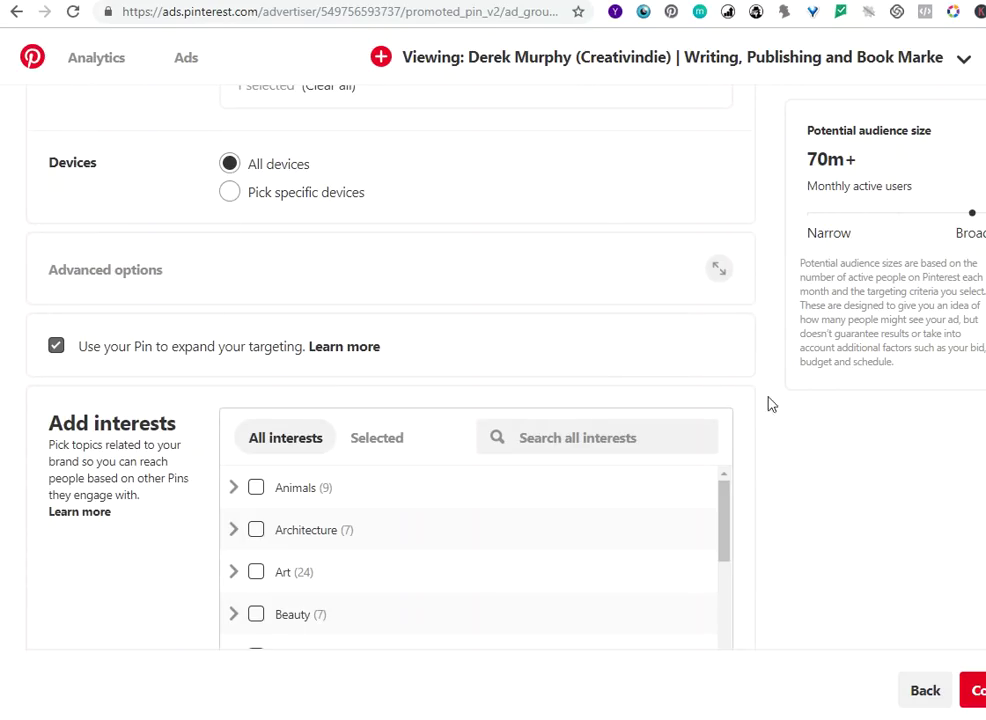
{"action": "scroll", "coordinate": [202, 374], "scroll_direction": "down", "scroll_amount": 1}
{"action": "scroll", "coordinate": [190, 315], "scroll_direction": "down", "scroll_amount": 2}
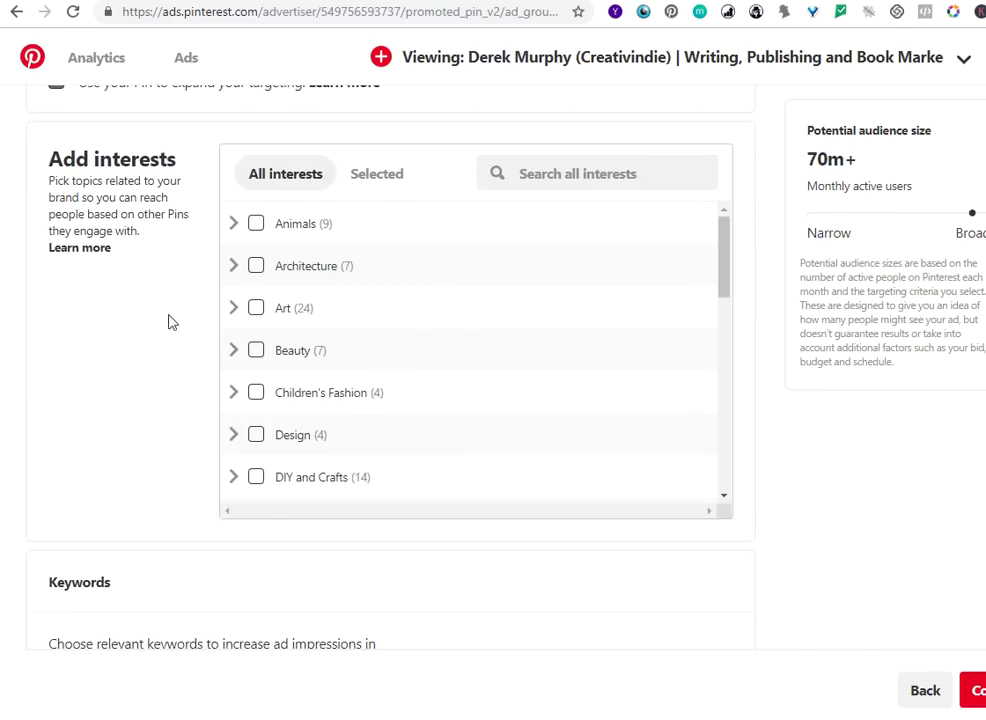
{"action": "scroll", "coordinate": [310, 360], "scroll_direction": "down", "scroll_amount": 2}
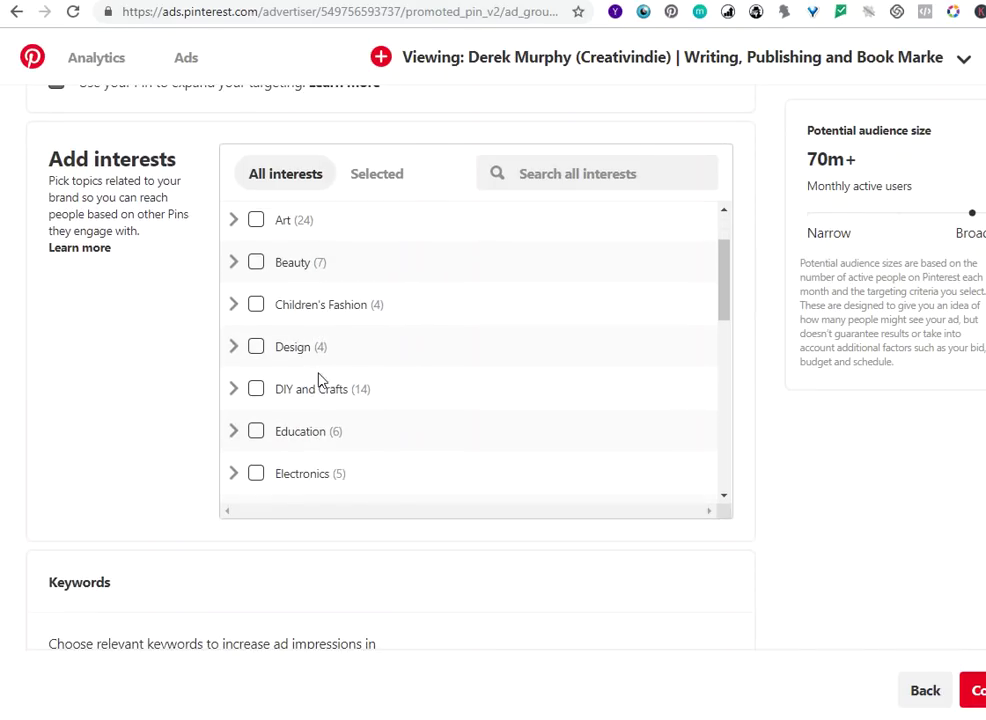
{"action": "scroll", "coordinate": [164, 376], "scroll_direction": "down", "scroll_amount": 3}
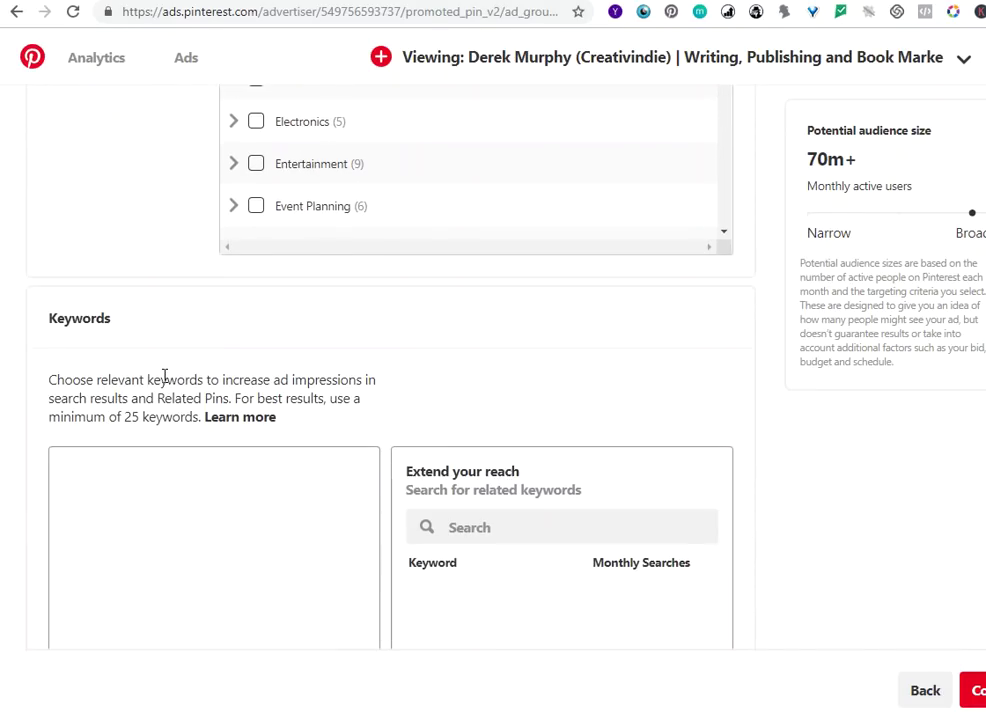
{"action": "scroll", "coordinate": [169, 385], "scroll_direction": "down", "scroll_amount": 2}
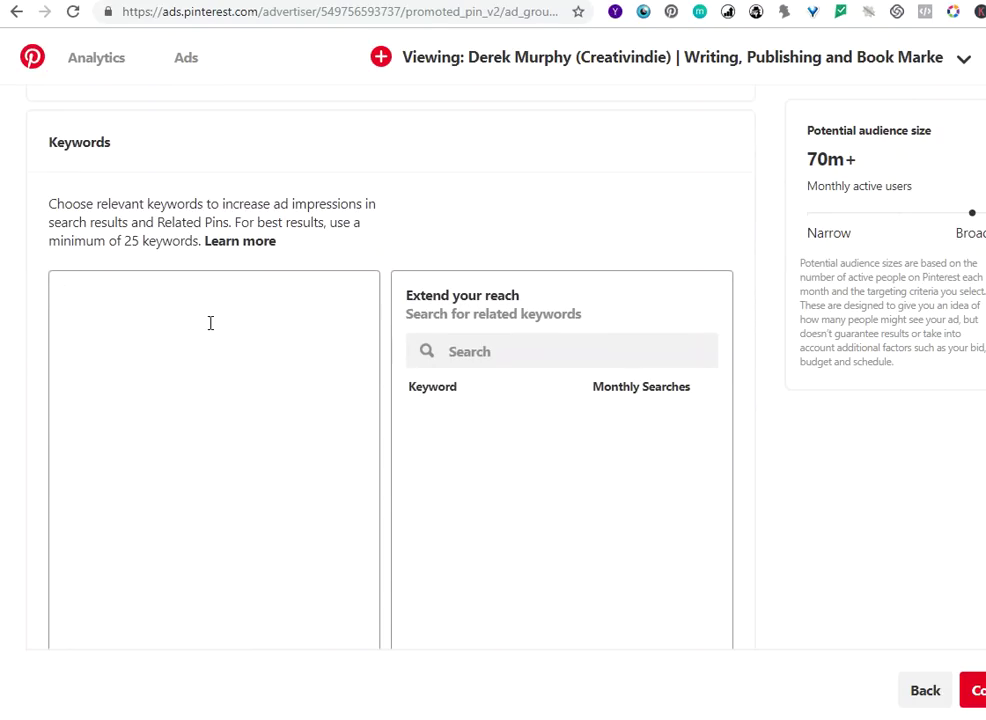
{"action": "type", "text": "creativity quotes lonely quotes solitude quotes happiness quotes independence quotes loneliness quotes genius quotes anxiety quotes creative genius melancholy sad quotes depression quotes isolated alone"}
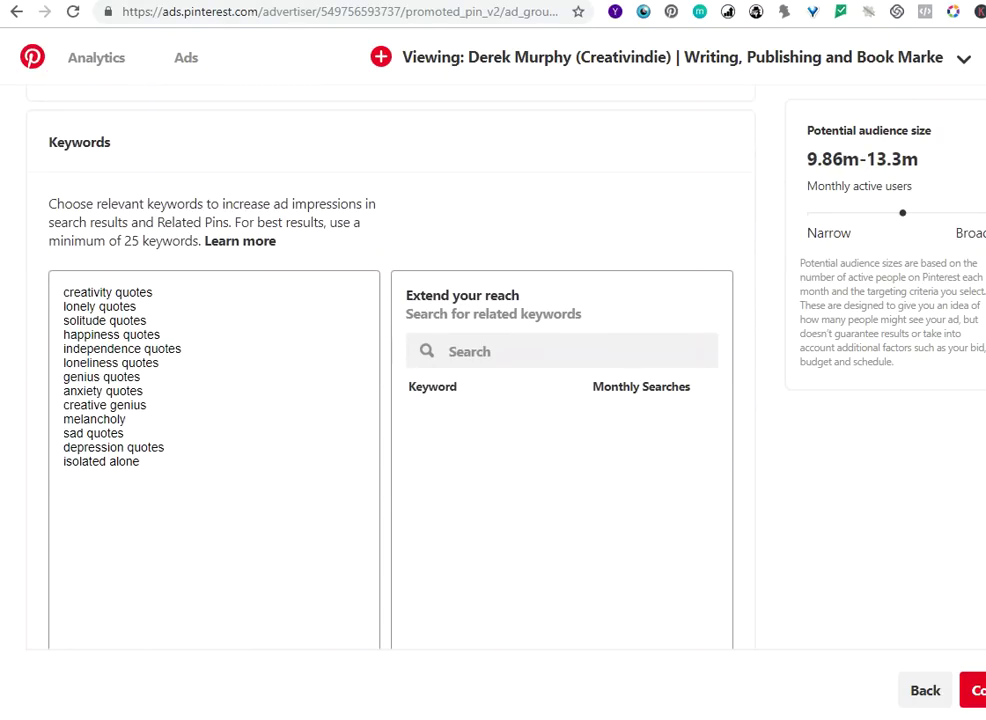
{"action": "left_click", "coordinate": [975, 690]}
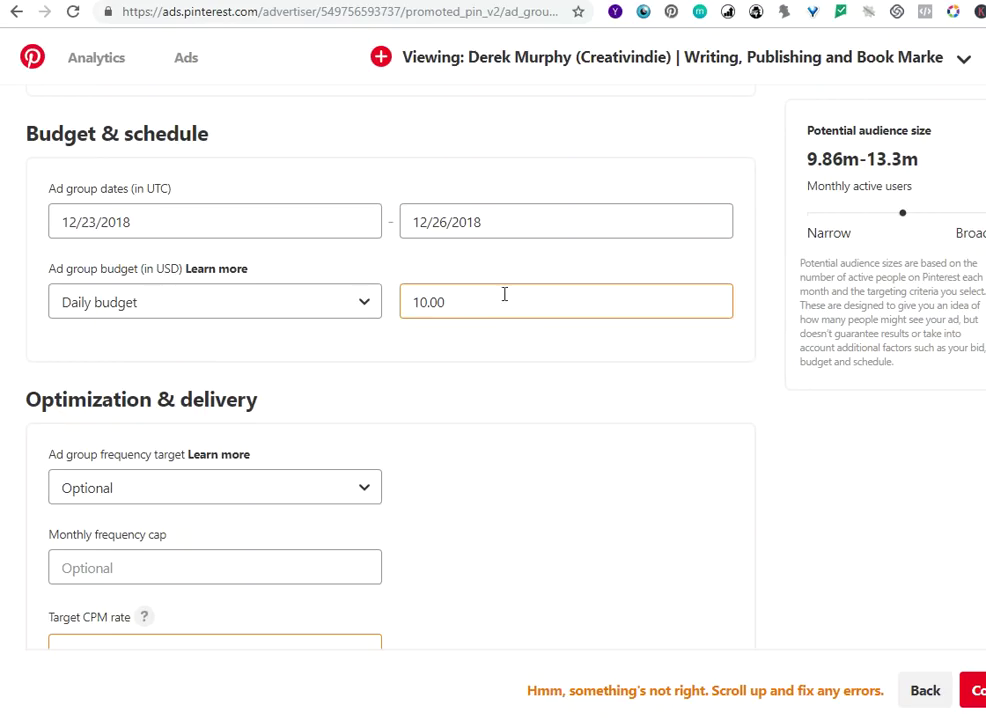
- Change the ad group budget to a lifetime budget of 50.00 USD and go to the target CPM rate
{"action": "left_click", "coordinate": [359, 313]}
{"action": "left_click", "coordinate": [238, 348]}
{"action": "double_click", "coordinate": [418, 300]}
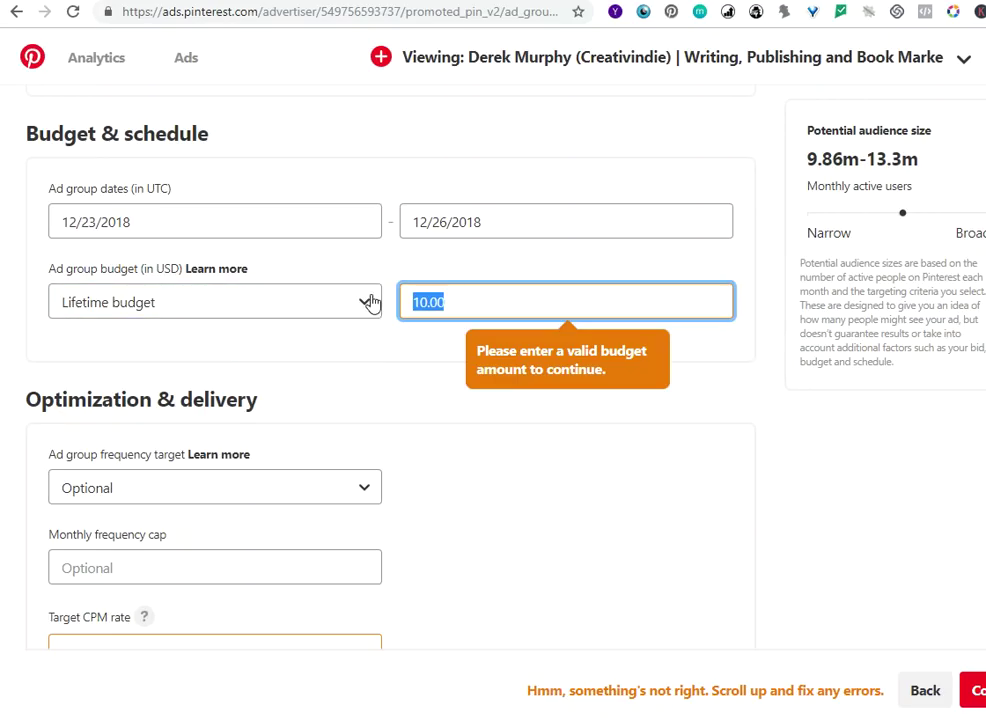
{"action": "type", "text": "50"}
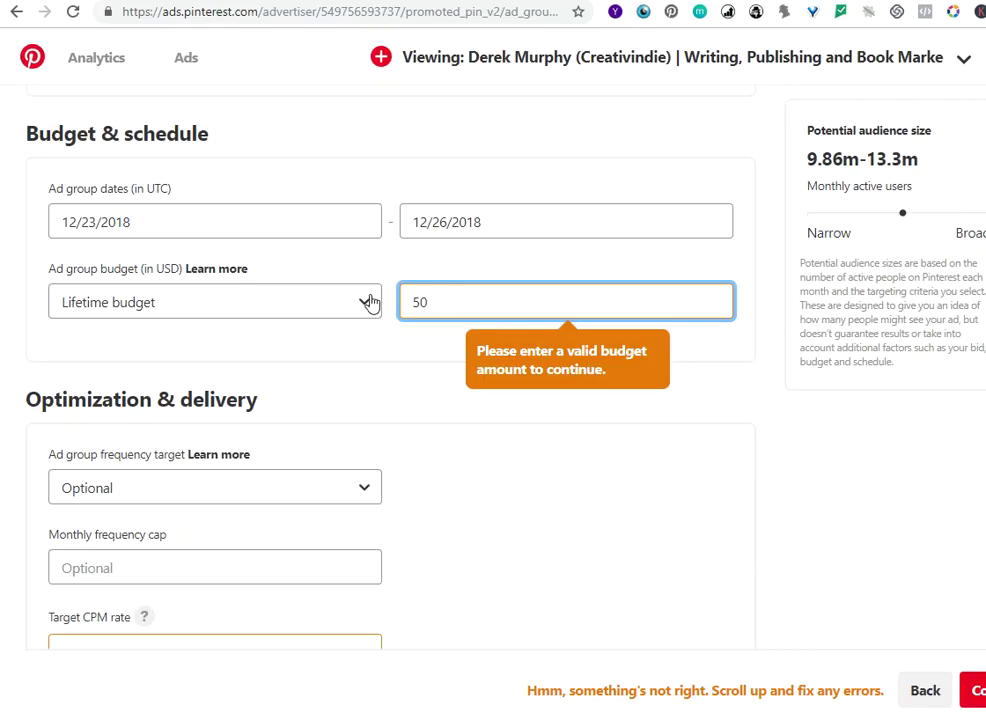
{"action": "left_click", "coordinate": [338, 362]}
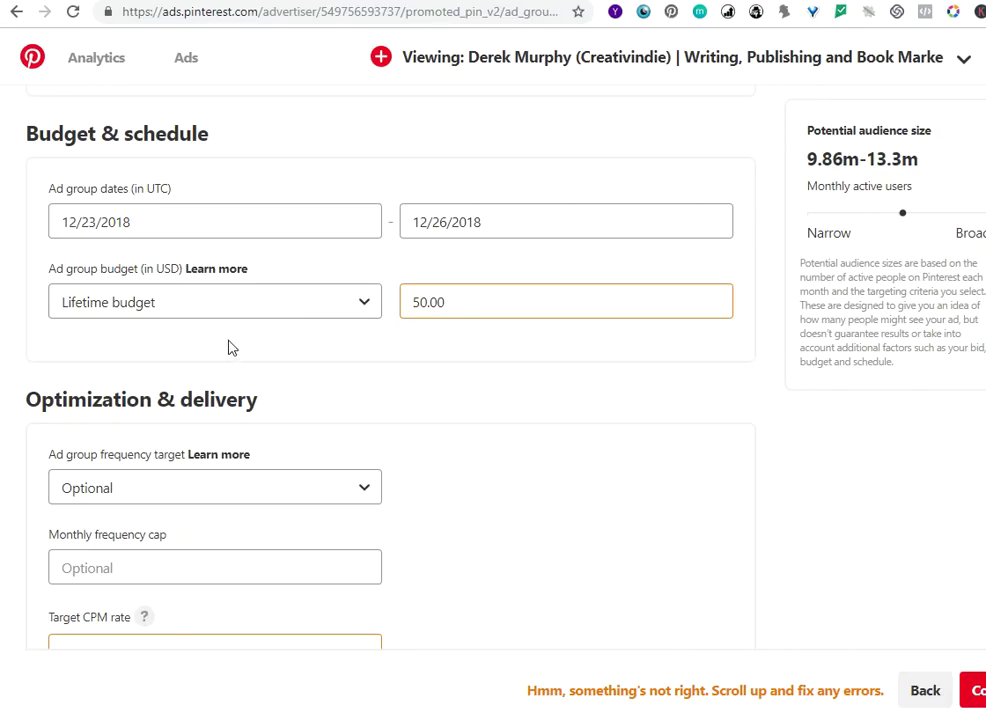
{"action": "scroll", "coordinate": [231, 345], "scroll_direction": "down", "scroll_amount": 2}
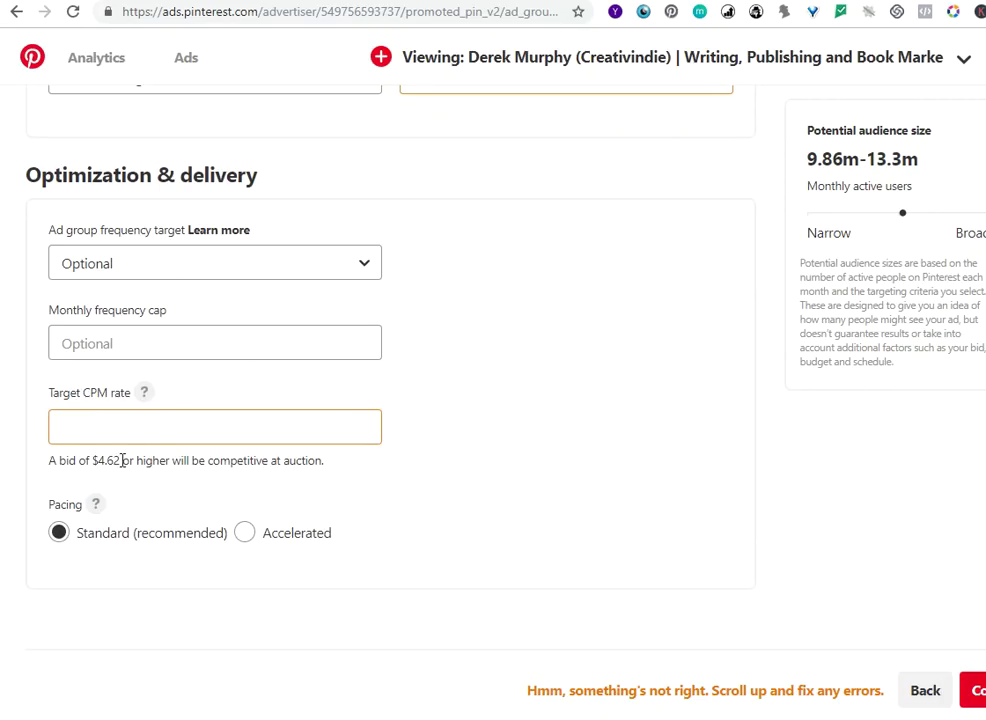
- Set the ad group's target CPM rate to 2.00
{"action": "left_click_drag", "start_coordinate": [122, 460], "coordinate": [92, 460]}
{"action": "left_click_drag", "start_coordinate": [80, 392], "coordinate": [108, 392]}
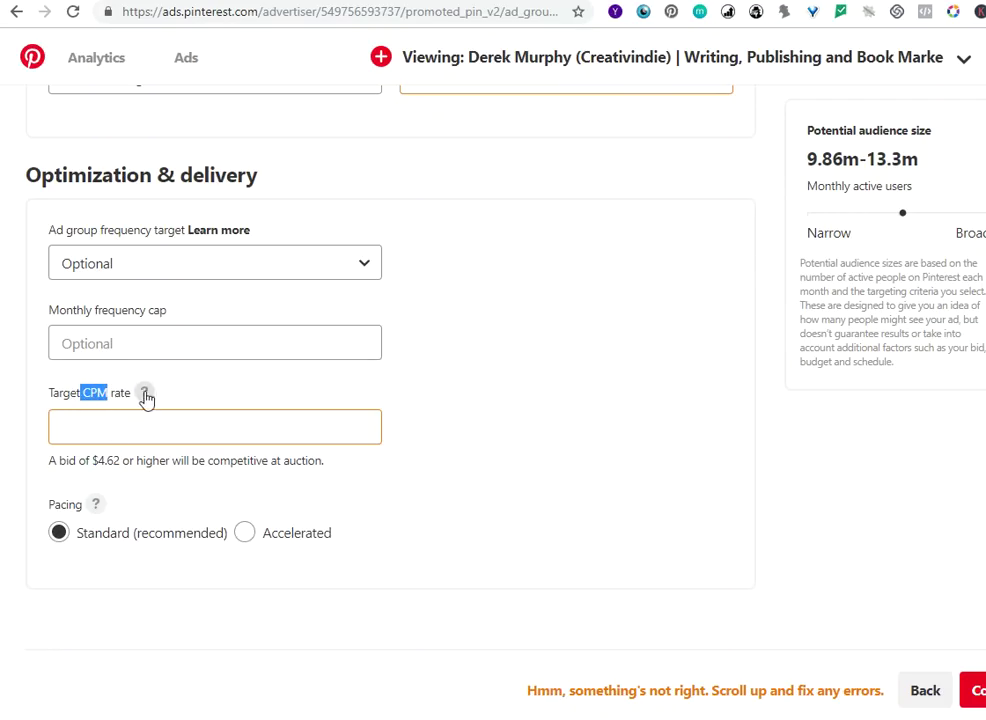
{"action": "left_click", "coordinate": [130, 425]}
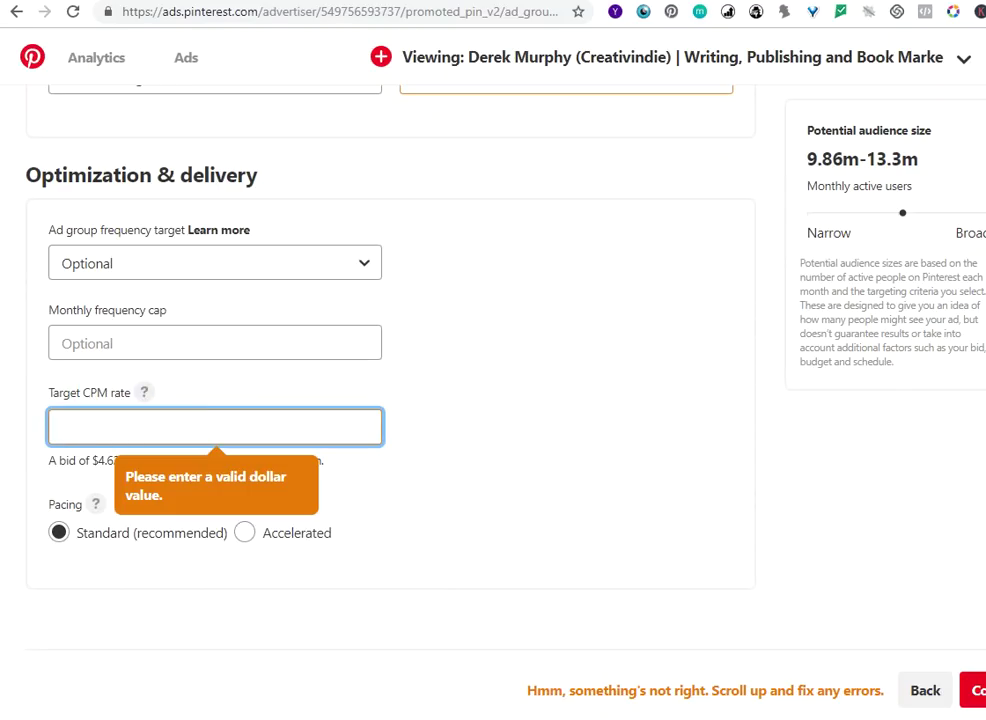
{"action": "type", "text": "2.00"}
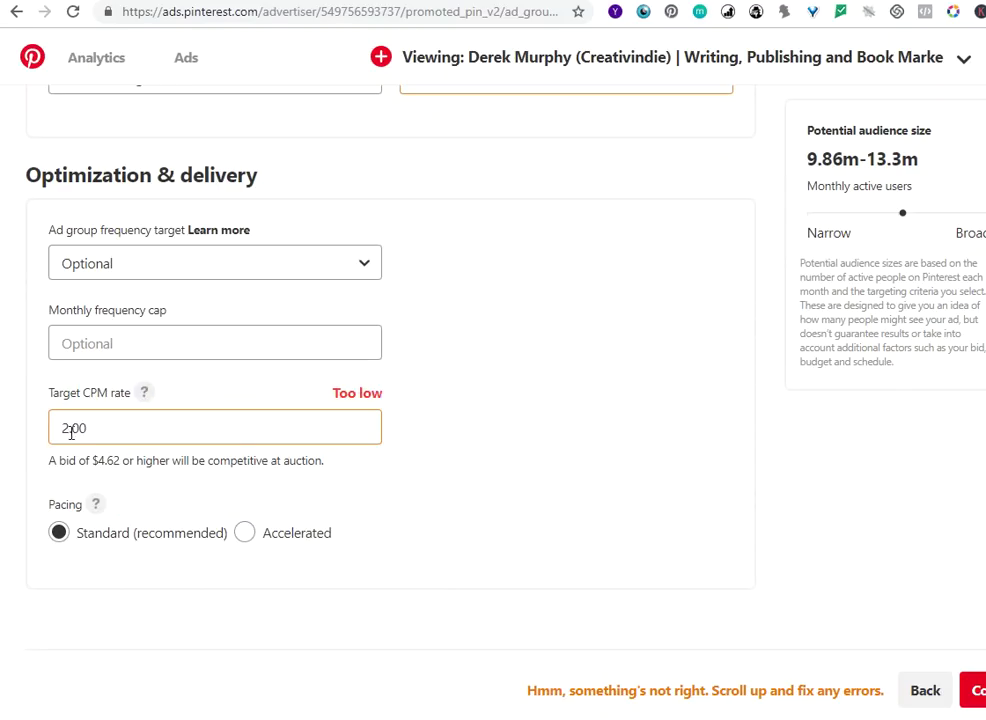
- Try lowering the target CPM rate to 1.00
{"action": "left_click_drag", "start_coordinate": [71, 427], "coordinate": [62, 428]}
{"action": "type", "text": "1"}
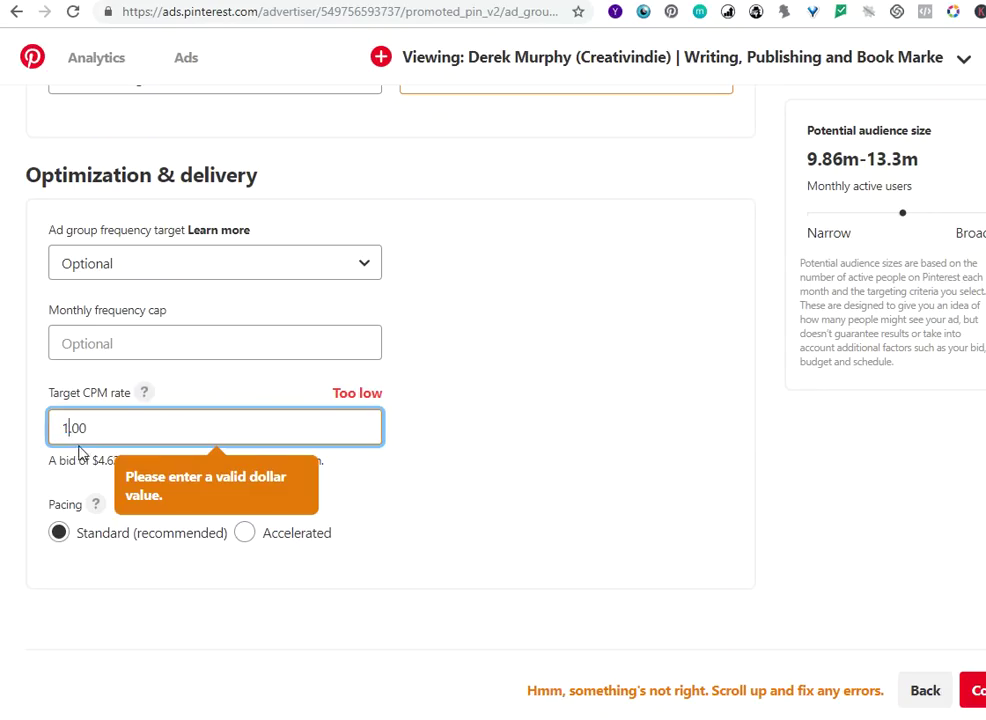
{"action": "left_click", "coordinate": [519, 447]}
{"action": "left_click", "coordinate": [167, 436]}
{"action": "left_click", "coordinate": [160, 461]}
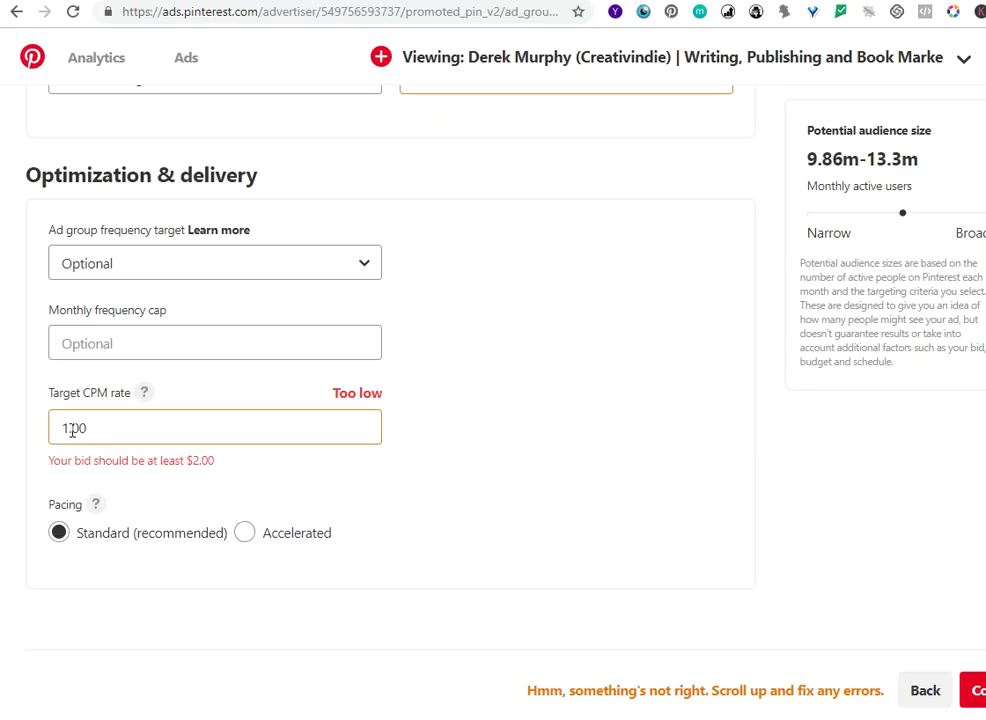
- Set the target CPM rate back to 2.00 and continue to adding pins to the ad group
{"action": "left_click_drag", "start_coordinate": [70, 428], "coordinate": [48, 444]}
{"action": "type", "text": "2"}
{"action": "left_click", "coordinate": [503, 491]}
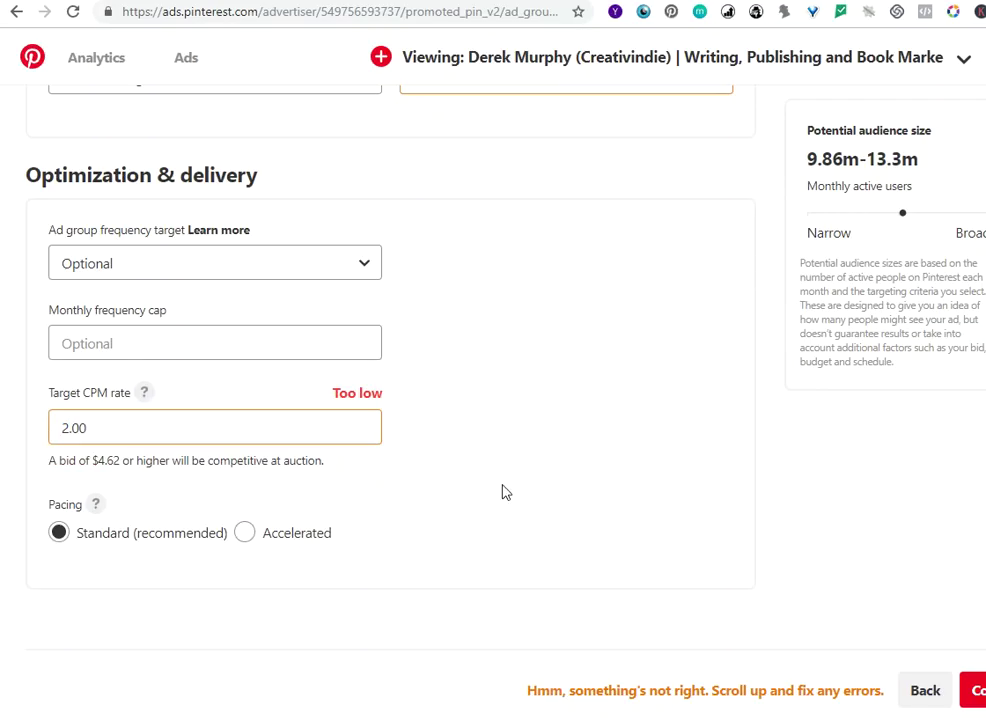
{"action": "left_click", "coordinate": [970, 690]}
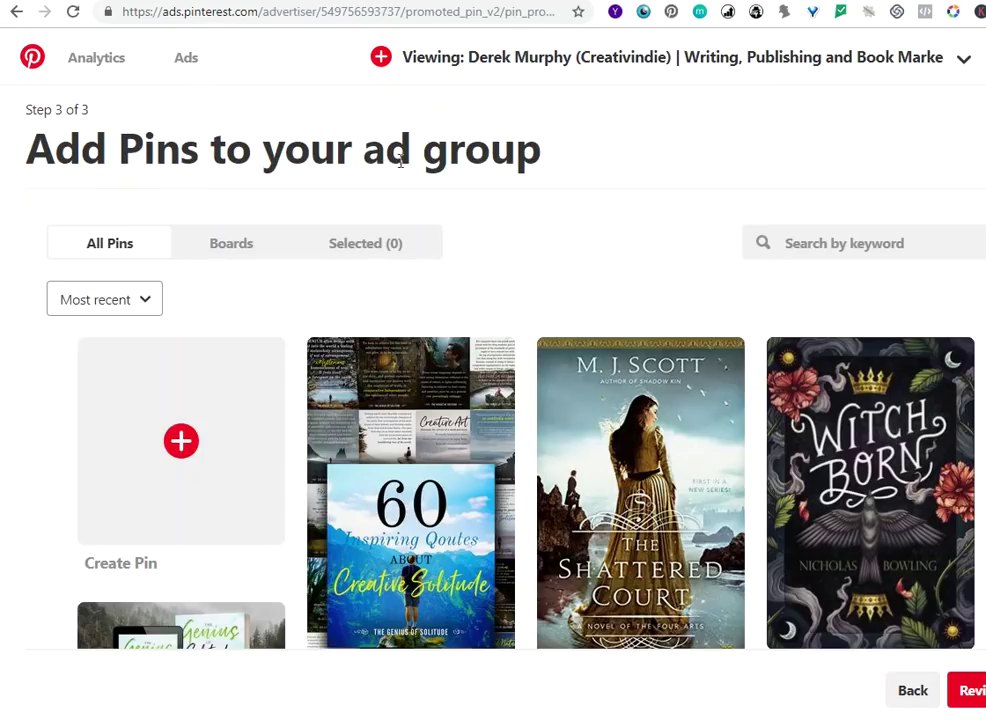
- Add nine pins to the ad group, including "Throwing her soul open", check that pin's ad details and proceed to the campaign review
{"action": "scroll", "coordinate": [510, 273], "scroll_direction": "down", "scroll_amount": 1}
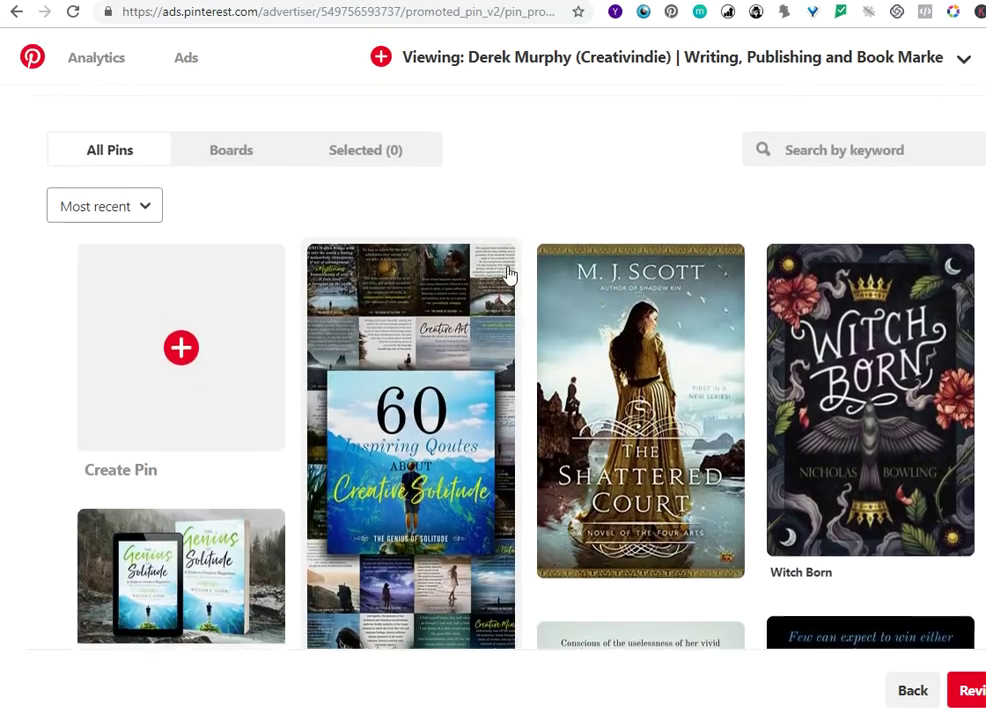
{"action": "scroll", "coordinate": [510, 273], "scroll_direction": "down", "scroll_amount": 1}
{"action": "left_click", "coordinate": [500, 318]}
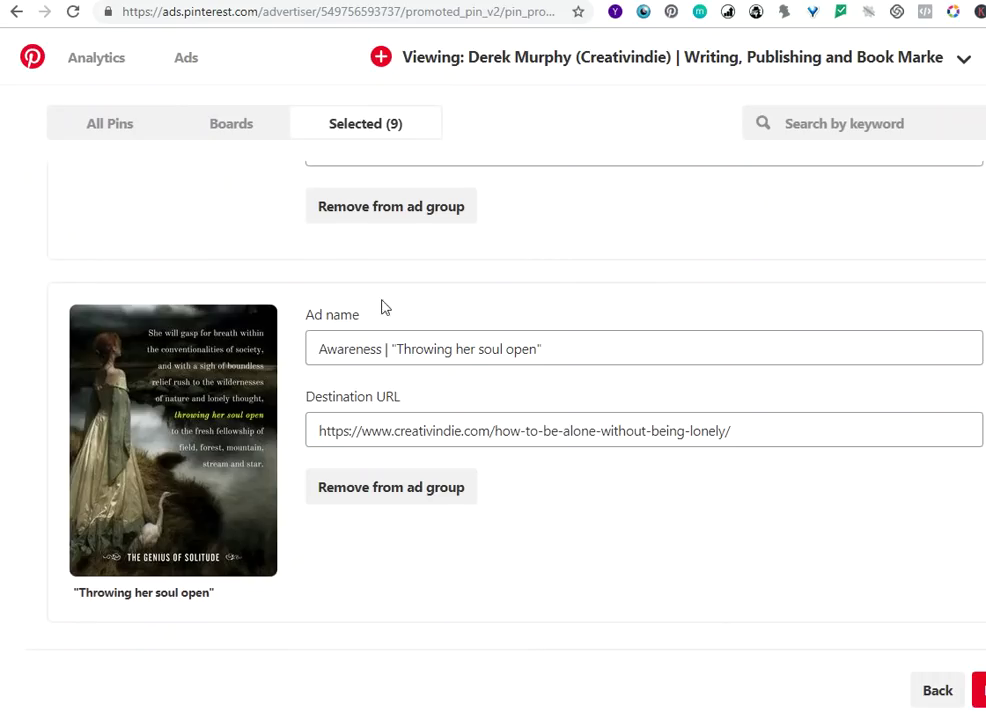
{"action": "left_click", "coordinate": [491, 348]}
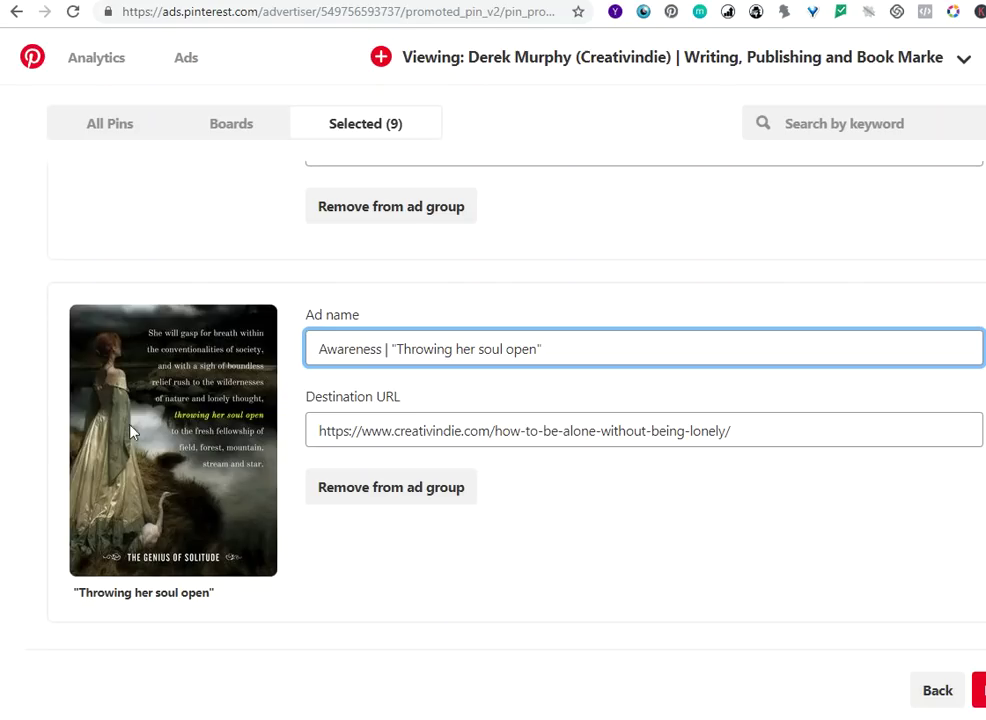
{"action": "left_click", "coordinate": [979, 690]}
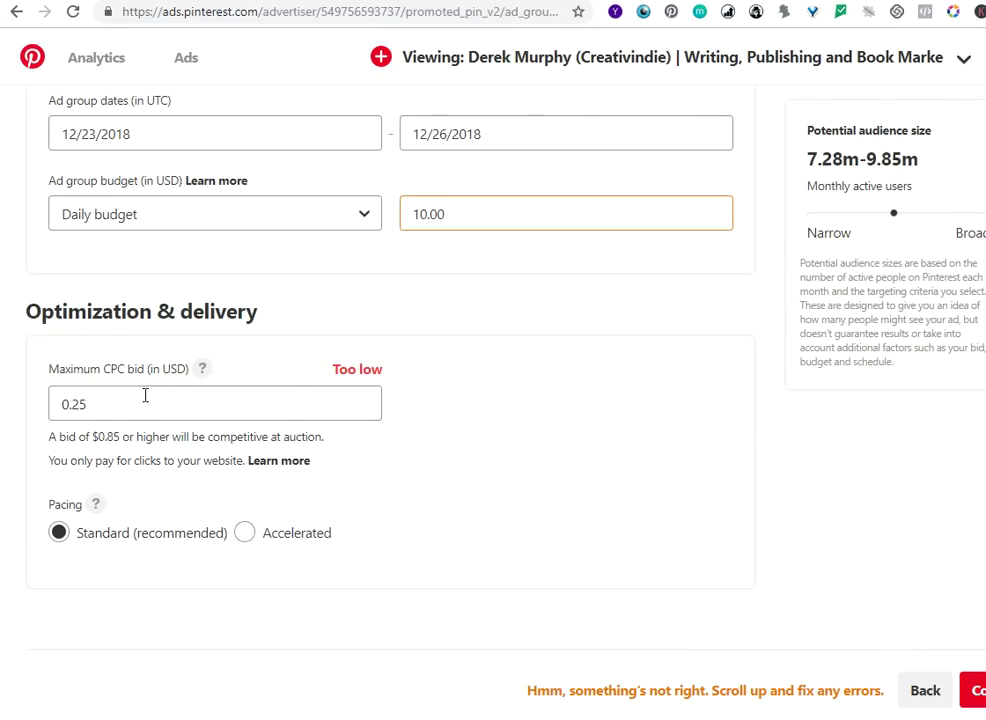
- Examine the traffic ad group's maximum CPC bid, the suggested competitive bid and the note on paying for website clicks
{"action": "left_click_drag", "start_coordinate": [69, 404], "coordinate": [74, 421]}
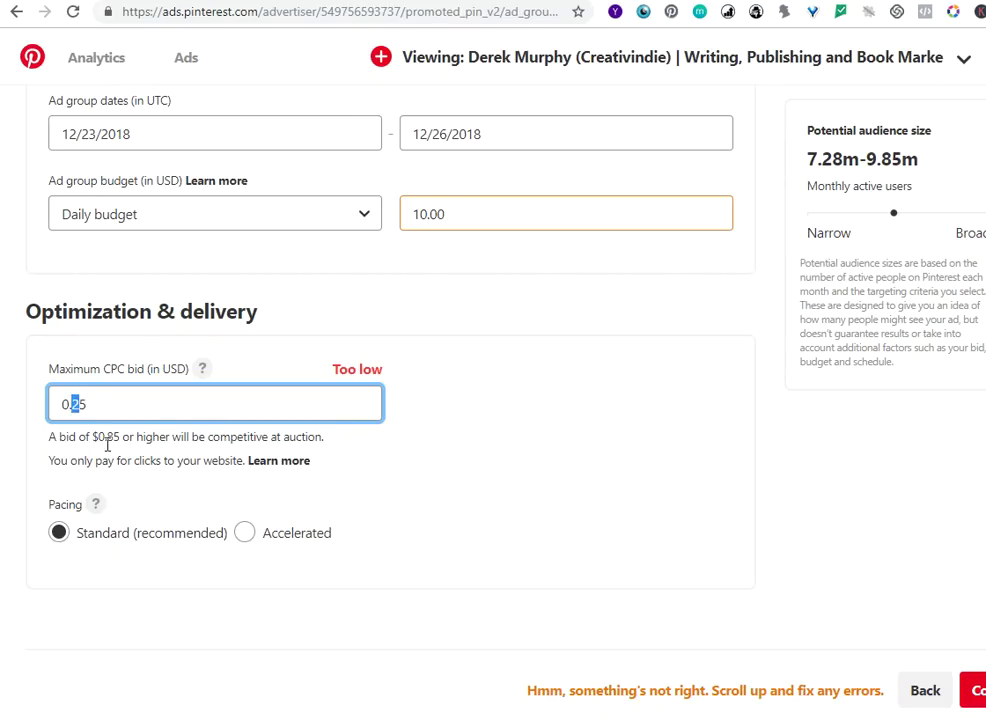
{"action": "triple_click", "coordinate": [518, 449]}
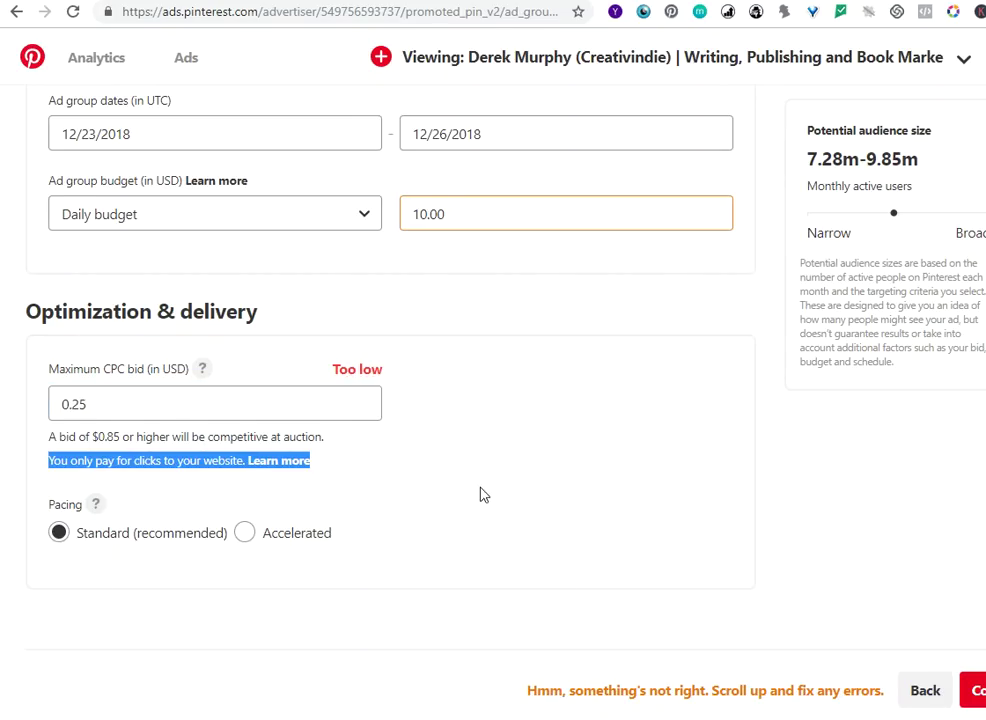
{"action": "left_click", "coordinate": [442, 488]}
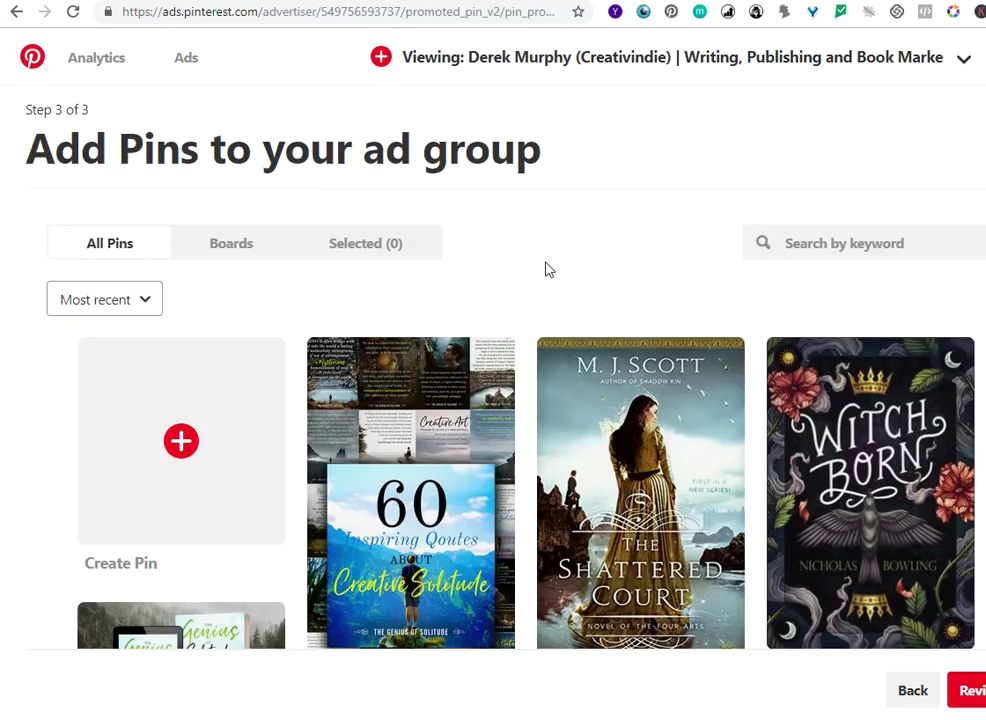
- Select the pins "A Practical Guide to Creative Genius", the 60 inspiring quotes collage and "loneliness solitude" for the traffic ad group
{"action": "scroll", "coordinate": [558, 224], "scroll_direction": "down", "scroll_amount": 2}
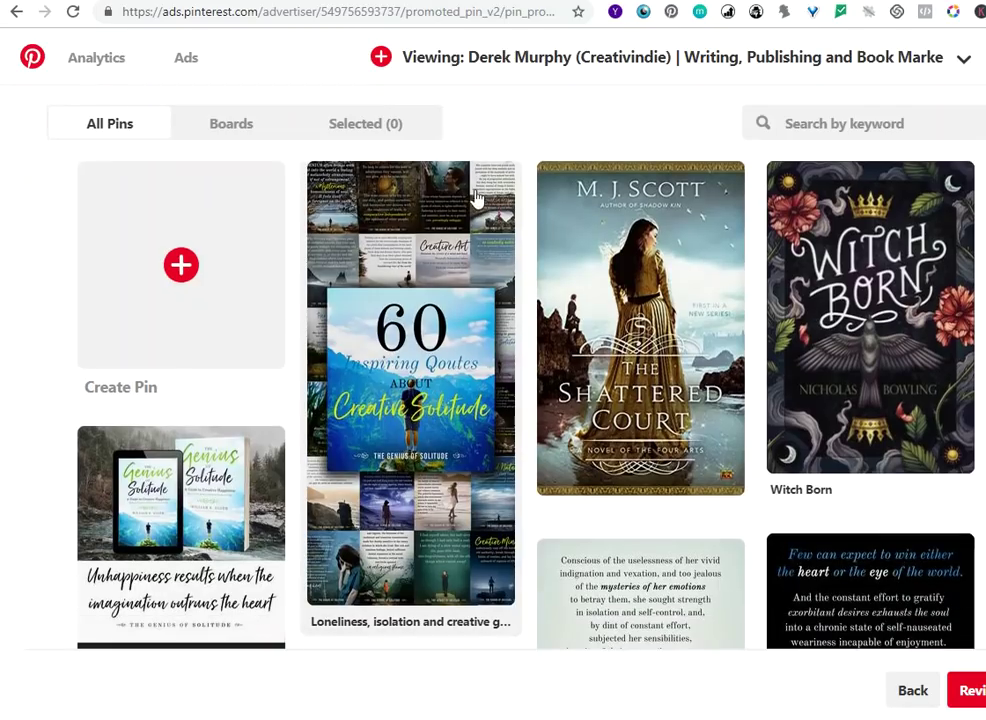
{"action": "scroll", "coordinate": [338, 404], "scroll_direction": "down", "scroll_amount": 2}
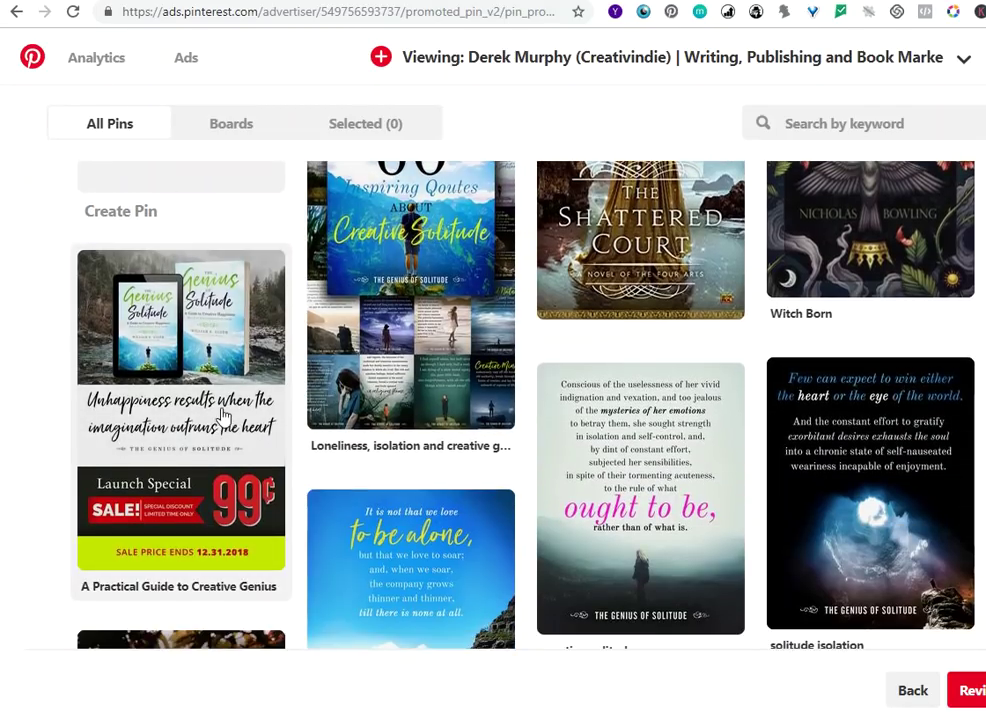
{"action": "left_click", "coordinate": [217, 410]}
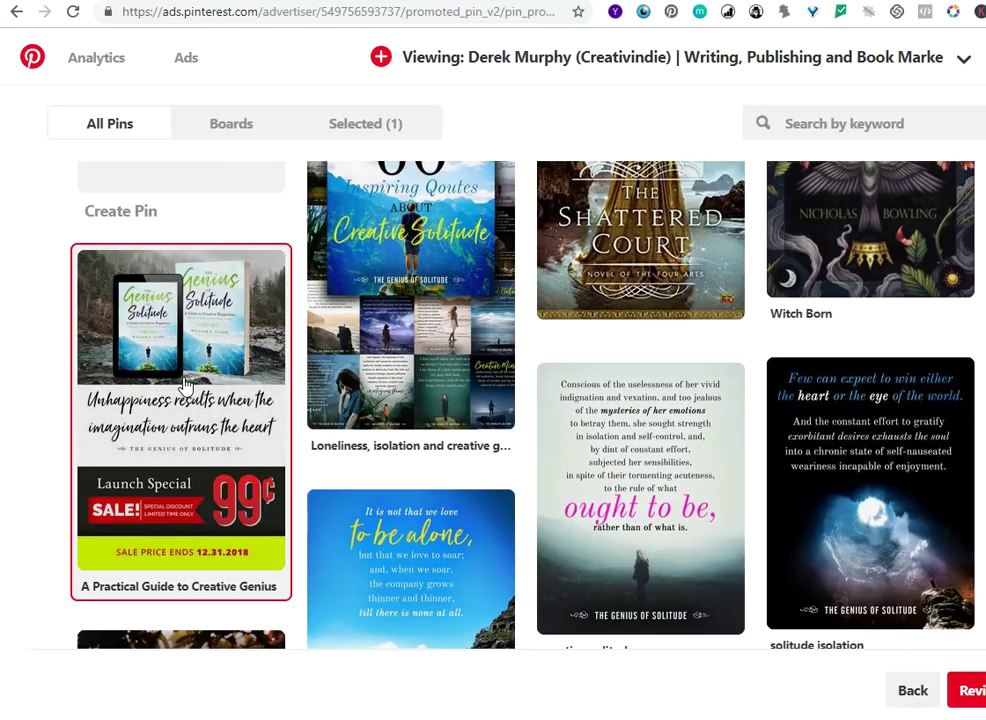
{"action": "left_click", "coordinate": [382, 374]}
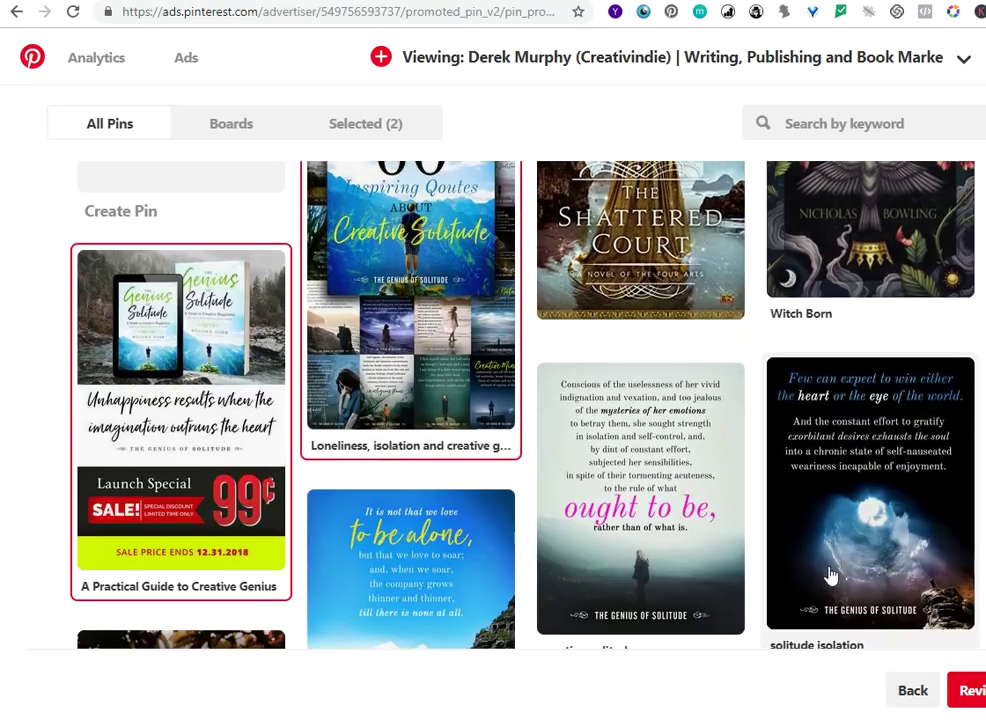
{"action": "scroll", "coordinate": [253, 411], "scroll_direction": "down", "scroll_amount": 1}
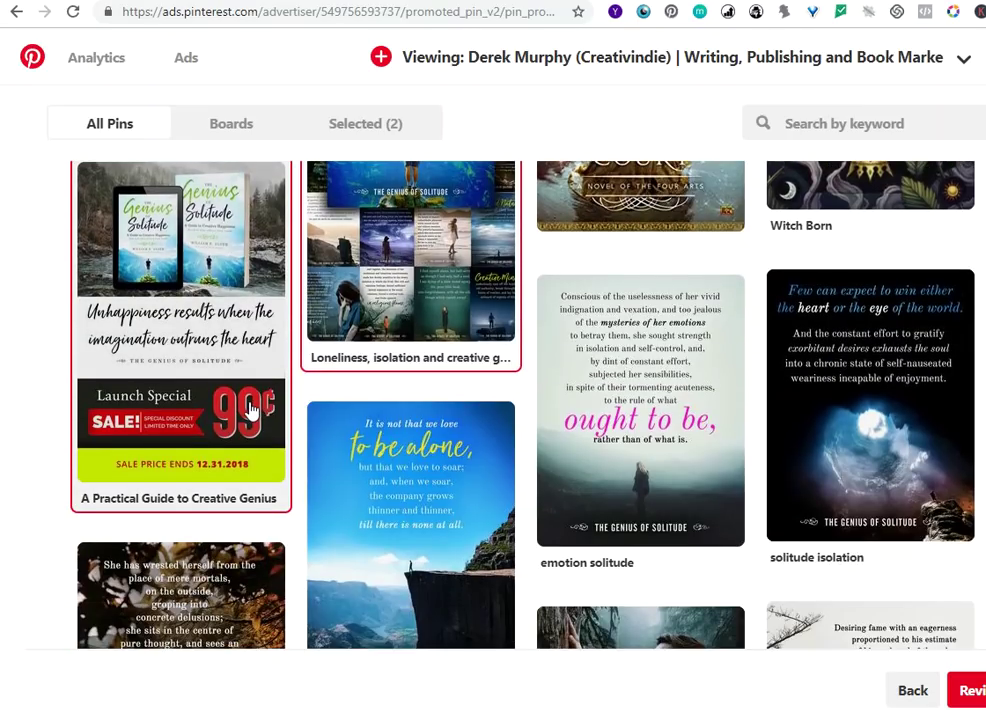
{"action": "scroll", "coordinate": [250, 410], "scroll_direction": "up", "scroll_amount": 2}
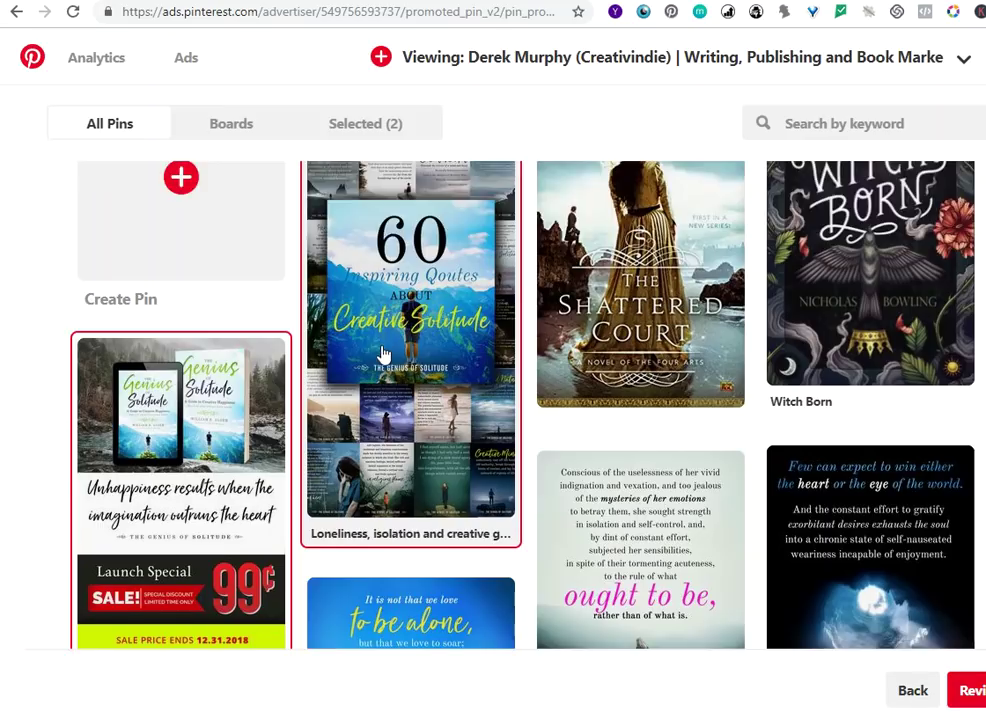
{"action": "scroll", "coordinate": [390, 347], "scroll_direction": "down", "scroll_amount": 1}
{"action": "scroll", "coordinate": [390, 340], "scroll_direction": "down", "scroll_amount": 1}
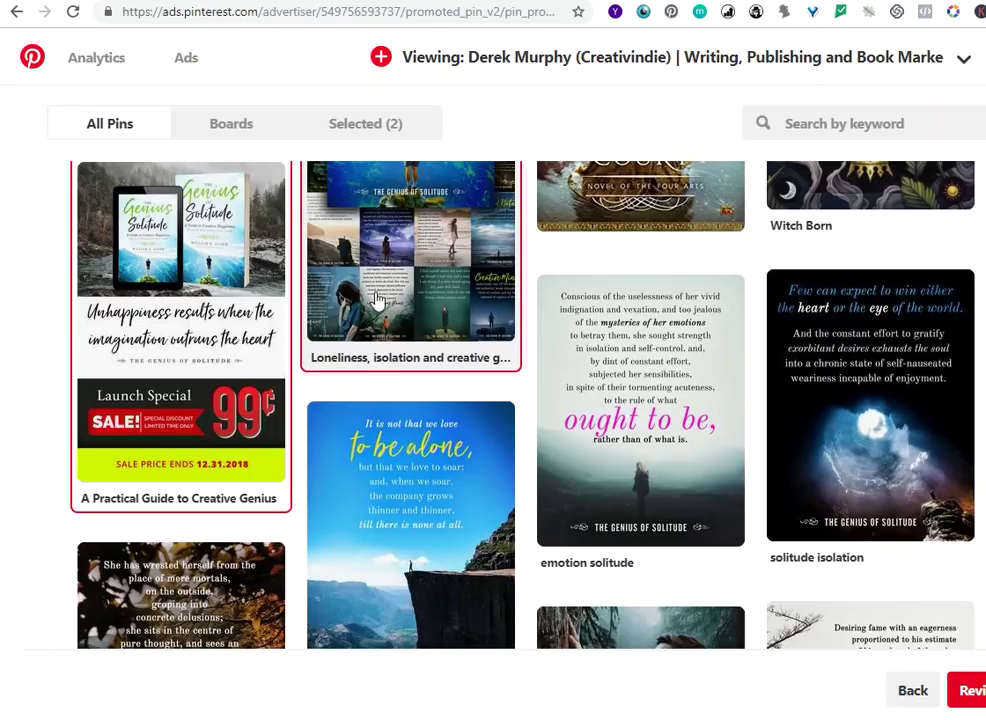
{"action": "scroll", "coordinate": [490, 520], "scroll_direction": "down", "scroll_amount": 2}
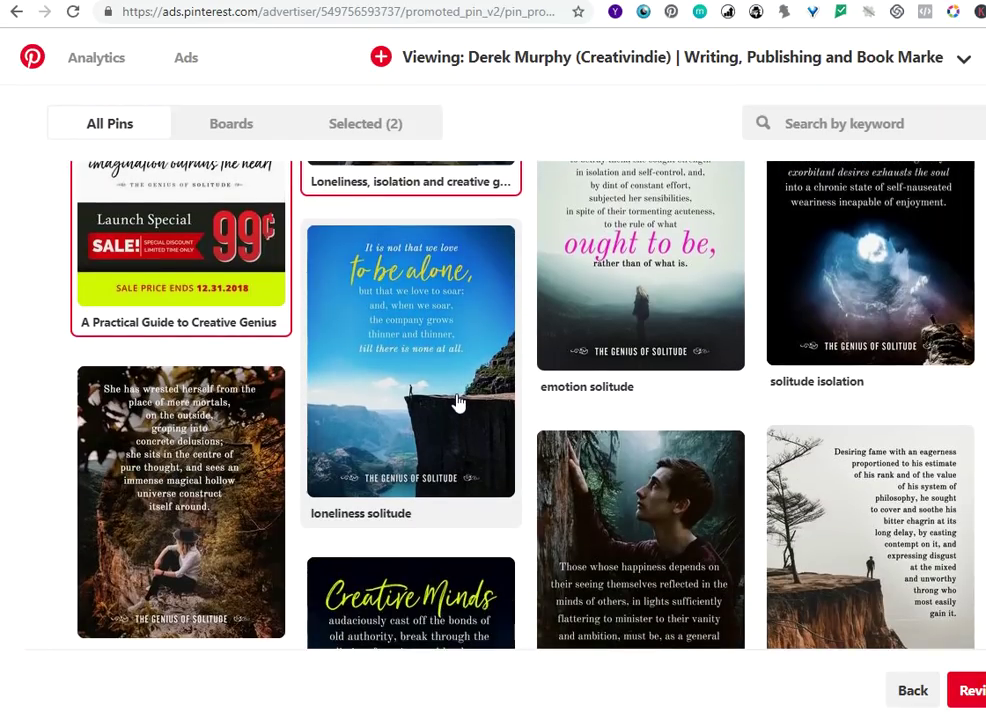
{"action": "left_click", "coordinate": [452, 389]}
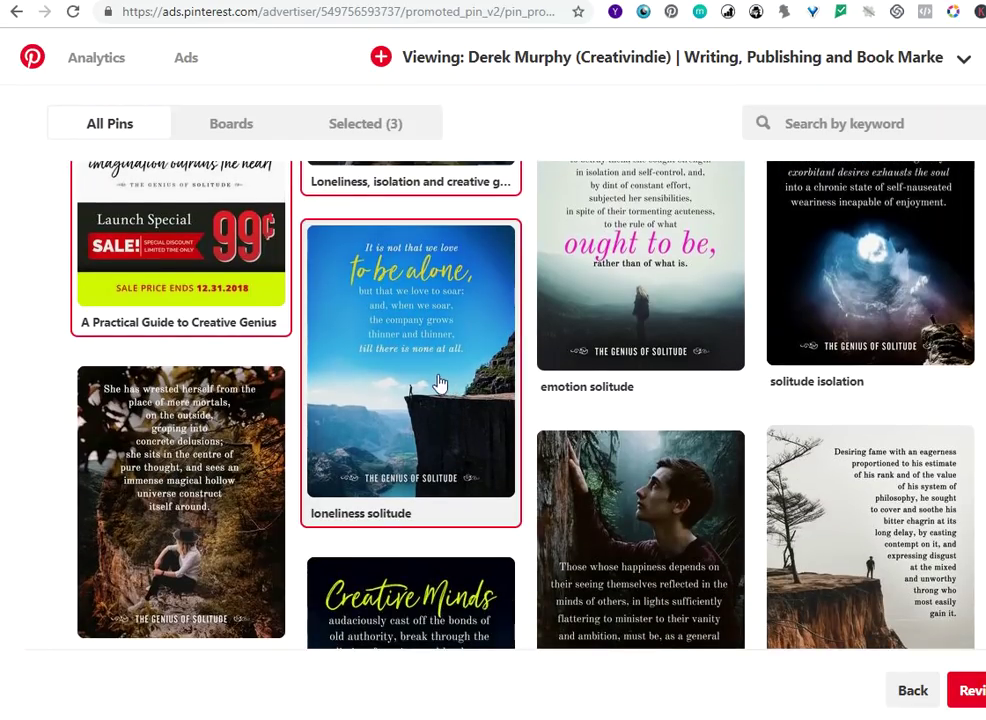
- Show only the selected pins and check their ad details and destination URLs
{"action": "left_click", "coordinate": [365, 123]}
{"action": "scroll", "coordinate": [561, 484], "scroll_direction": "up", "scroll_amount": 8}
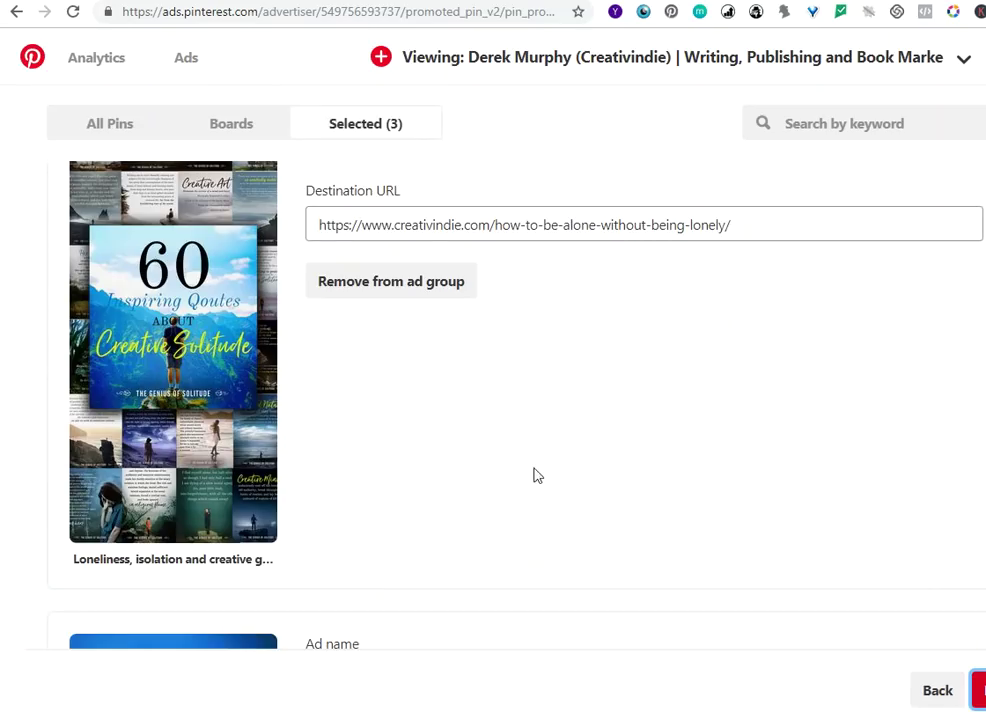
{"action": "scroll", "coordinate": [603, 306], "scroll_direction": "up", "scroll_amount": 3}
{"action": "scroll", "coordinate": [418, 401], "scroll_direction": "down", "scroll_amount": 5}
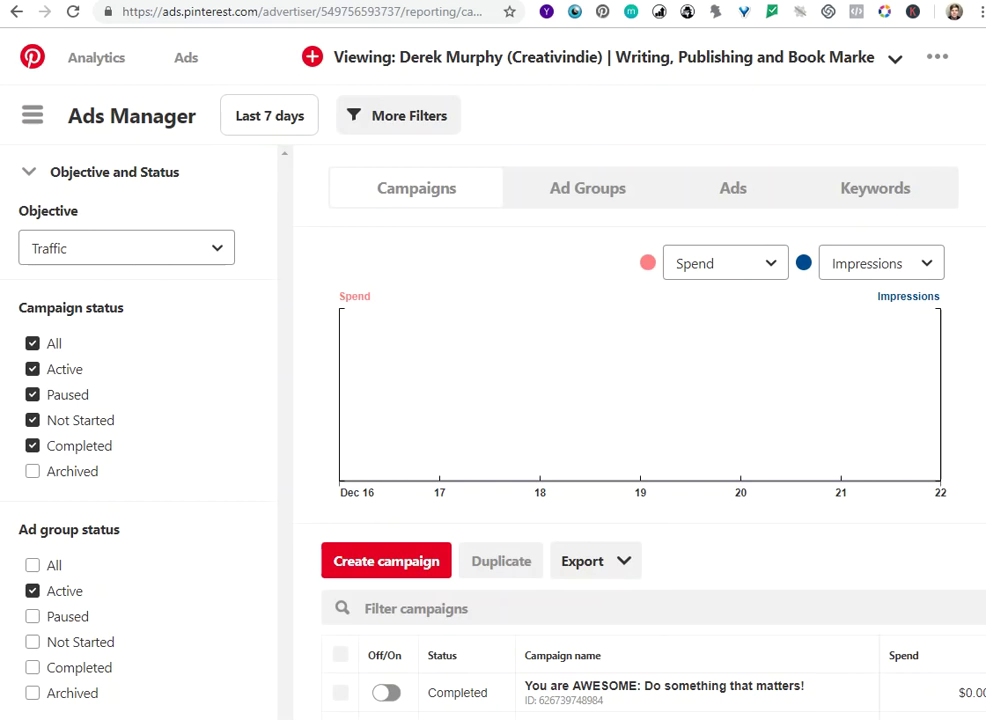
- Switch to the "How to be alone, without being lonely" blog post and examine its introduction, book links and quote infographics
{"action": "key", "text": "ctrl+Tab"}
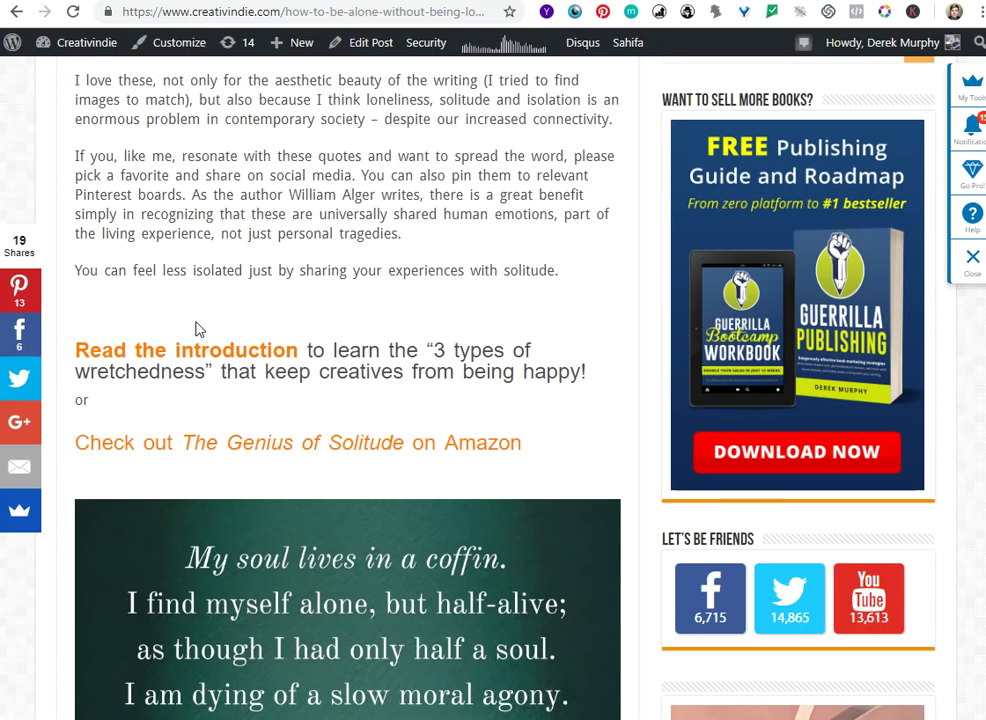
{"action": "scroll", "coordinate": [228, 276], "scroll_direction": "up", "scroll_amount": 6}
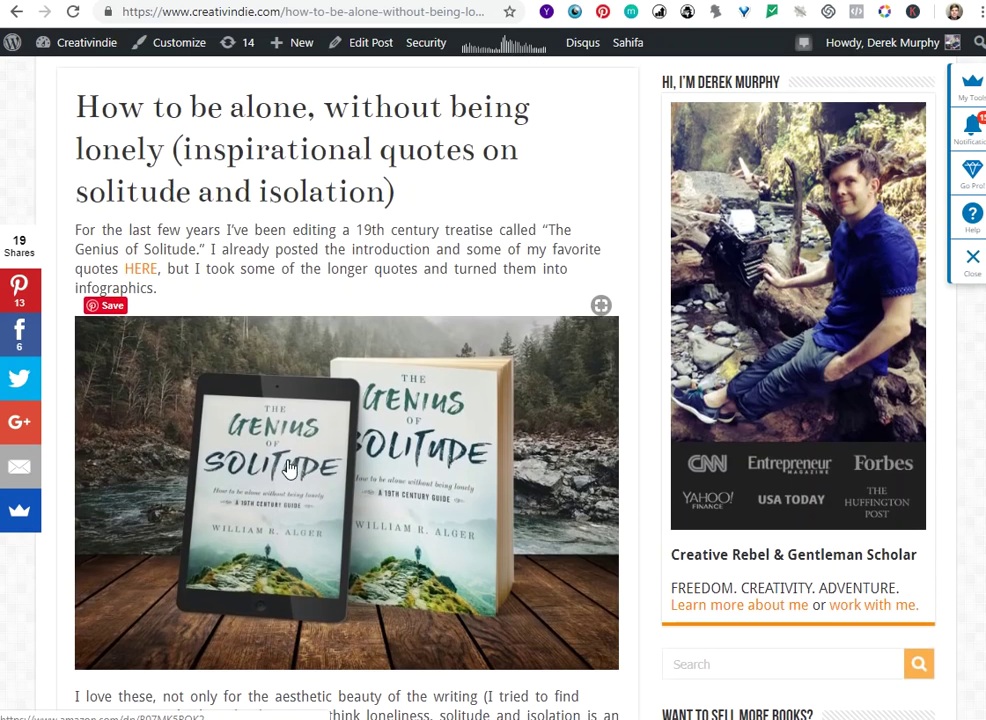
{"action": "scroll", "coordinate": [466, 497], "scroll_direction": "up", "scroll_amount": 2}
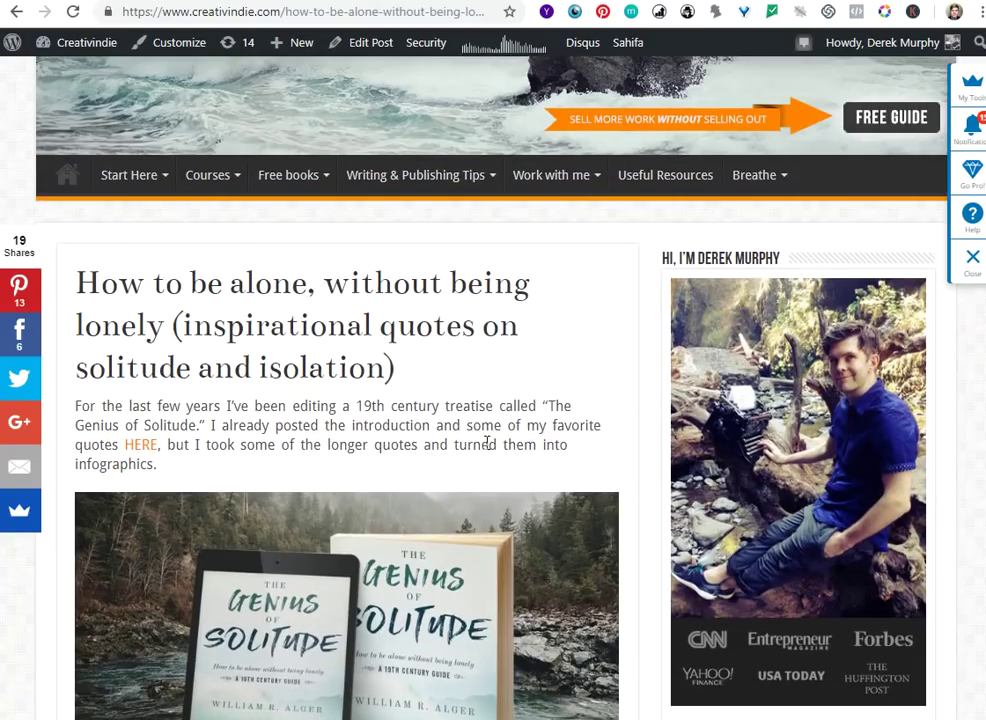
{"action": "scroll", "coordinate": [487, 442], "scroll_direction": "down", "scroll_amount": 2}
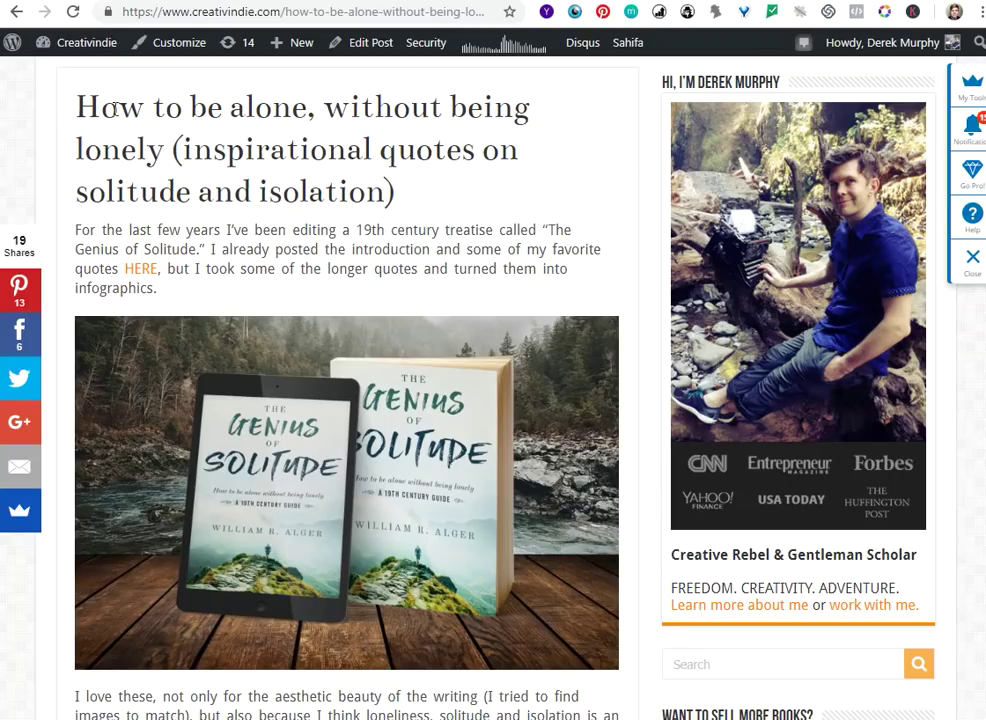
{"action": "scroll", "coordinate": [215, 249], "scroll_direction": "down", "scroll_amount": 10}
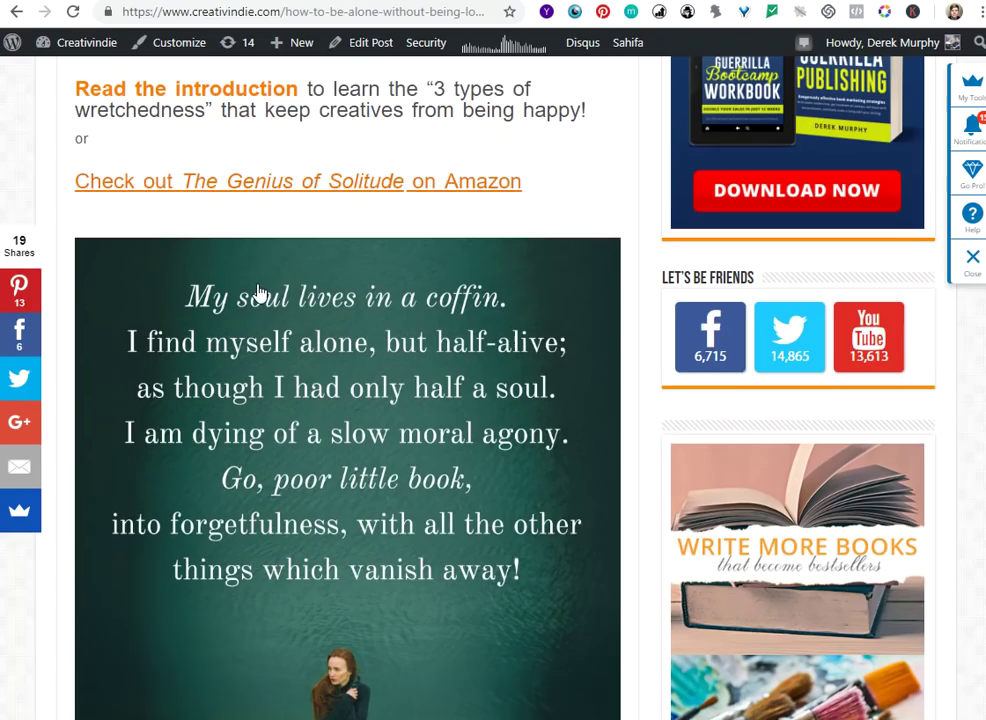
{"action": "scroll", "coordinate": [318, 360], "scroll_direction": "down", "scroll_amount": 15}
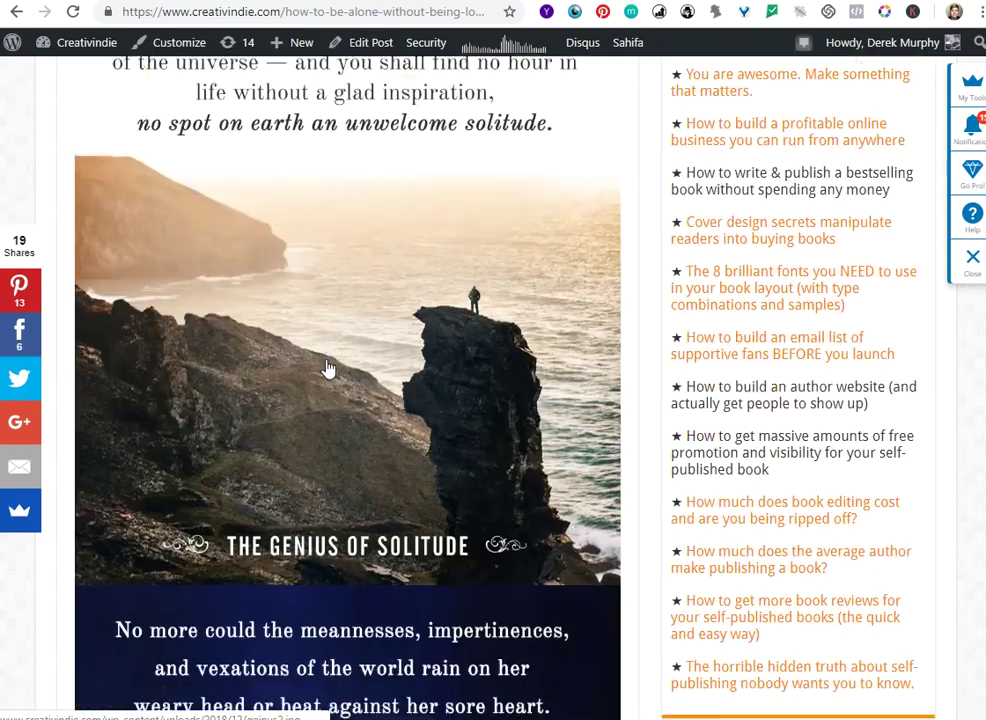
{"action": "scroll", "coordinate": [350, 400], "scroll_direction": "down", "scroll_amount": 10}
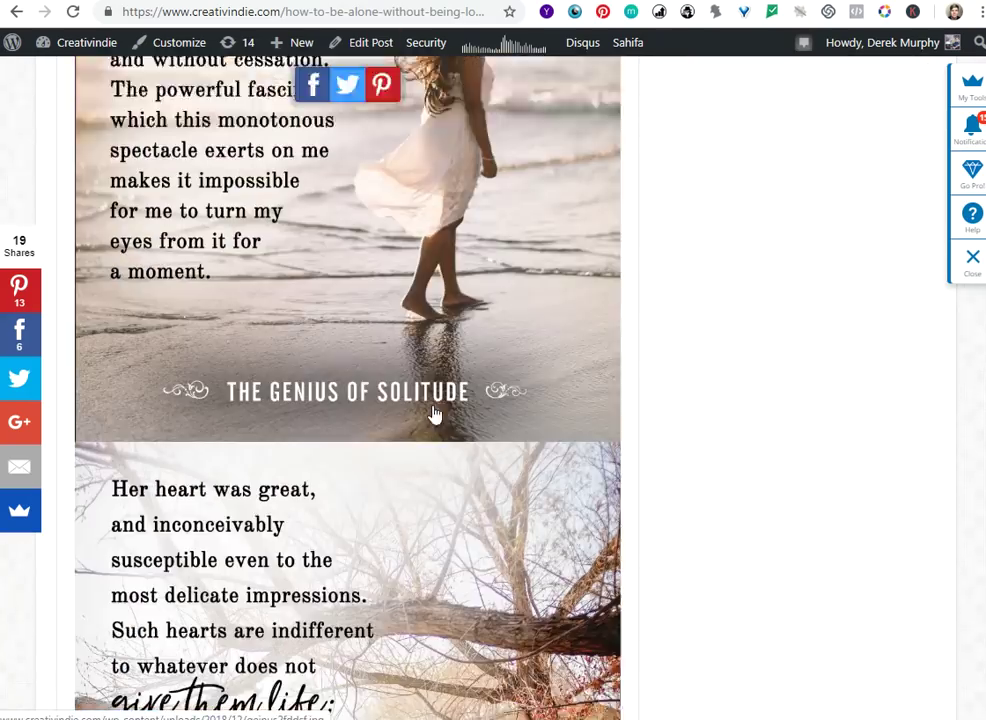
{"action": "scroll", "coordinate": [660, 424], "scroll_direction": "down", "scroll_amount": 5}
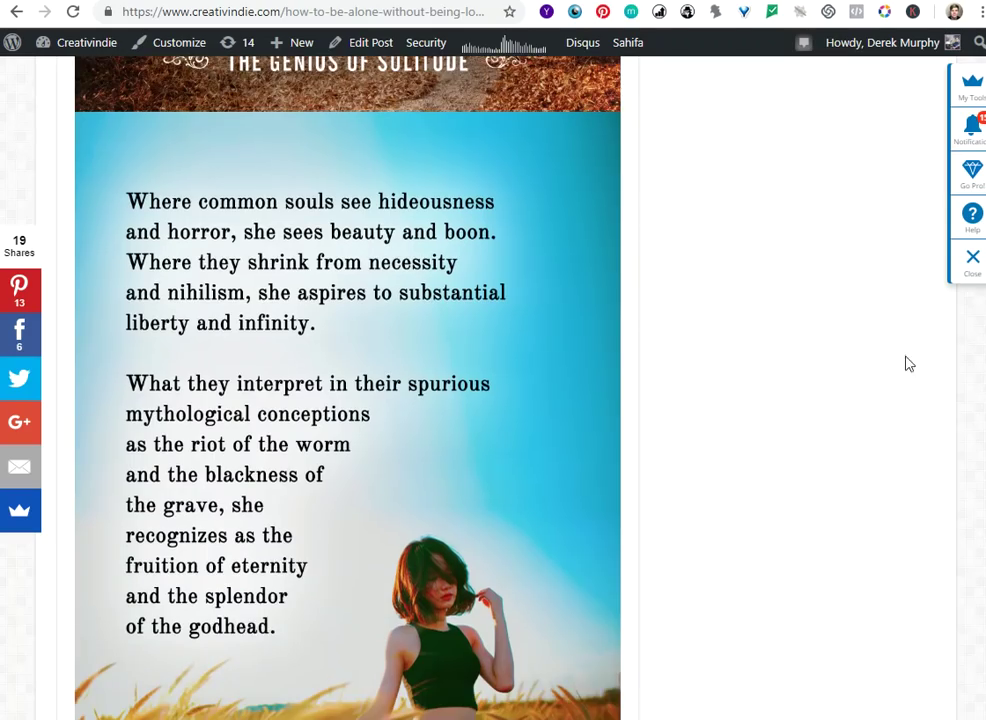
{"action": "scroll", "coordinate": [860, 359], "scroll_direction": "up", "scroll_amount": 10}
{"action": "scroll", "coordinate": [795, 362], "scroll_direction": "up", "scroll_amount": 15}
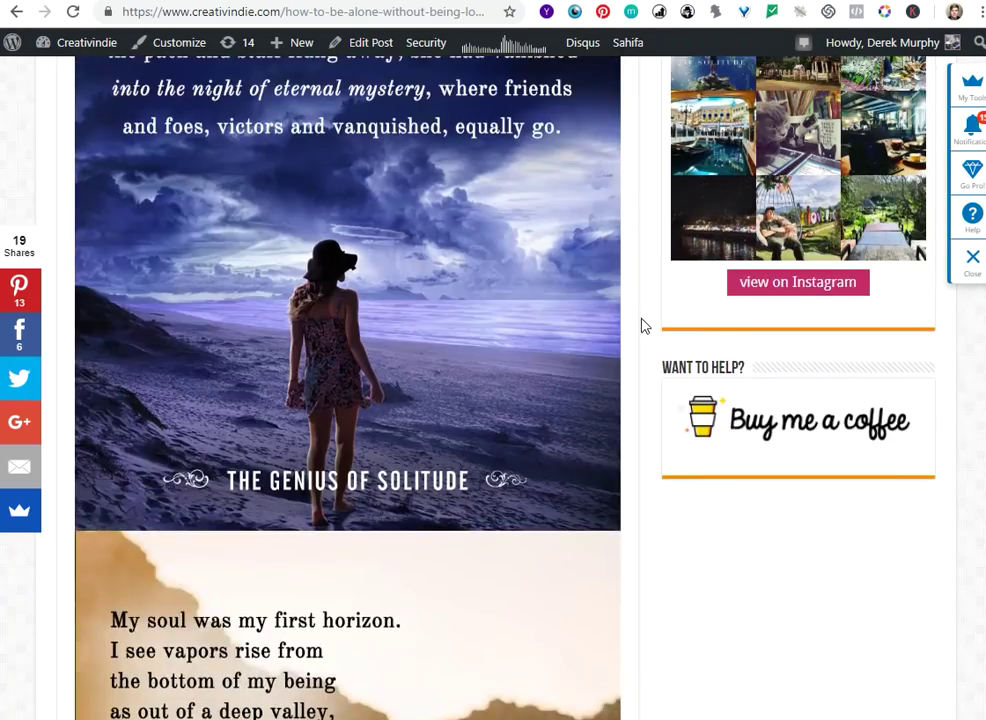
{"action": "scroll", "coordinate": [645, 331], "scroll_direction": "up", "scroll_amount": 15}
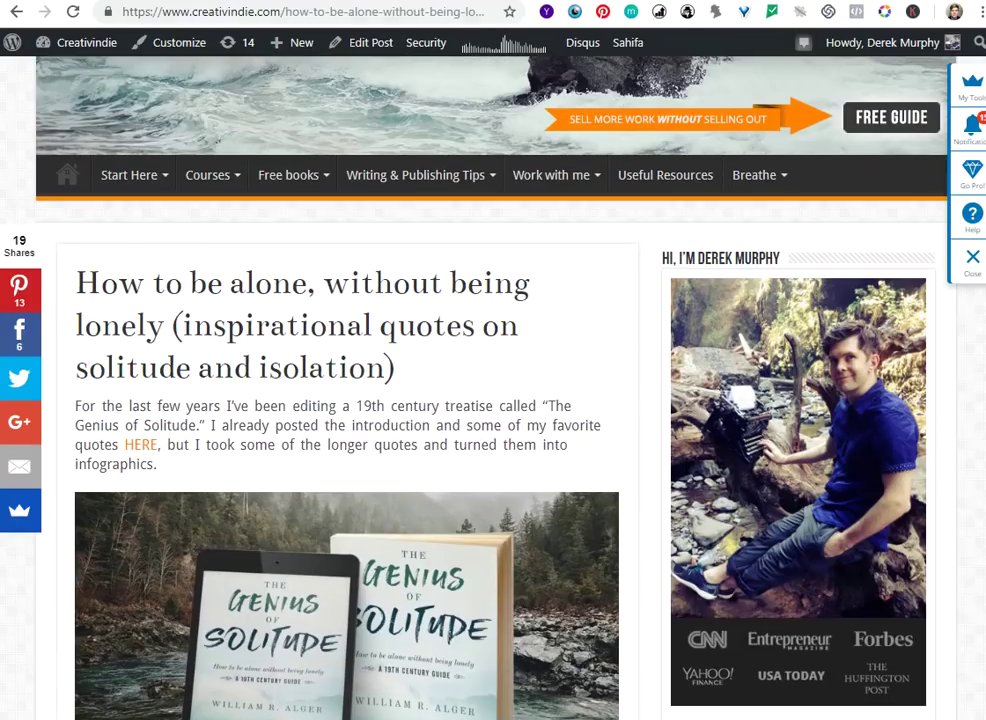
- Switch to the Creativindie Pinterest profile's pins page
{"action": "key", "text": "ctrl+Tab"}
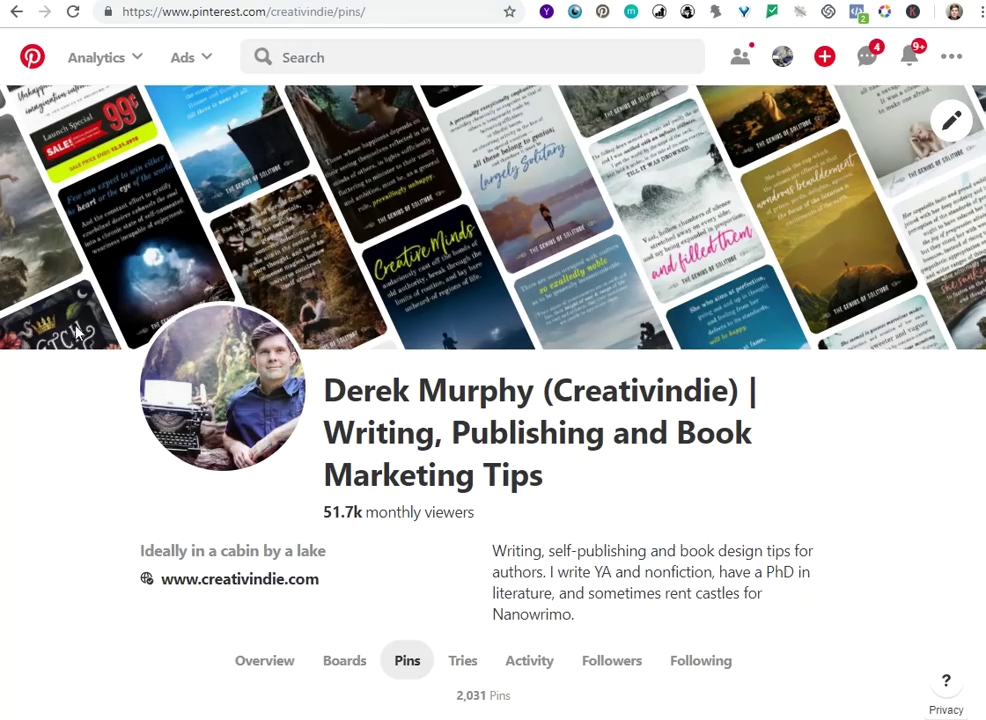